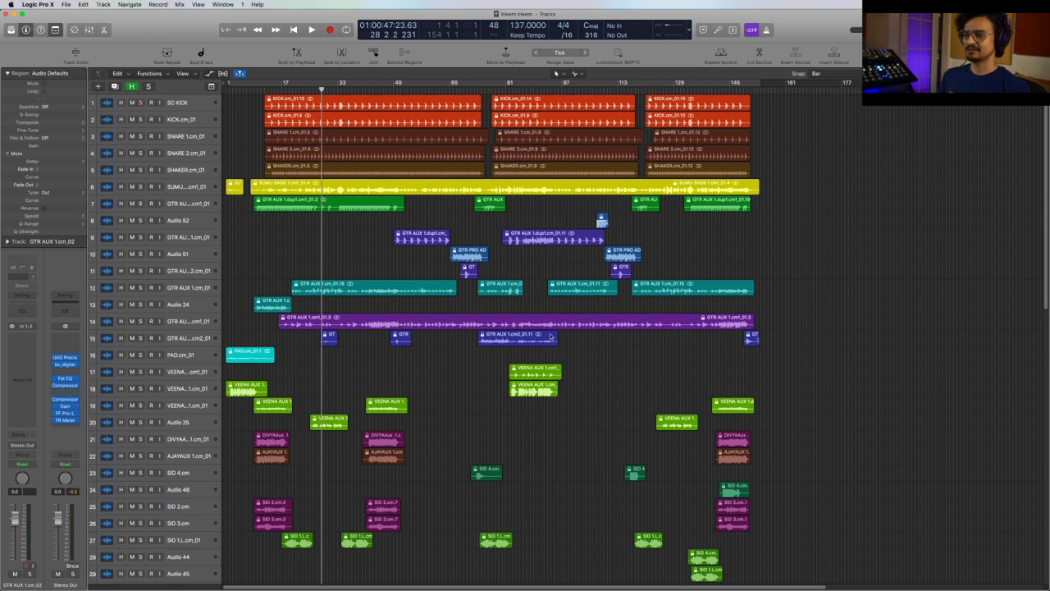
Step: Look through the blue raw tracks placed after bar 157, then return to the mixed arrangement at the start
scroll(796, 187, "down", 15)
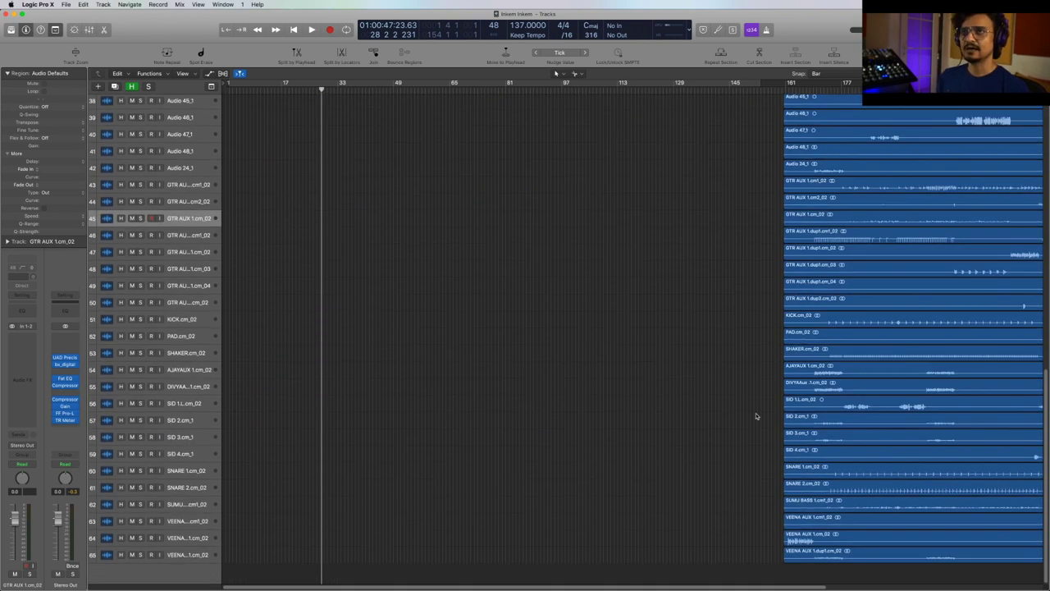
scroll(706, 370, "right", 10)
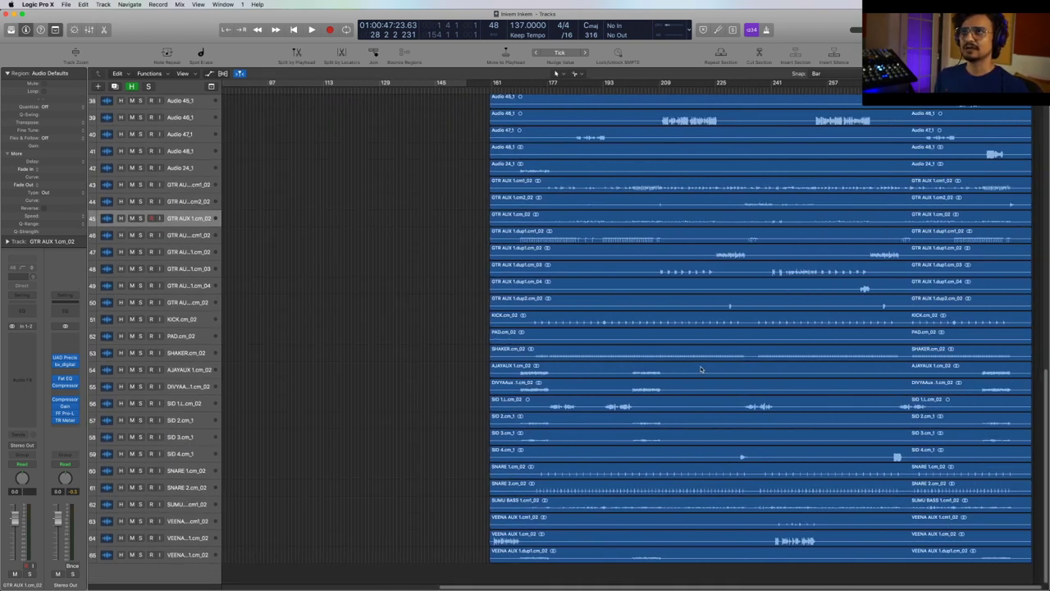
mouse_move(1046, 375)
left_mouse_down()
mouse_move(1046, 349)
mouse_move(1046, 389)
left_mouse_up()
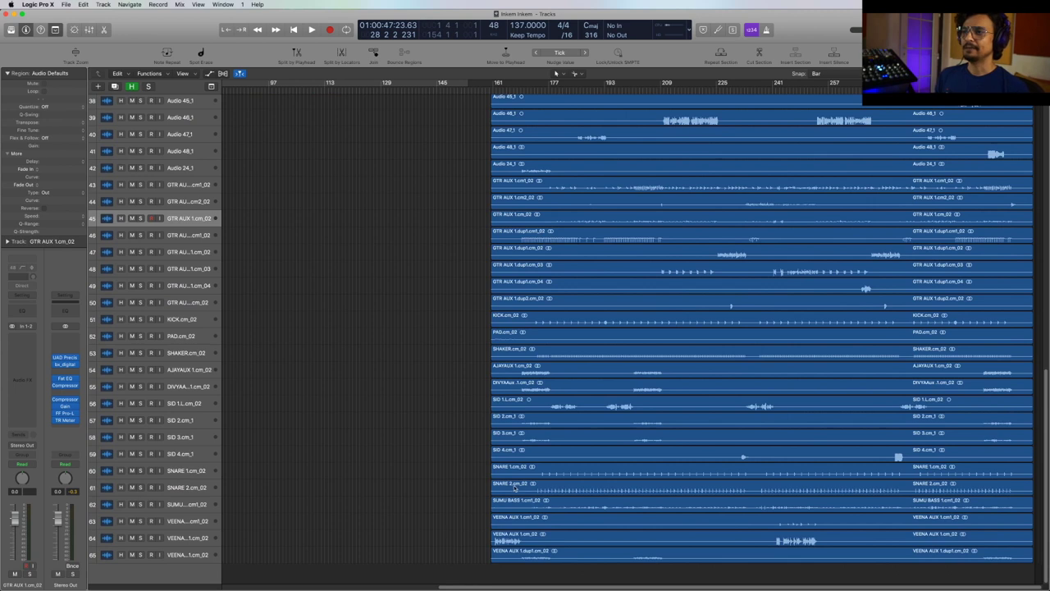
left_click_drag(456, 587, 254, 570)
left_click_drag(1047, 380, 1046, 100)
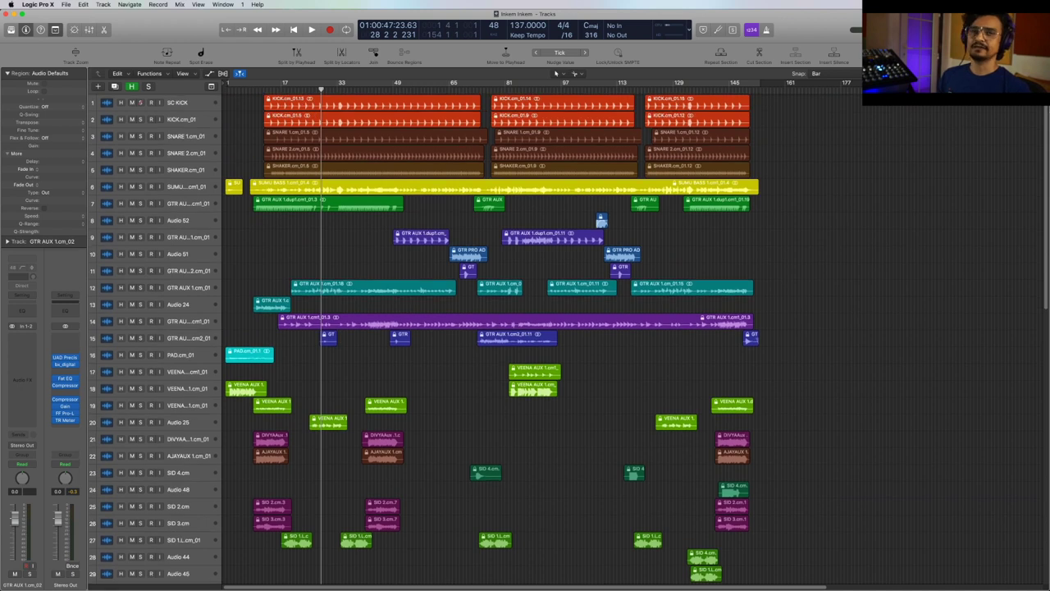
left_click_drag(240, 124, 307, 174)
left_click(903, 330)
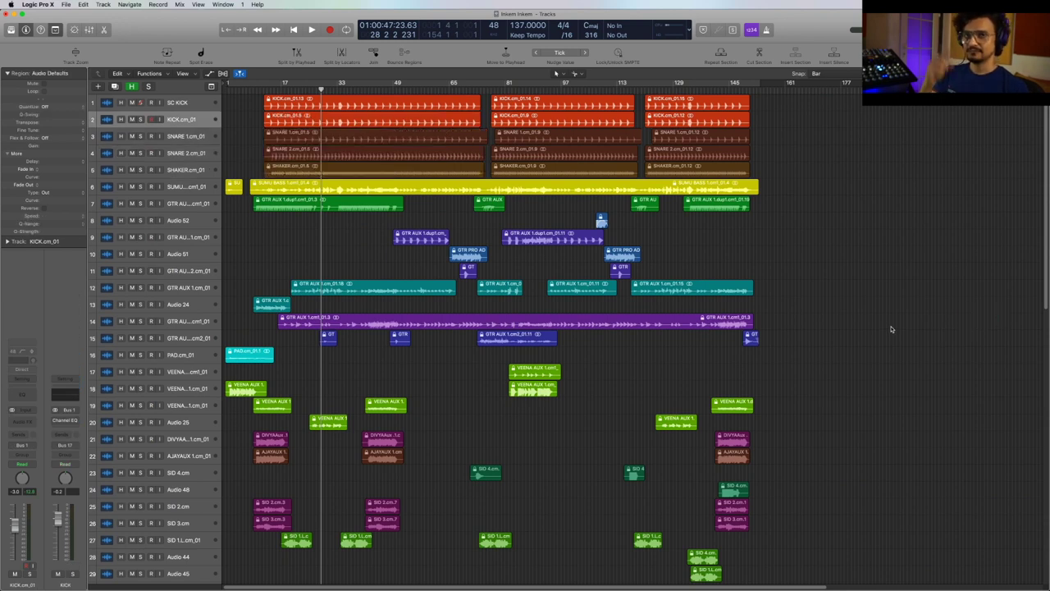
Step: Select the Audio 24_1 track, bypass the Stereo Out plug-ins and play the raw tracks from bar 169
scroll(878, 347, "down", 10)
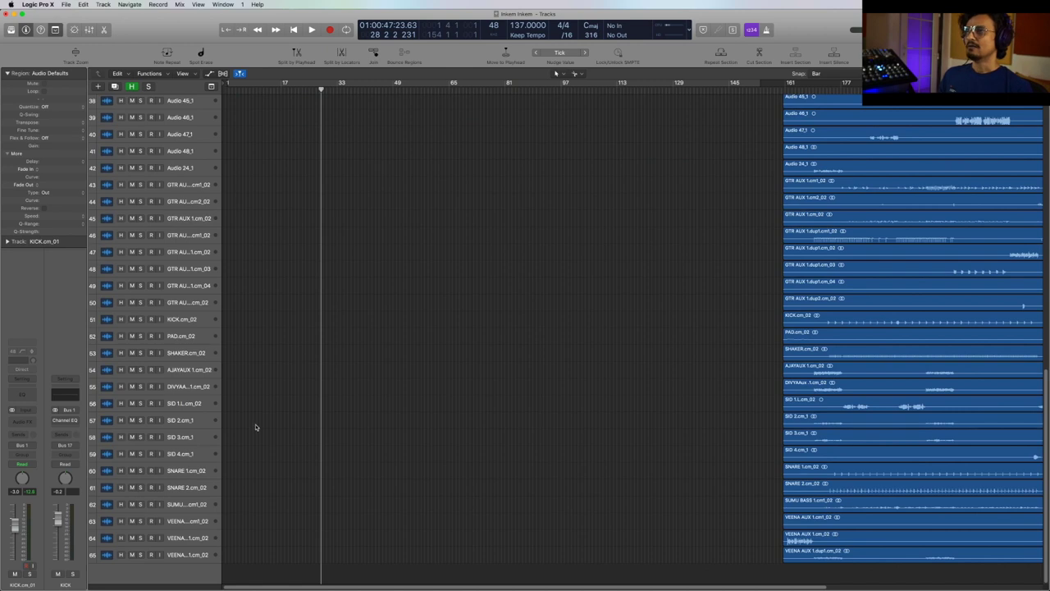
left_click(187, 167)
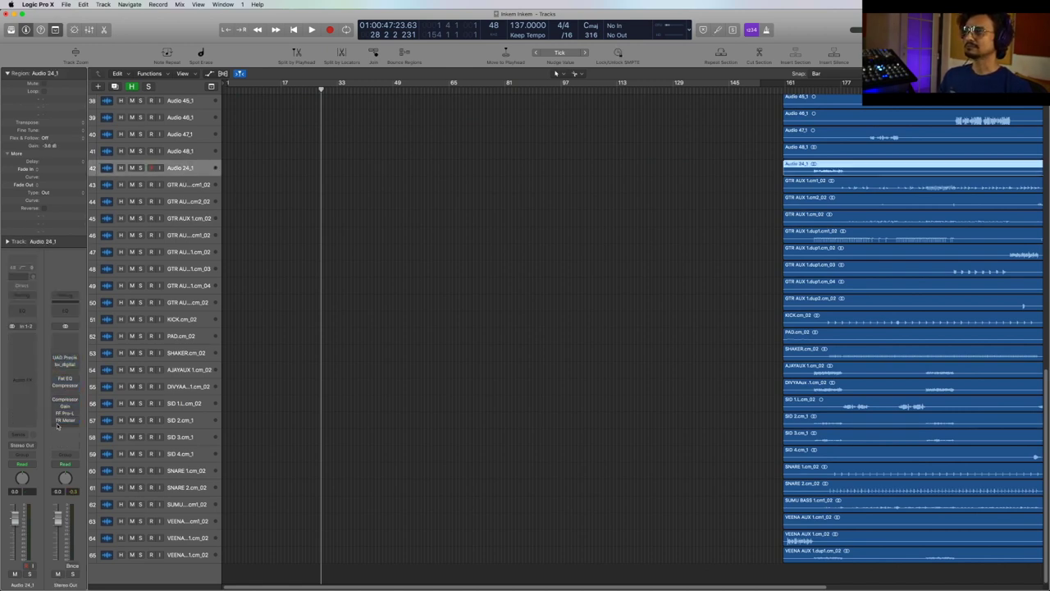
left_click(814, 90)
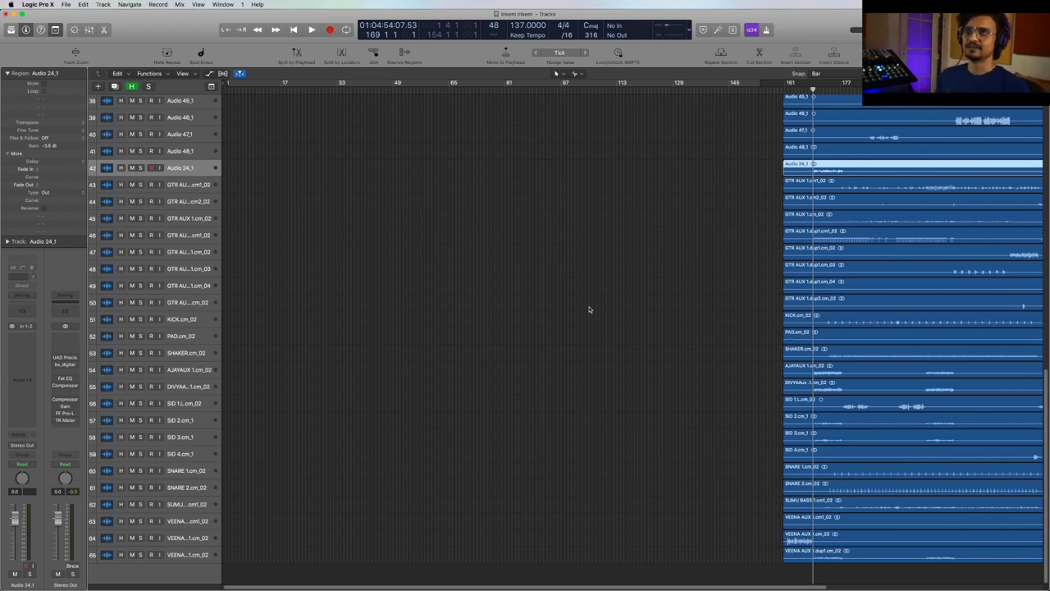
key("space")
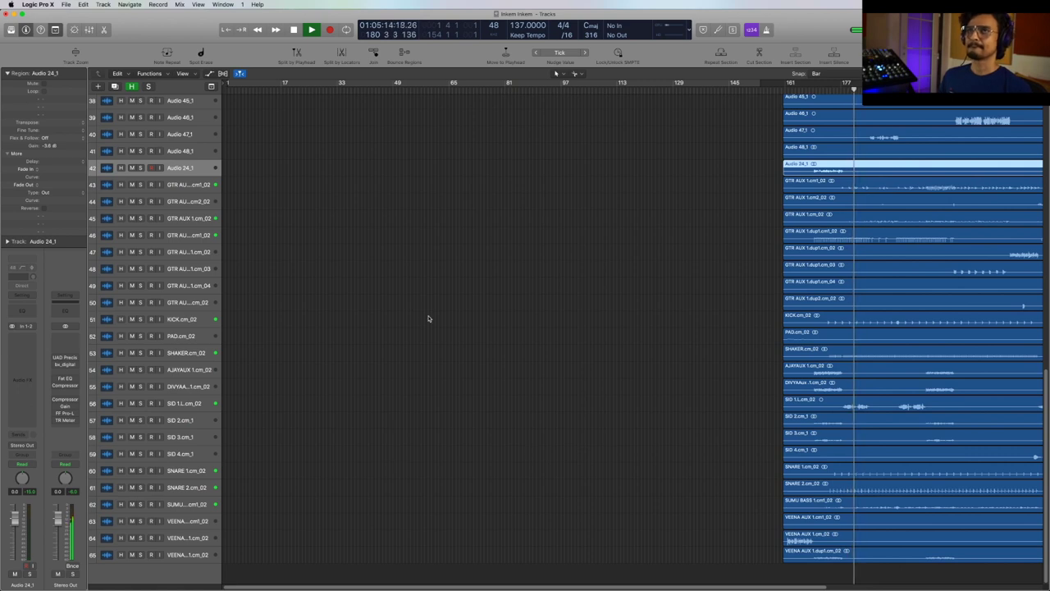
Step: Collapse the region parameters in the inspector, then stop playback of the raw tracks
left_click(8, 75)
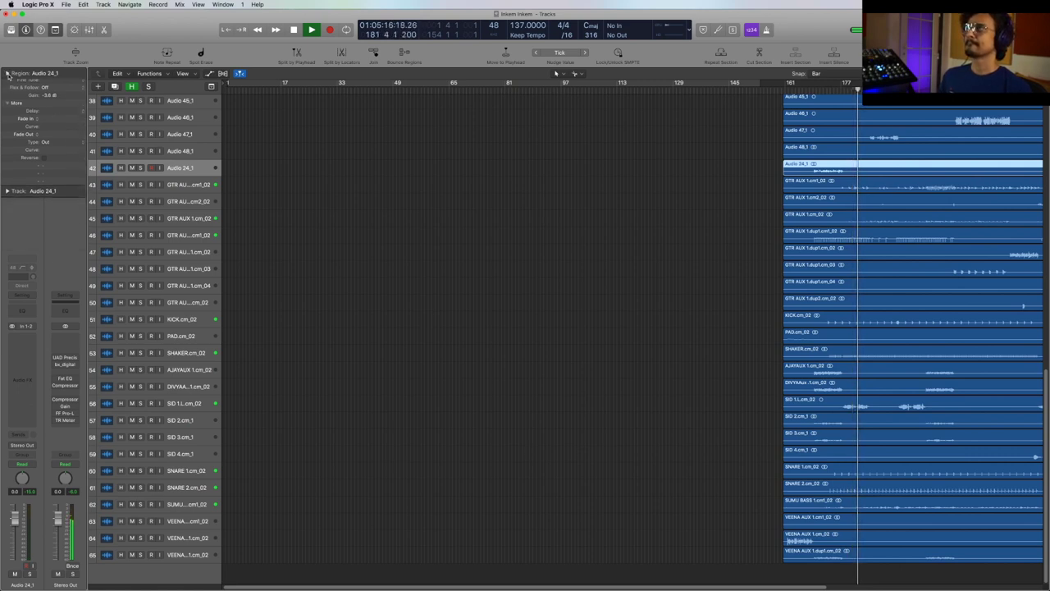
left_click(455, 222)
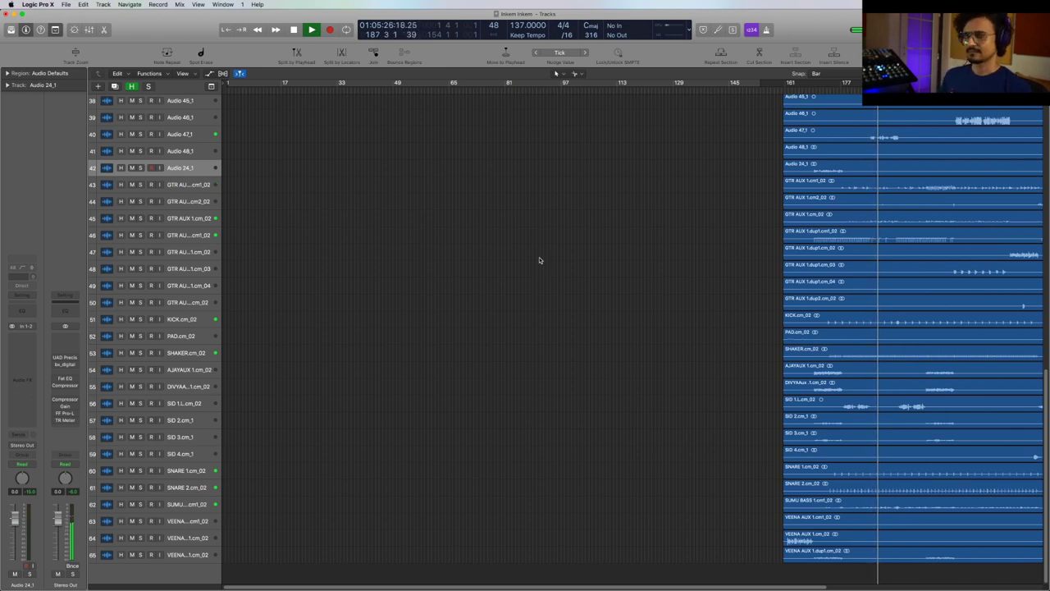
key("space")
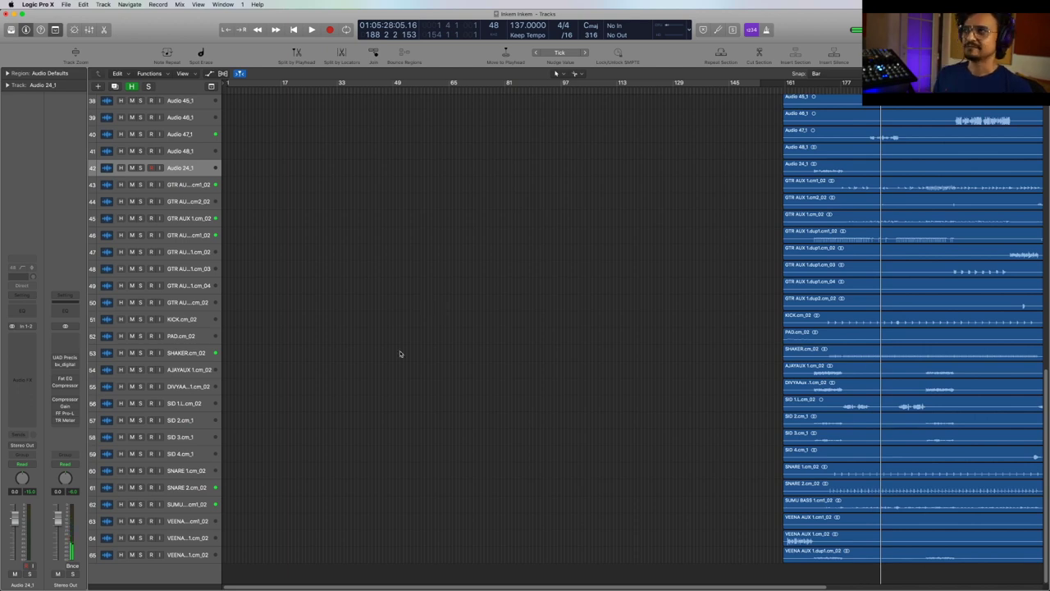
Step: Re-enable the Stereo Out plug-ins and listen to the mixed arrangement from about bar 9
scroll(361, 351, "left", 2)
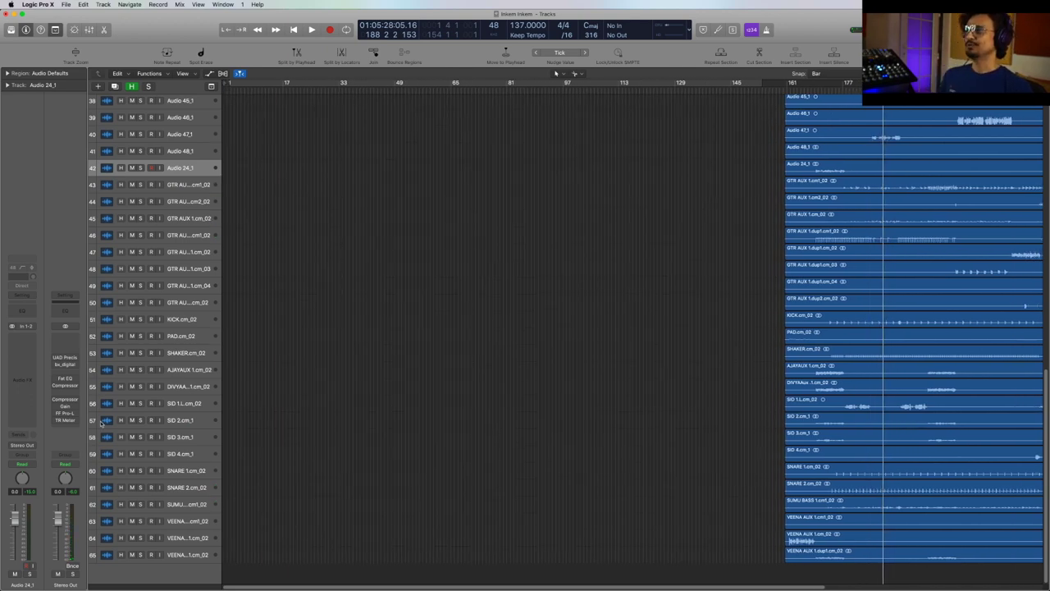
left_click_drag(57, 358, 59, 420)
scroll(481, 383, "up", 5)
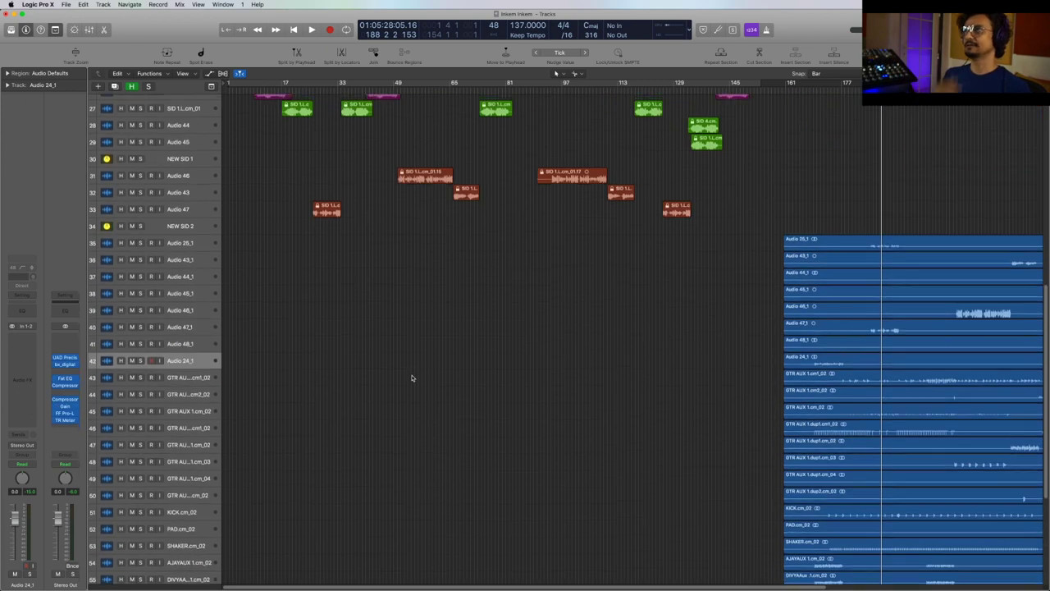
scroll(412, 378, "up", 10)
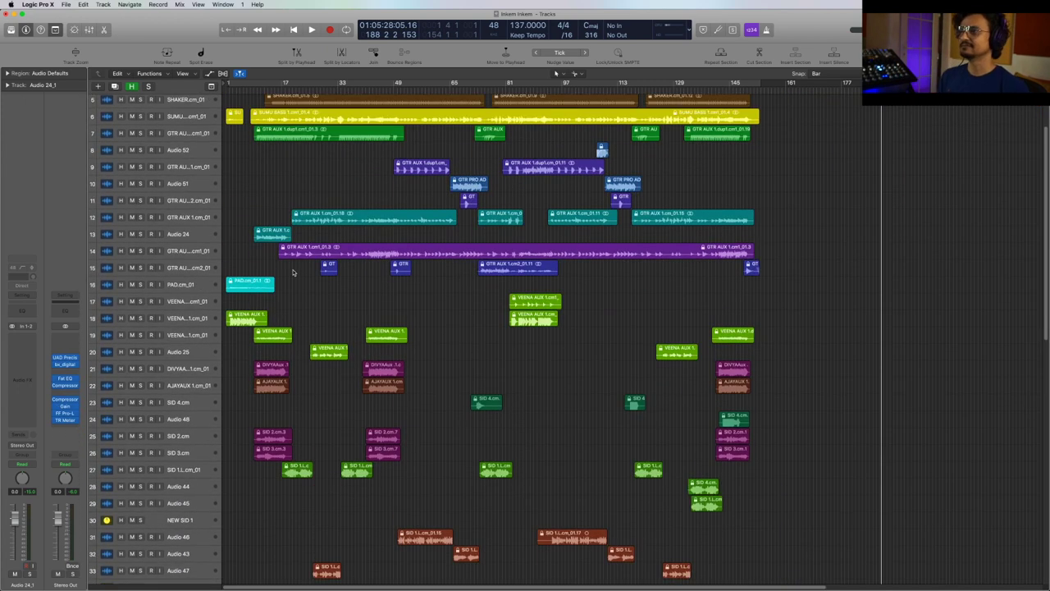
mouse_move(268, 87)
left_mouse_down()
mouse_move(284, 91)
mouse_move(257, 94)
left_mouse_up()
key("space")
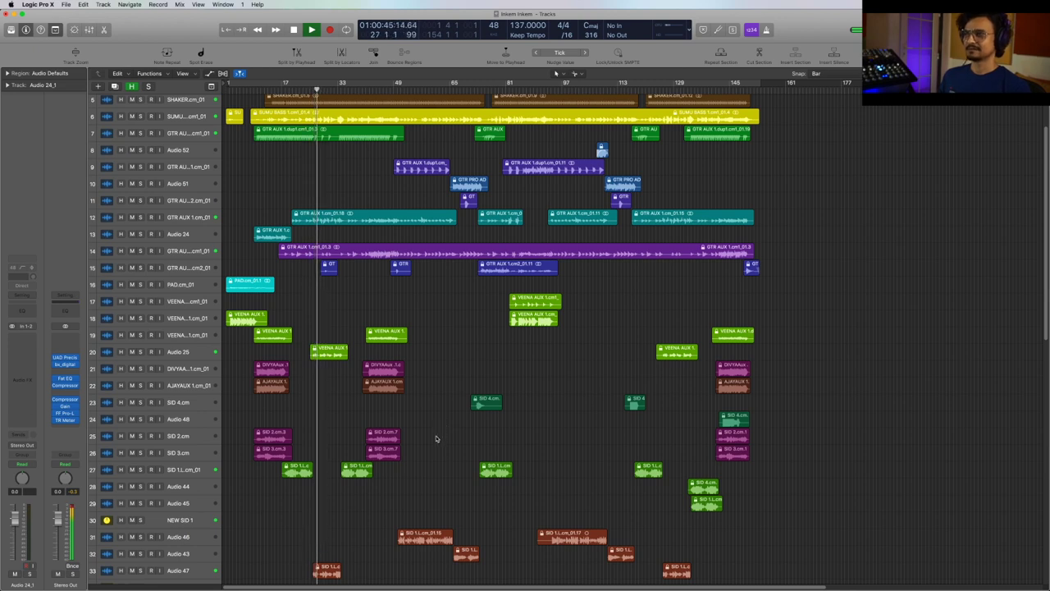
key("space")
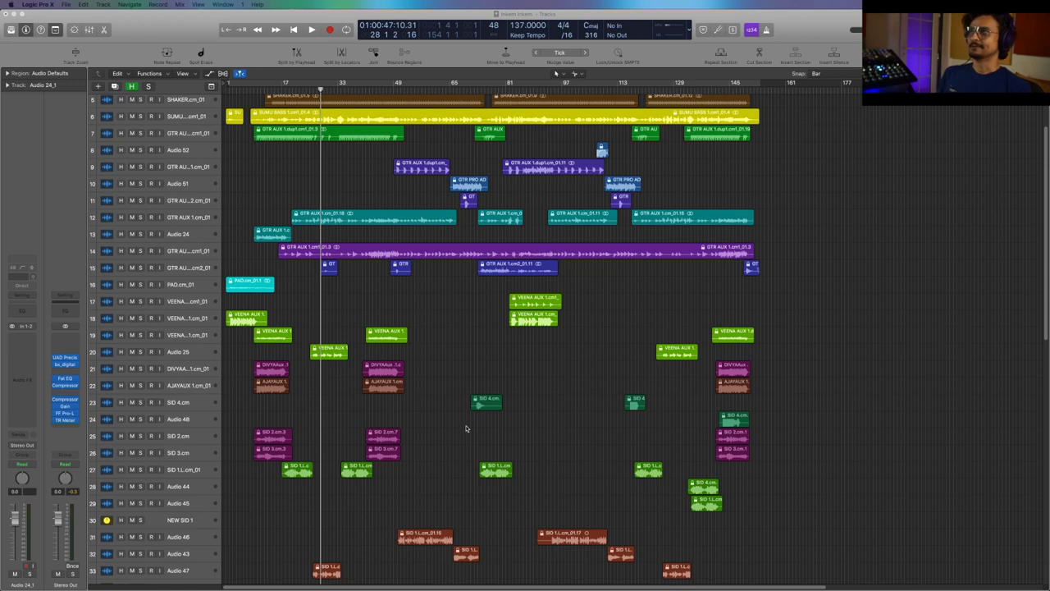
Step: Play the raw tracks again from about bar 169 with the Stereo Out plug-ins bypassed, then stop and re-enable the plug-ins
scroll(465, 428, "up", 3)
scroll(656, 380, "up", 1)
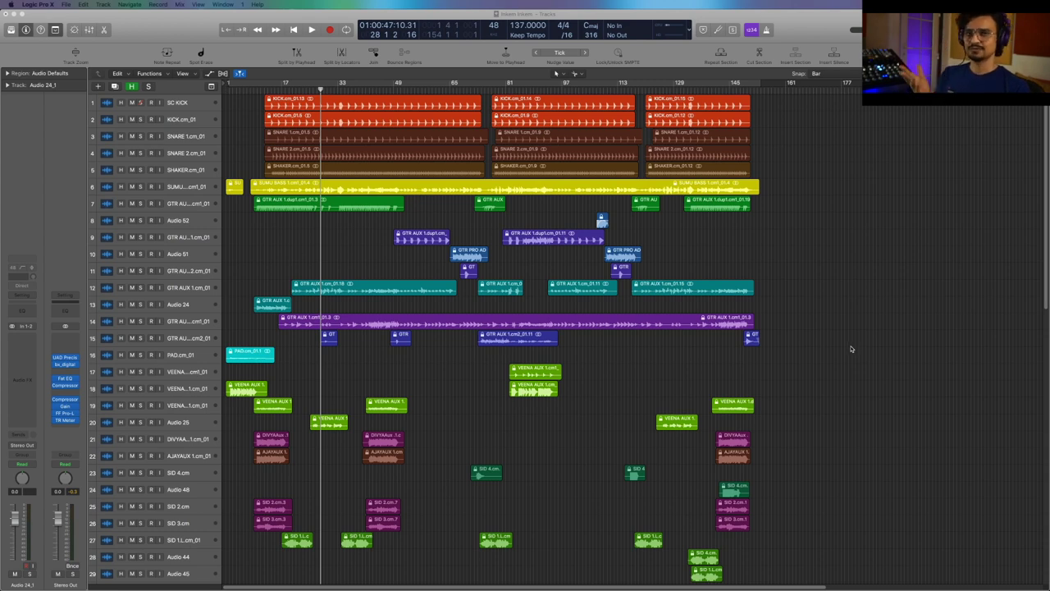
scroll(851, 349, "down", 20)
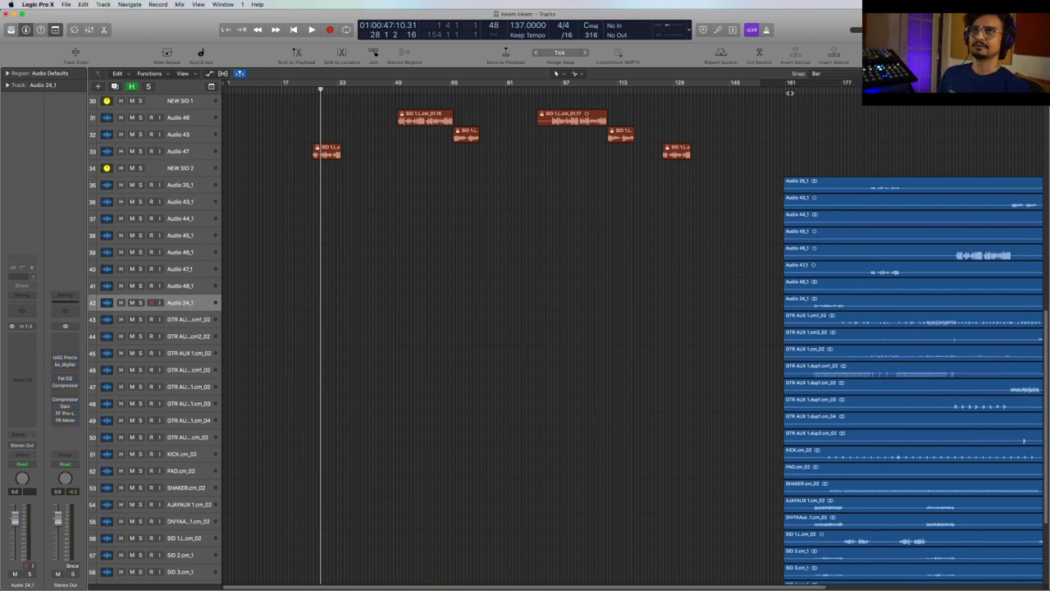
double_click(815, 91)
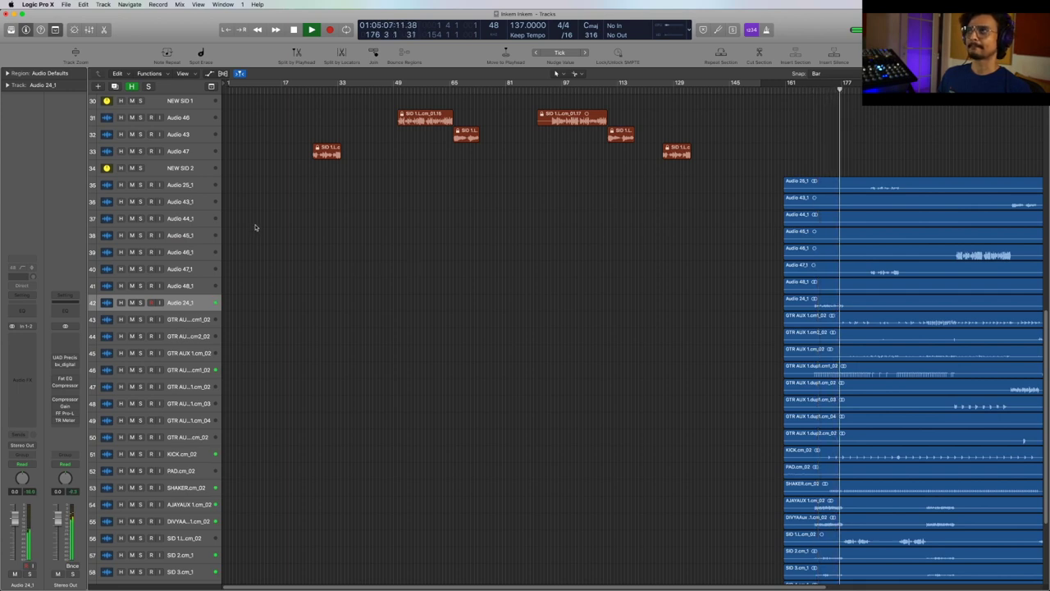
scroll(256, 229, "up", 5)
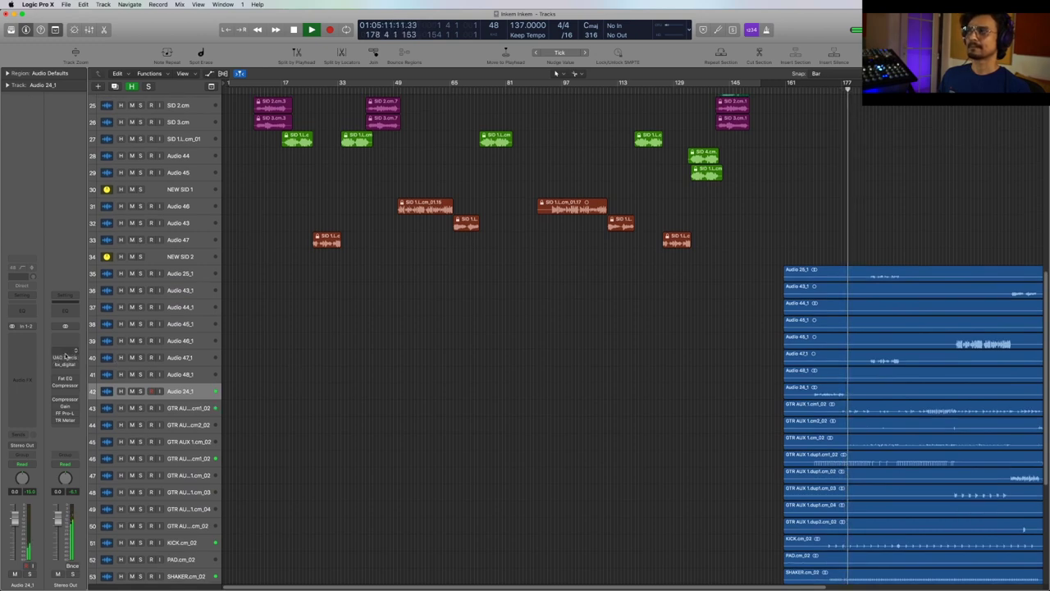
key("space")
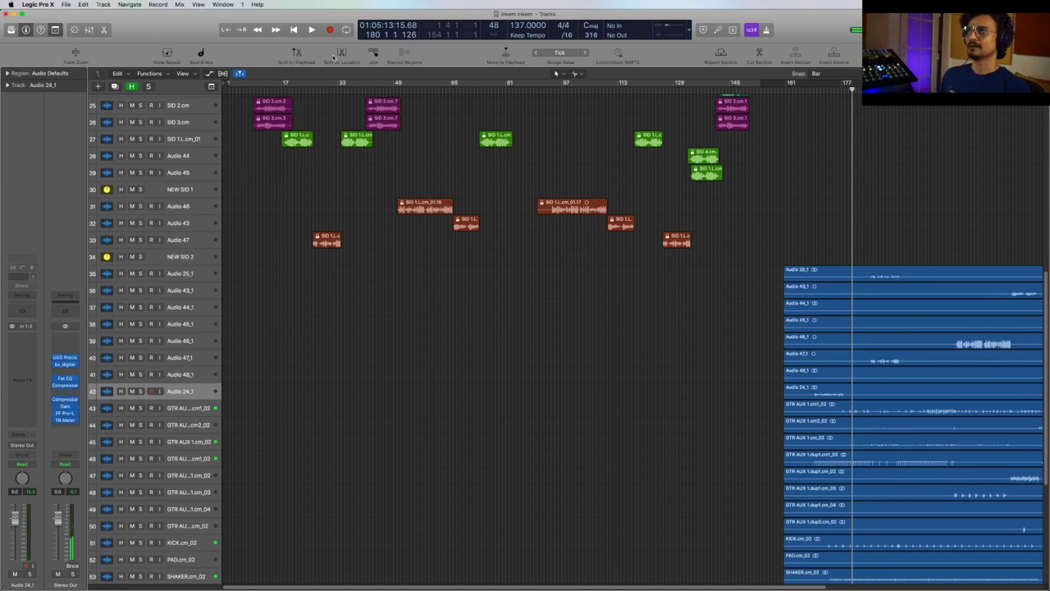
Step: Play the mixed arrangement from about bar 18 to compare it with the raw tracks, then stop
key("space")
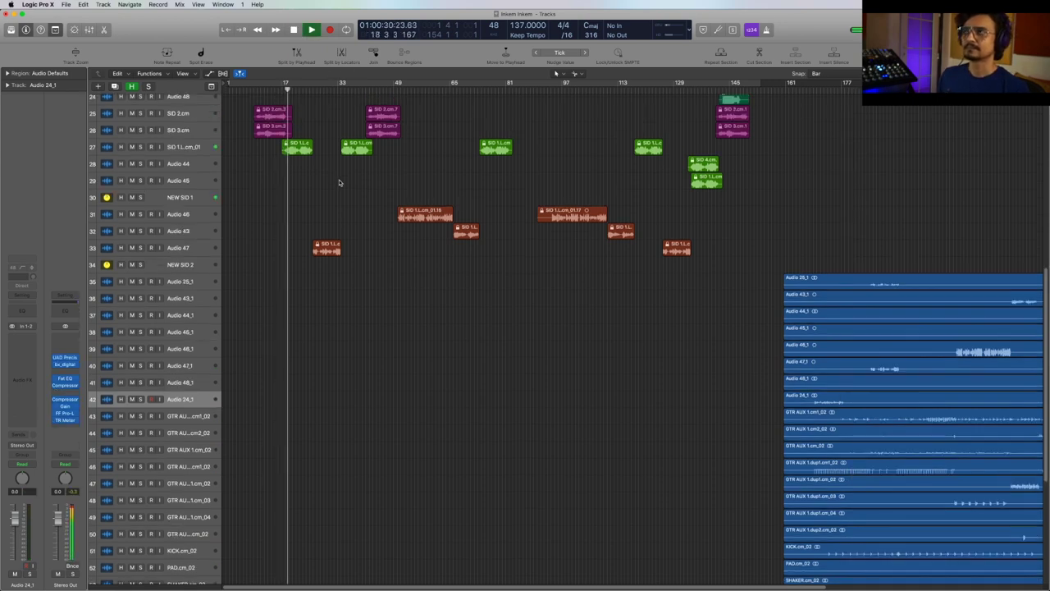
scroll(367, 221, "up", 10)
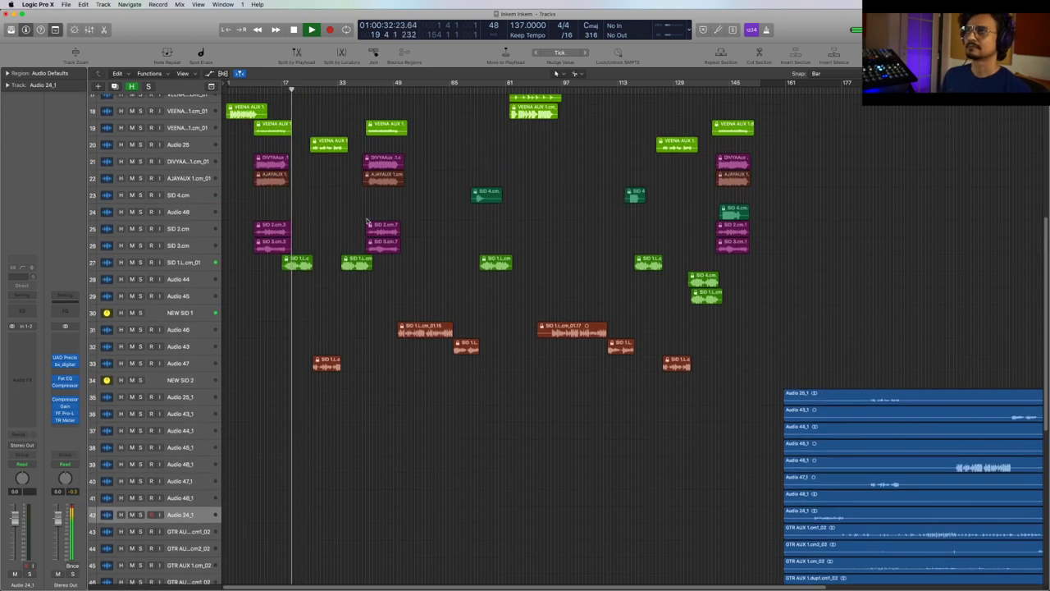
scroll(366, 221, "up", 5)
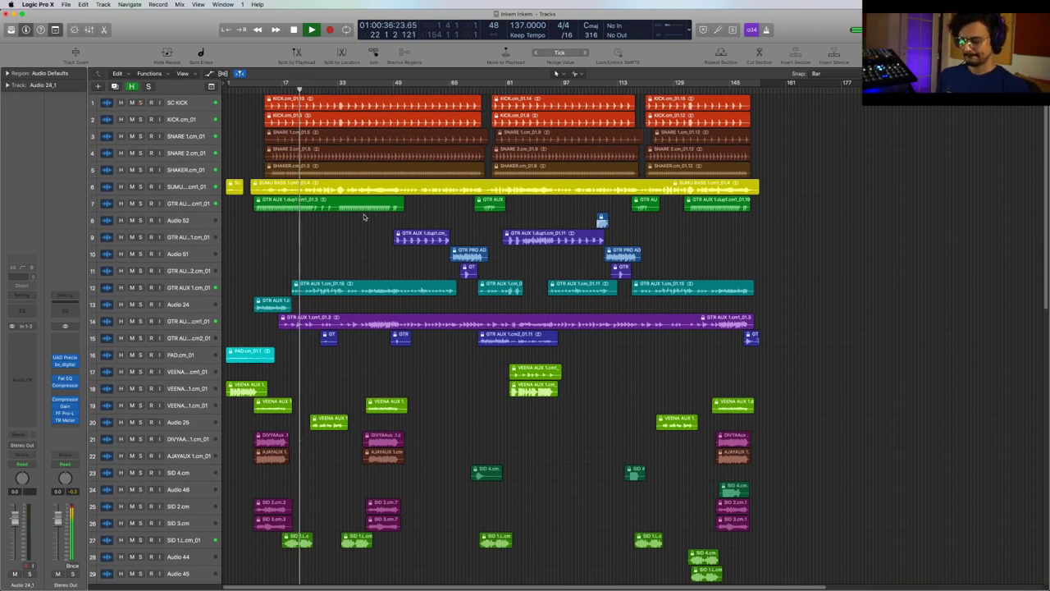
key("space")
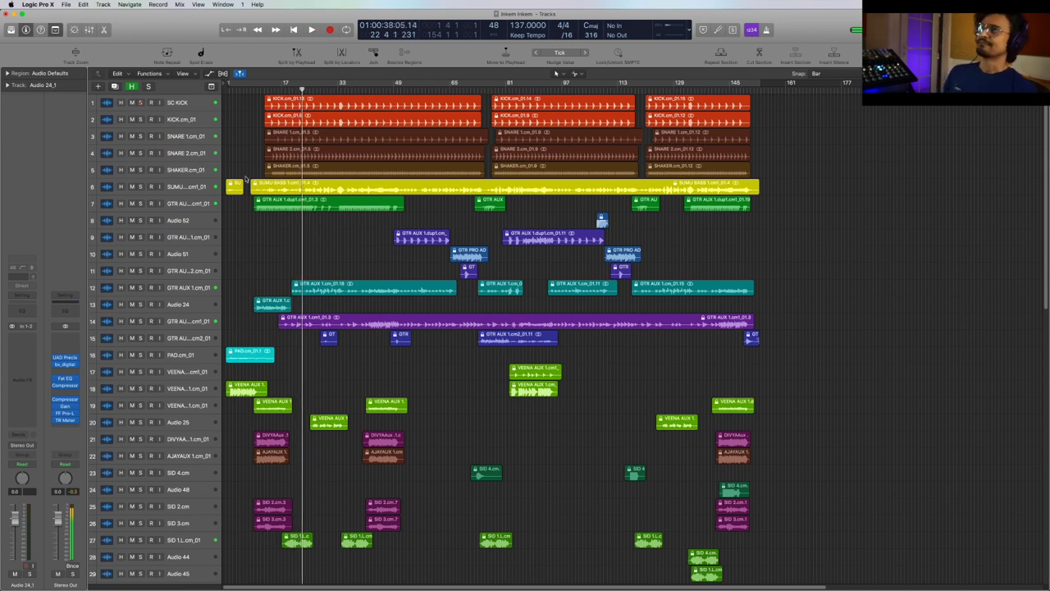
Step: Enlarge the track heights slightly, solo the KICK.cm_01 track and listen to it from bar 20
left_click(199, 143)
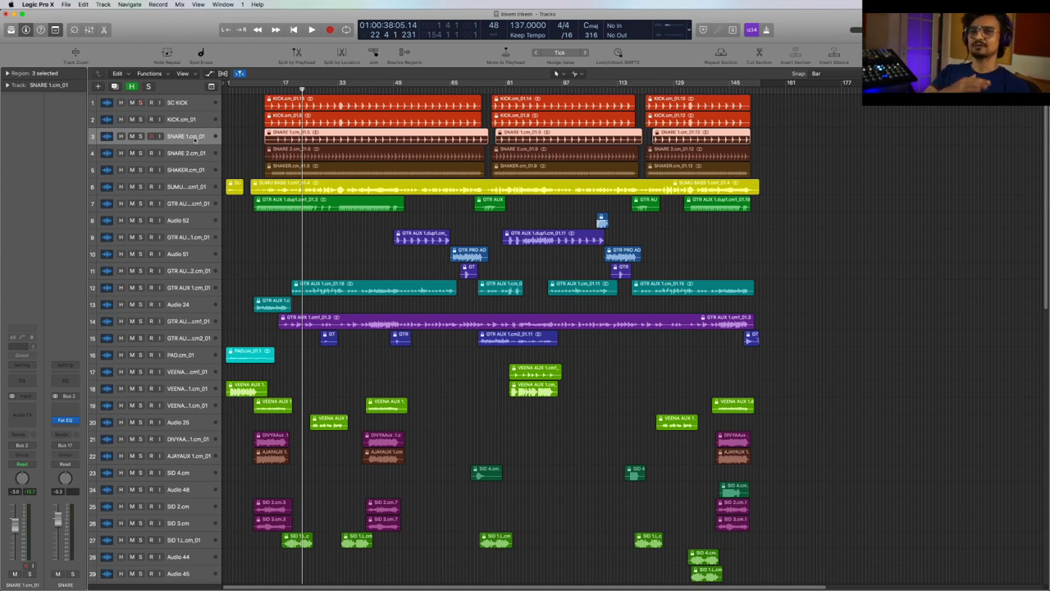
left_click(196, 123)
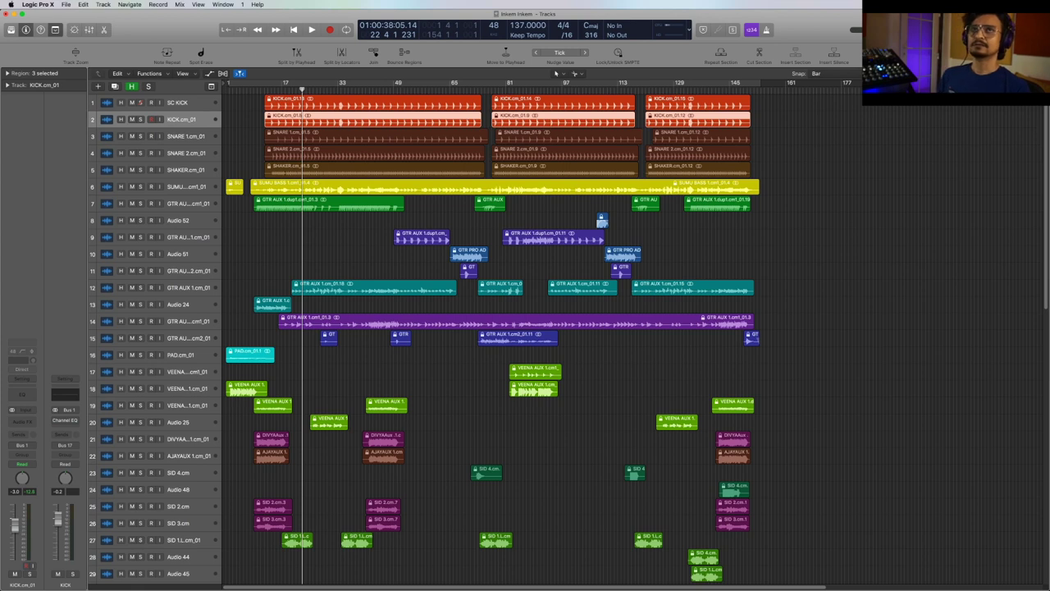
left_click_drag(967, 73, 969, 74)
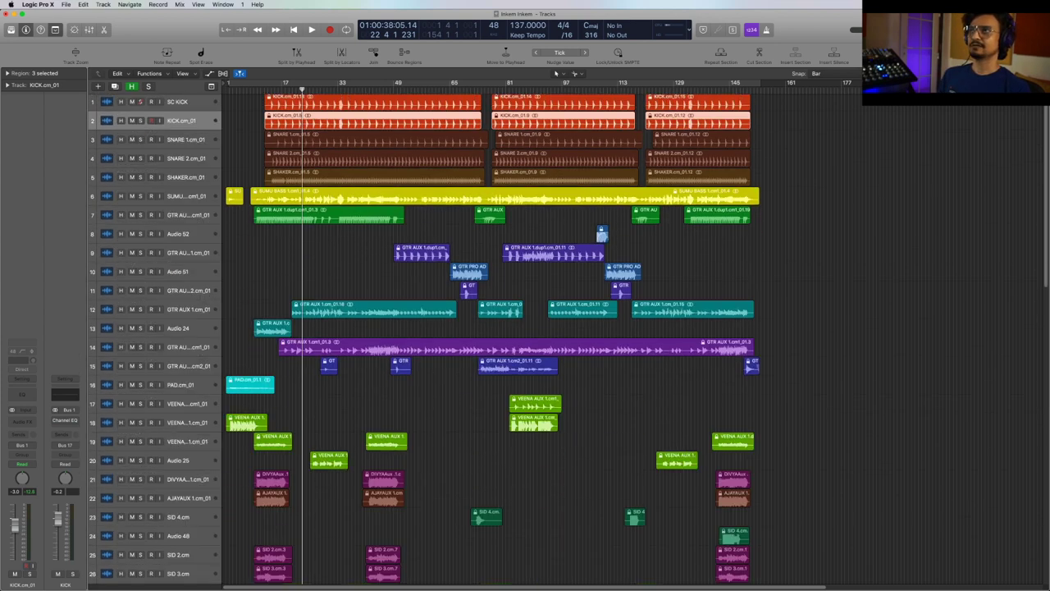
scroll(891, 211, "up", 1)
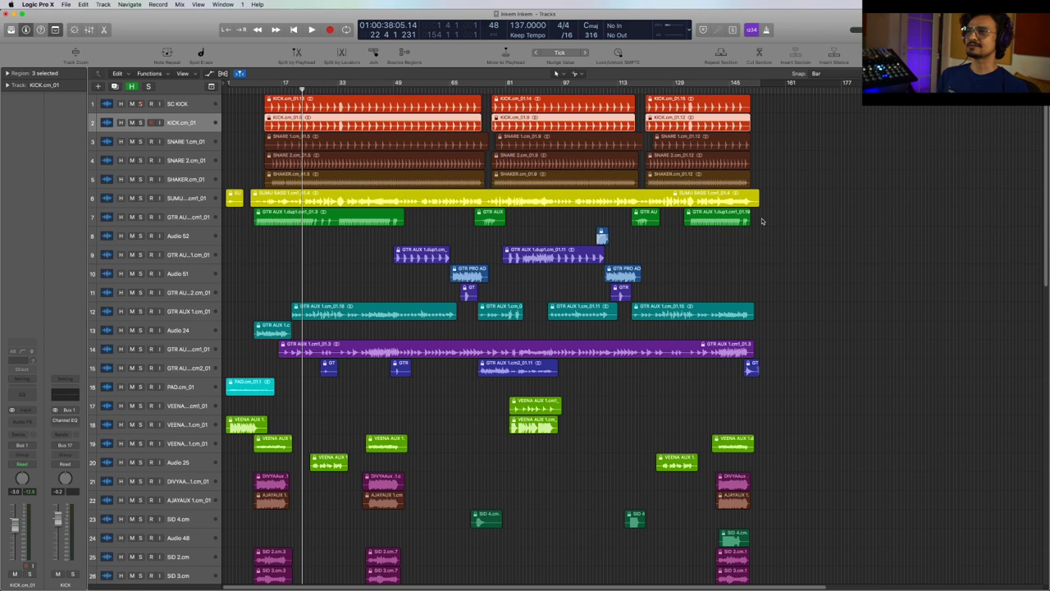
left_click(140, 122)
key("space")
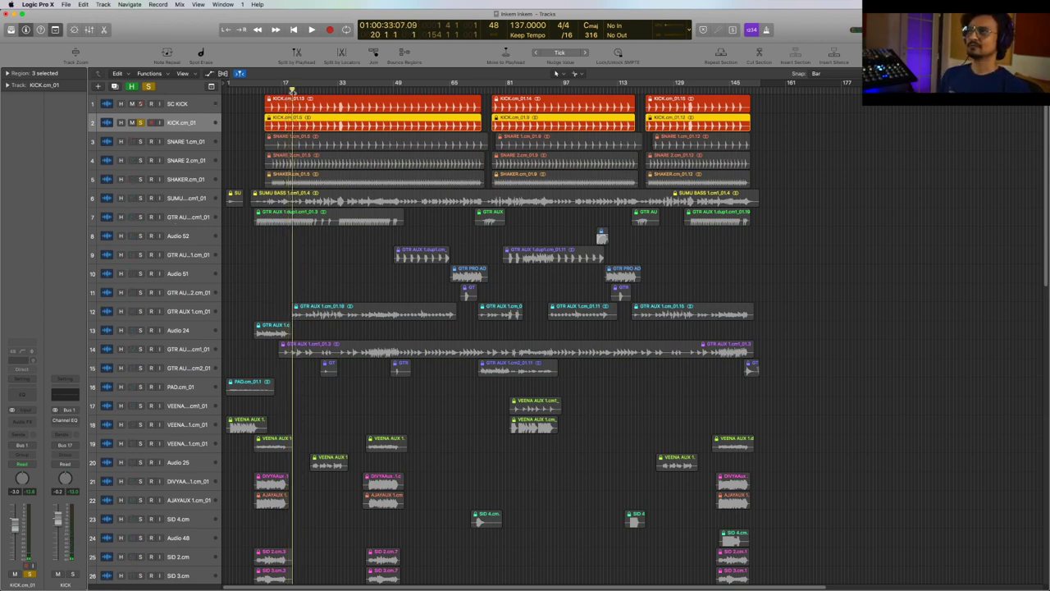
key("space")
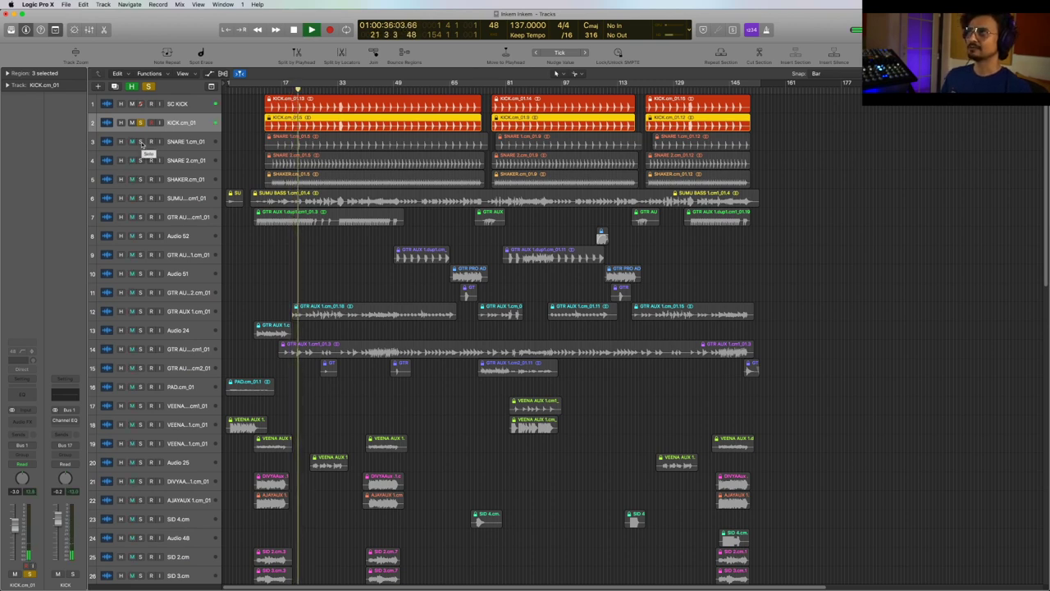
key("space")
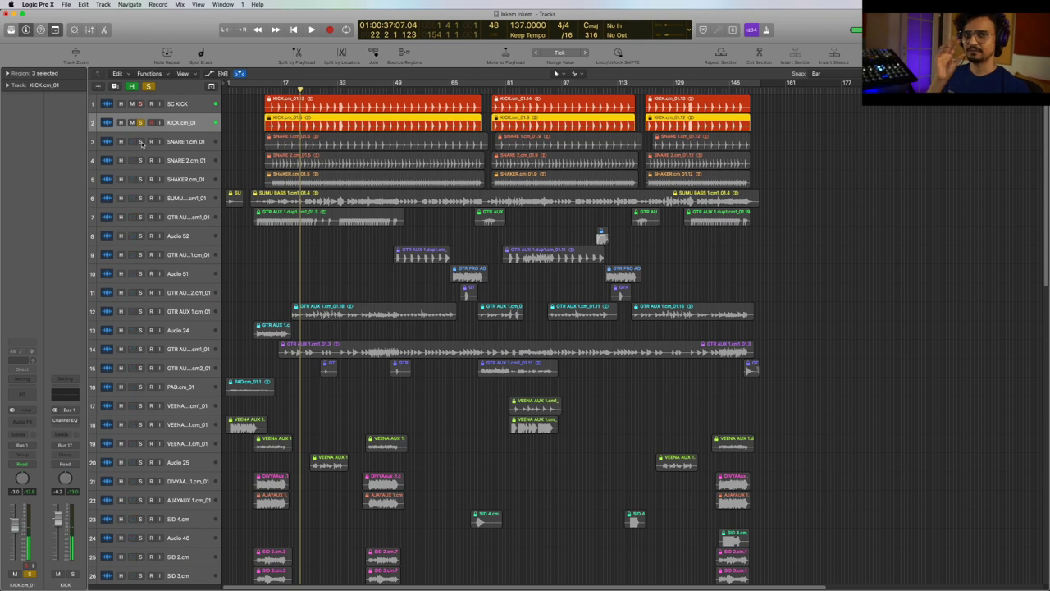
Step: Add SNARE 1.cm_01 and SNARE 2.cm_01 to the soloed kick while playing from bar 20
left_click(141, 142)
key("space")
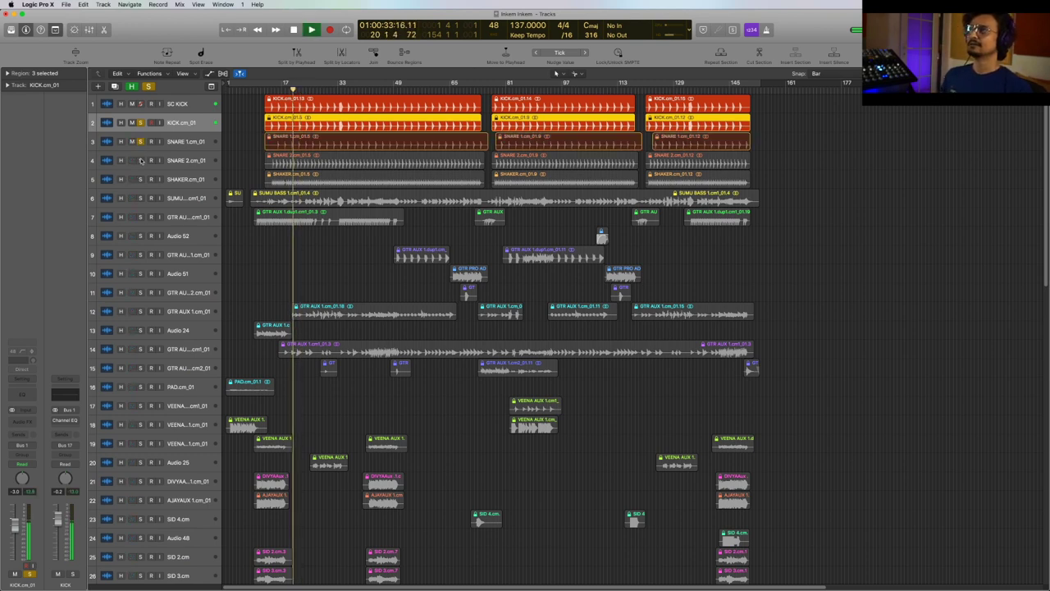
left_click(140, 161)
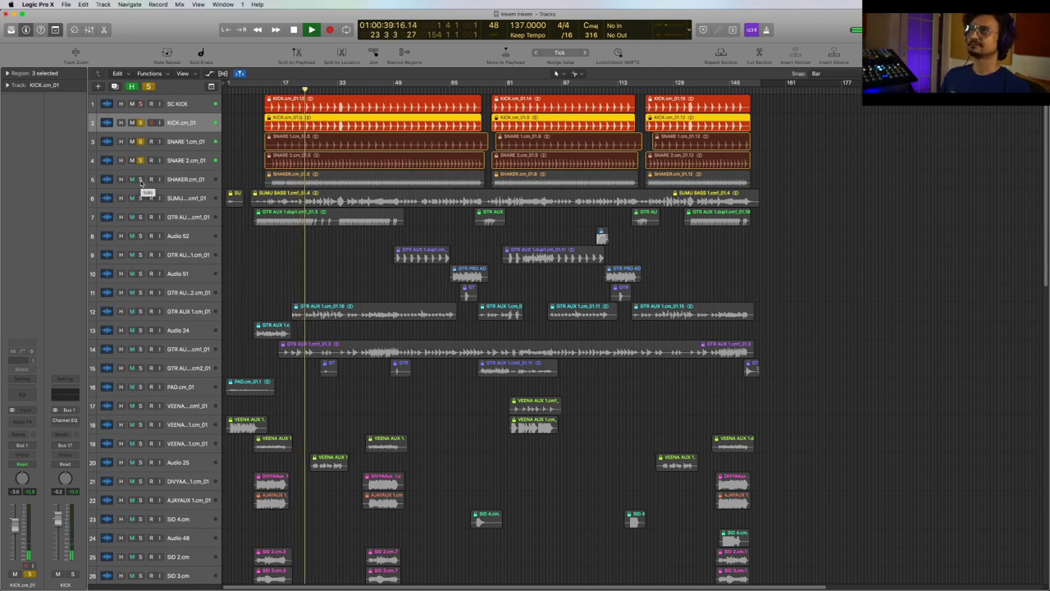
Step: Add the SHAKER.cm_01, bass and track 7 guitar to the soloed drums while the song plays
left_click(140, 179)
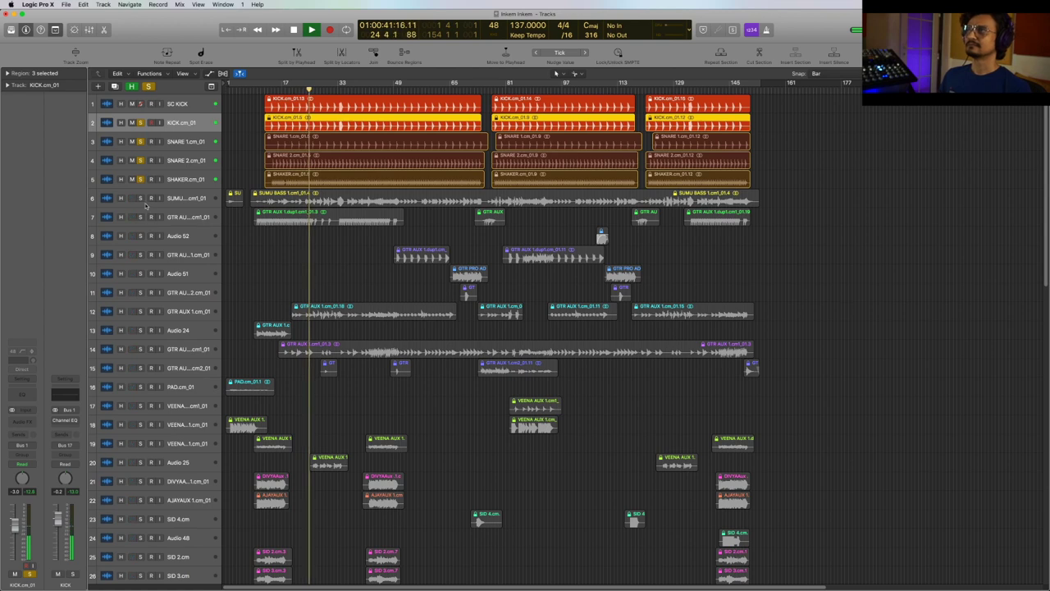
left_click(140, 198)
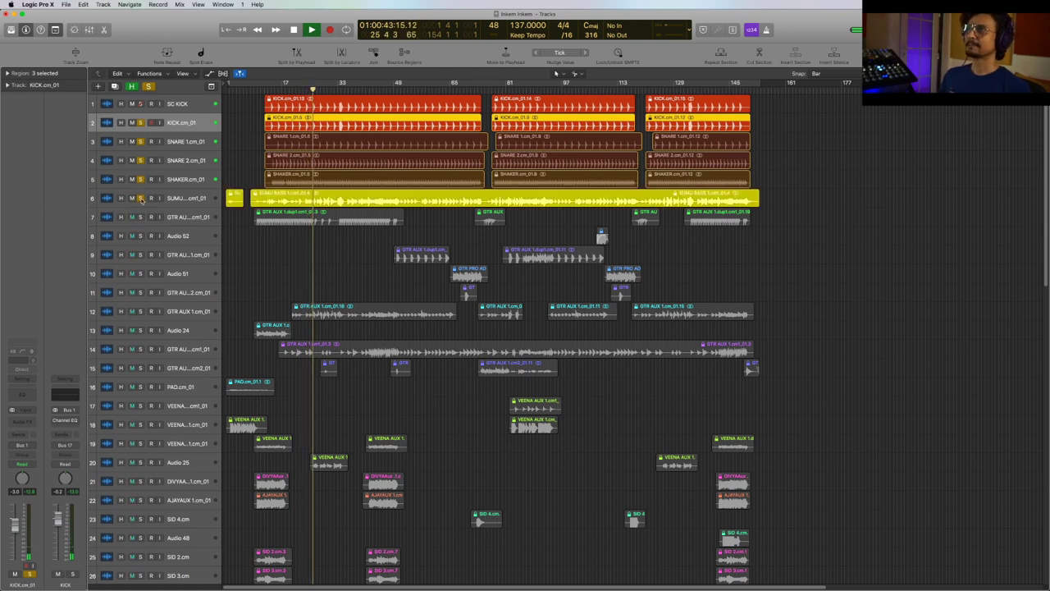
left_click(140, 218)
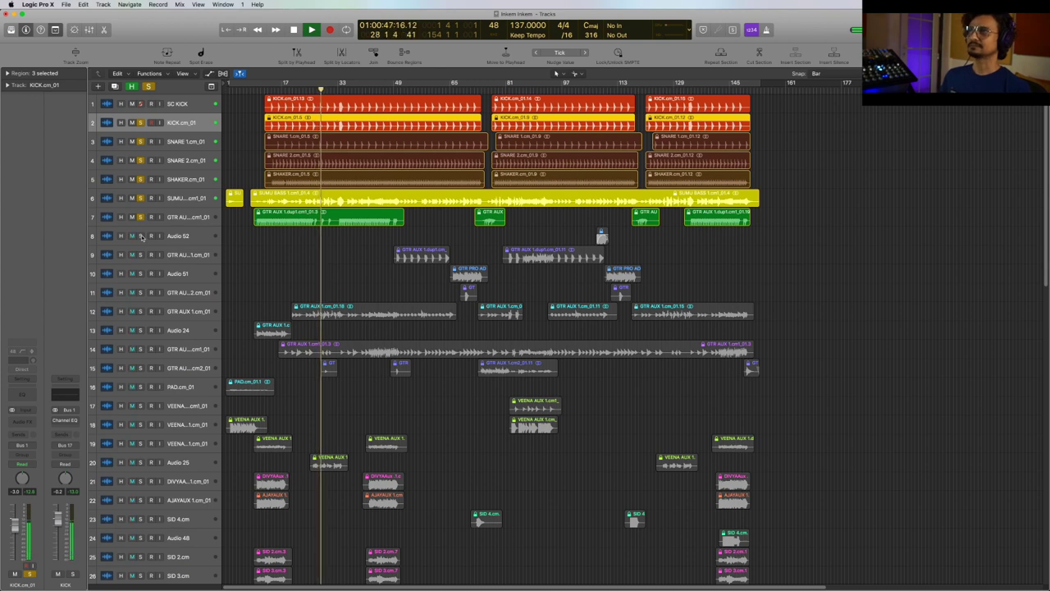
Step: Add tracks 8 to 12 to the solo and restart playback from about bar 20
left_click_drag(140, 236, 141, 255)
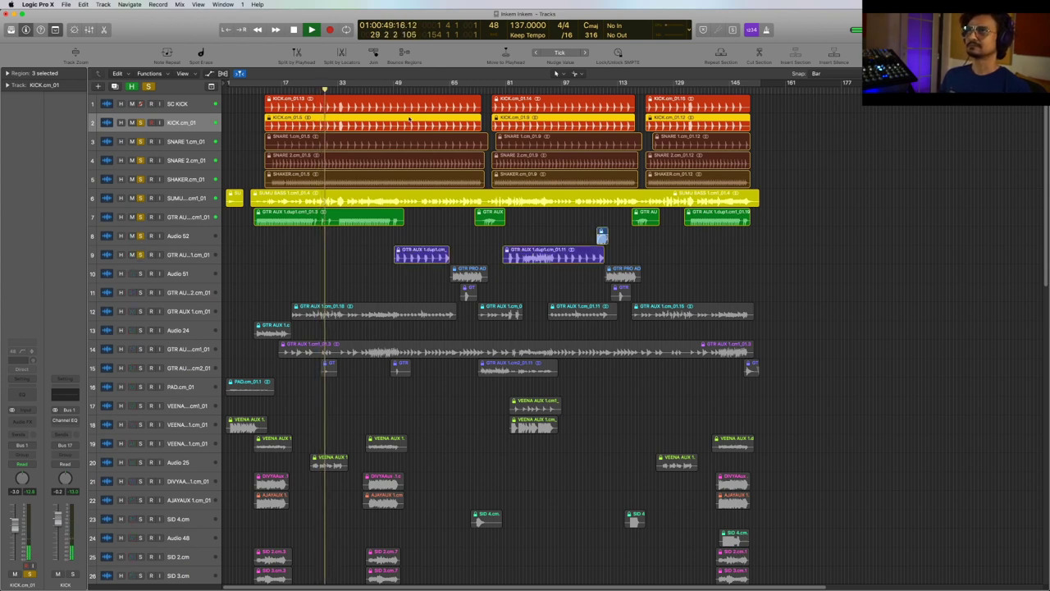
left_click(140, 274)
left_click_drag(140, 293, 140, 311)
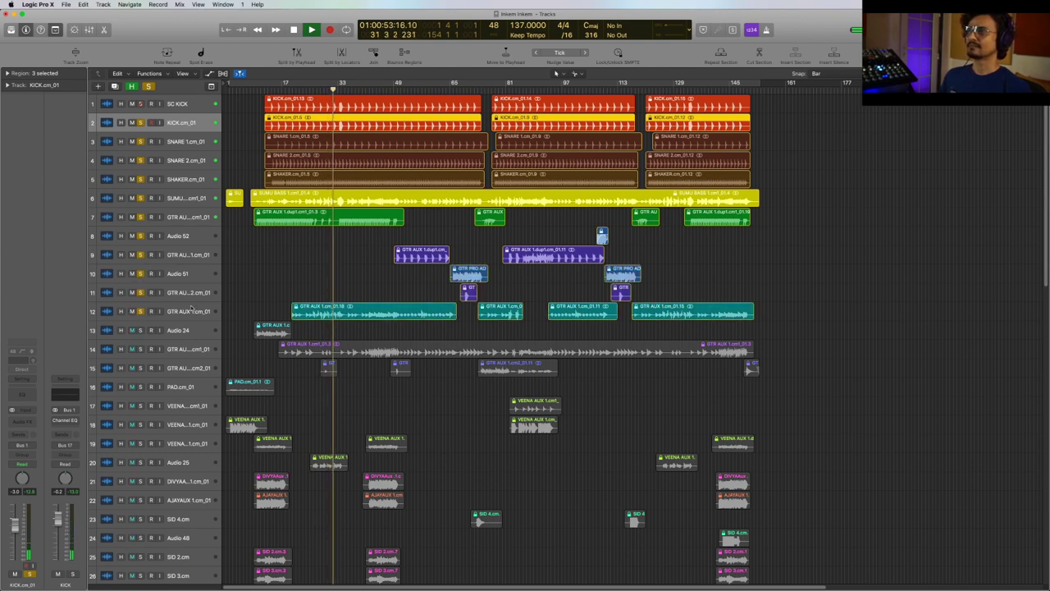
key("space")
key("space")
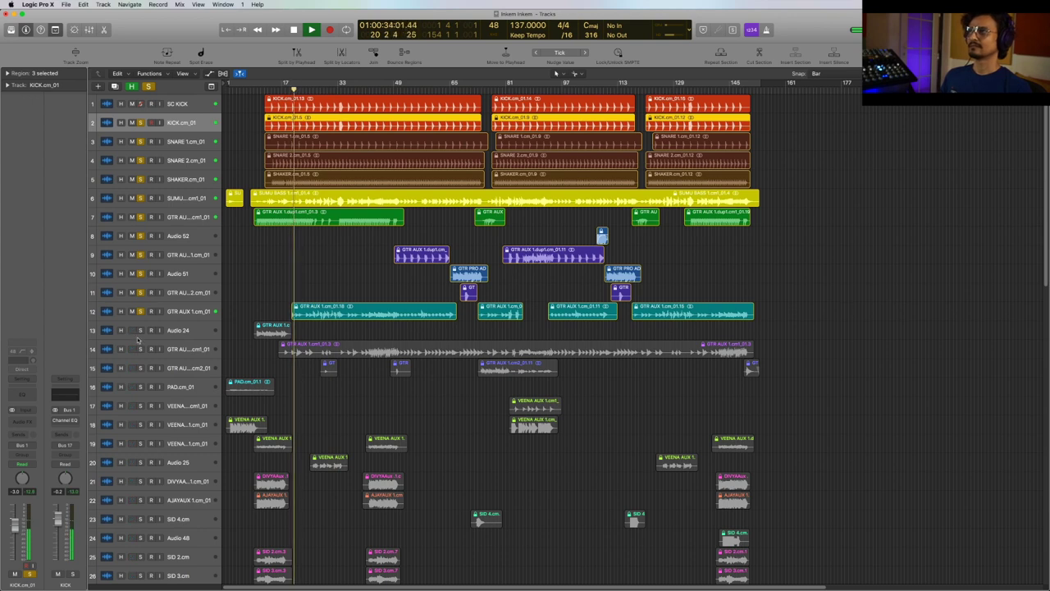
Step: Add tracks 13 to 20, with the remaining guitars, pad and veena, to the solo, listen, then stop playback
left_click_drag(143, 332, 140, 462)
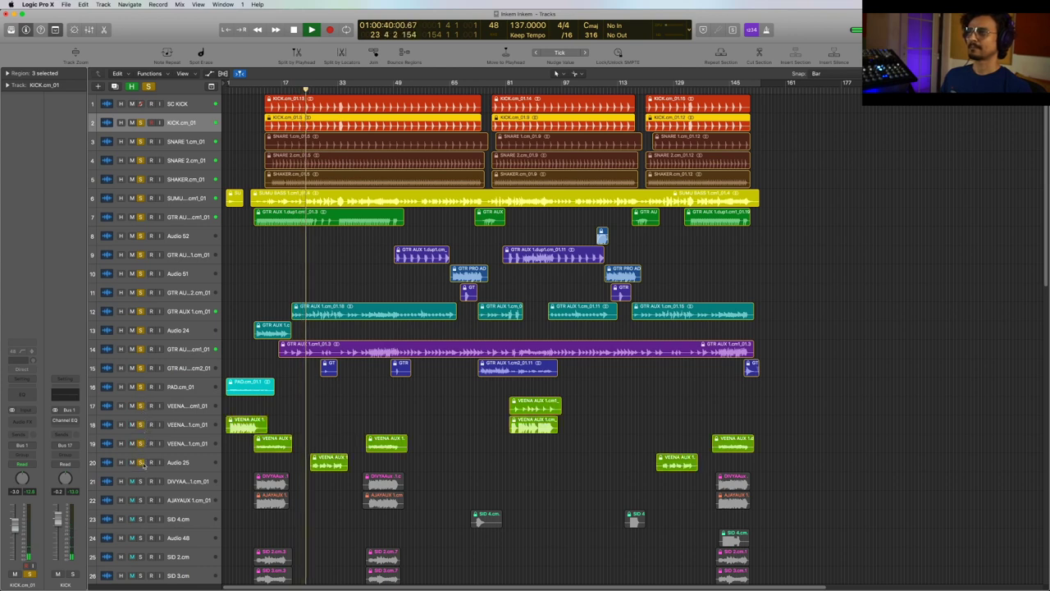
scroll(392, 394, "down", 1)
scroll(392, 394, "down", 6)
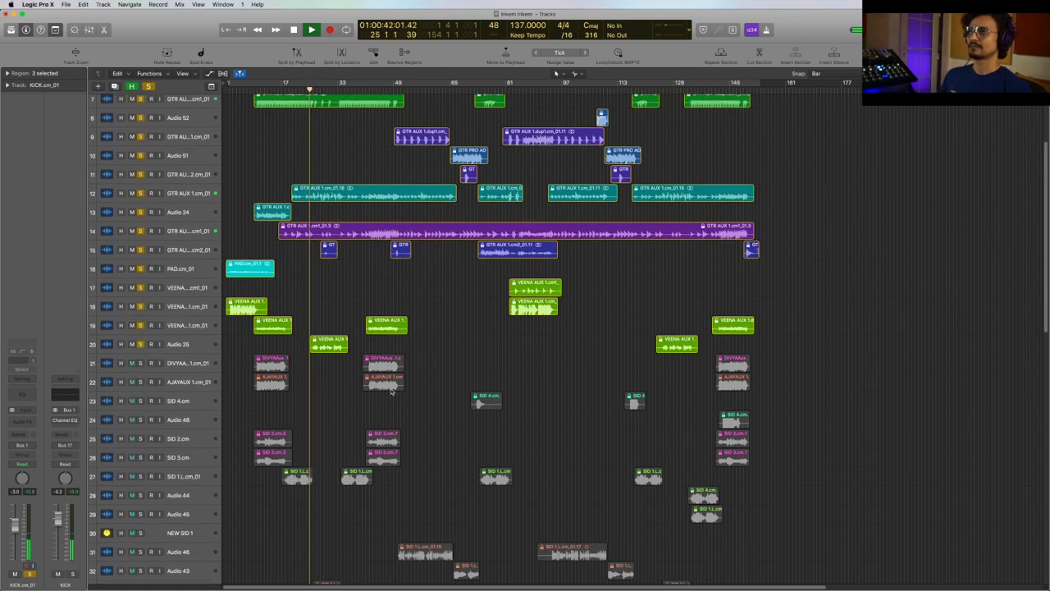
scroll(315, 351, "up", 2)
scroll(314, 351, "up", 6)
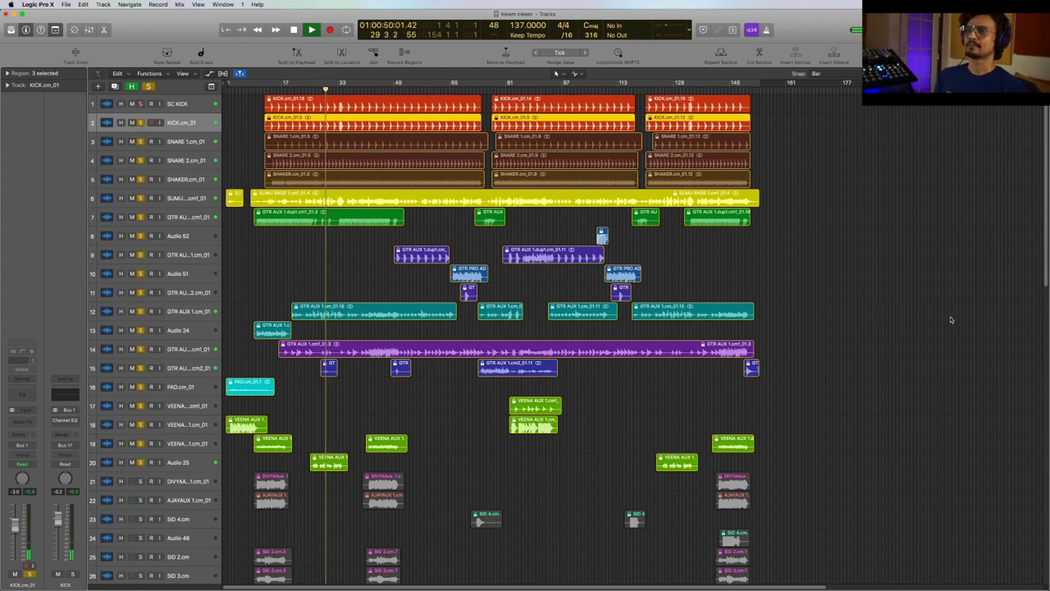
scroll(841, 305, "down", 12)
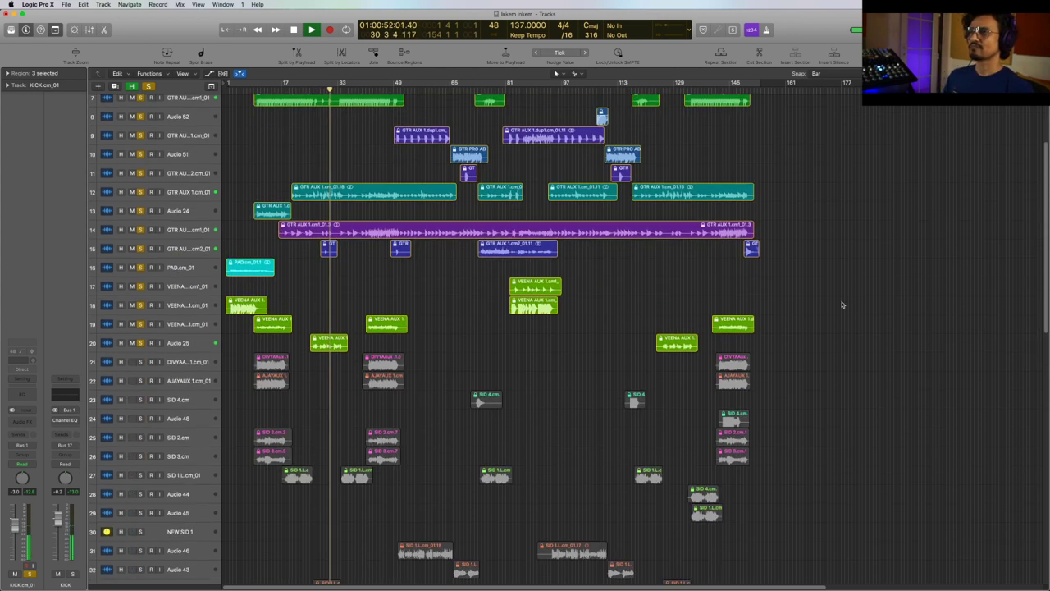
scroll(837, 305, "up", 12)
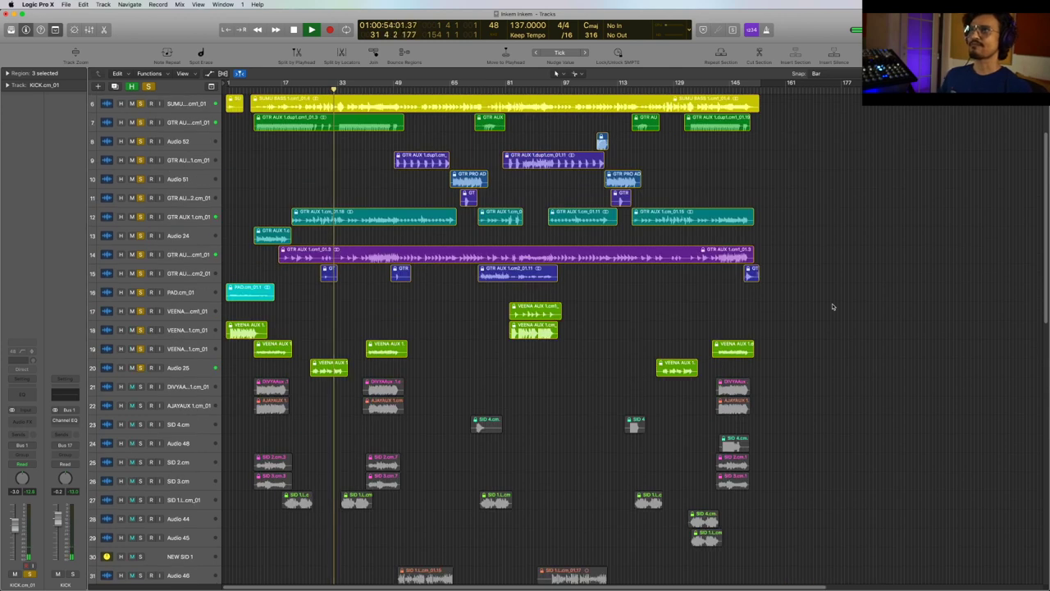
key("space")
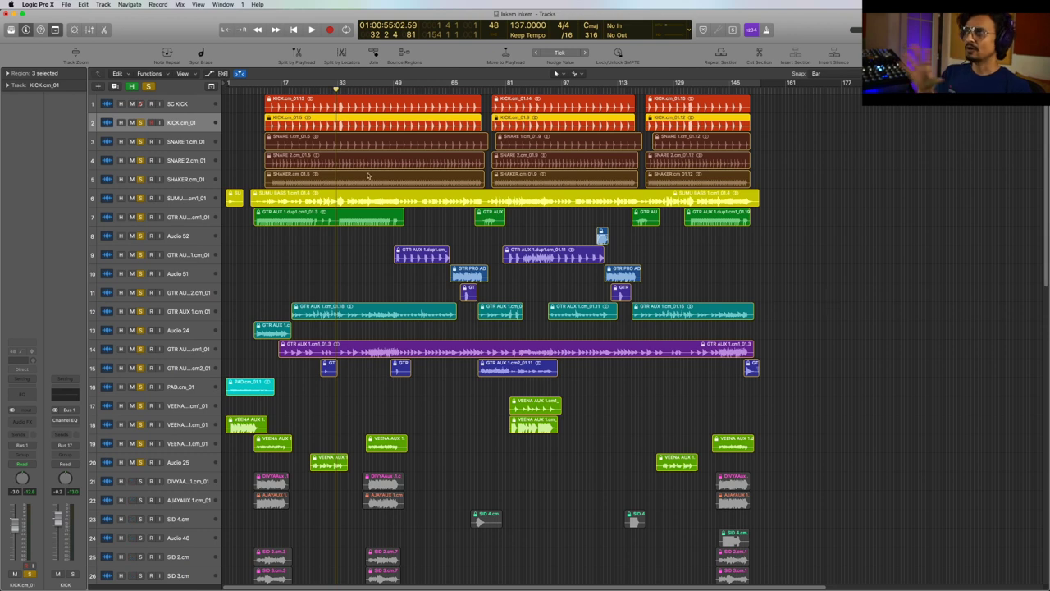
Step: Play the soloed tracks briefly from about bar 41, then stop
left_click(366, 89)
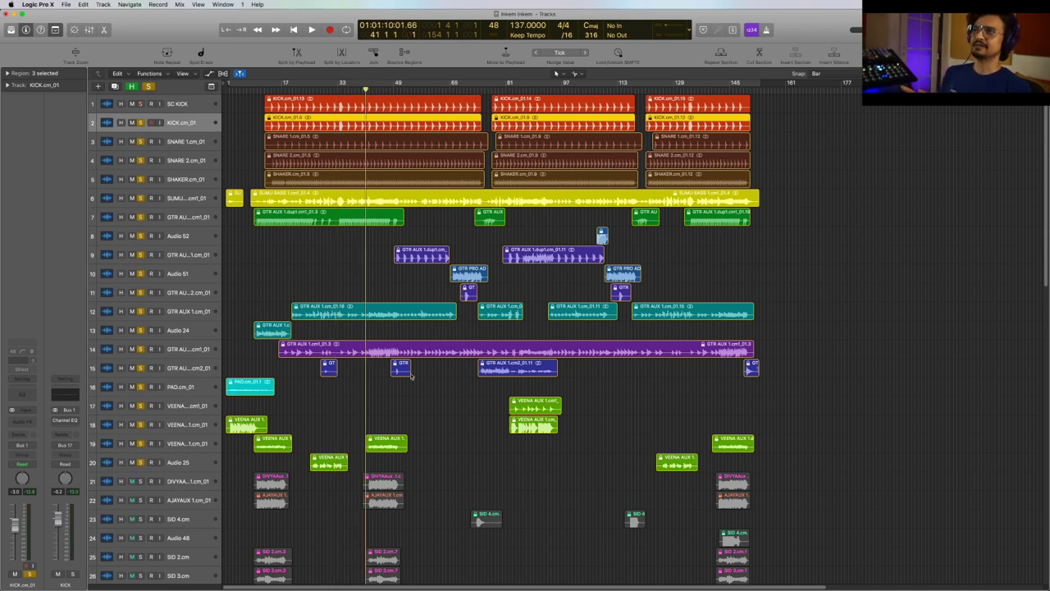
key("space")
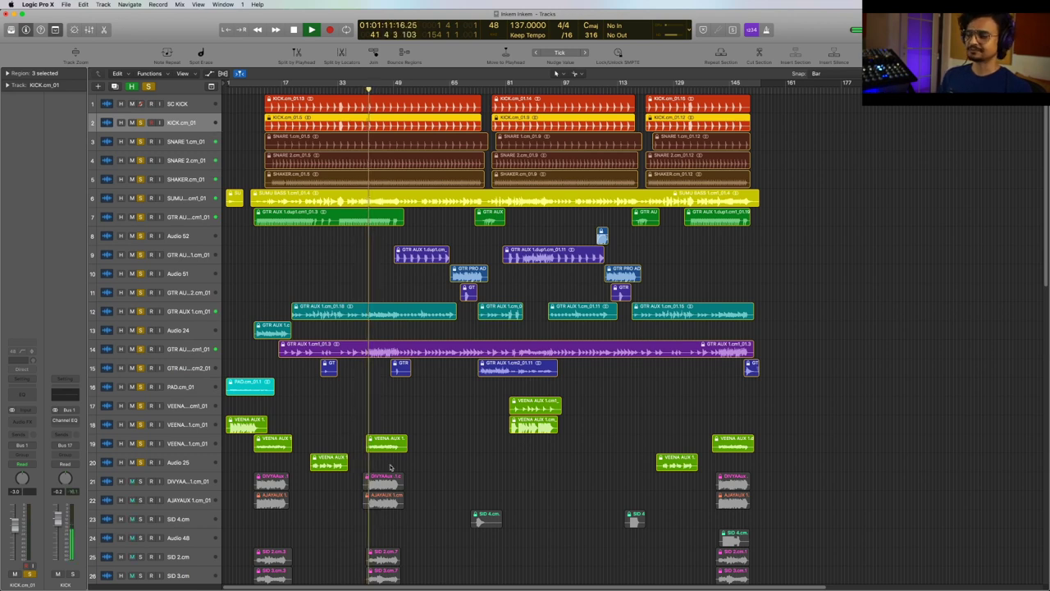
key("space")
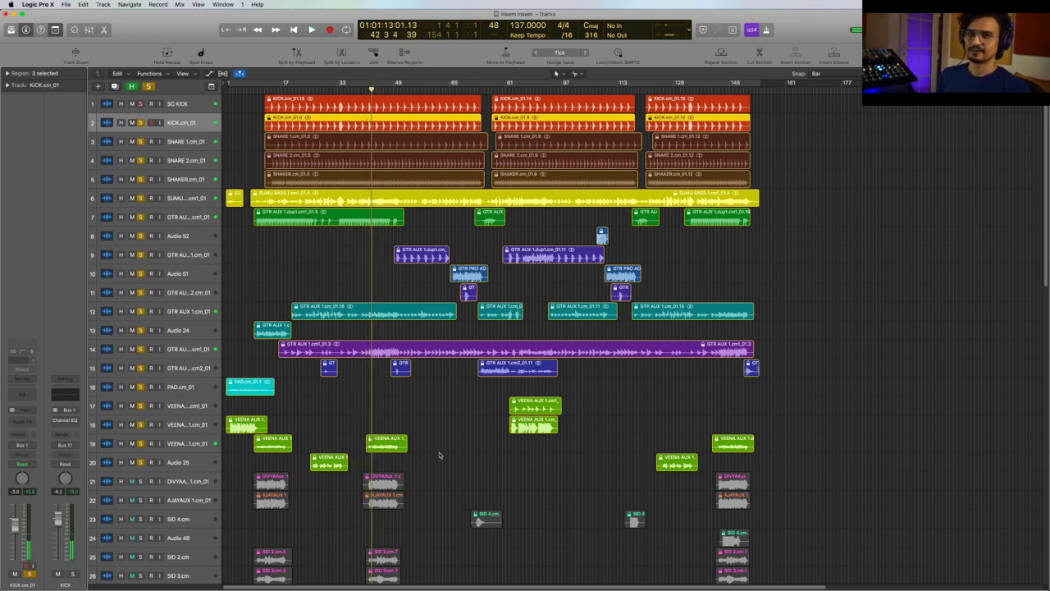
Step: Add tracks 21 to 26 to the solo and play again from about bar 41
scroll(329, 366, "down", 3)
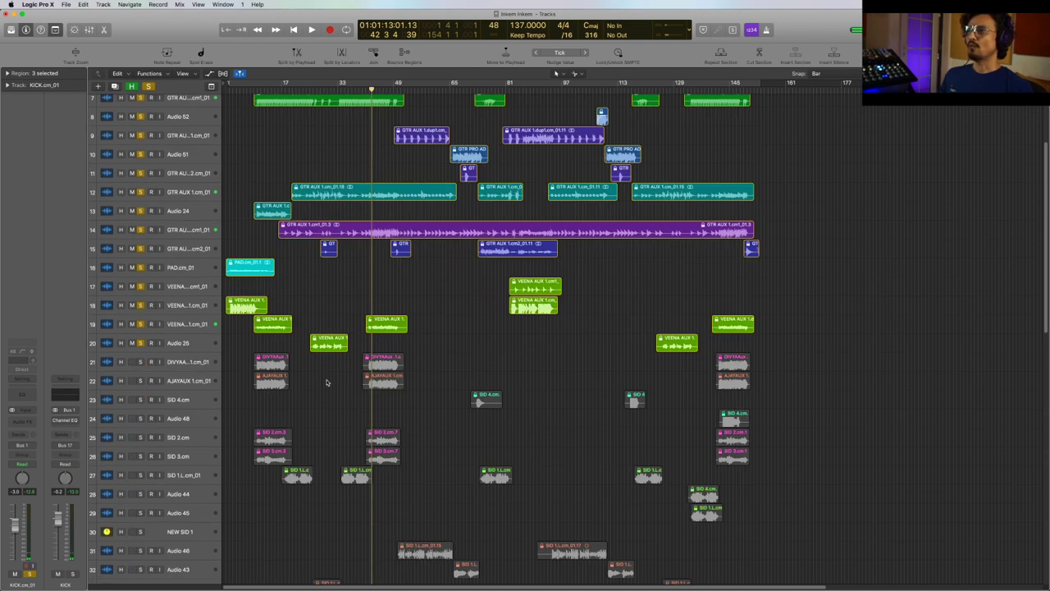
left_click_drag(141, 361, 141, 437)
key("space")
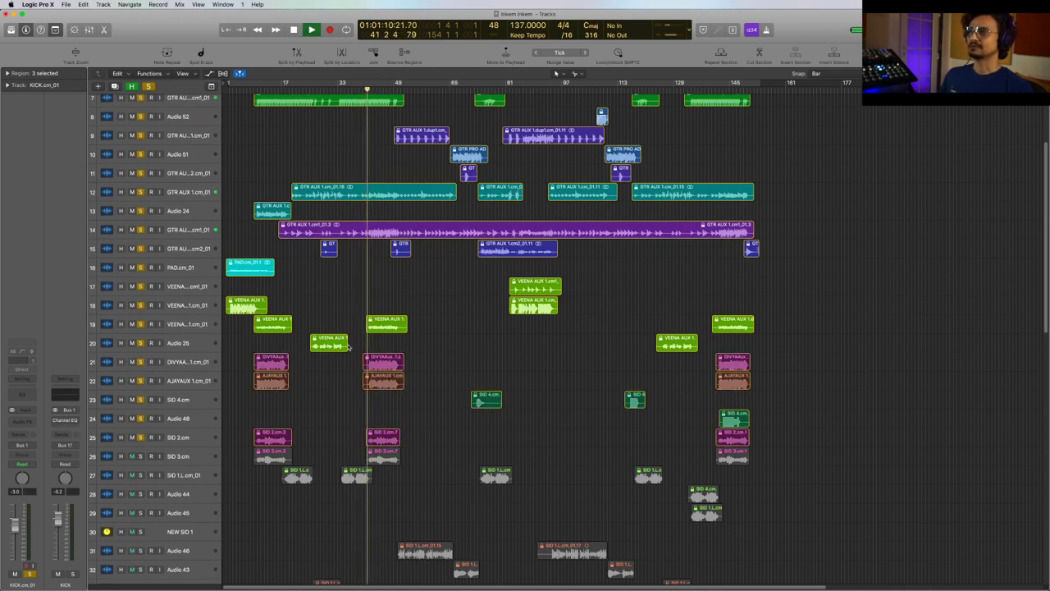
left_click(140, 456)
Step: Add tracks 27, 28, 29 and 31 to the solo while playback continues
scroll(336, 451, "down", 1)
scroll(336, 450, "down", 5)
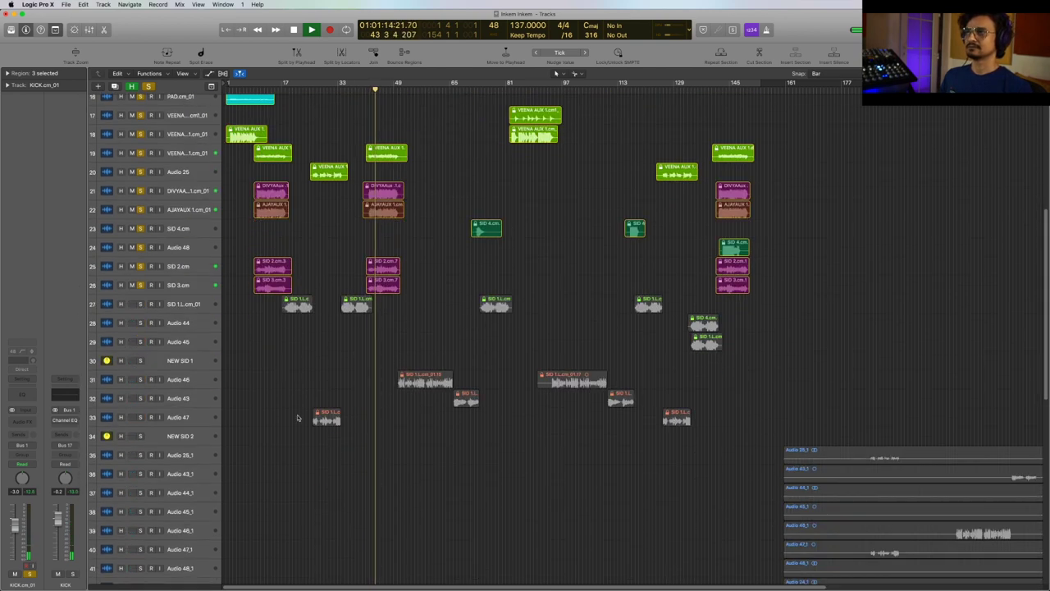
left_click(140, 304)
left_click(140, 323)
left_click(140, 341)
left_click(140, 379)
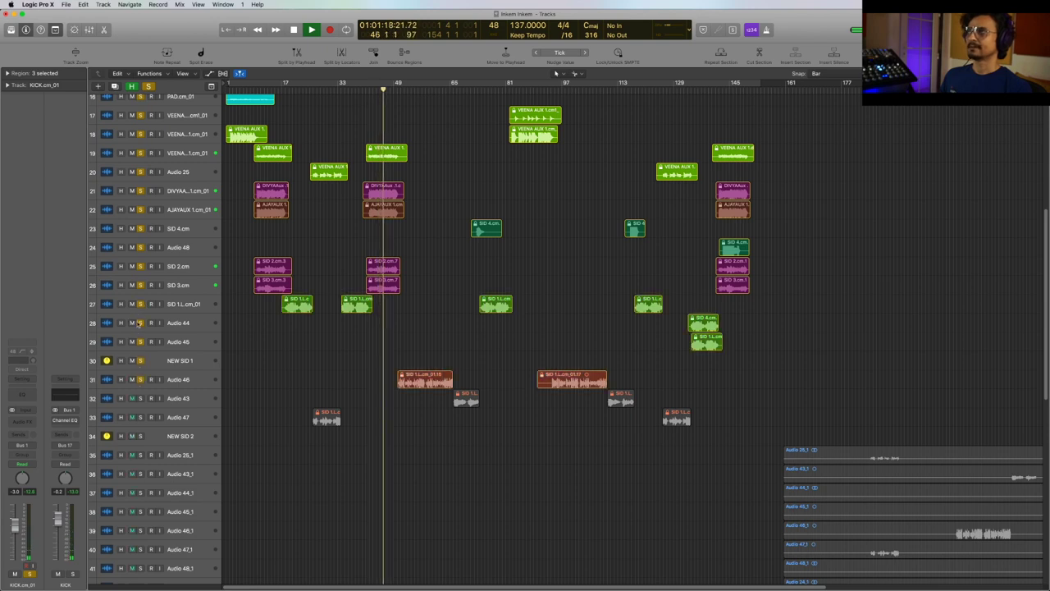
Step: Clear all solos, listen to the full arrangement and stop at about bar 54
left_click(150, 87)
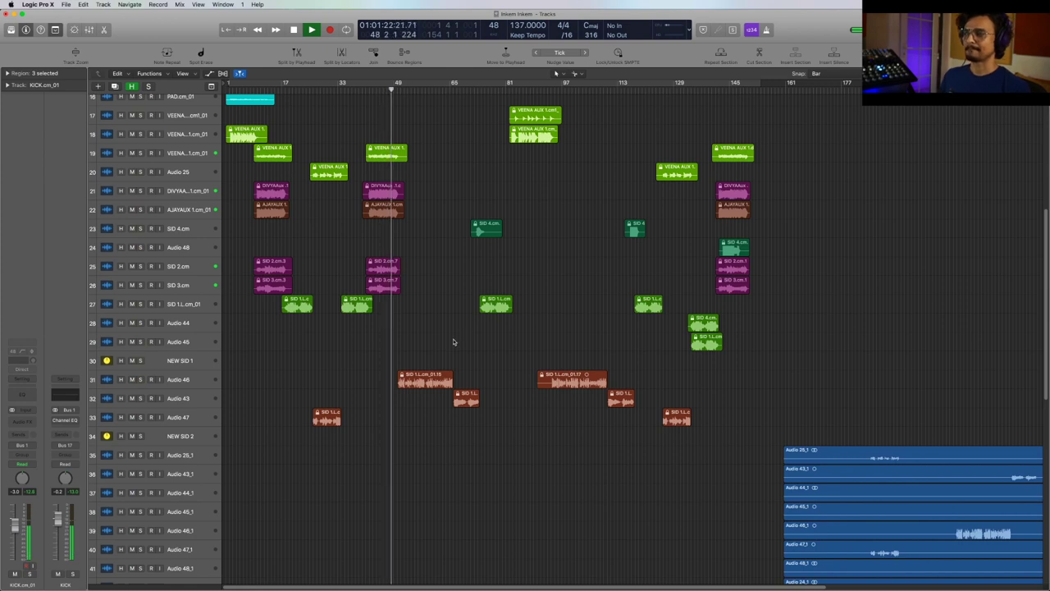
scroll(452, 339, "up", 2)
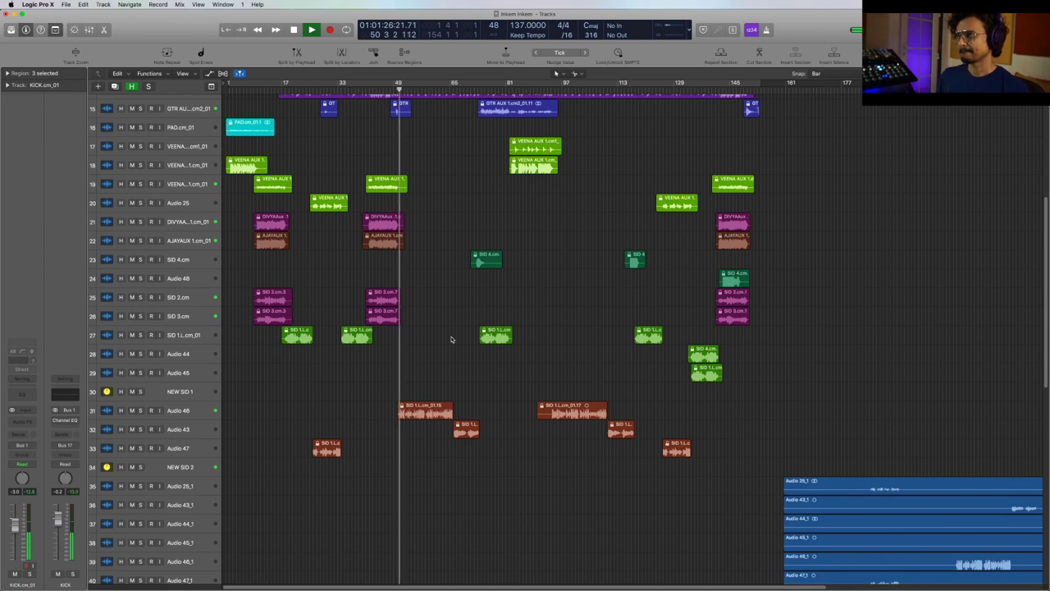
scroll(451, 339, "up", 3)
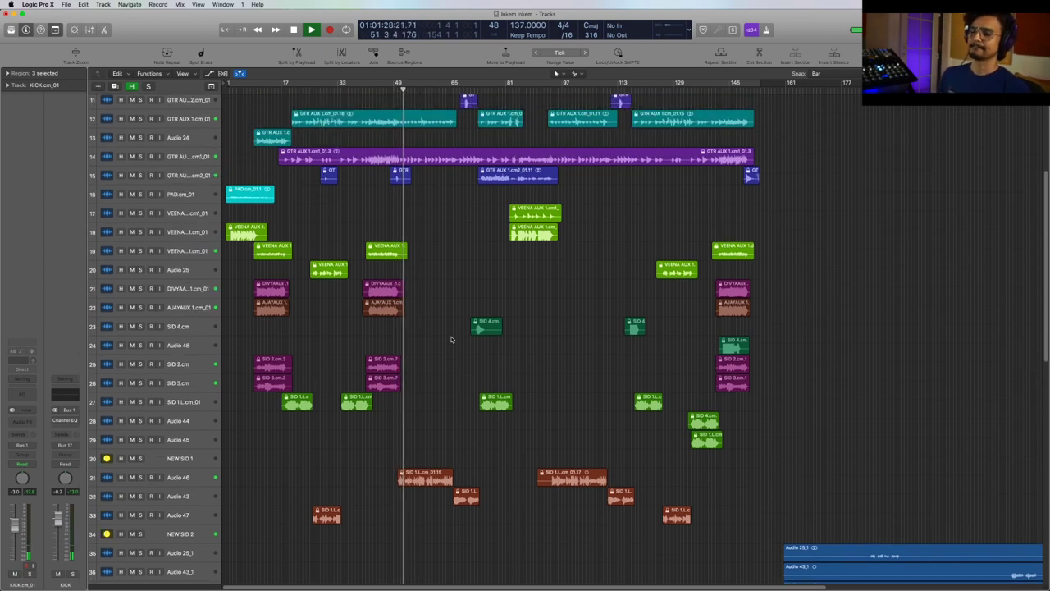
scroll(451, 339, "up", 4)
scroll(450, 338, "up", 7)
key("space")
Step: Open the mixer, review the channel strips from the source tracks across to the buses and back, then close it
left_click(87, 31)
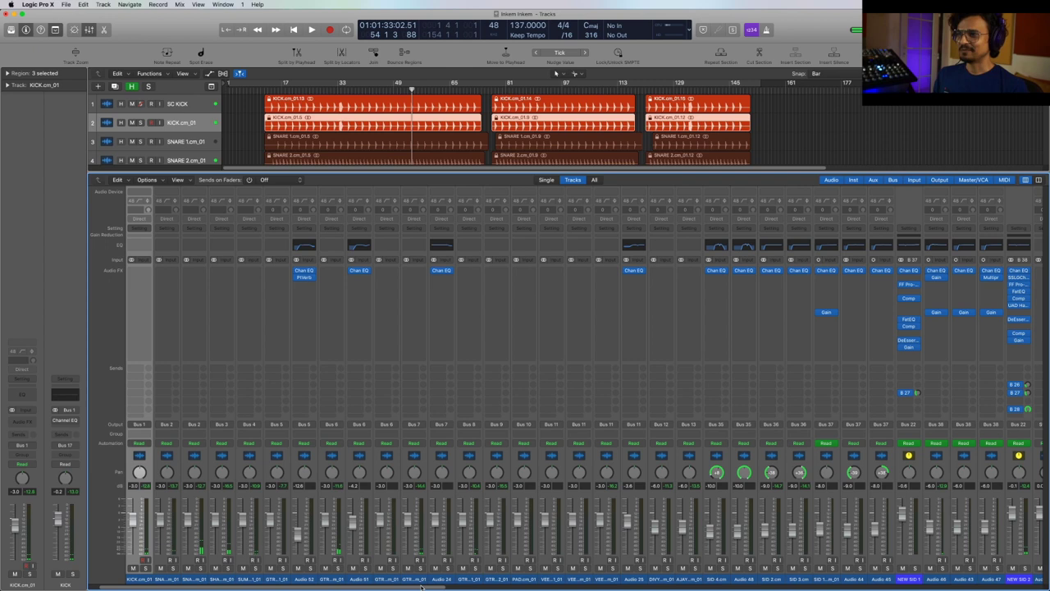
left_click_drag(421, 588, 395, 589)
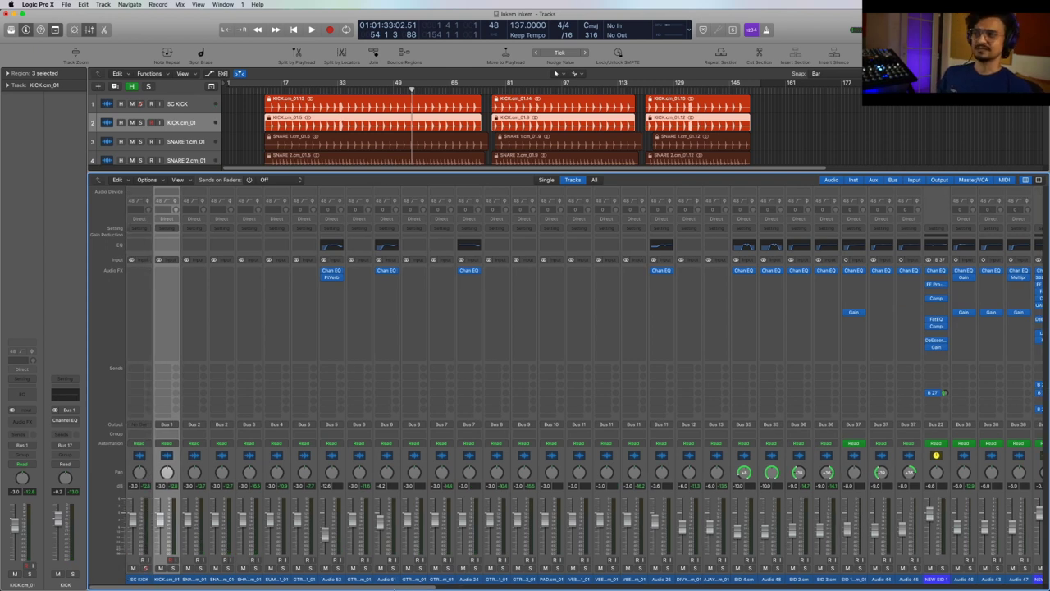
left_click_drag(385, 588, 944, 587)
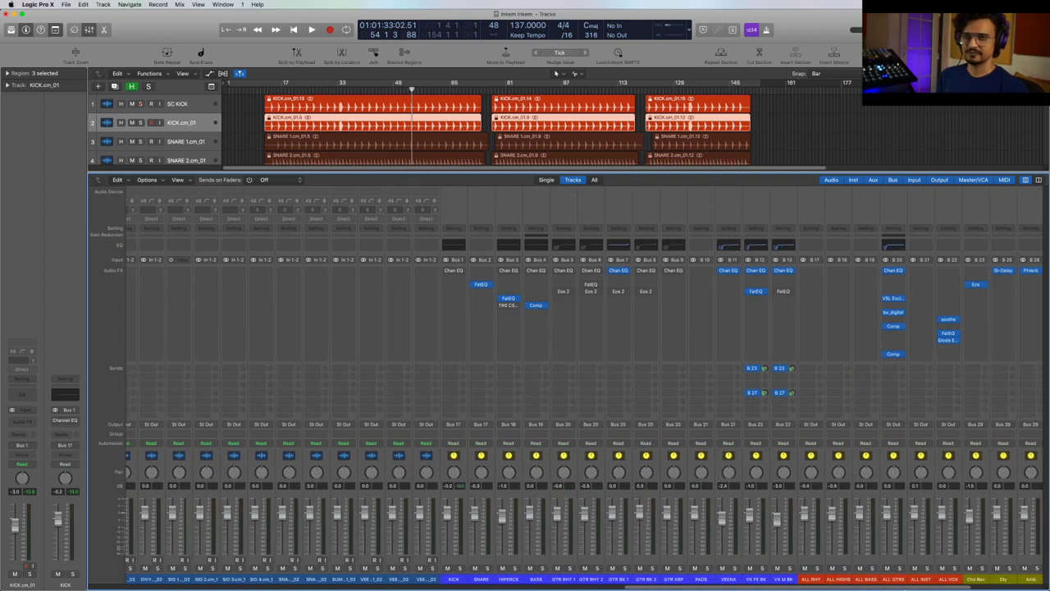
scroll(584, 393, "right", 5)
scroll(584, 394, "left", 10)
scroll(584, 394, "left", 20)
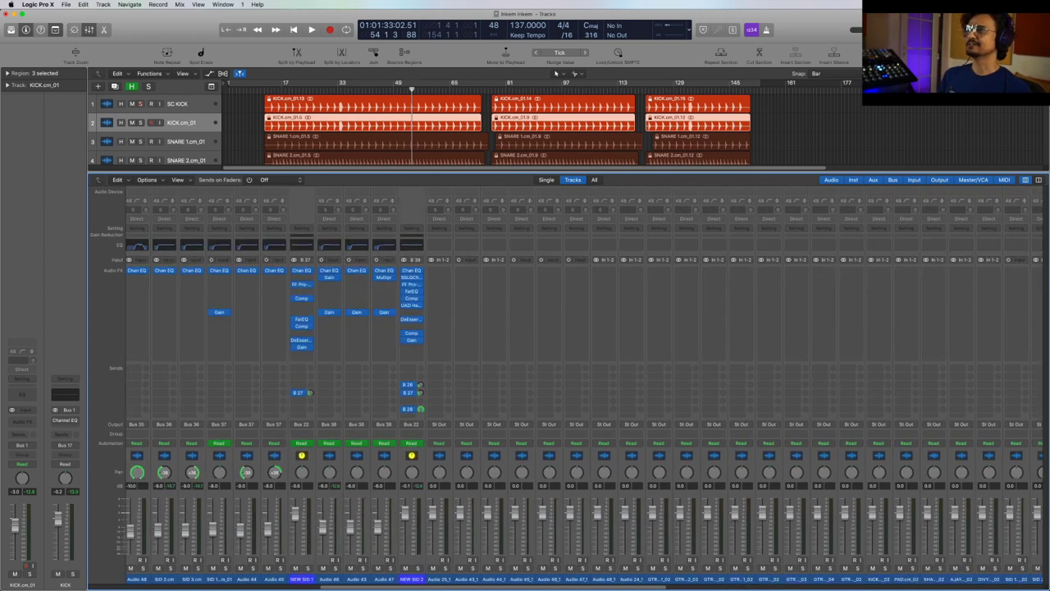
scroll(584, 394, "left", 20)
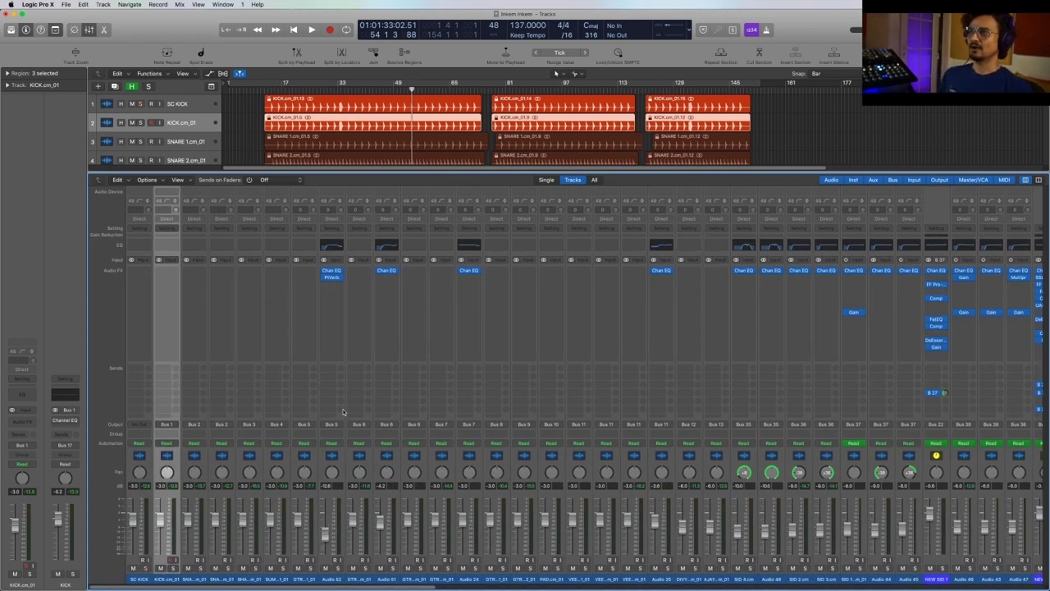
left_click(89, 30)
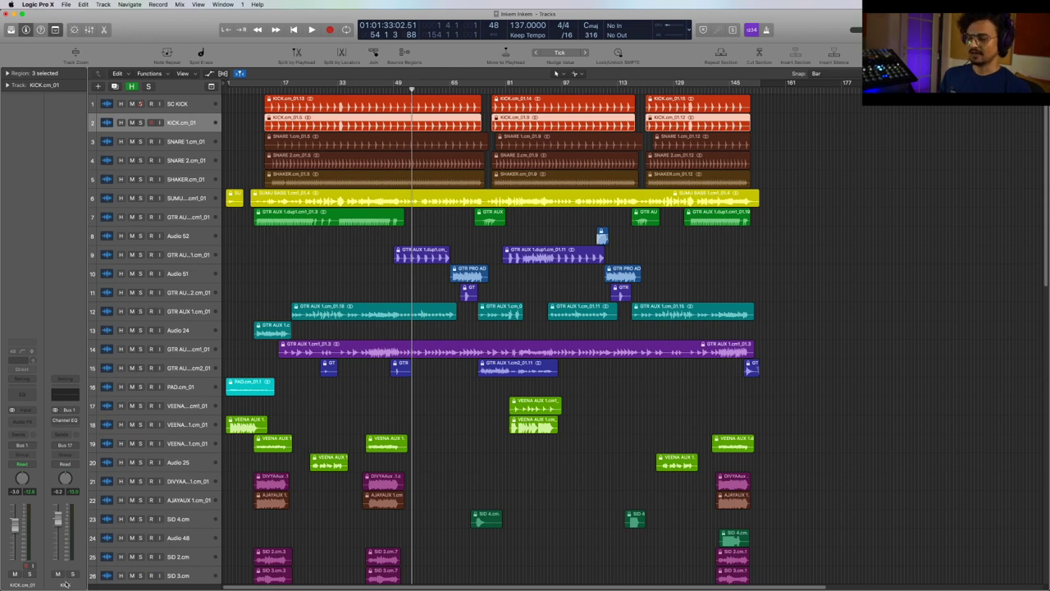
Step: Step through the snare, shaker and bass tracks to examine the bus each one feeds
key("Down")
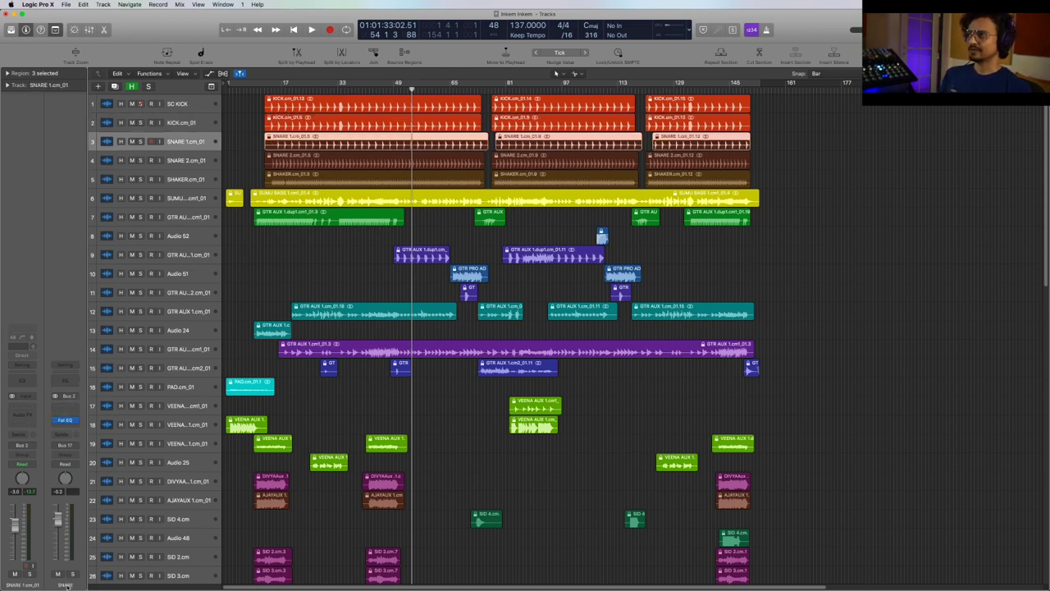
key("Down")
key("Down")
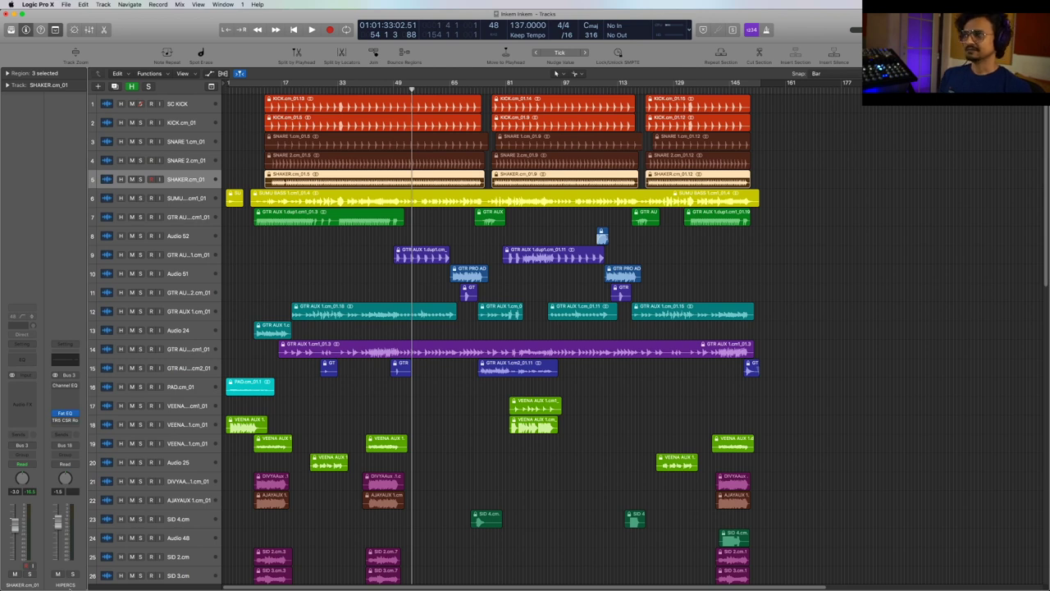
key("Down")
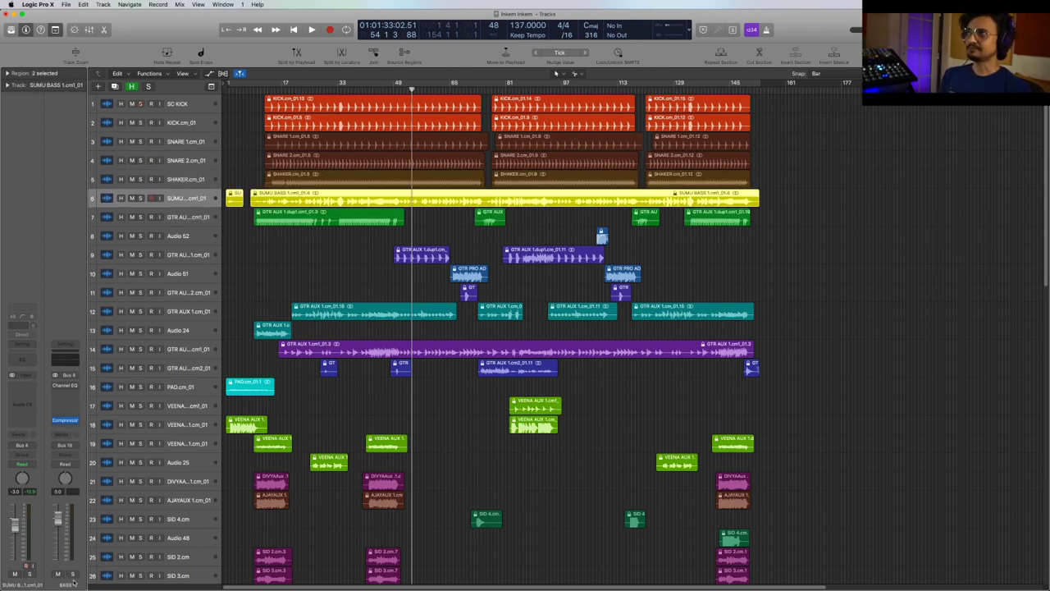
Step: Step through the guitar, pad and veena tracks down to track 19 to examine their bus routing
key("Down")
key("Down")
key("Down")
key("Down")
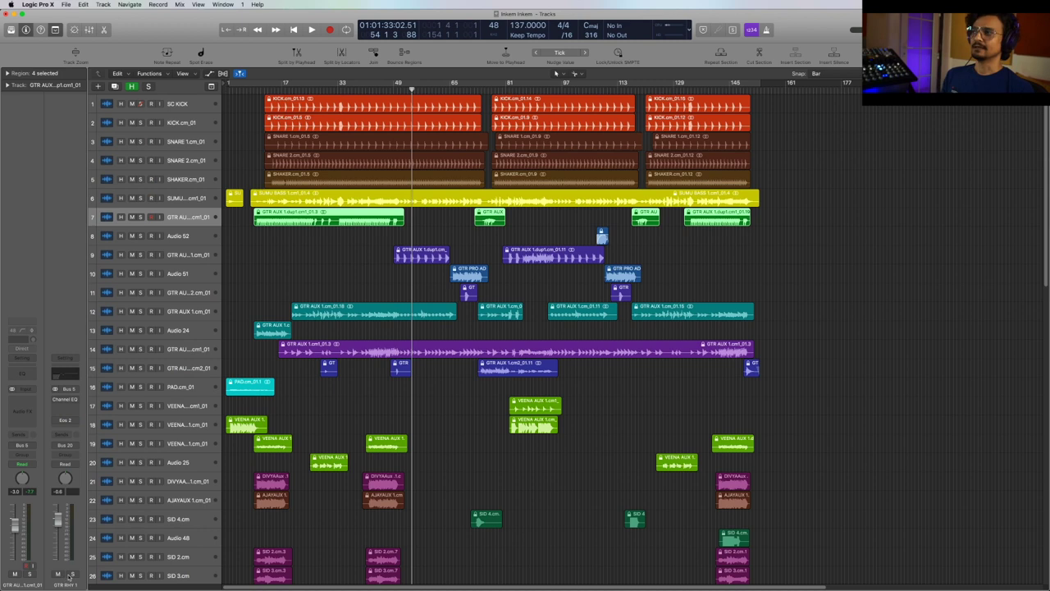
key("Down")
key("Down")
key("Down")
key("Down")
key("Down")
key("Down")
key("Down")
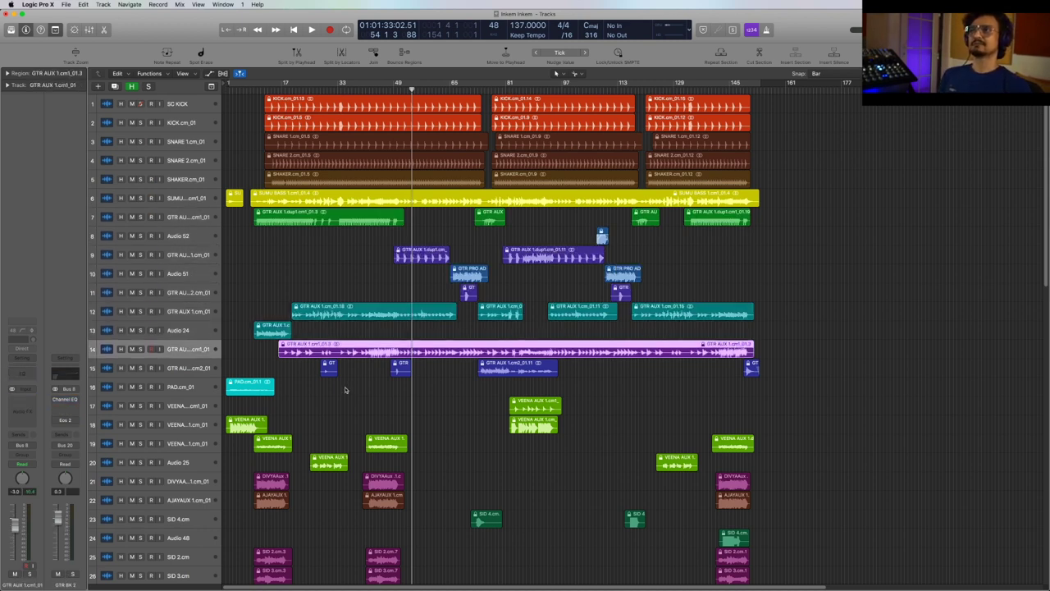
key("Down")
key("Down")
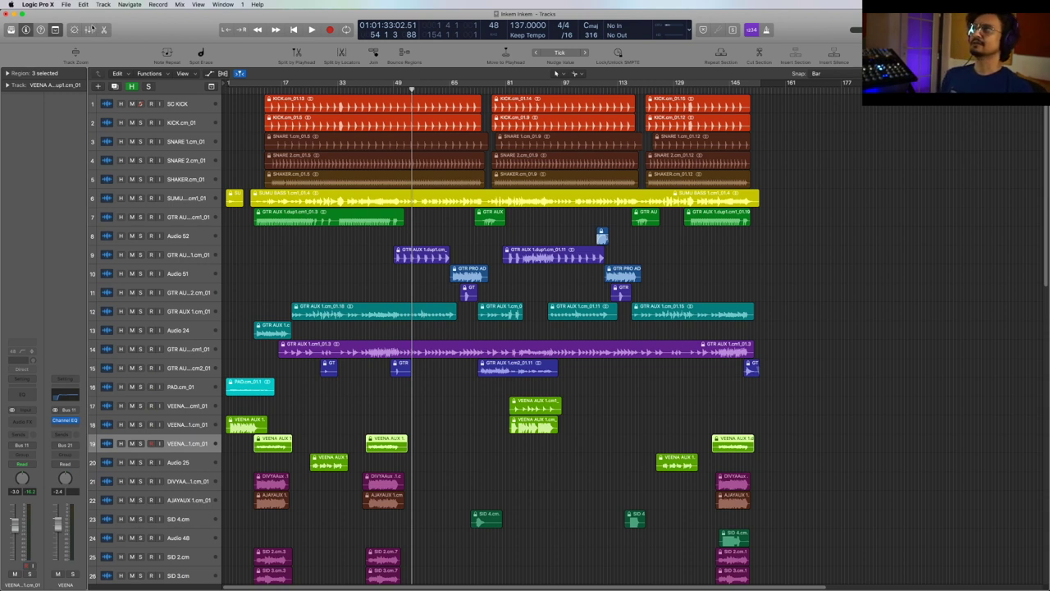
Step: Open the mixer, solo the KICK bus and play the song from about bar 19
left_click(88, 30)
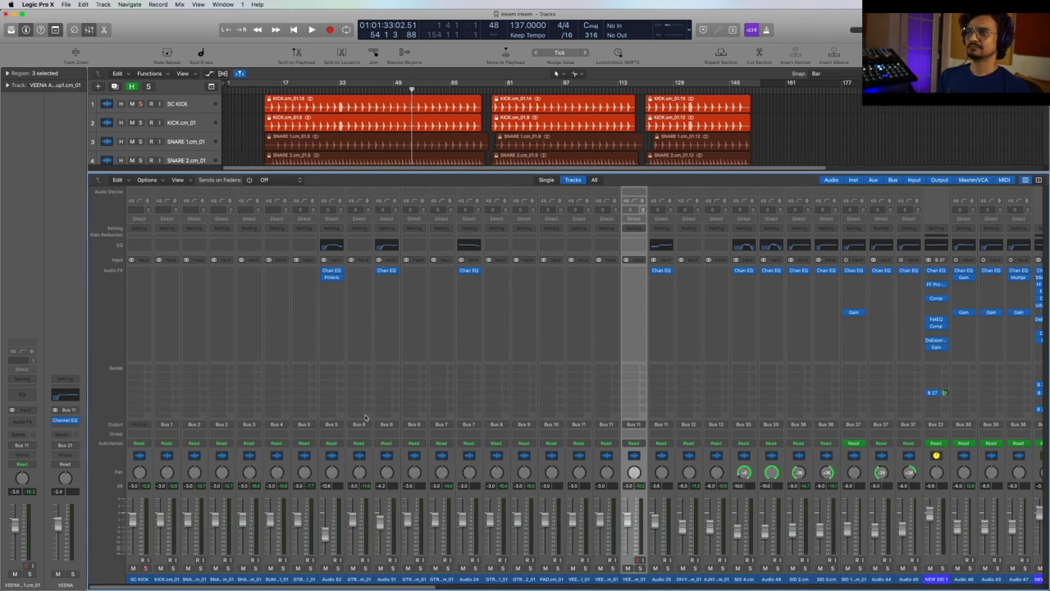
left_click_drag(407, 589, 922, 589)
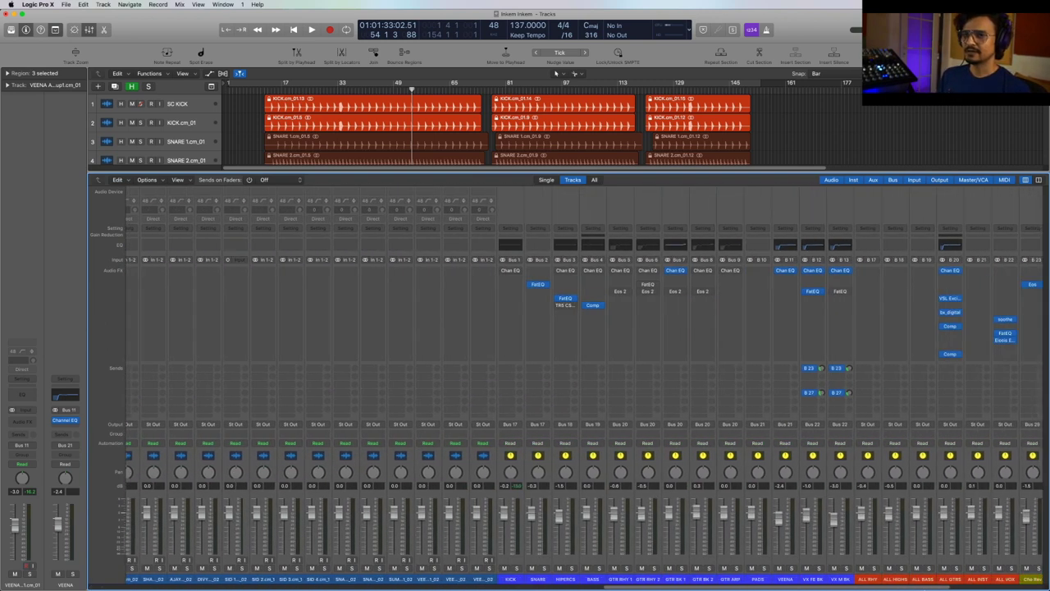
scroll(452, 566, "right", 3)
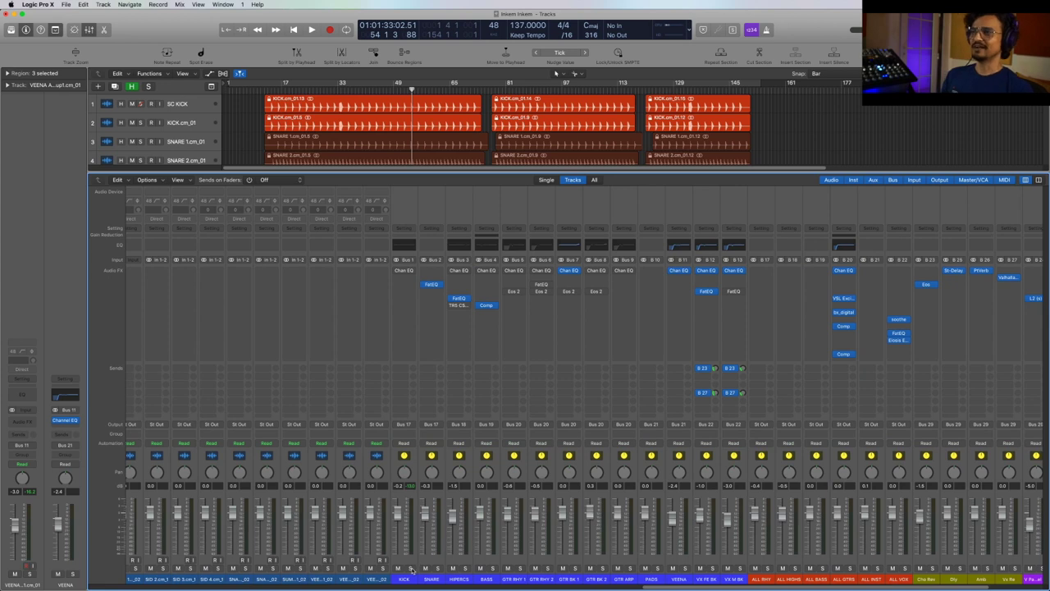
left_click_drag(672, 588, 740, 588)
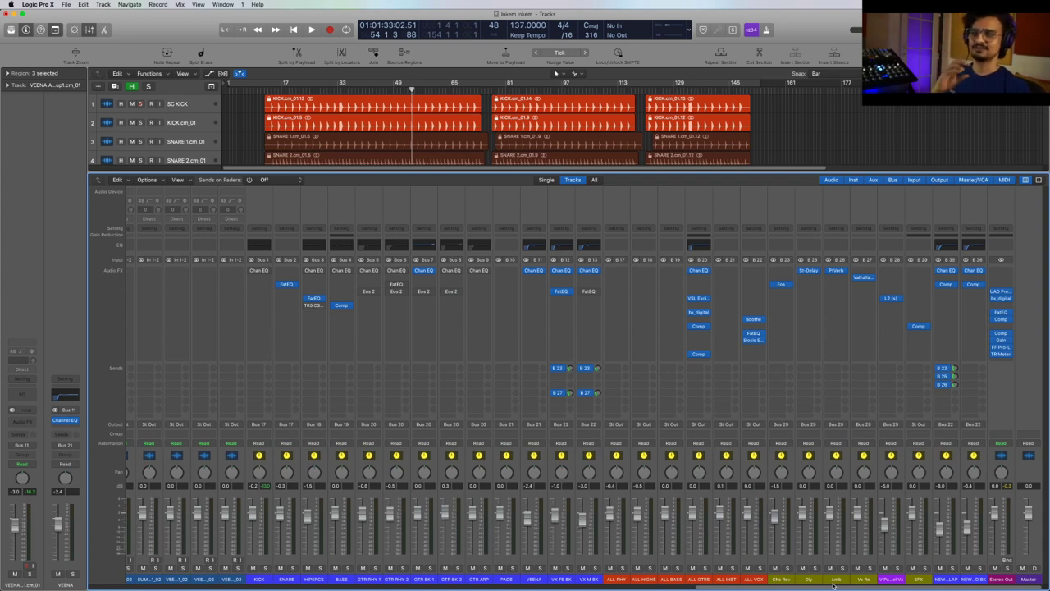
left_click(265, 568)
left_click_drag(280, 90, 291, 90)
key("space")
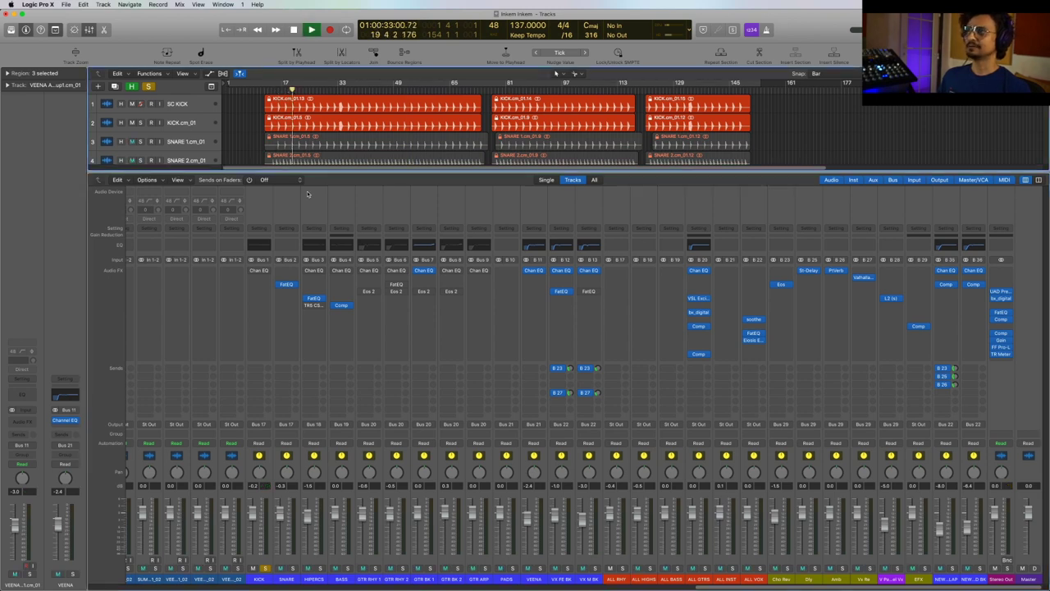
Step: Open the Channel EQ on the KICK bus to examine its settings, then close it
left_click(259, 272)
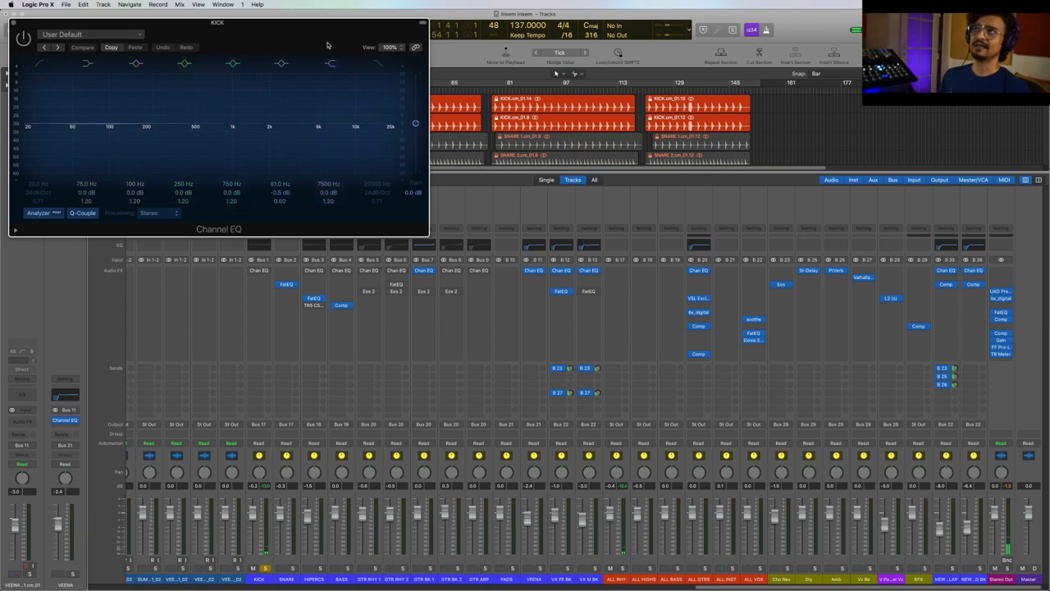
left_click_drag(327, 44, 532, 216)
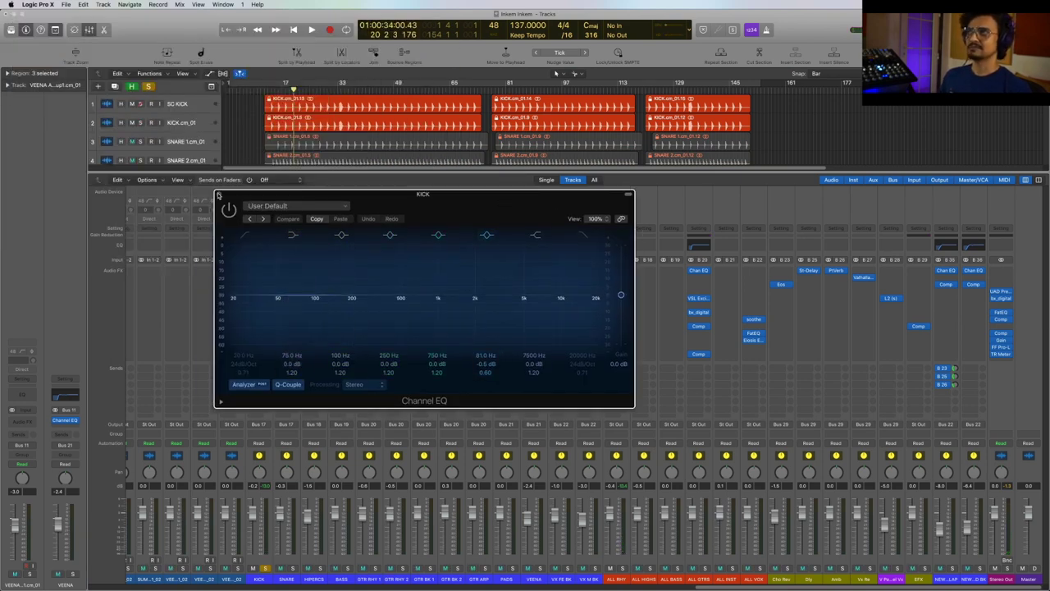
left_click(219, 195)
Step: Add the SNARE bus to the solo, listen, and examine its Fat EQ before stopping playback
left_click(293, 569)
key("space")
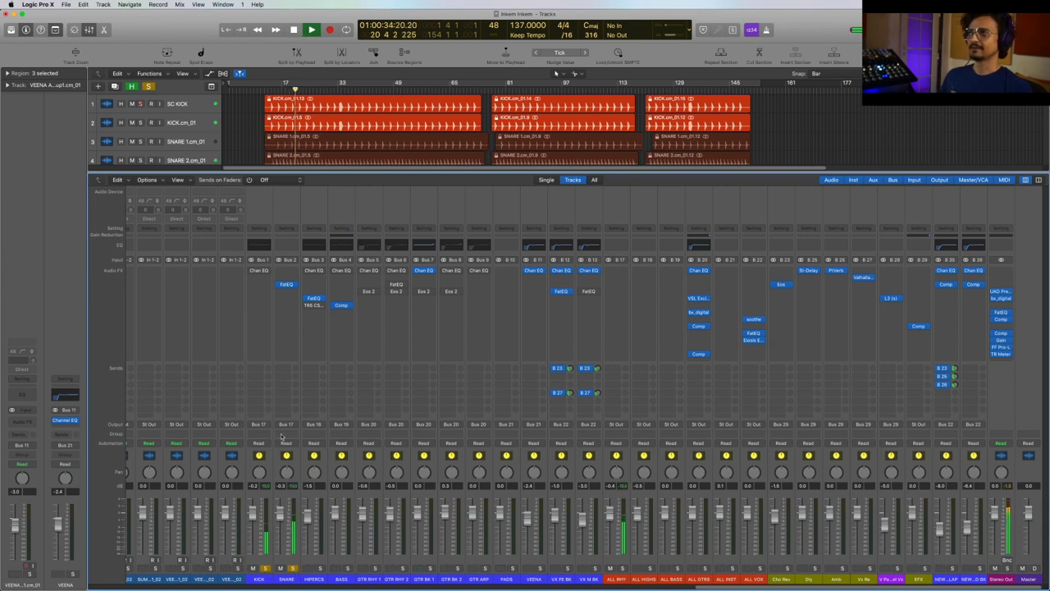
left_click(286, 284)
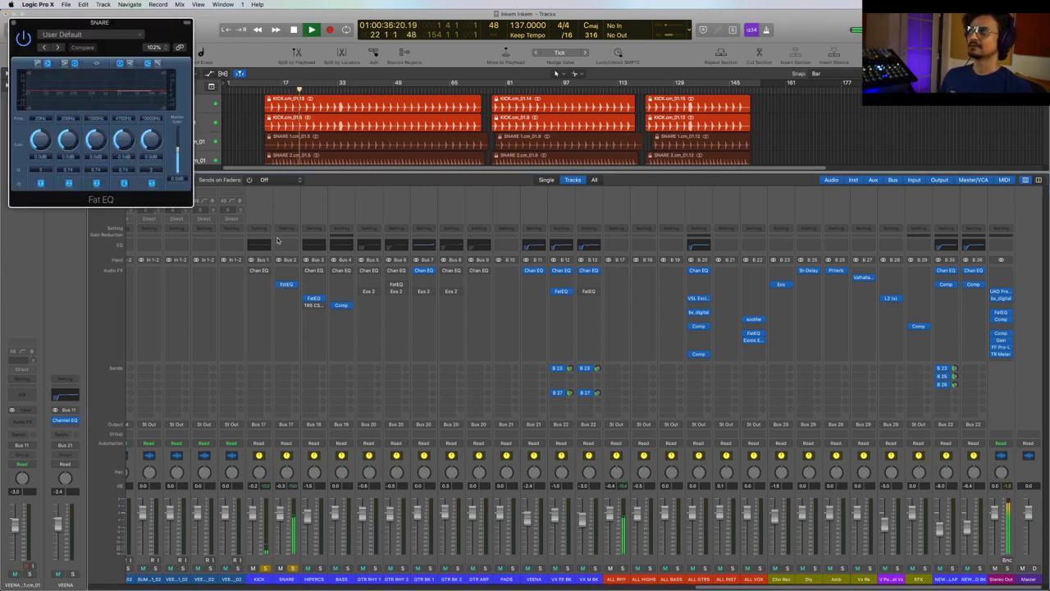
left_click_drag(156, 37, 567, 275)
key("space")
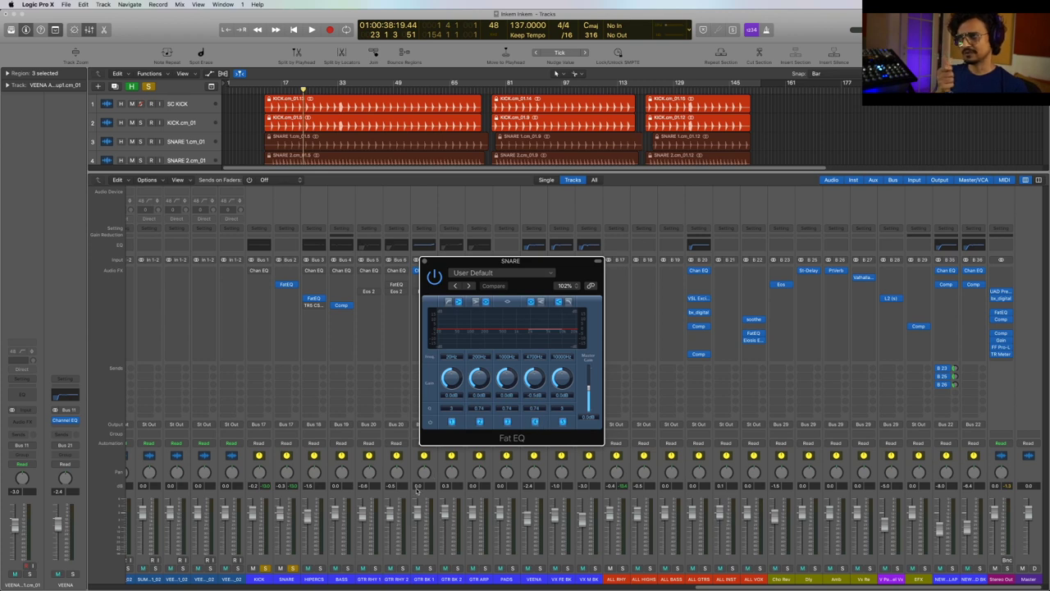
Step: Add the HIPERCS bus to the solo, play the section, and open the BASS bus Compressor to watch its meter
left_click(320, 568)
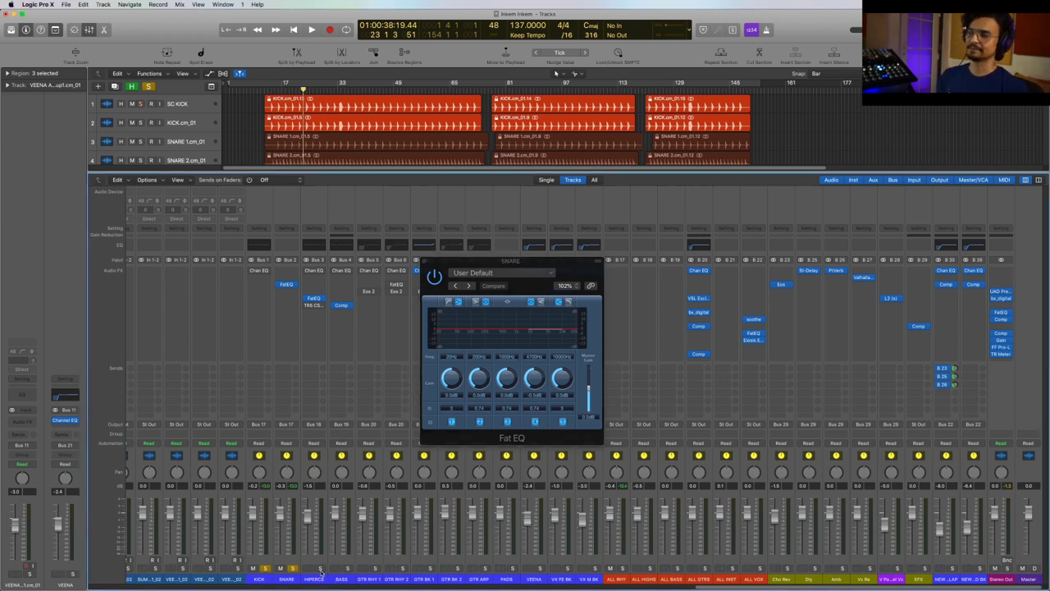
key("space")
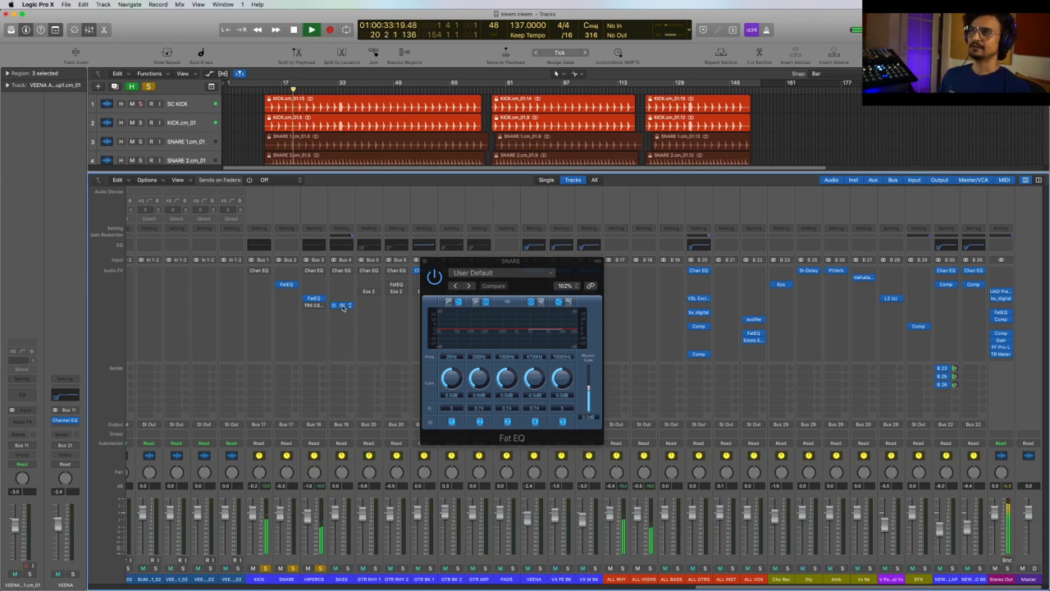
left_click(336, 309)
left_click_drag(277, 39, 566, 165)
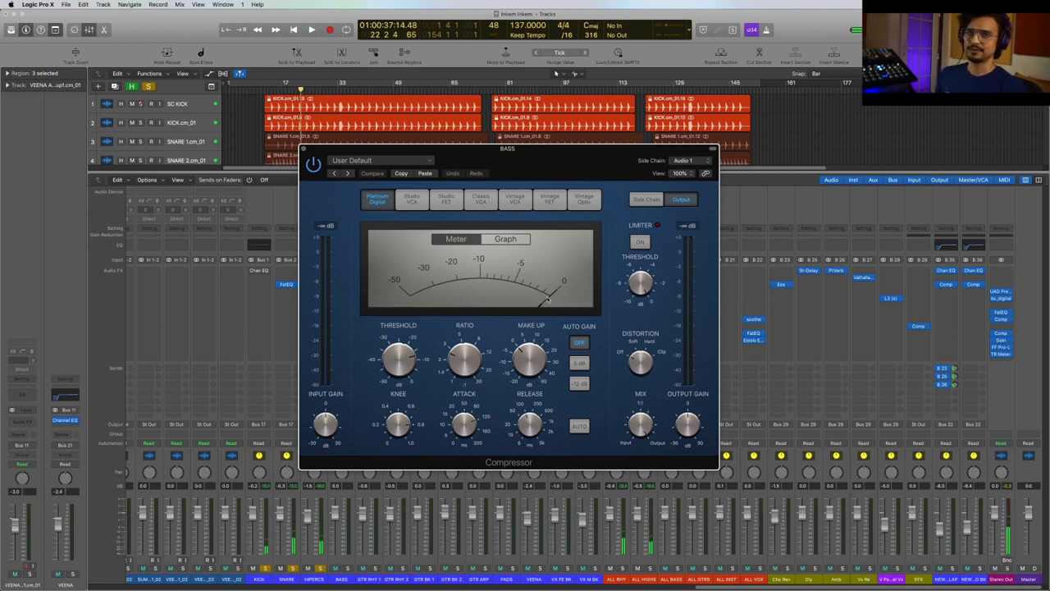
key("space")
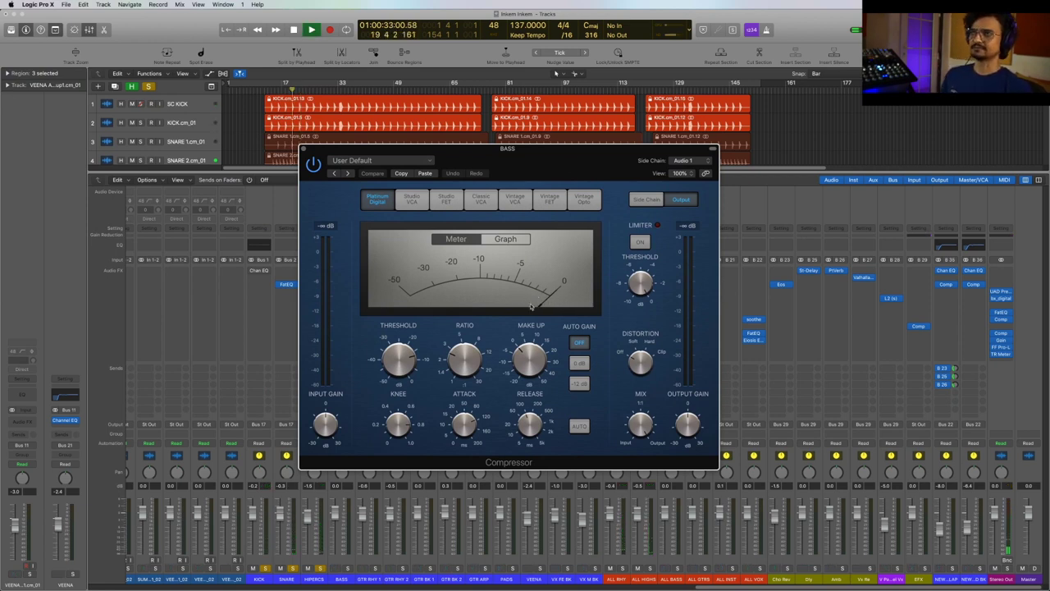
Step: Uncover and close the SNARE Fat EQ, stop playback, and close the BASS Compressor
left_click_drag(318, 148, 510, 180)
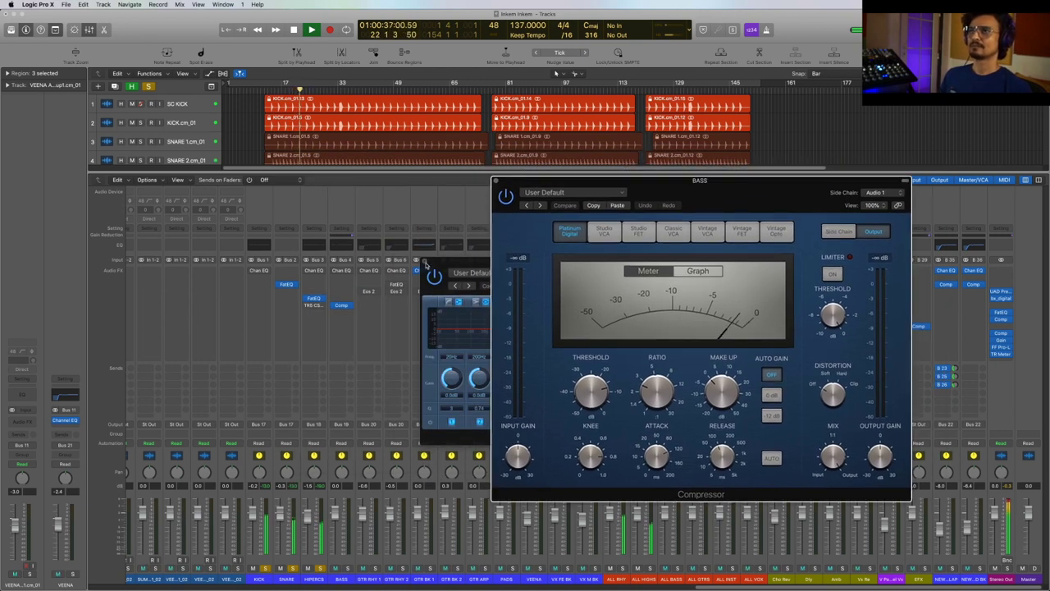
left_click(424, 261)
key("space")
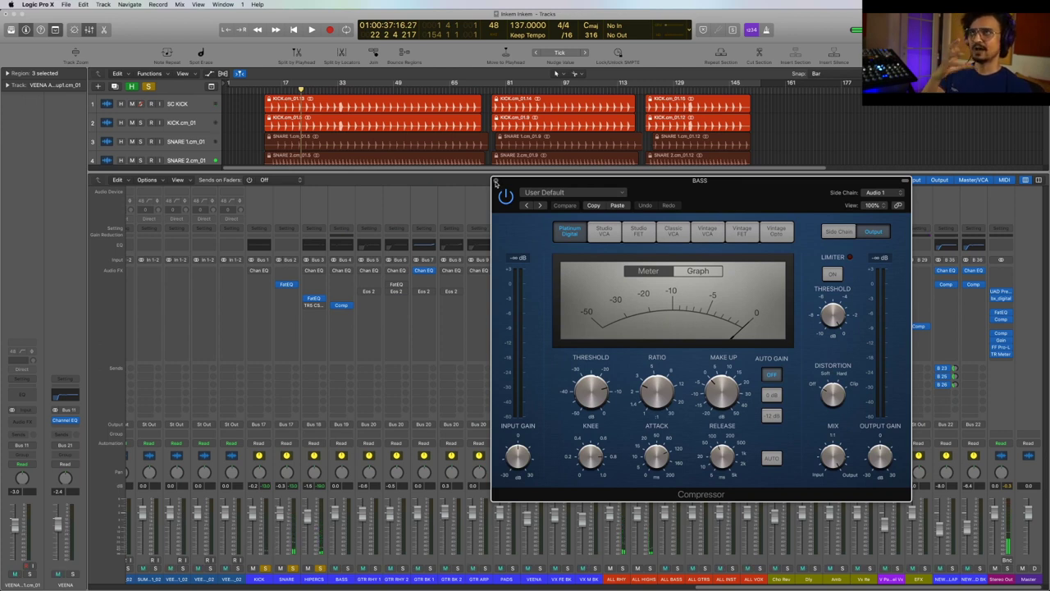
left_click(496, 182)
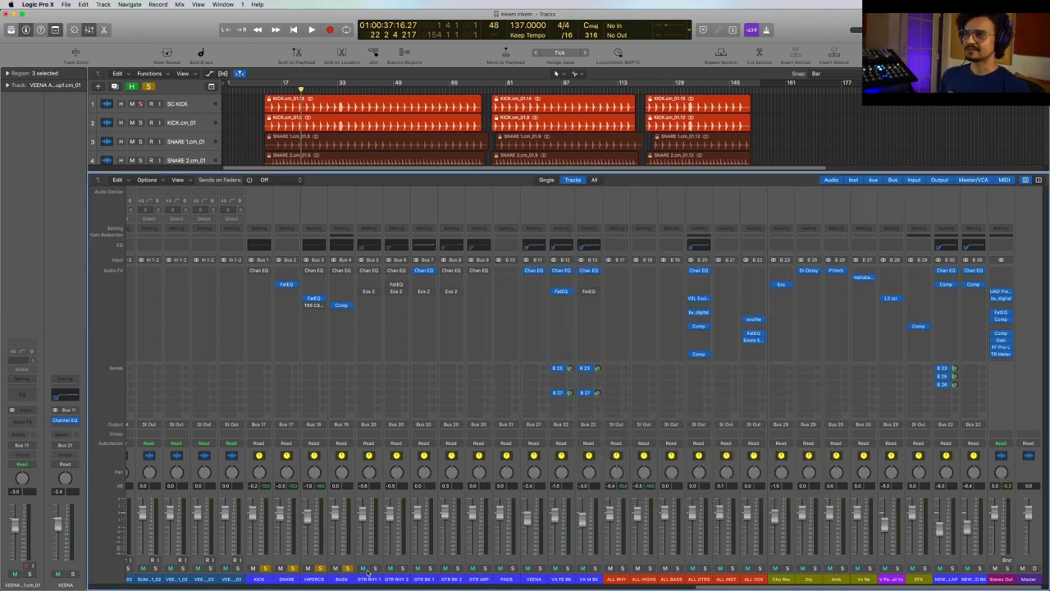
Step: Add the BASS, GTR RHY 1, GTR RHY 2 and GTR BK 1 buses to the solo, play, and examine GTR BK 1's Channel EQ
left_click(376, 567)
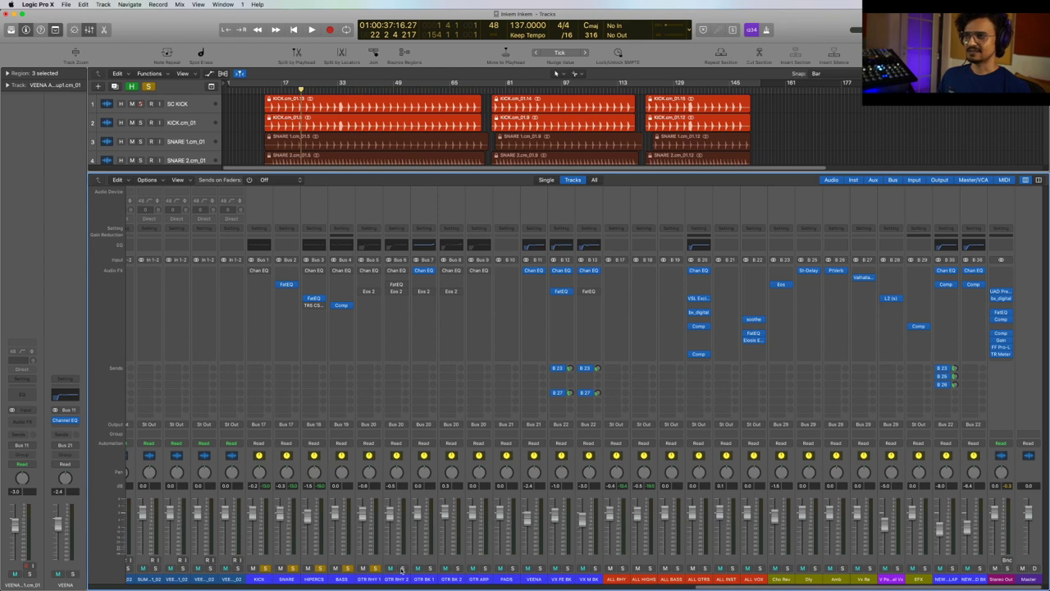
left_click(403, 568)
left_click(429, 568)
key("space")
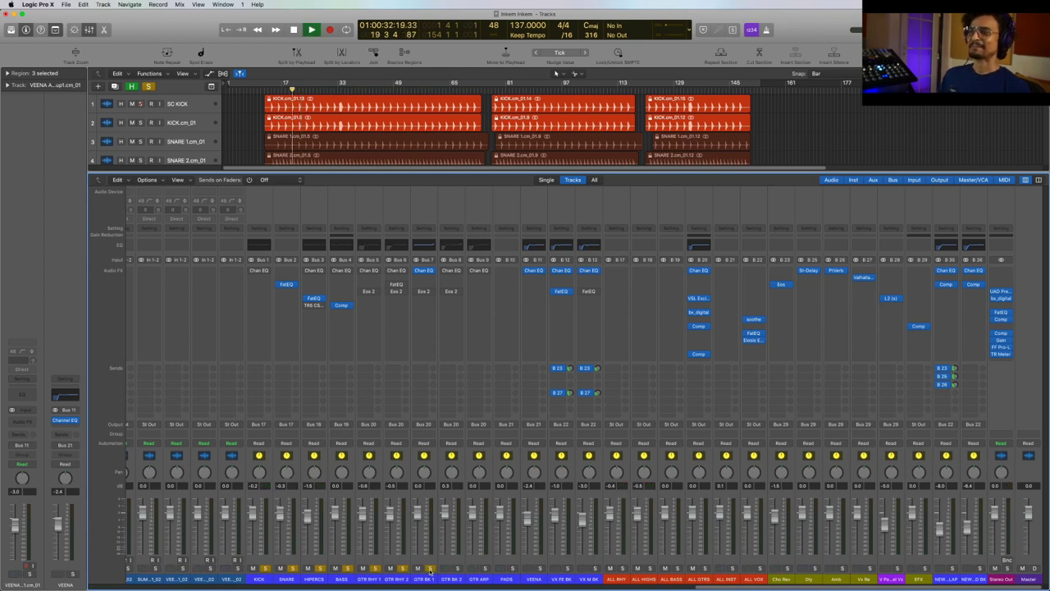
left_click(422, 271)
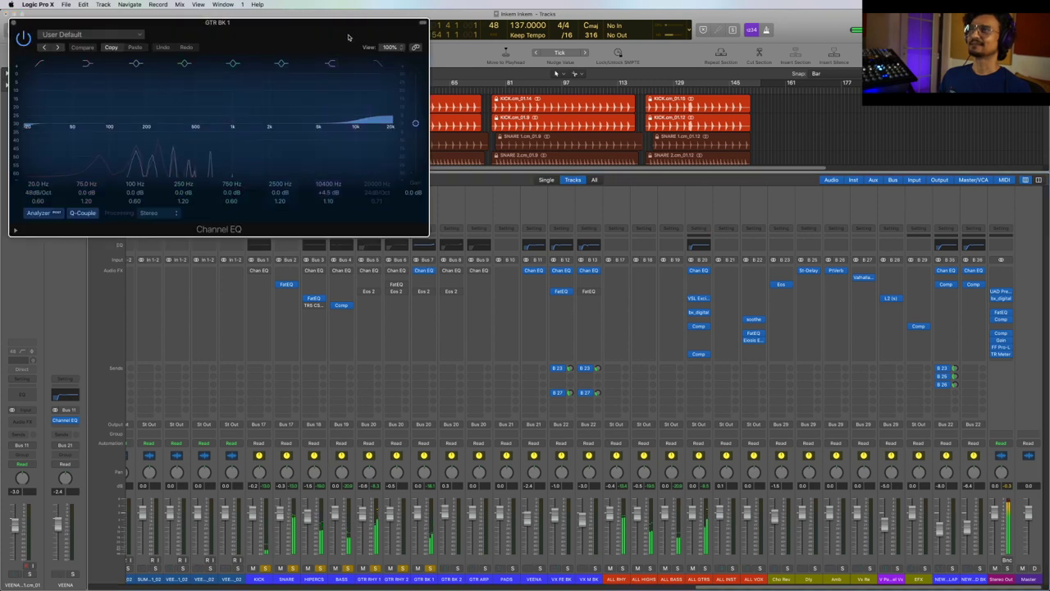
left_click_drag(309, 46, 878, 259)
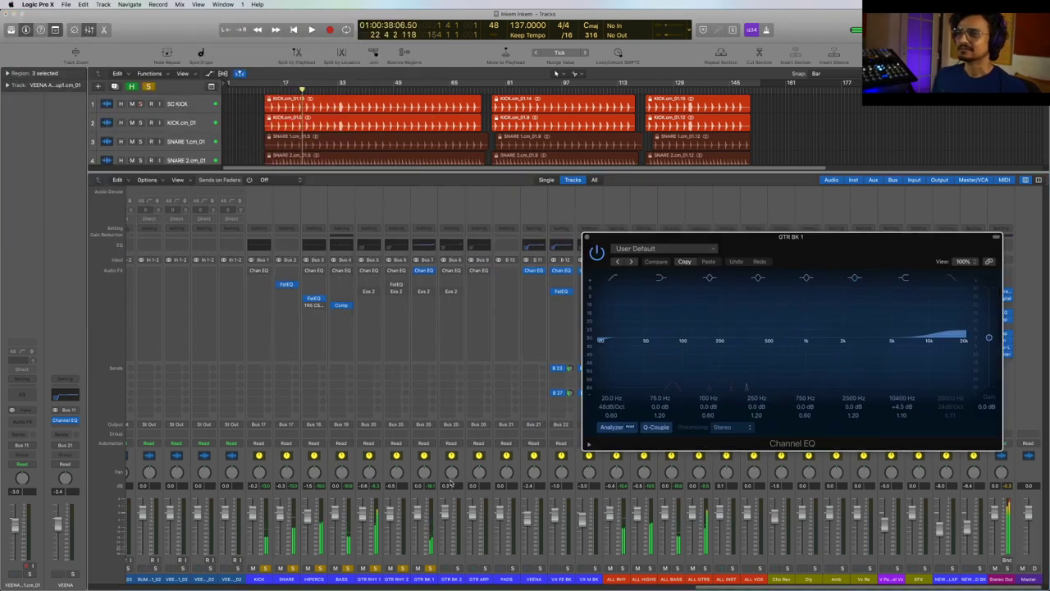
Step: Clear all solos, audition the GTR BK 1 bus alone, then unsolo it and close its Channel EQ
left_click(431, 570, "alt")
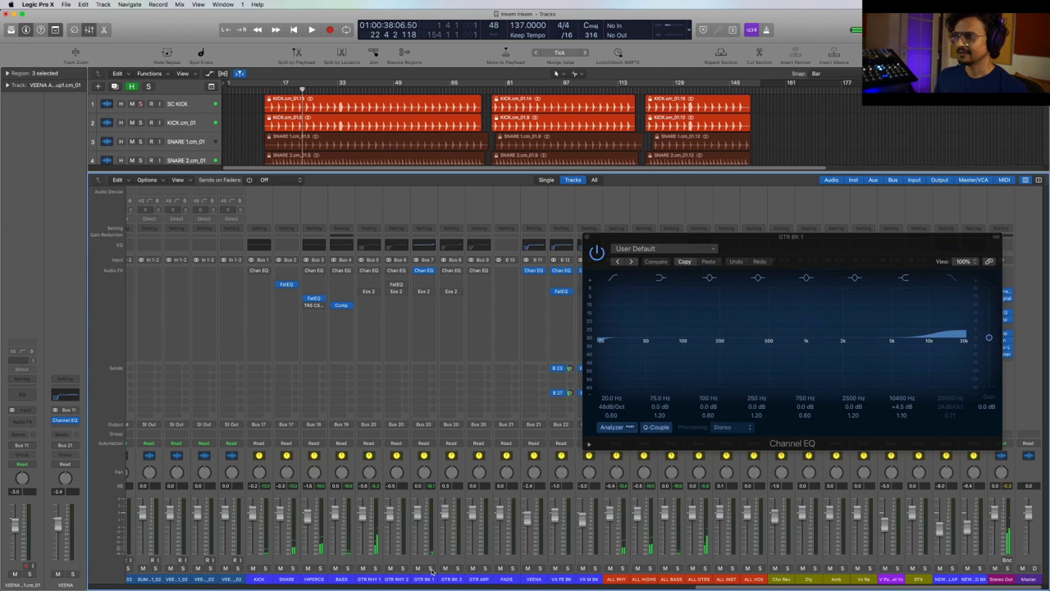
left_click(431, 569)
key("space")
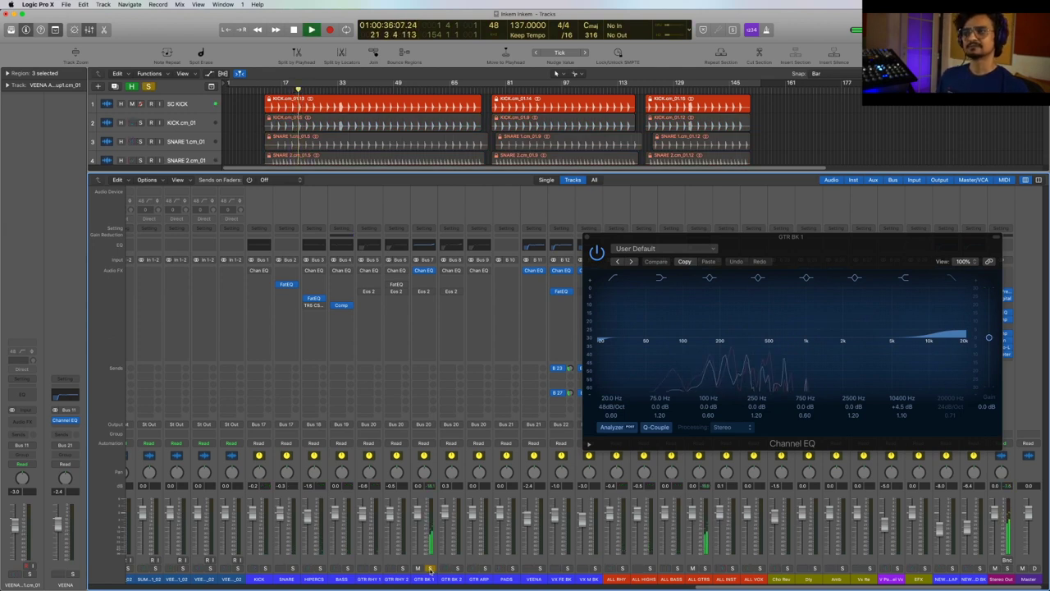
left_click(428, 570)
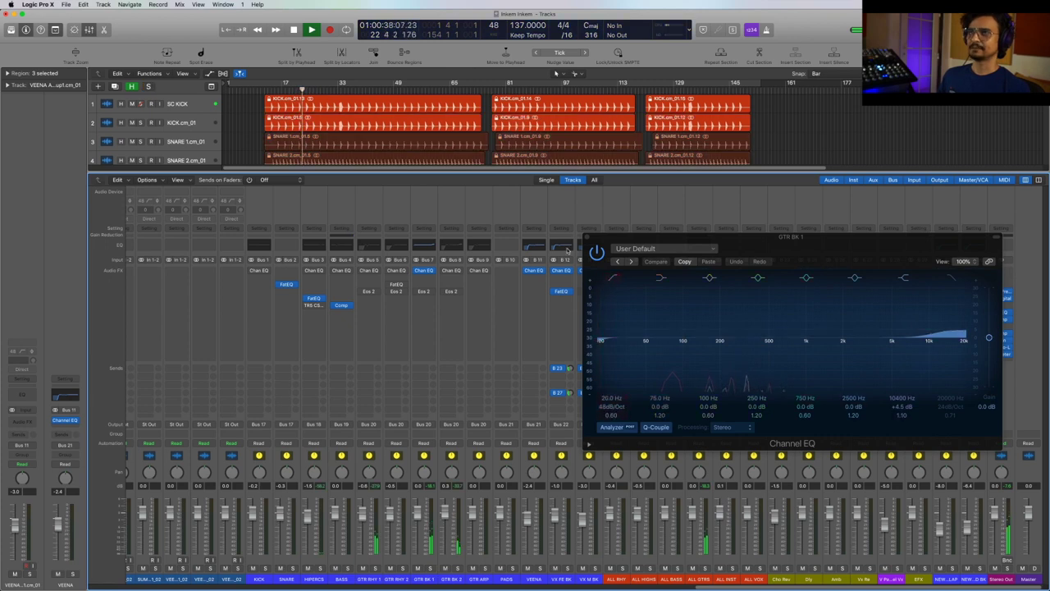
left_click(589, 237)
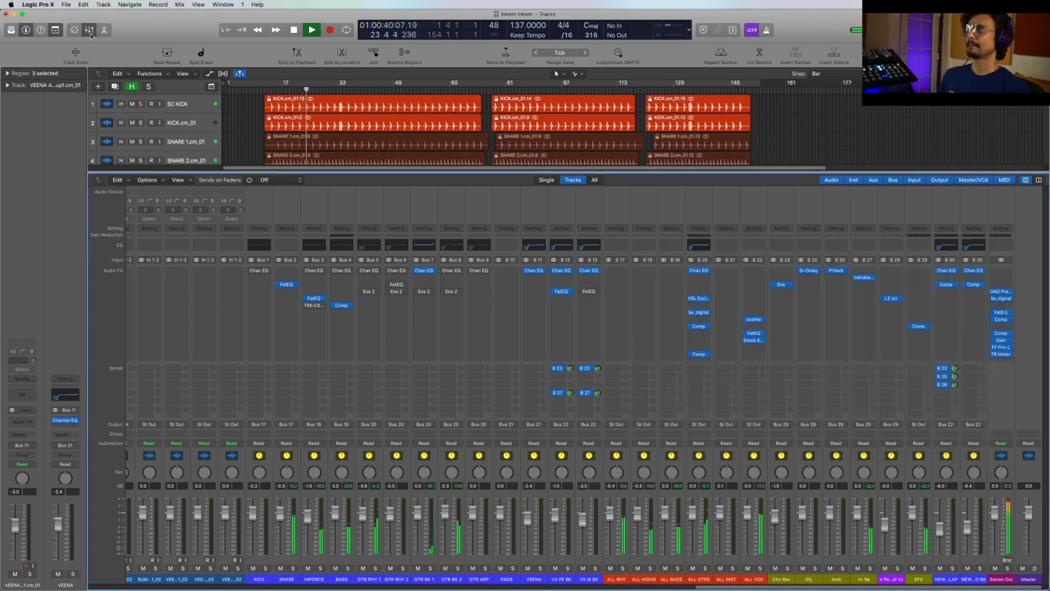
Step: Close the mixer, stop playback, and mute tracks 31 to 34 and the vocal tracks 21 to 28
key("x")
scroll(186, 373, "down", 10)
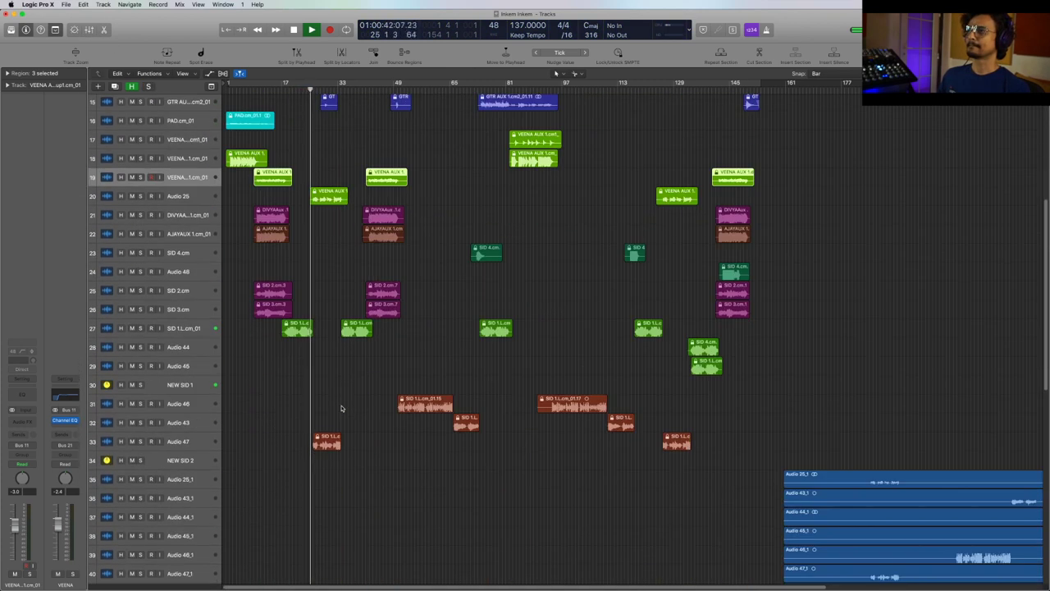
key("space")
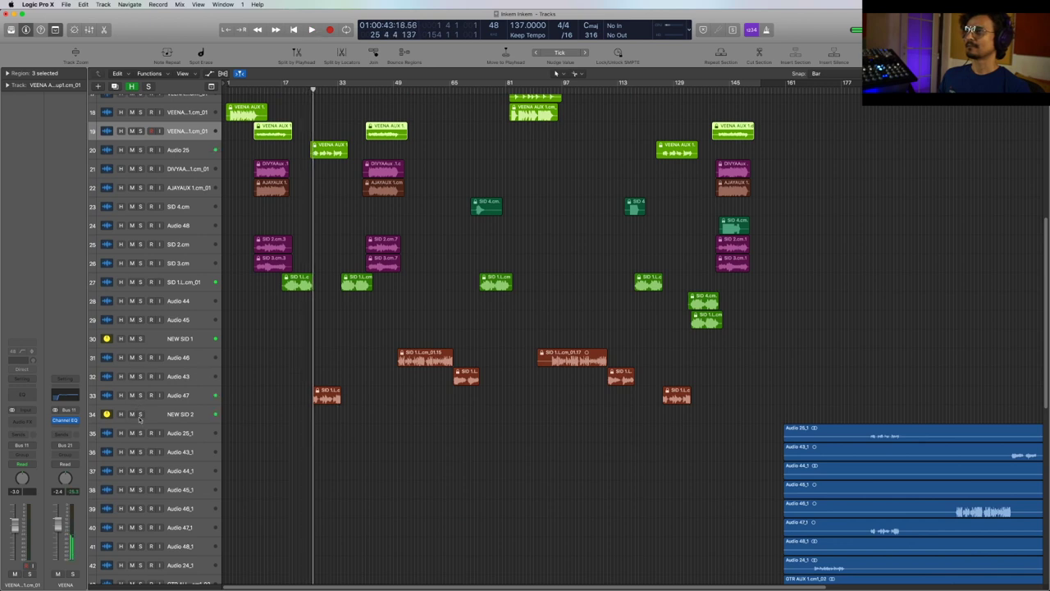
left_click_drag(132, 414, 132, 356)
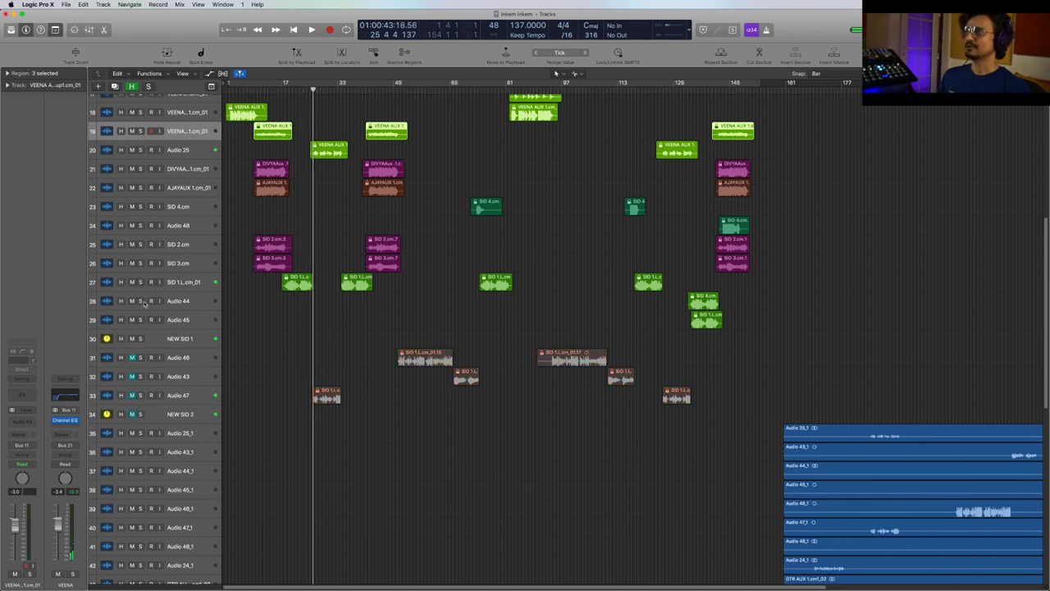
left_click_drag(134, 298, 129, 177)
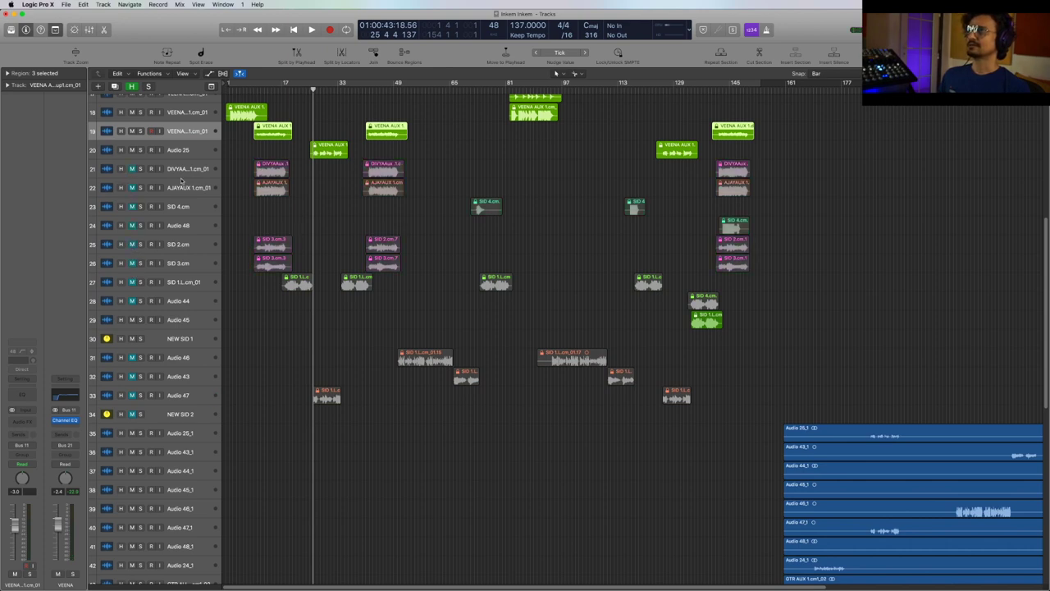
Step: Reopen the mixer and point out the KICK, SNARE and HIPERCS buses, followed by the ALL RHY group bus
key("x")
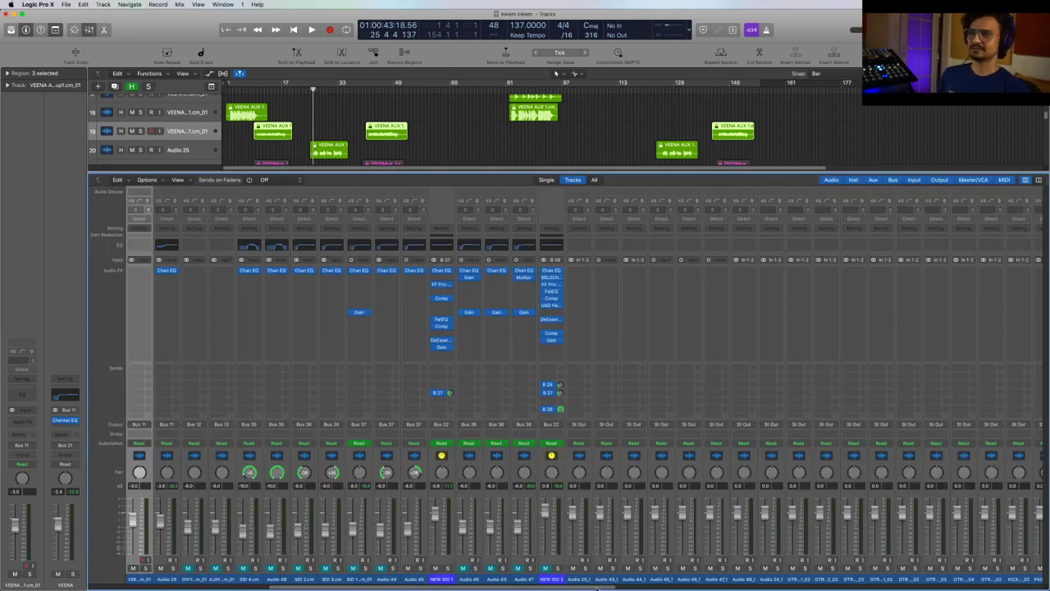
left_click_drag(596, 589, 1025, 588)
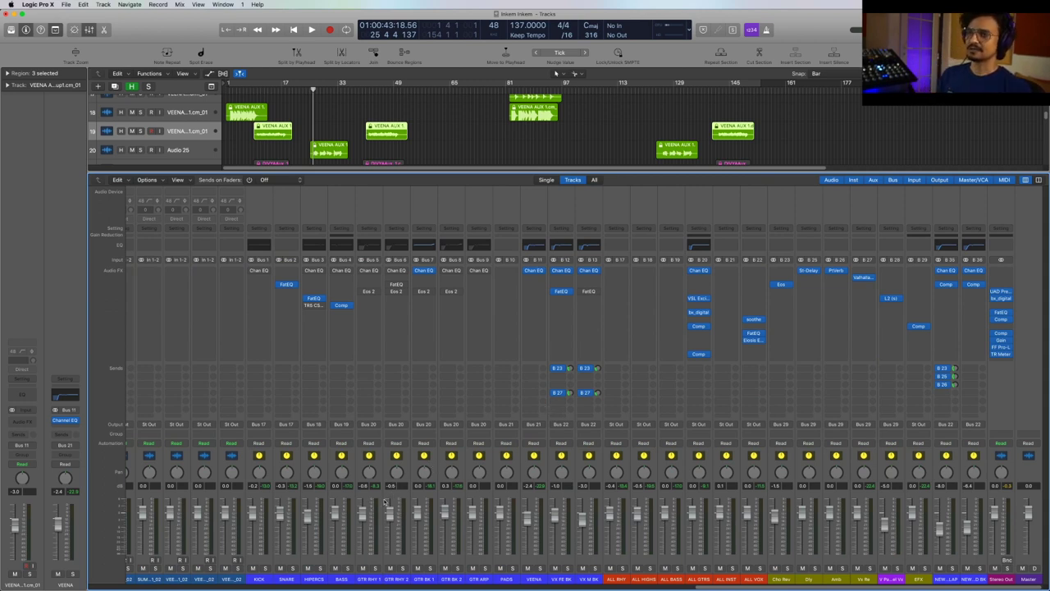
left_click_drag(259, 581, 312, 579)
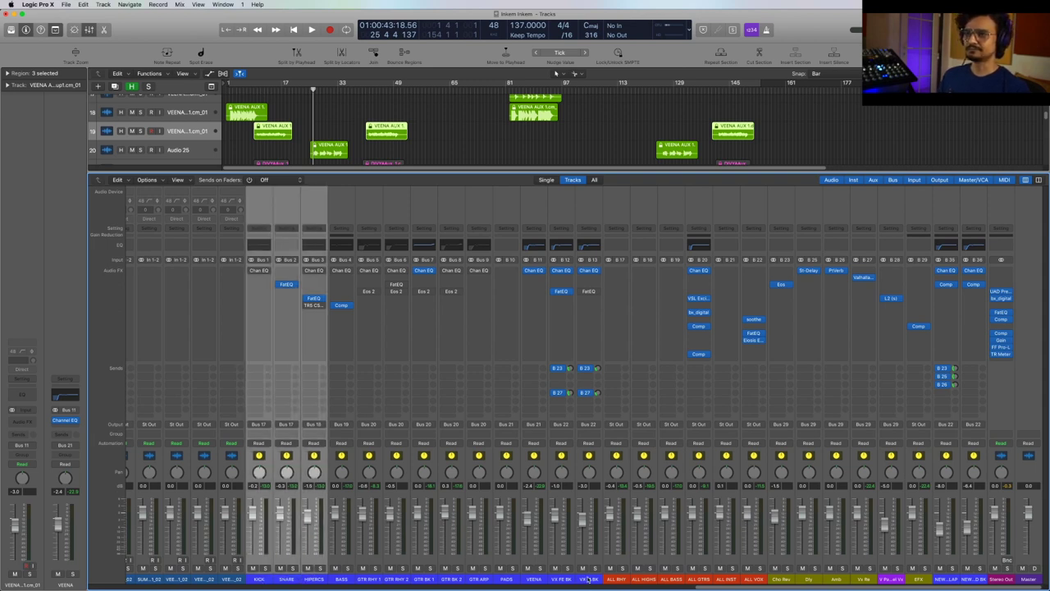
left_click(617, 580)
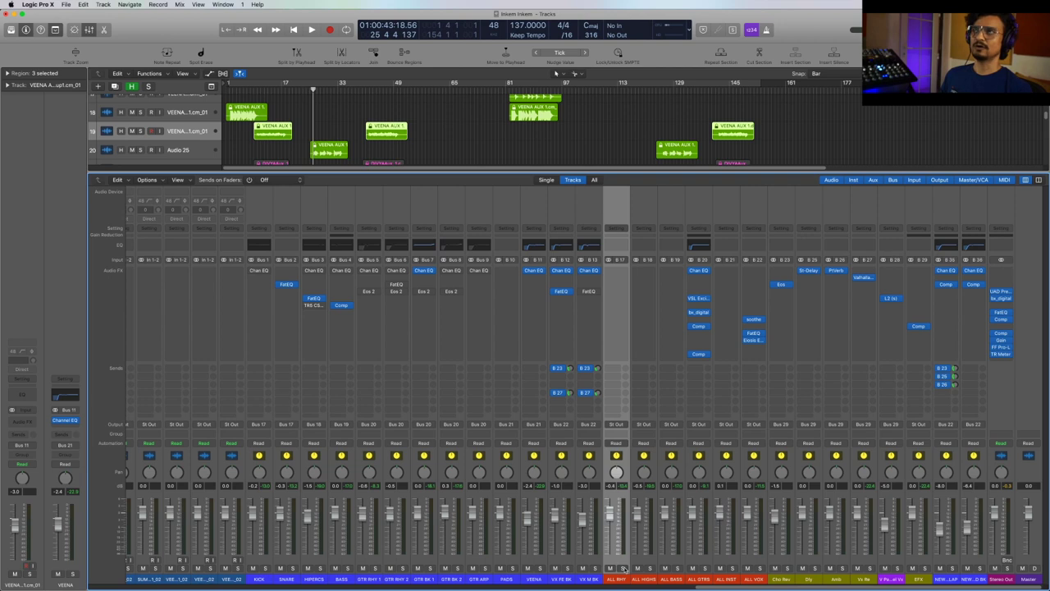
Step: Solo the ALL RHY bus during playback, add the ALL HIGHS bus to the solo, and stop
left_click(623, 568)
key("space")
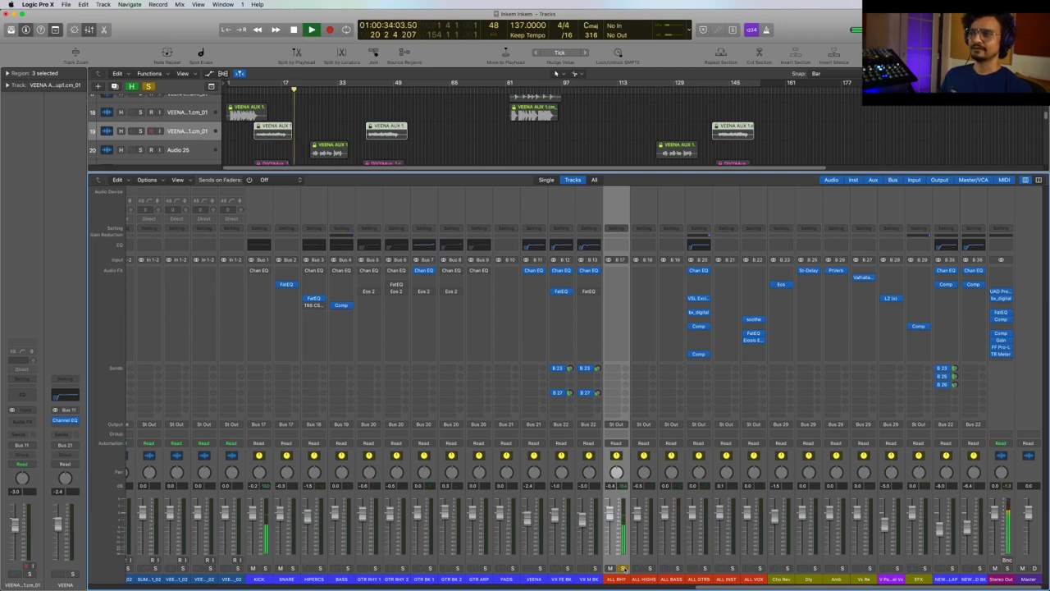
left_click(650, 569)
key("space")
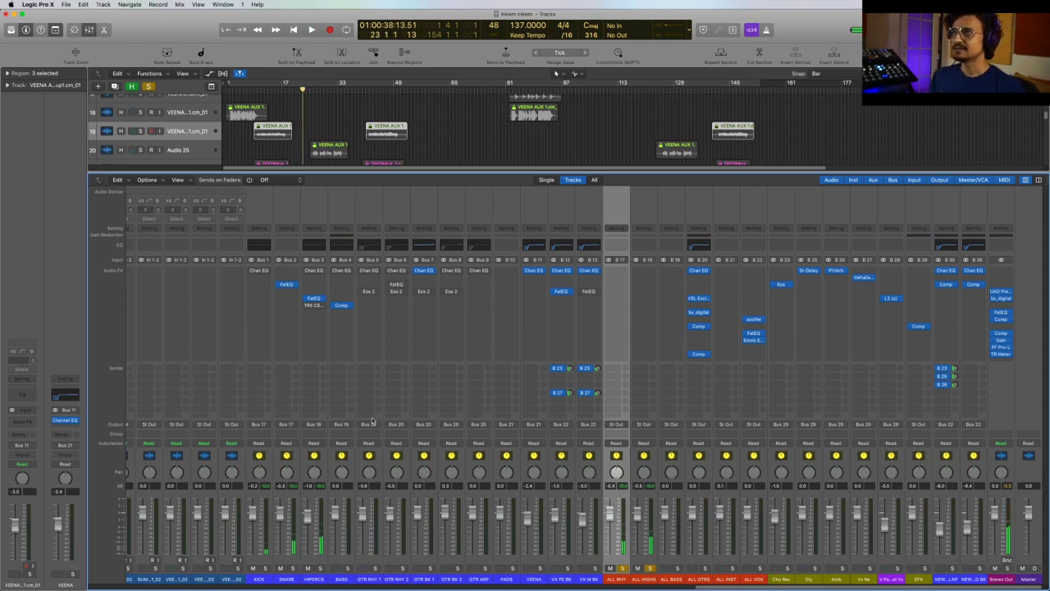
Step: Inspect the Fat EQ on the SNARE bus and close it again
left_click(287, 285)
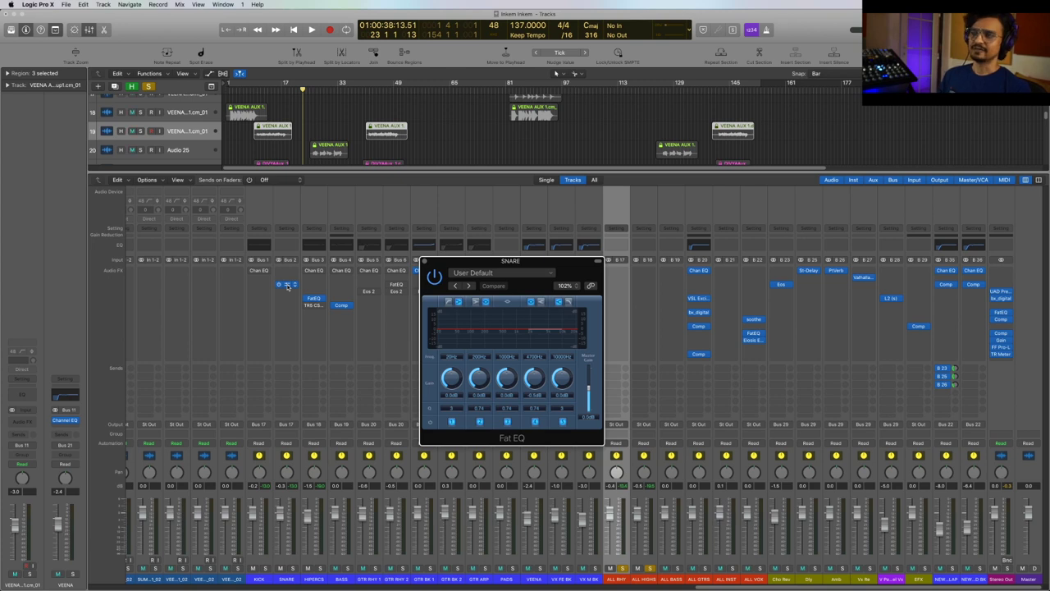
left_click(287, 285)
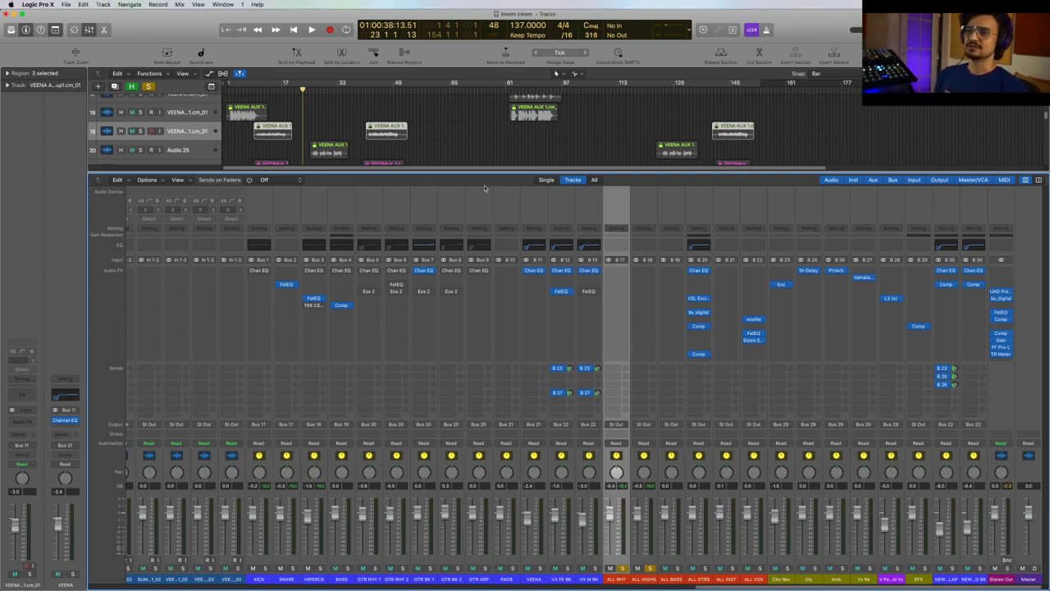
Step: Replace the current solos with the ALL GTRS bus, audition it while closing the mixer, then stop and park the playhead at bar 42
left_click(650, 569, "alt")
left_click(705, 569)
key("space")
left_click(88, 30)
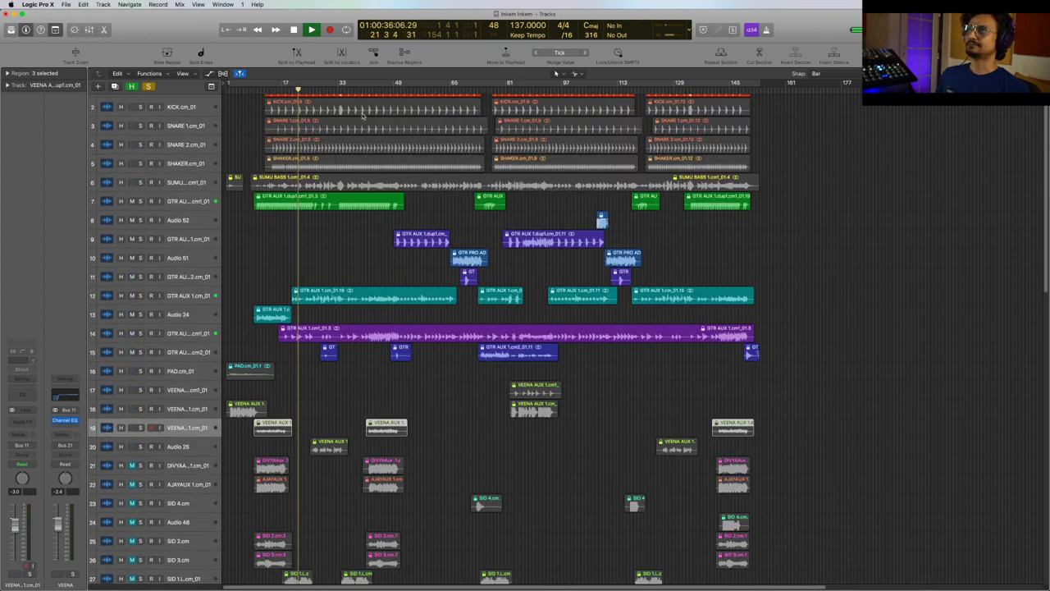
key("space")
left_click_drag(340, 90, 369, 92)
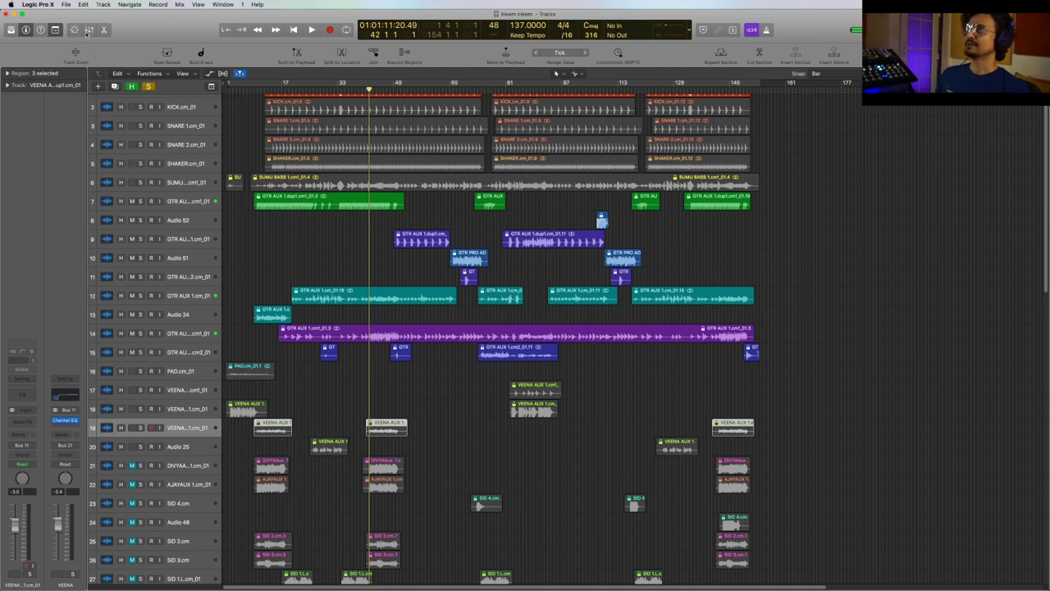
Step: Select guitar track 7 and inspect the Channel EQ and Eos 2 reverb on its GTR RHY 1 bus
left_click(189, 203)
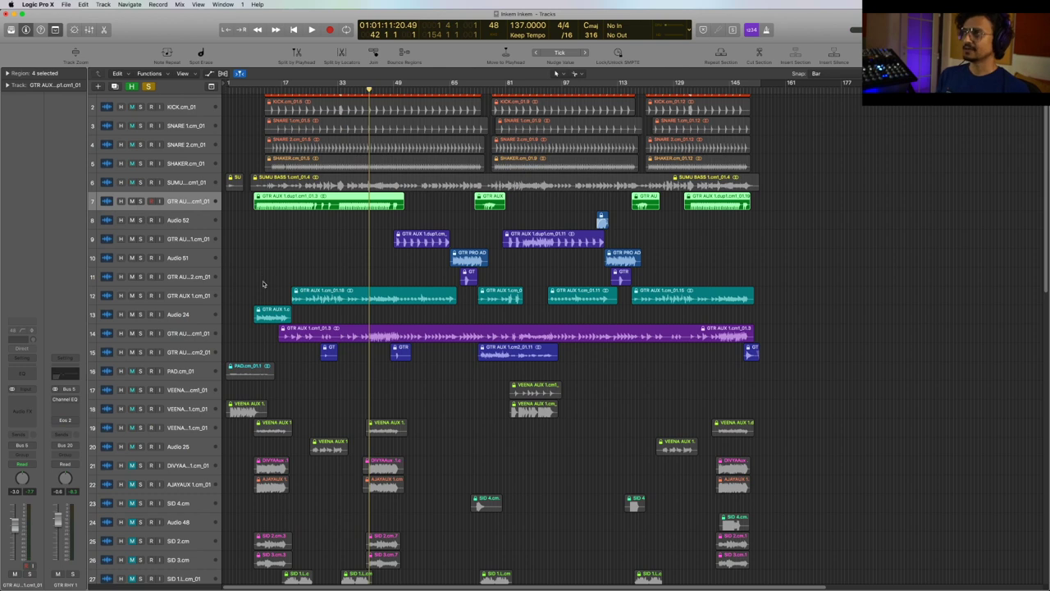
left_click(65, 401)
left_click(66, 402)
left_click(66, 421)
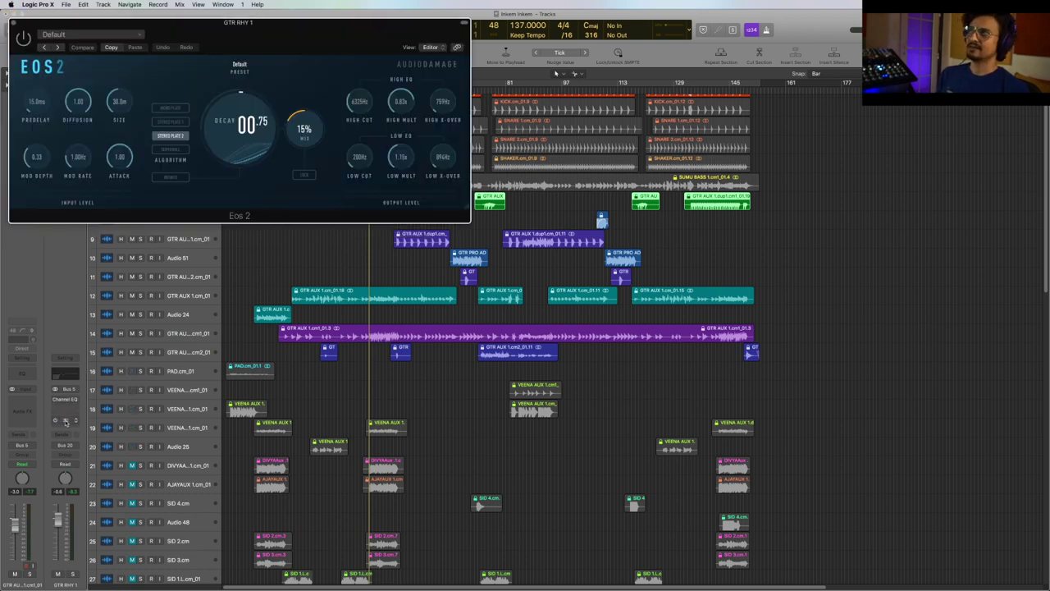
left_click(66, 421)
Step: Select track Audio 52 and audition its short guitar region from bar 107
key("Down")
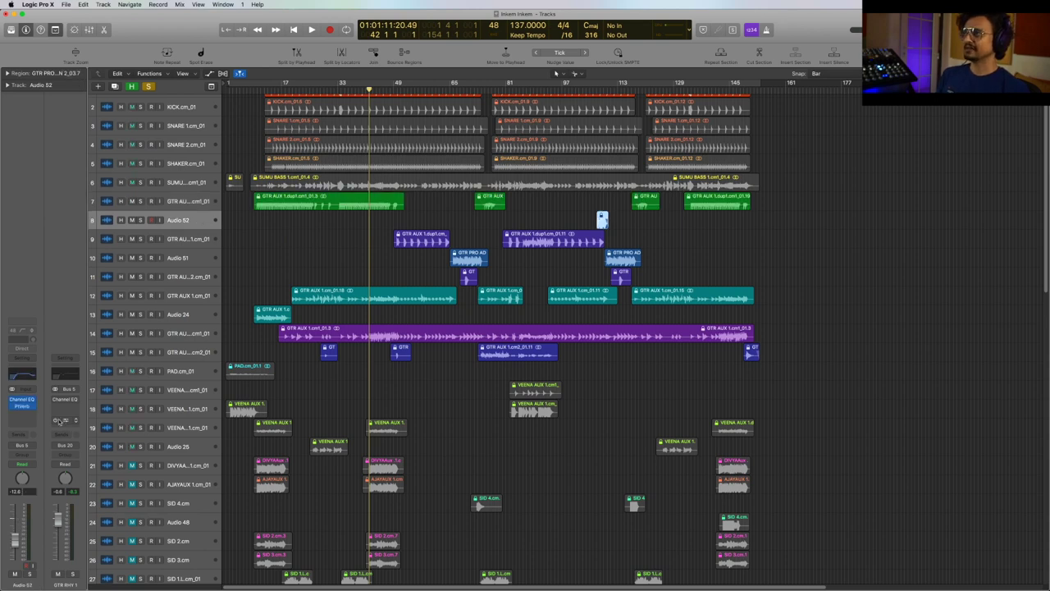
left_click(598, 89)
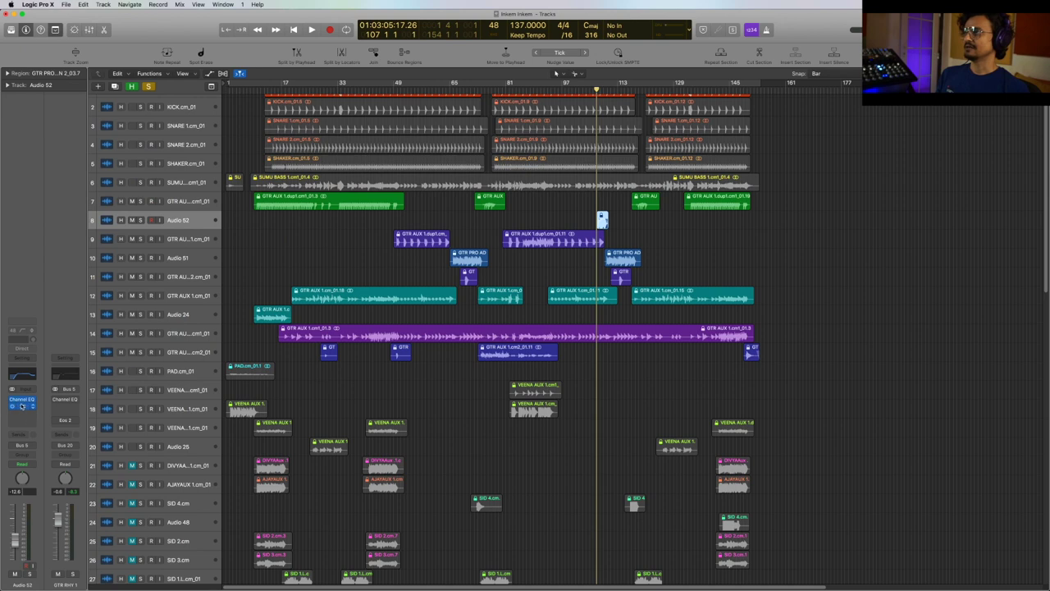
key("space")
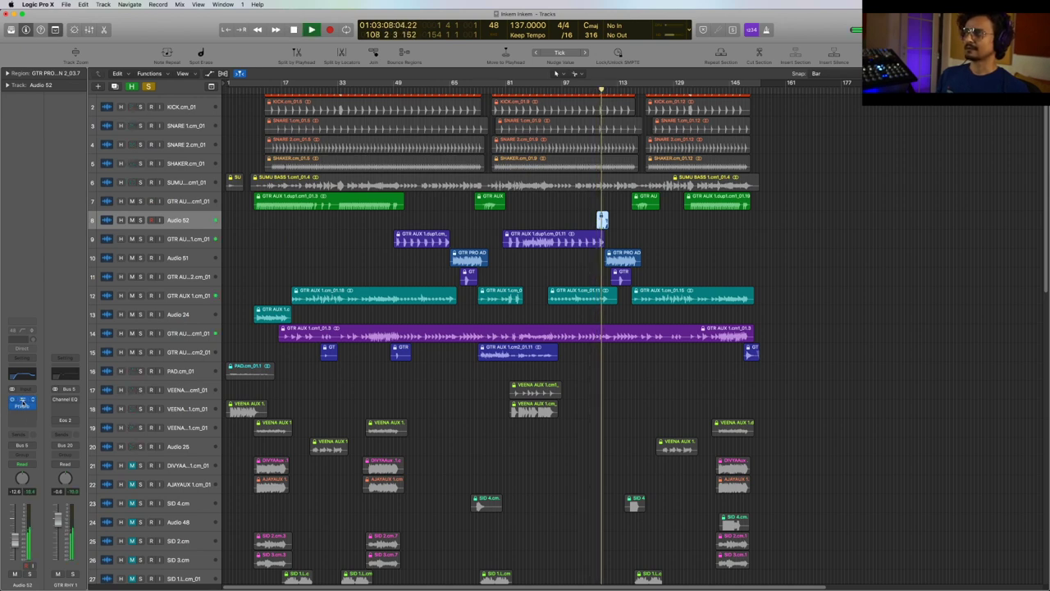
key("space")
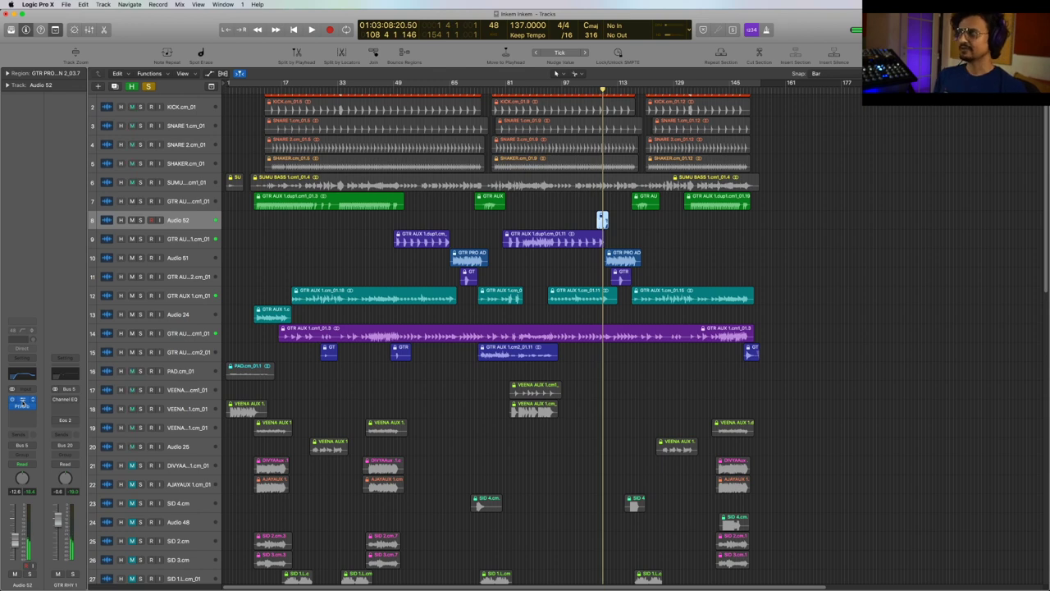
Step: Inspect the Channel EQ and the PlatinumVerb on track Audio 52, closing each one again
left_click(23, 402)
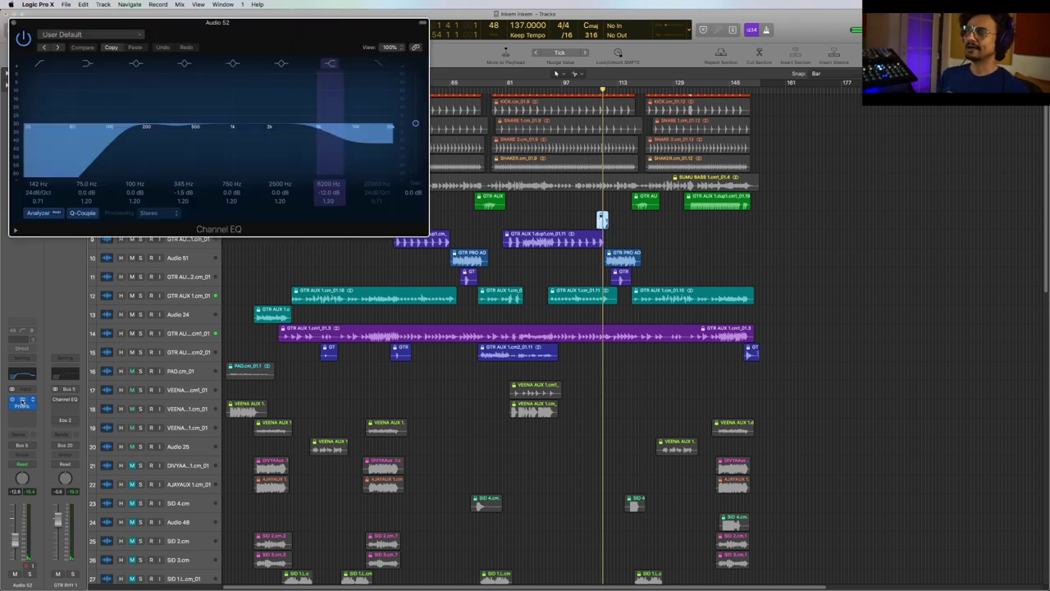
left_click(23, 401)
left_click(21, 408)
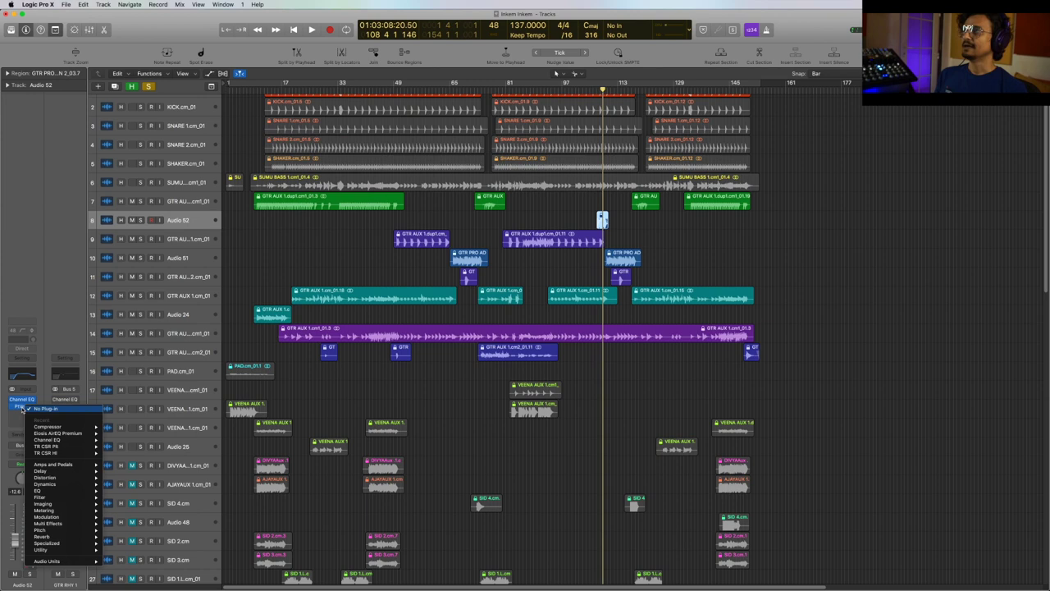
left_click(23, 405)
left_click(23, 407)
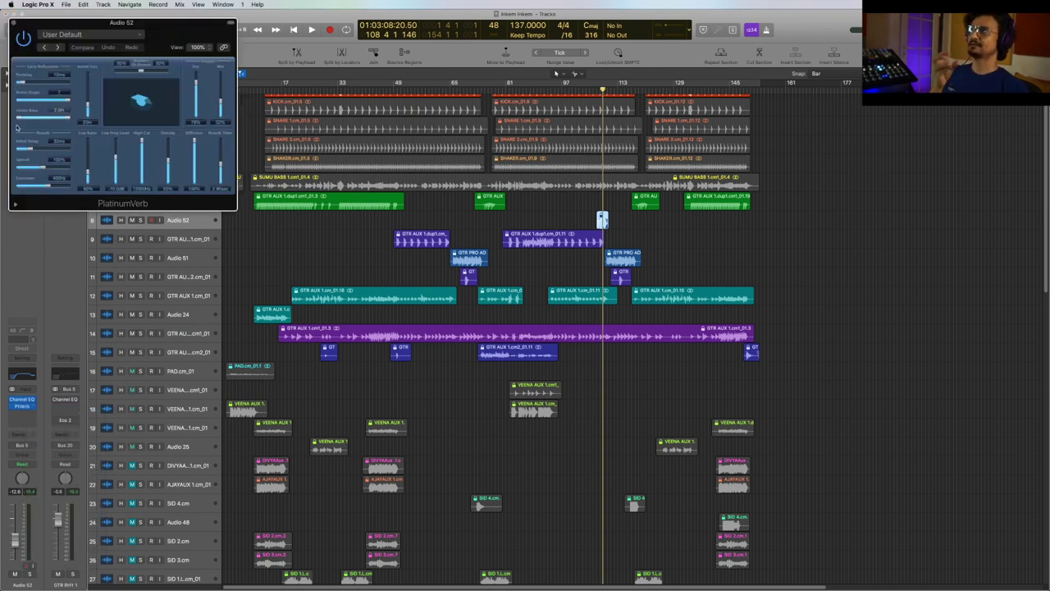
left_click(13, 22)
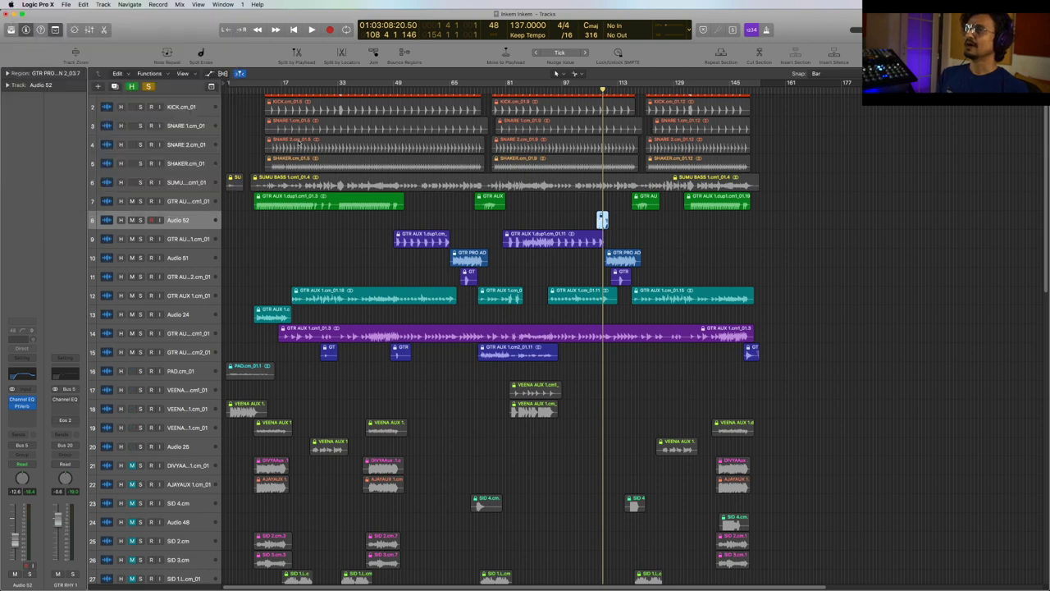
Step: Open the Channel EQ of track Audio 51, move its window clear of the track's regions, and place the playhead at bar 65
key("Down")
key("Down")
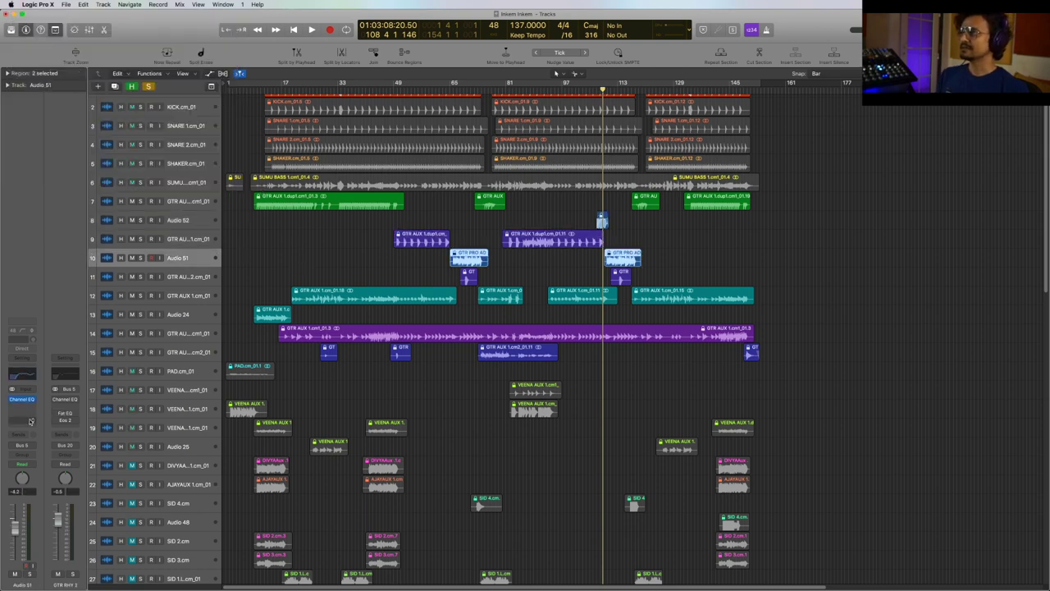
left_click(22, 400)
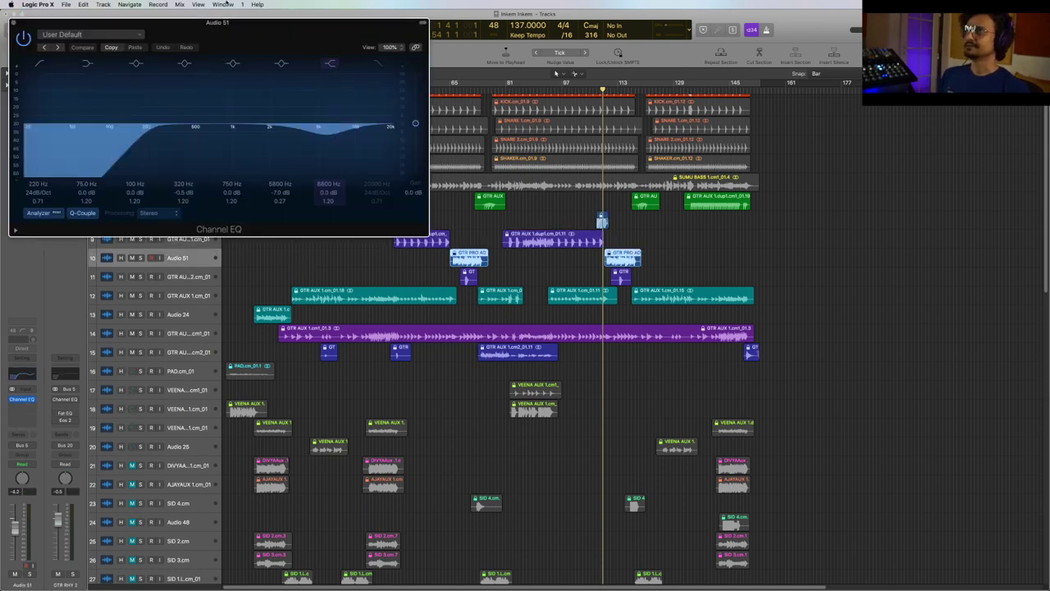
left_click_drag(262, 34, 486, 311)
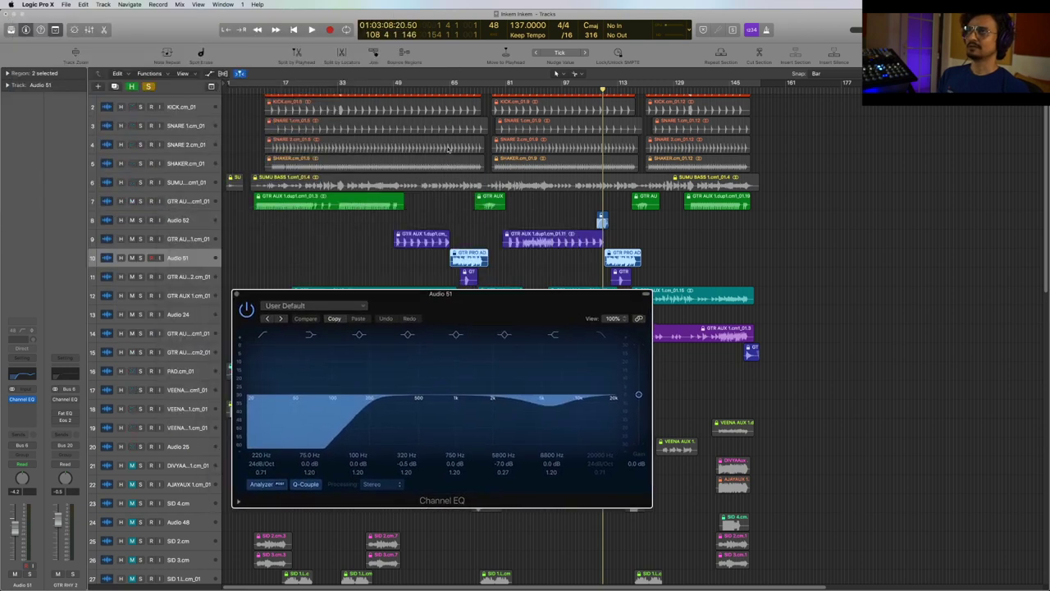
left_click(452, 86)
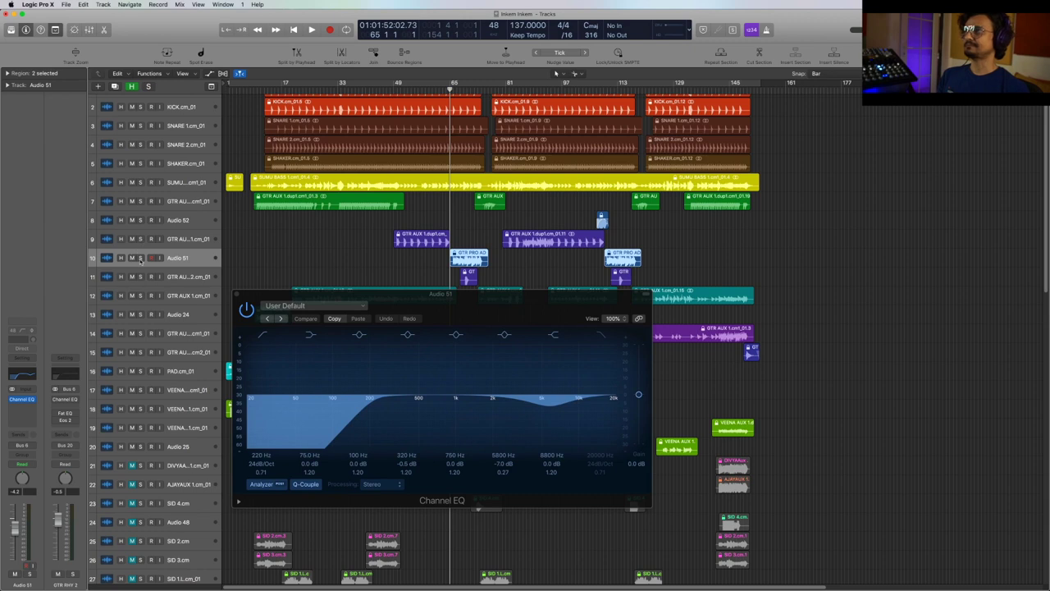
Step: Solo track Audio 51 and audition its guitar part with the Channel EQ analyzer in view
left_click(140, 258)
key("space")
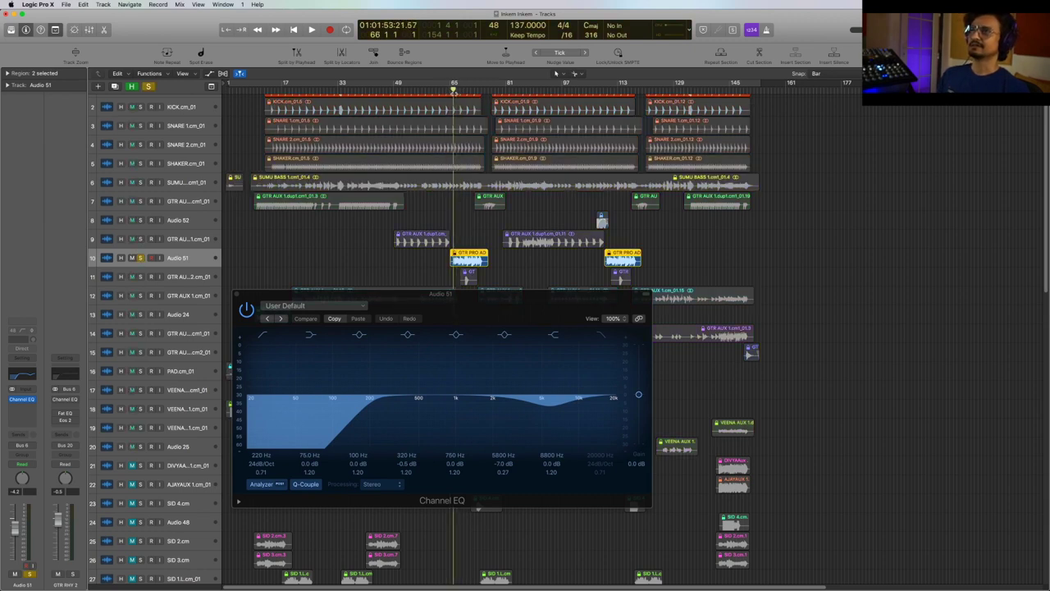
key("space")
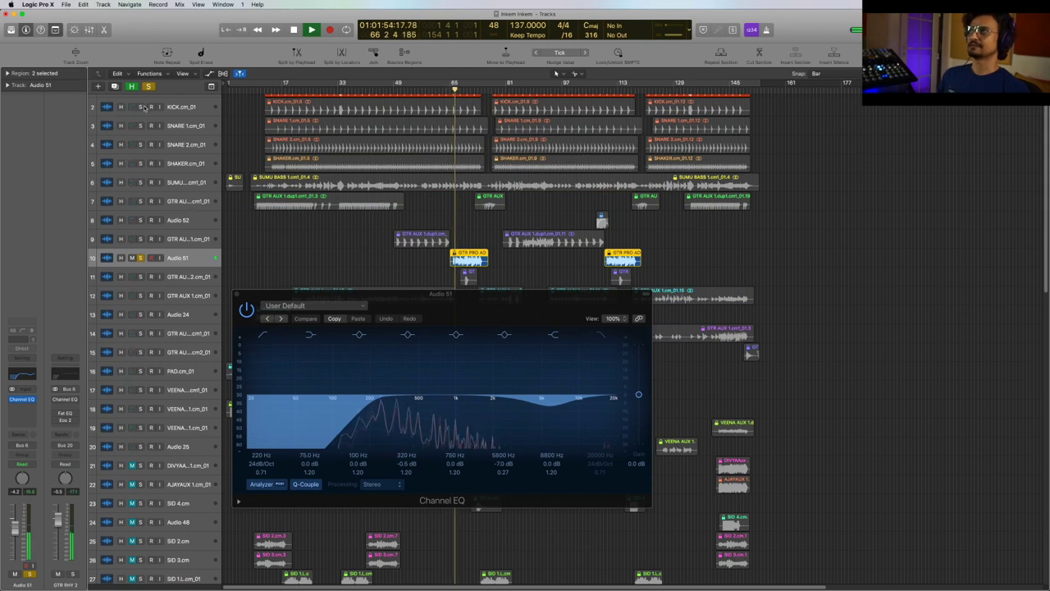
key("space")
Step: Clear the solo, audition the Audio 51 guitar together with the other instruments, and close its Channel EQ
left_click(148, 86)
key("space")
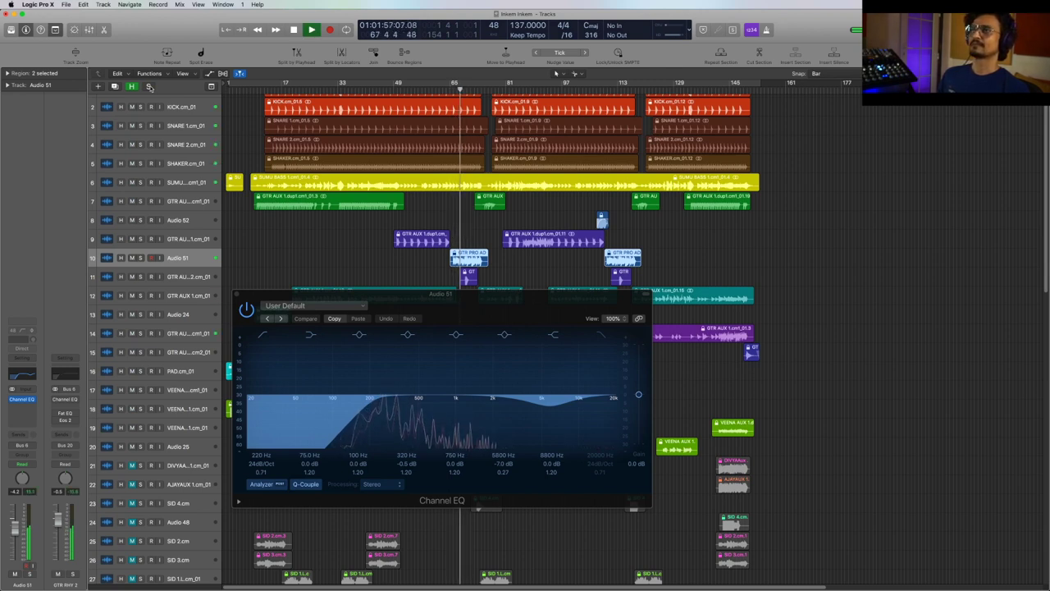
key("space")
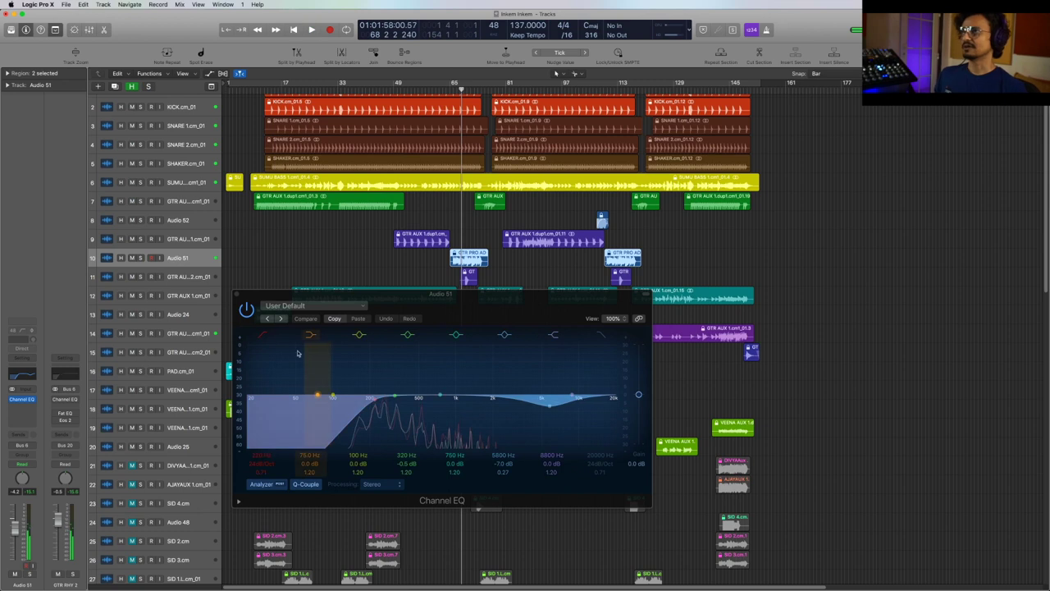
left_click(237, 294)
Step: Select guitar track 12, inspect the Channel EQ on its GTR BK 1 bus, and close it
key("Down")
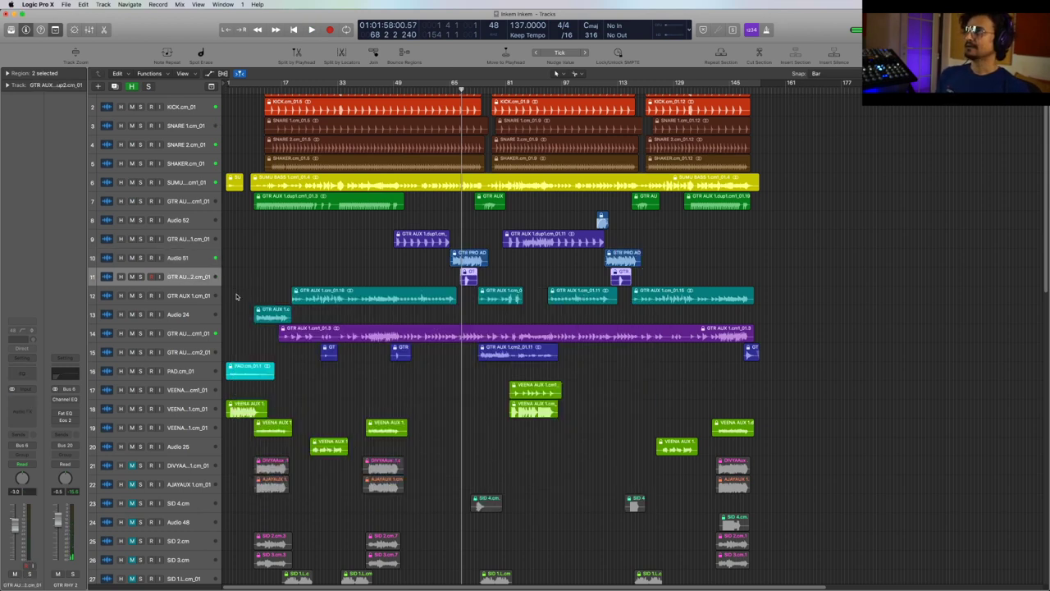
key("Down")
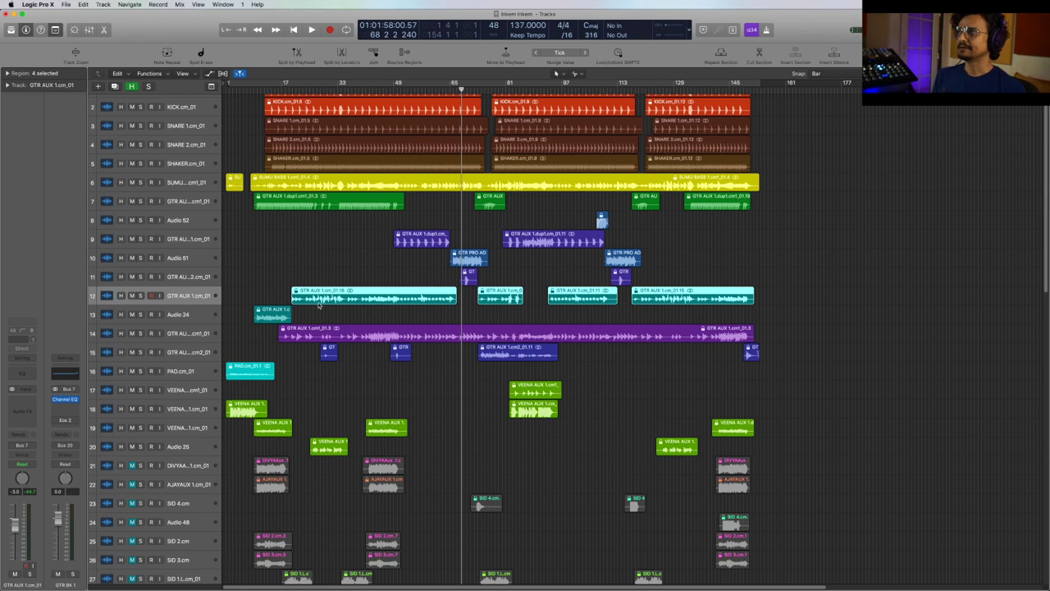
left_click(65, 400)
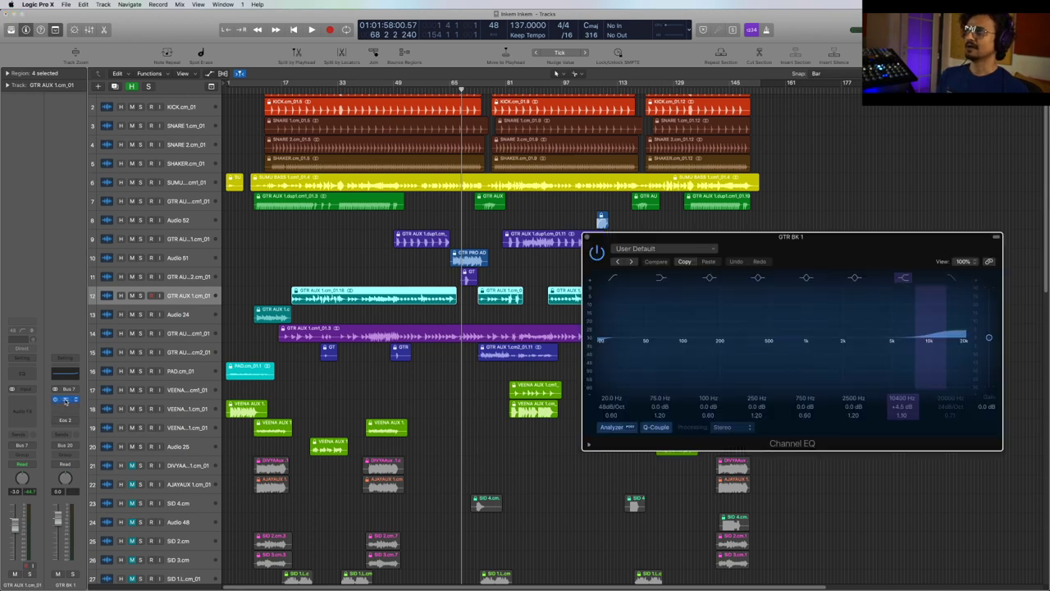
left_click_drag(781, 243, 373, 233)
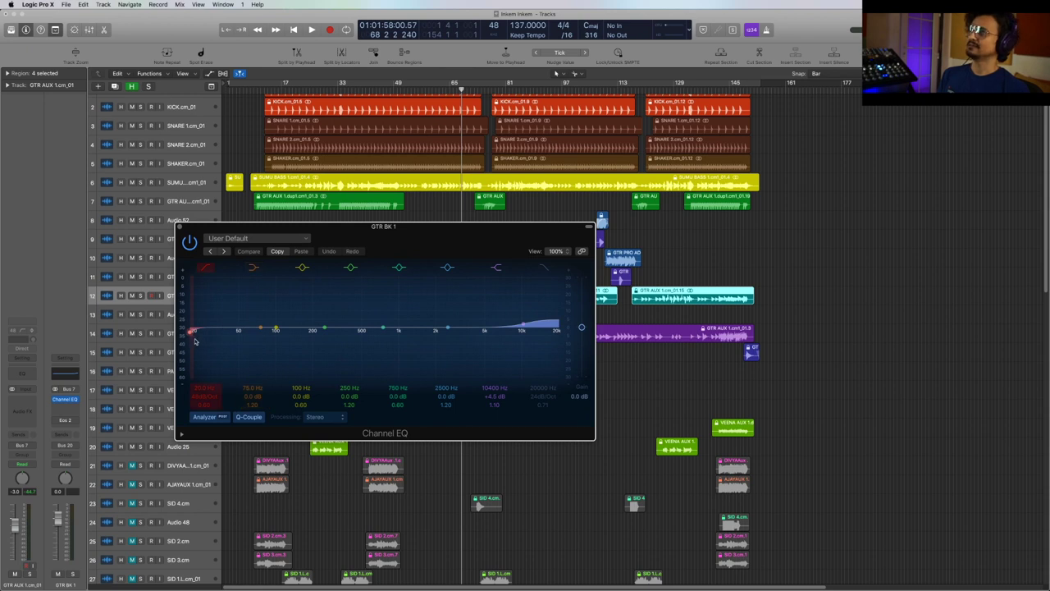
left_click(181, 227)
Step: Compare track 12 with Audio 24, then inspect and close the Channel EQ on Audio 24
key("Down")
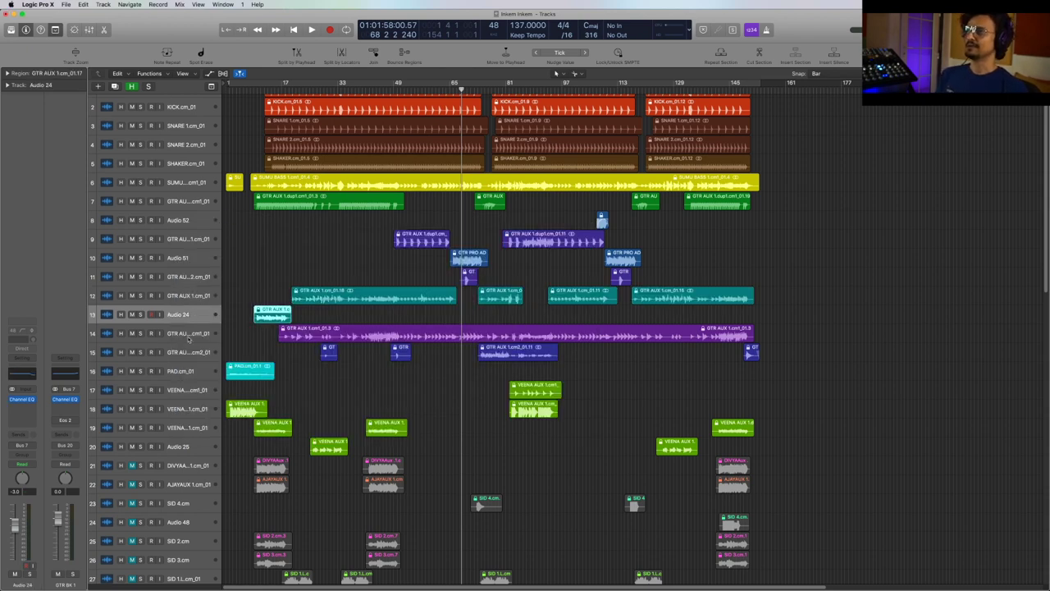
key("Up")
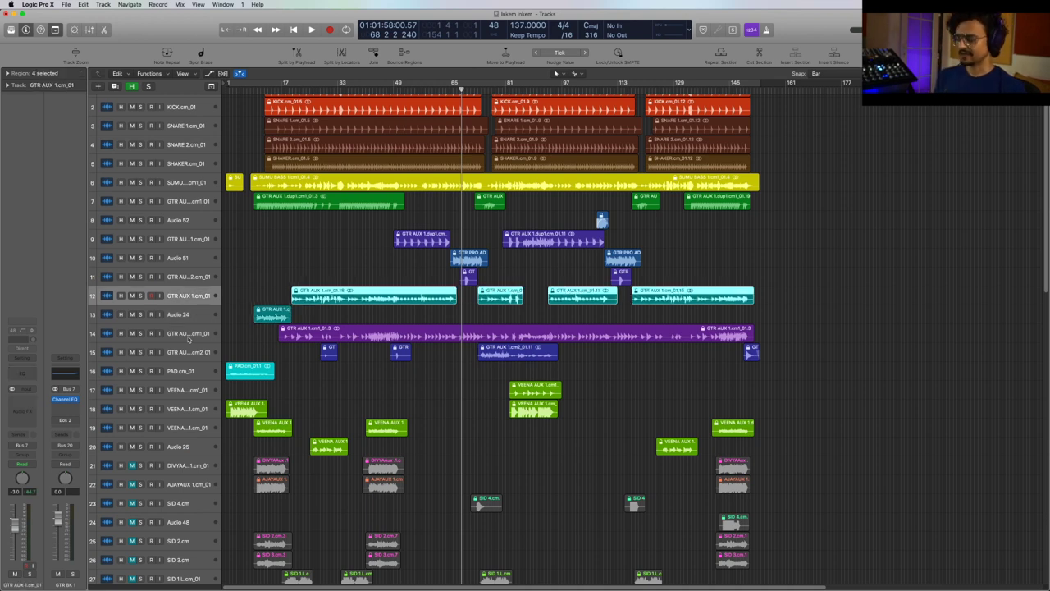
key("Down")
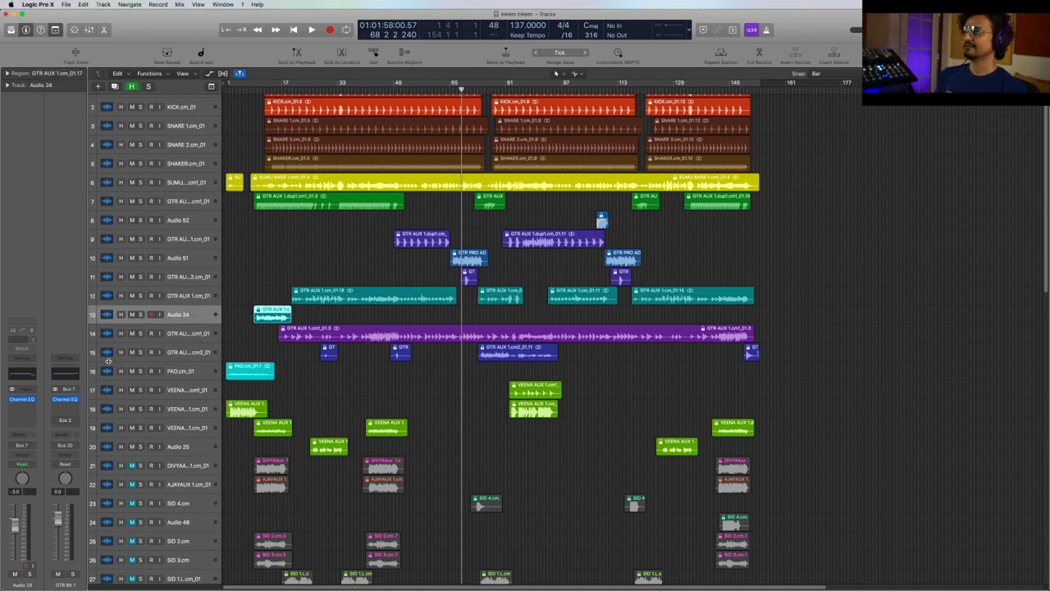
left_click(23, 400)
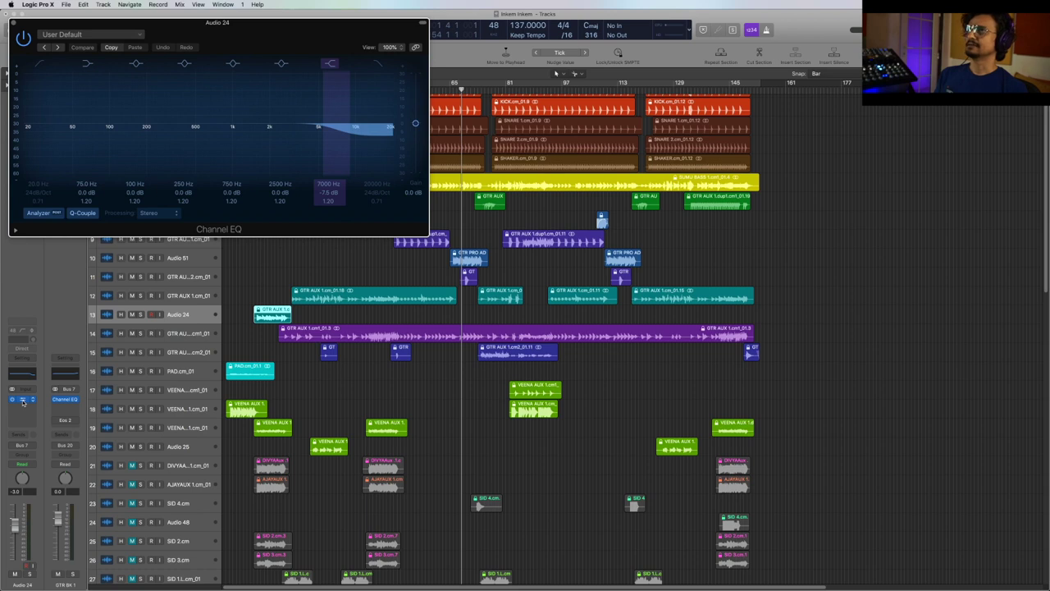
left_click(23, 400)
Step: Review the bus routing of tracks 14 to 18 one by one, from the GTR BK 2 guitar through the pad to the veena
key("Down")
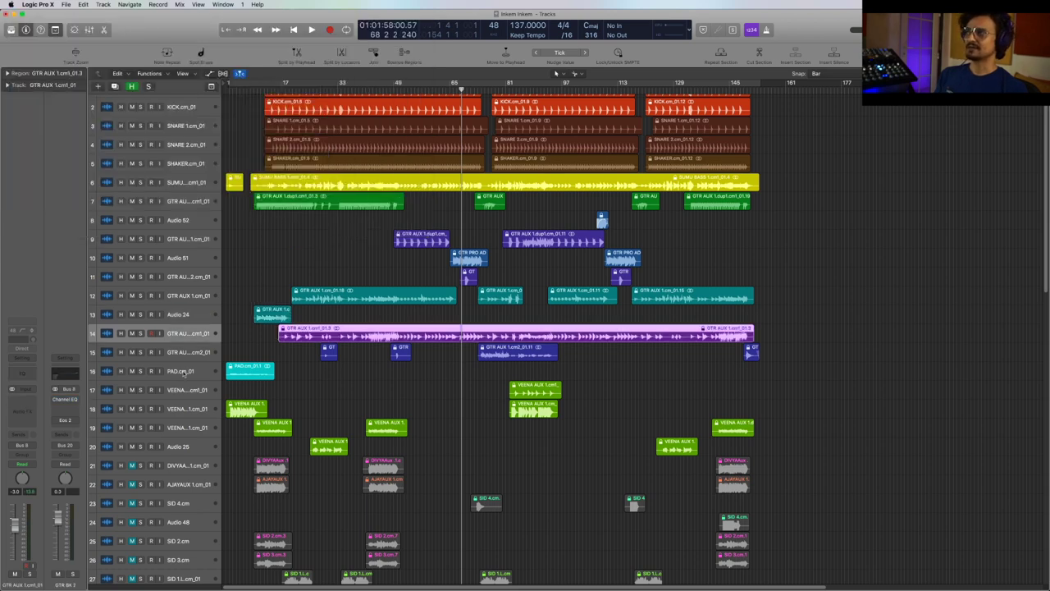
key("Down")
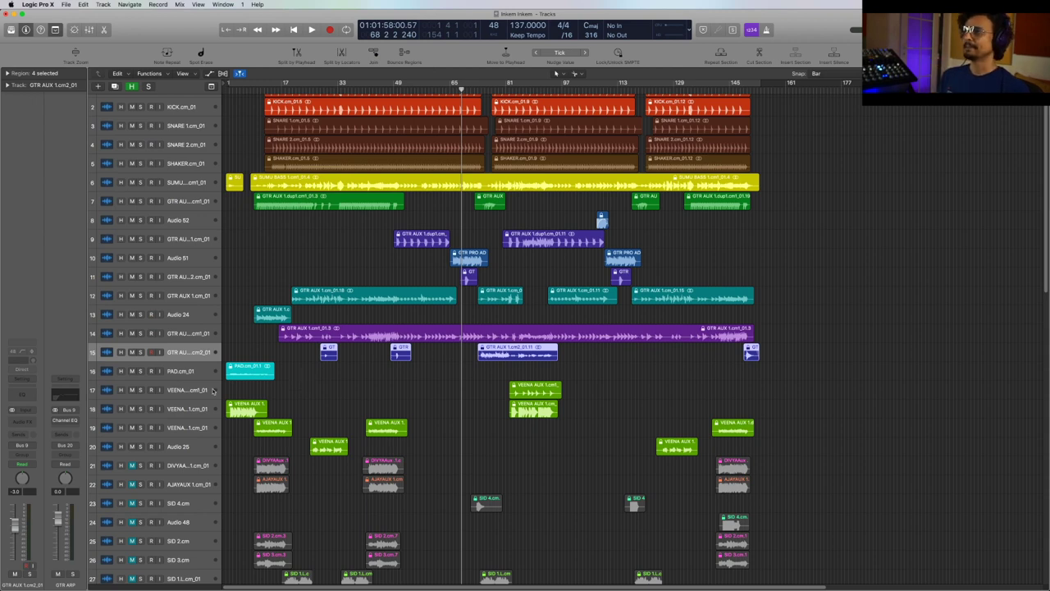
key("Down")
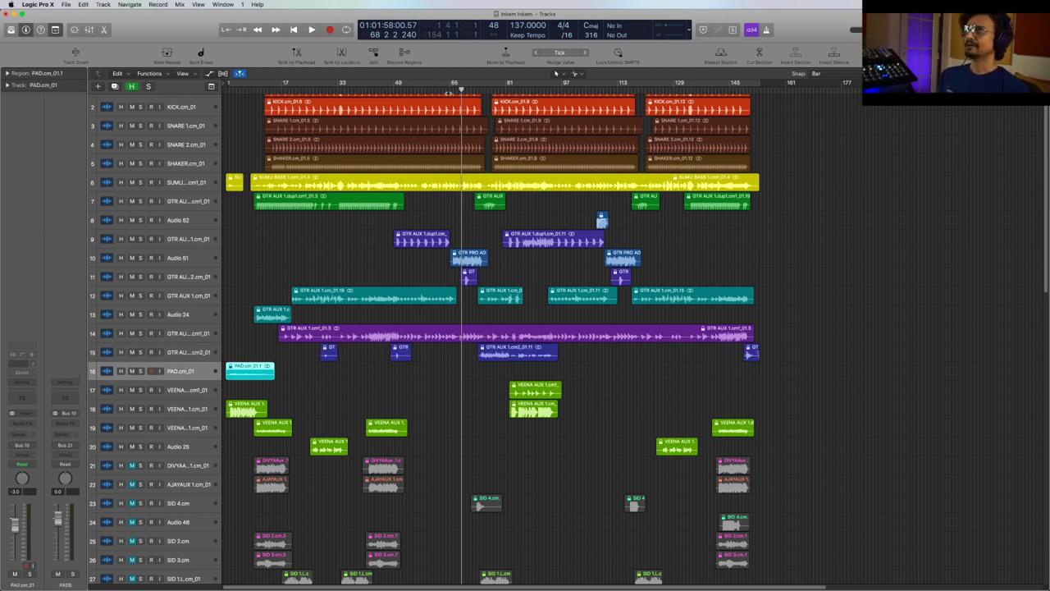
key("Down")
key("Down")
Step: Place the playhead at bar 51 and reopen the mixer at the instrument and group bus strips
left_click(407, 89)
left_click(402, 92)
left_click(90, 31)
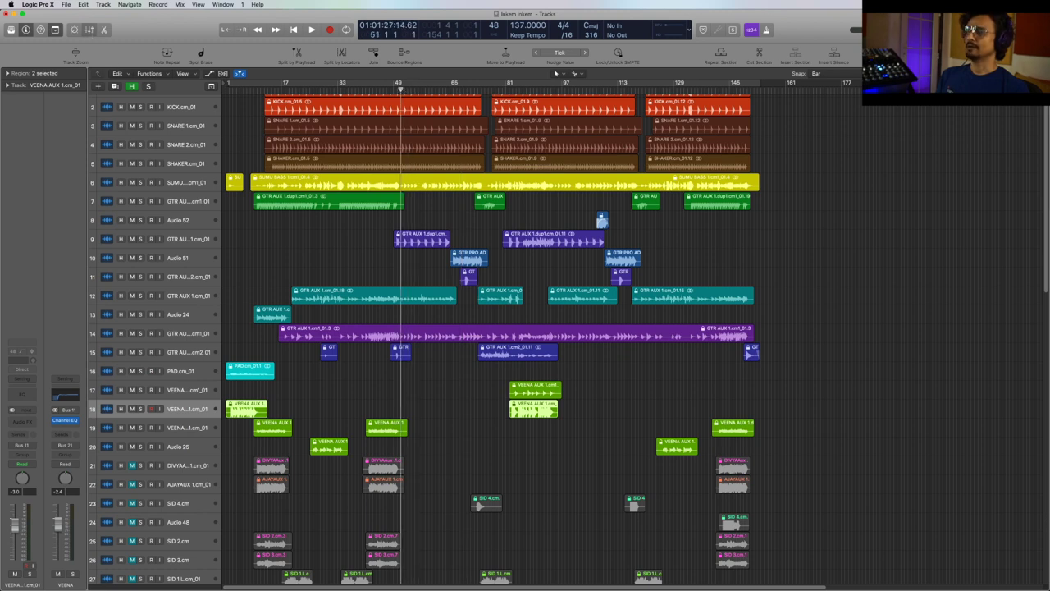
scroll(589, 579, "right", 10)
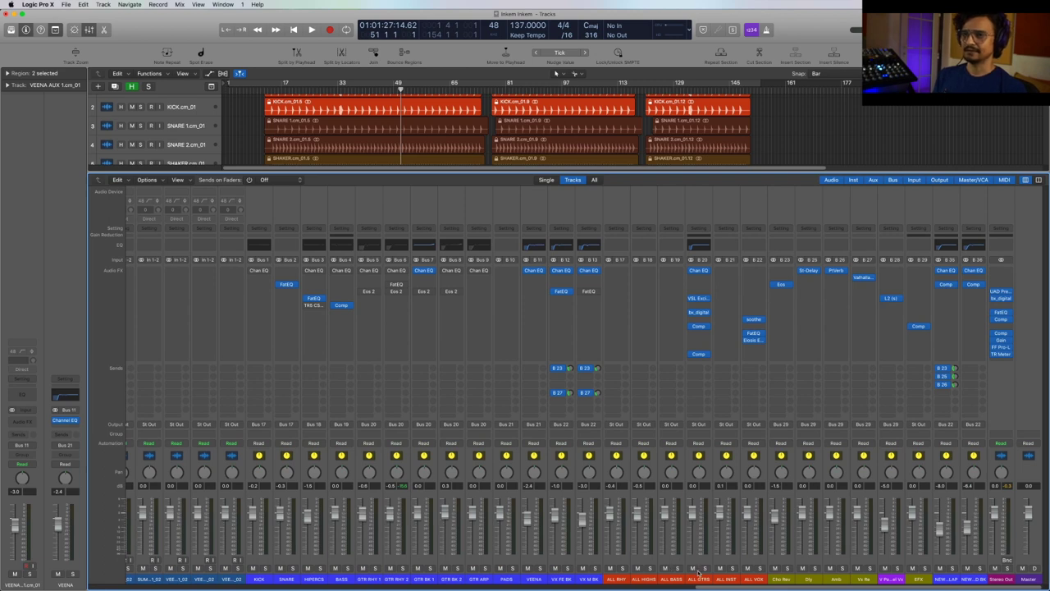
Step: Solo the ALL GTRS bus and play the guitars, restarting from about bar 42 with the guitar tracks in view
left_click(704, 567)
key("space")
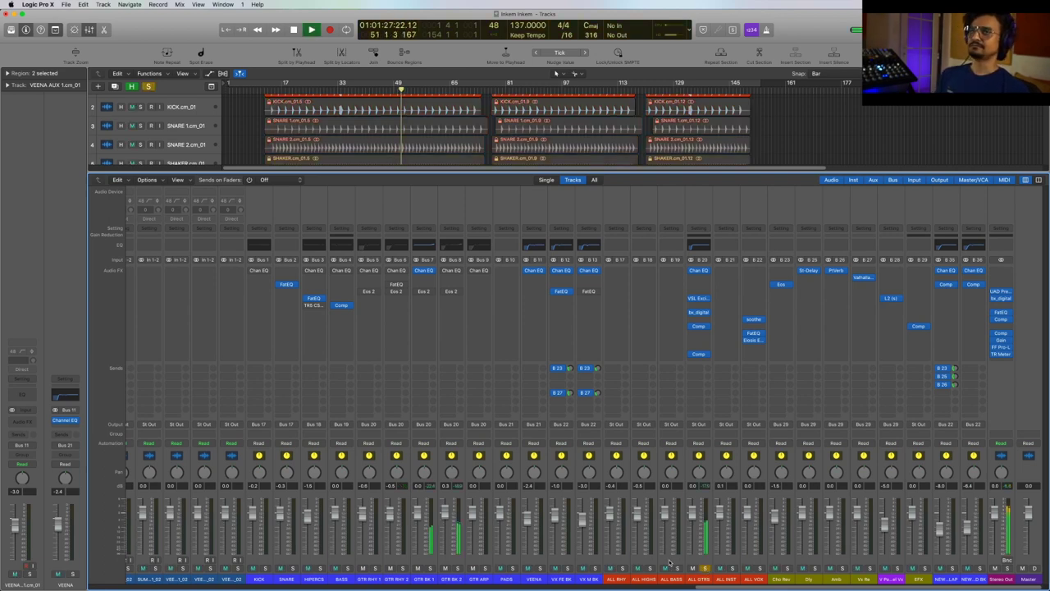
scroll(353, 128, "down", 5)
scroll(353, 128, "down", 3)
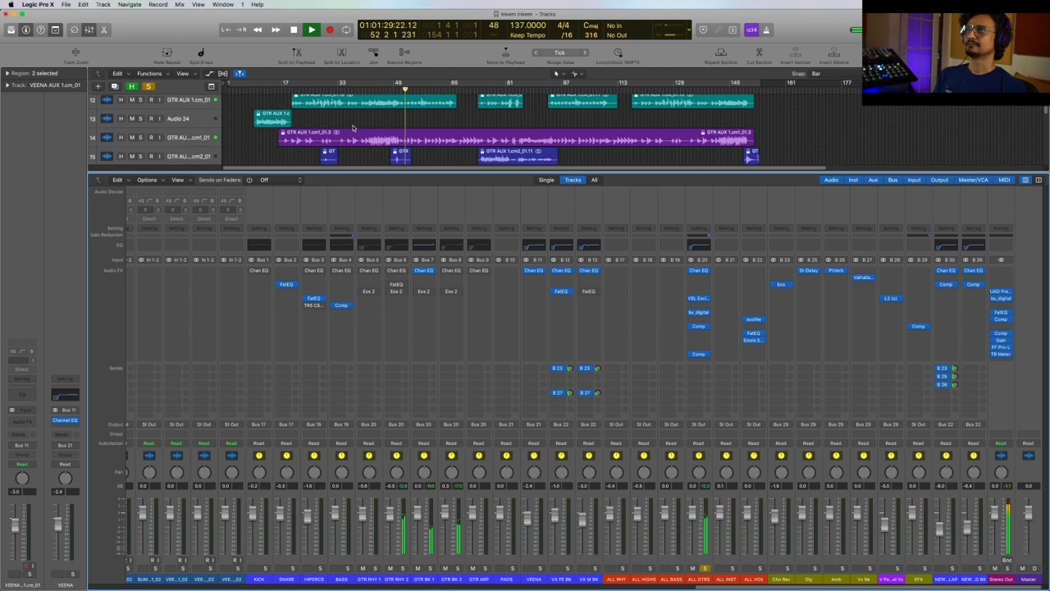
left_click(371, 91)
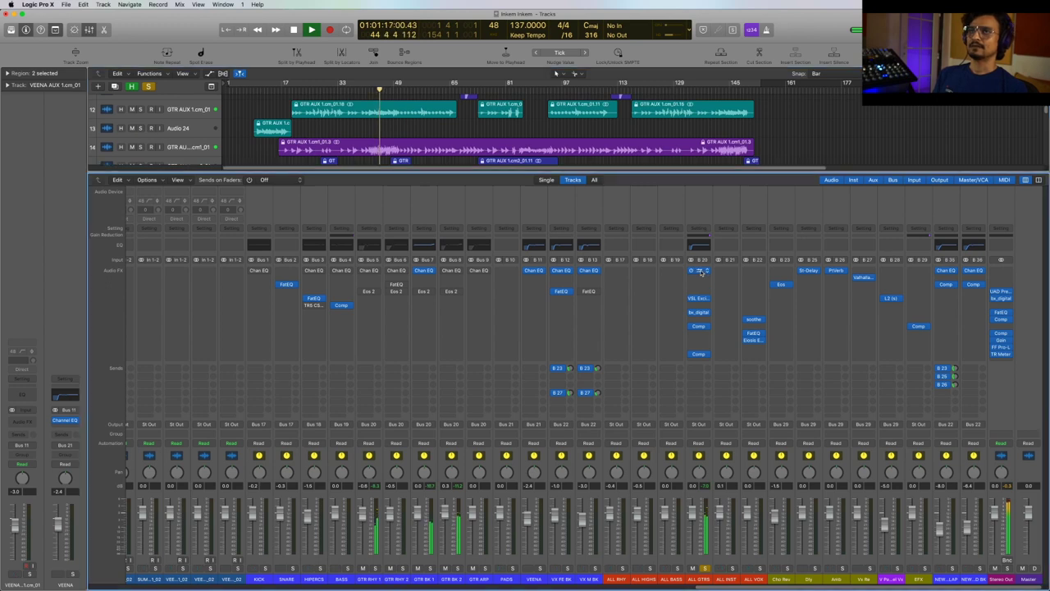
Step: Inspect the Channel EQ and the VSL Exciter on the ALL GTRS bus, closing each plug-in
left_click(702, 271)
left_click_drag(316, 36, 426, 214)
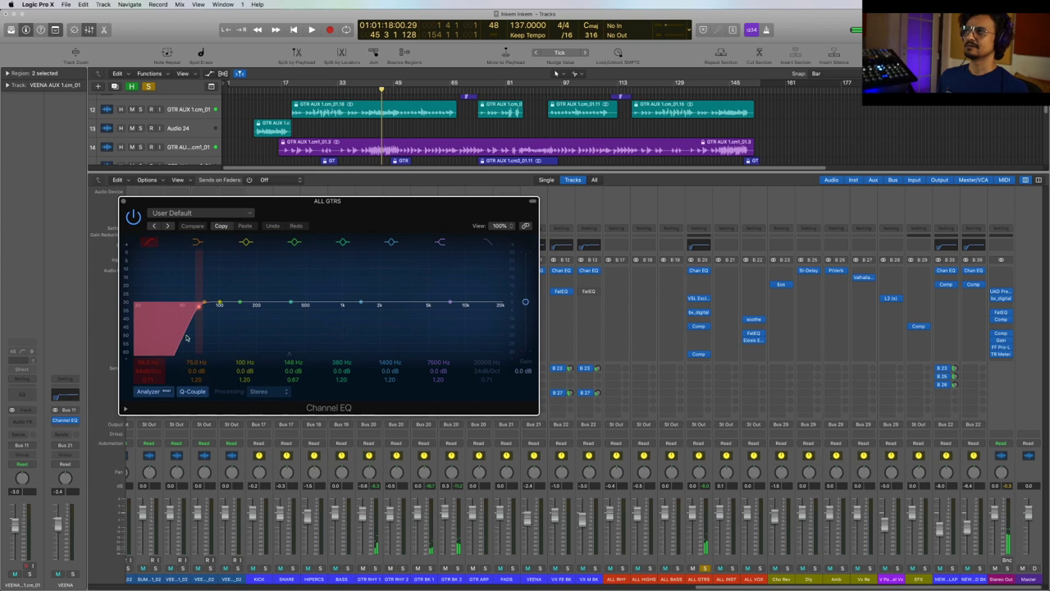
left_click(698, 298)
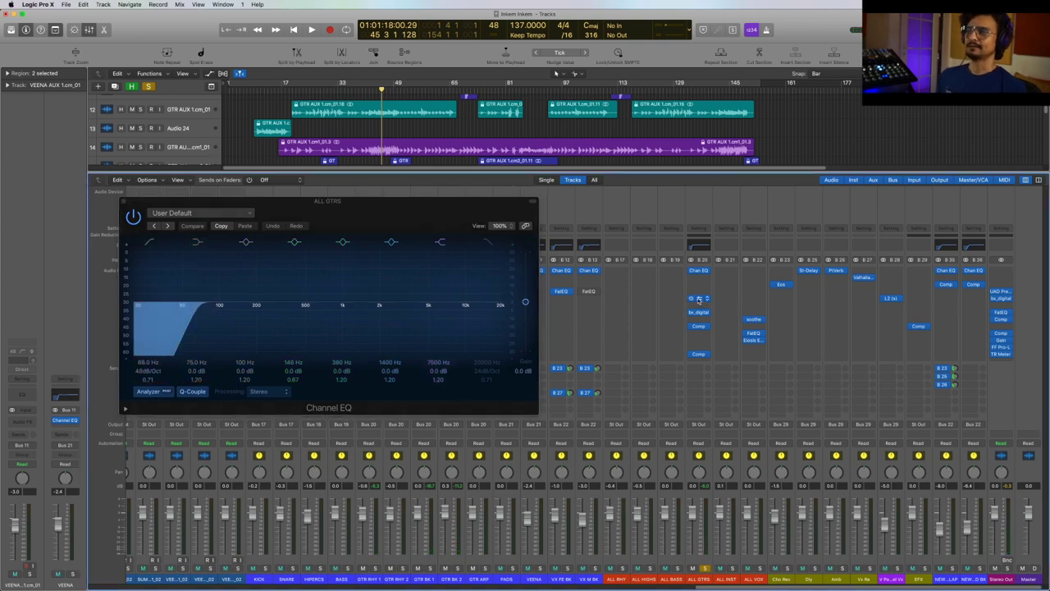
left_click(119, 201)
left_click_drag(169, 28, 433, 320)
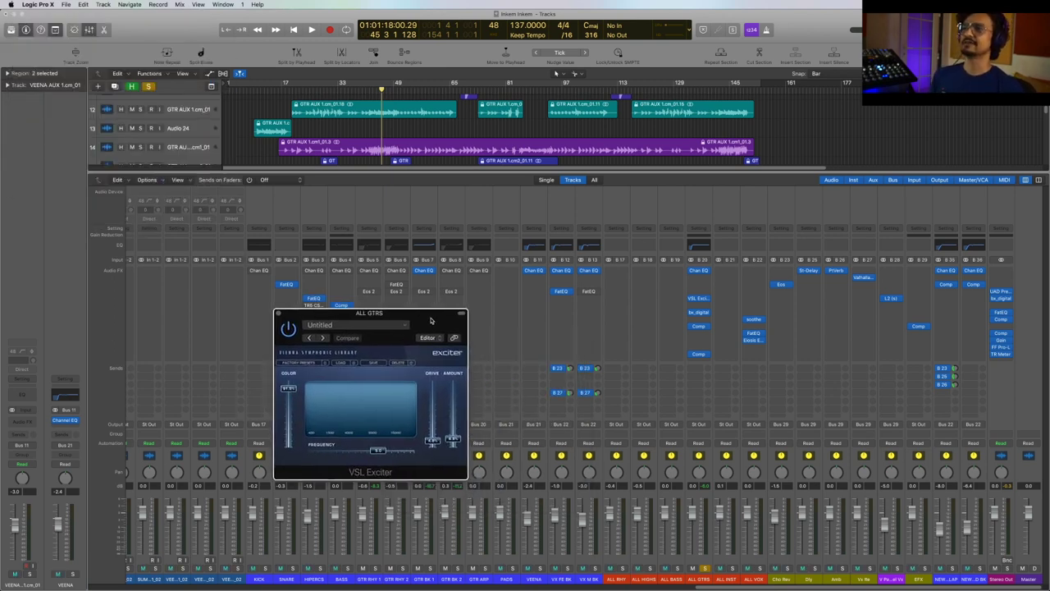
left_click_drag(431, 320, 431, 319)
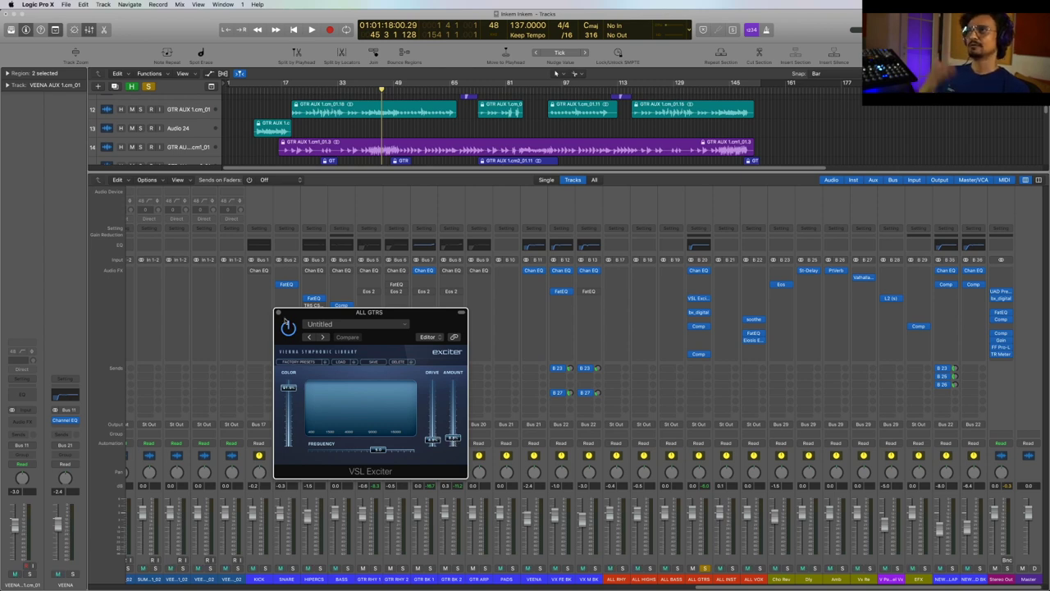
left_click(278, 312)
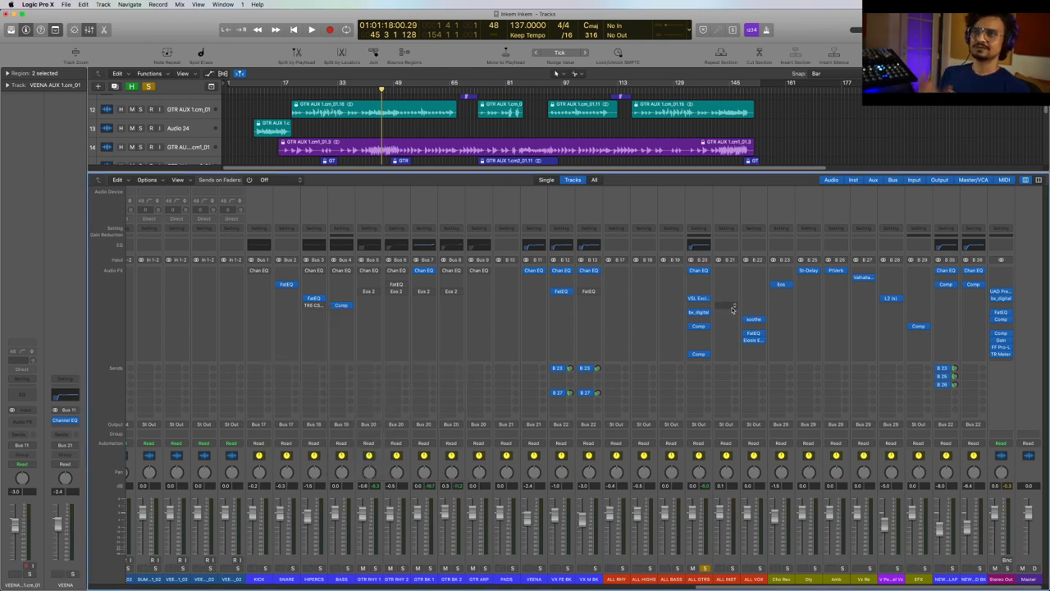
Step: Inspect the bx_digital V2 equalizer on the ALL GTRS bus and close it
left_click(699, 314)
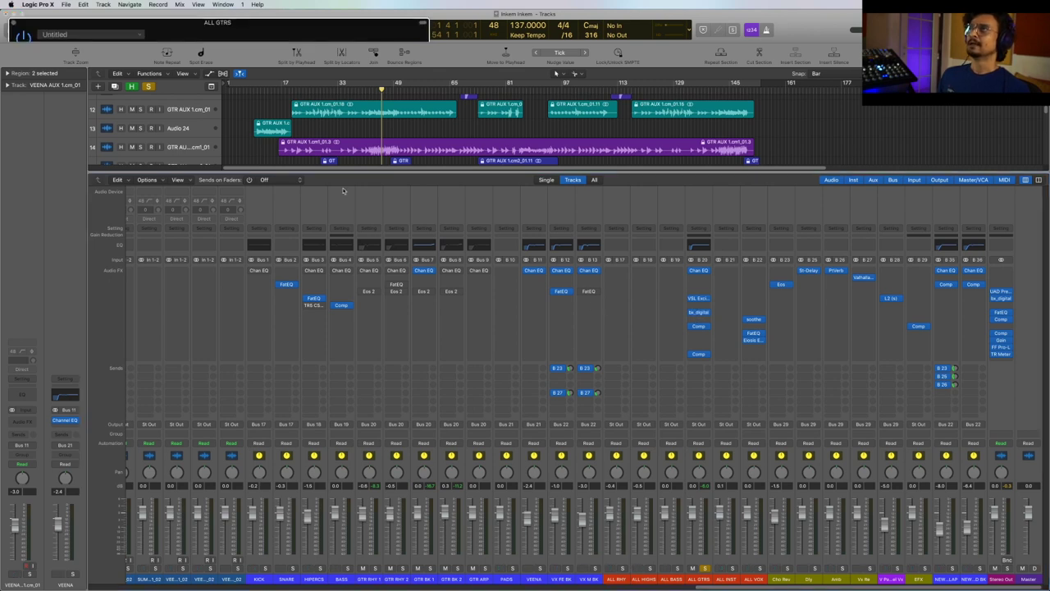
left_click_drag(305, 66, 528, 211)
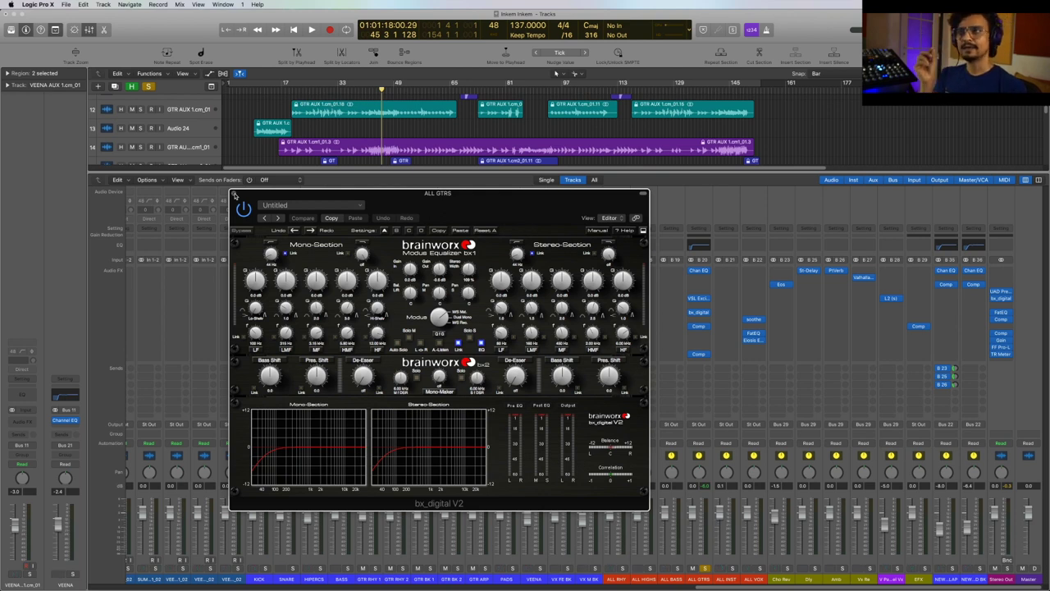
left_click(235, 195)
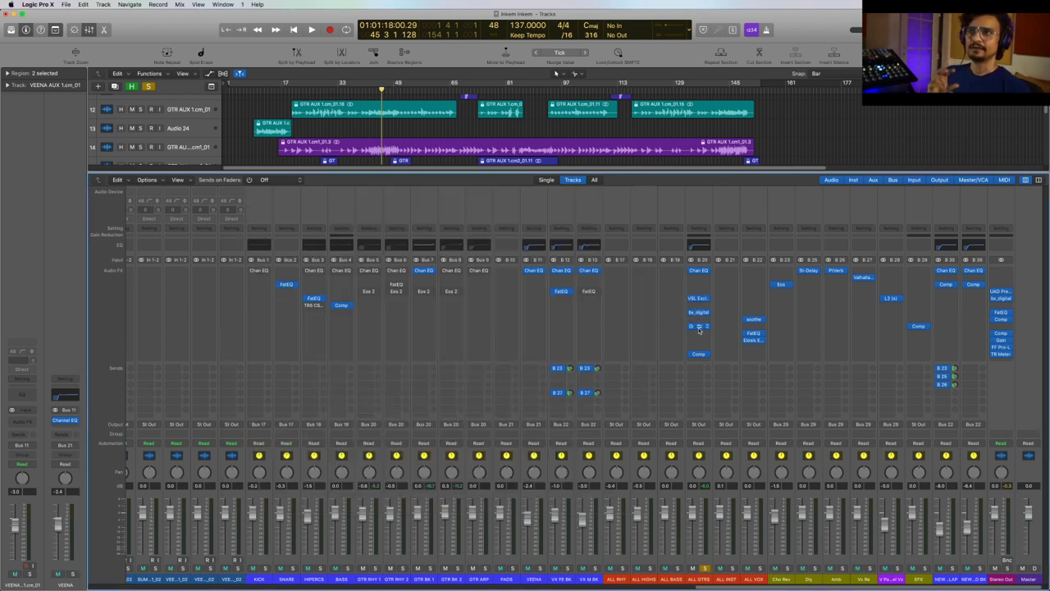
Step: Audition the first Compressor on the ALL GTRS bus and select SC KICK (Audio 1) as its side-chain source
left_click_drag(299, 46, 457, 198)
key("space")
key("space")
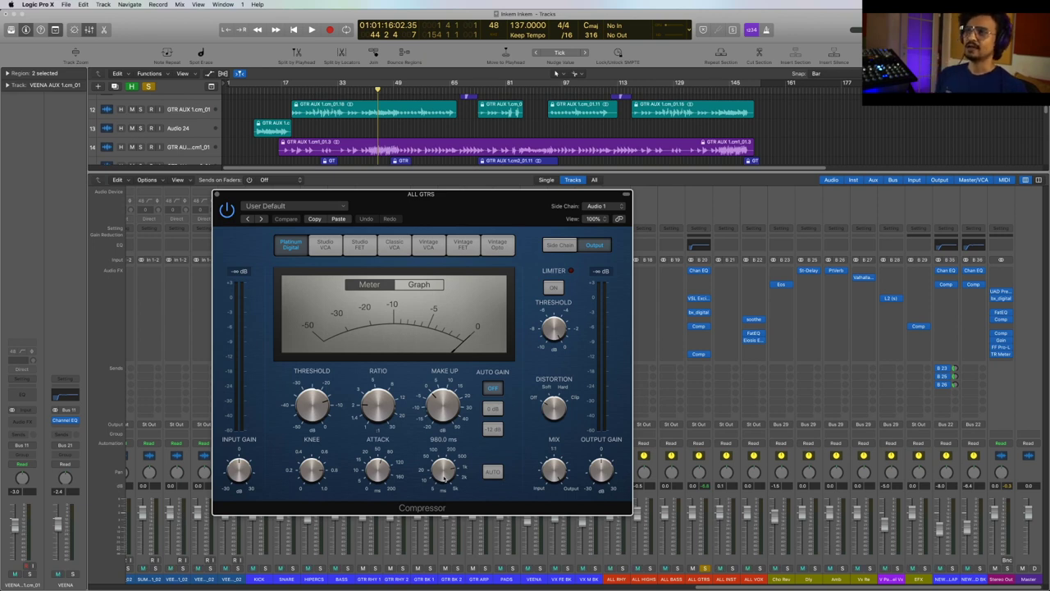
left_click(596, 206)
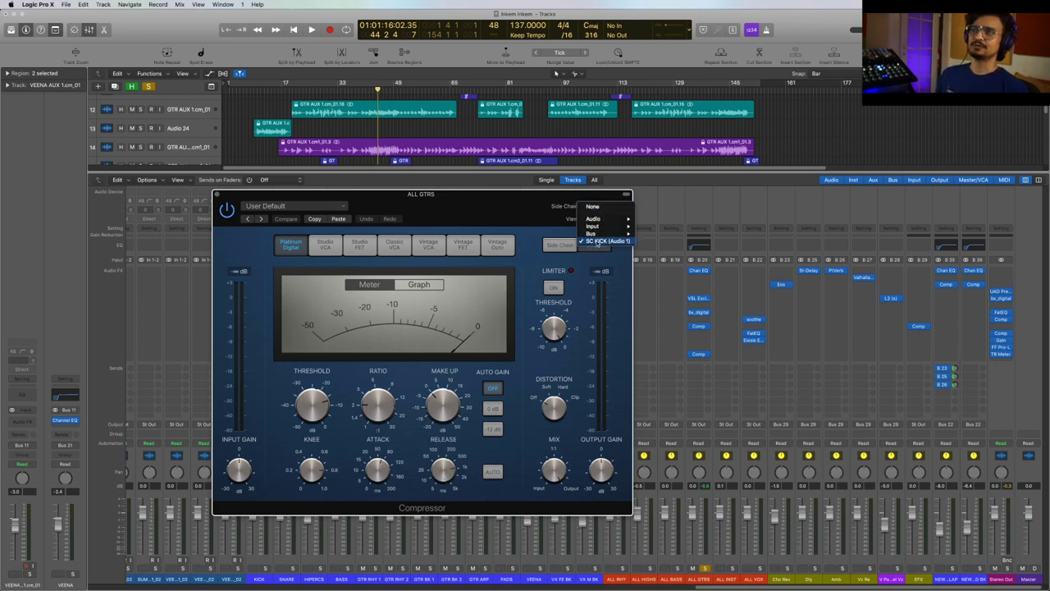
left_click(599, 241)
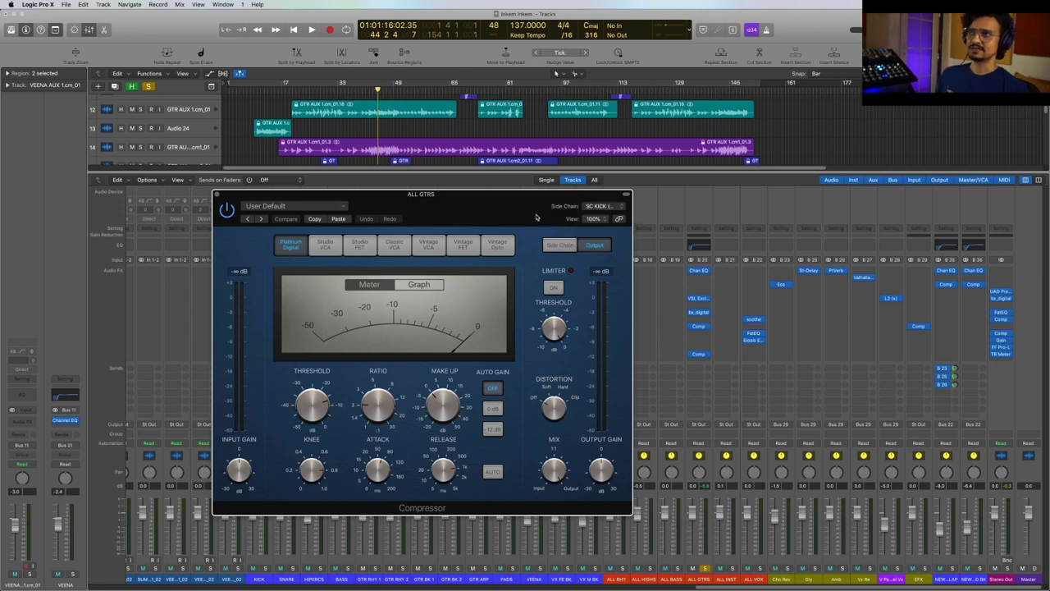
Step: Solo the KICK.cm_01 track with the guitars, play to check the kick-triggered compression, and close the Compressor
scroll(422, 109, "up", 10)
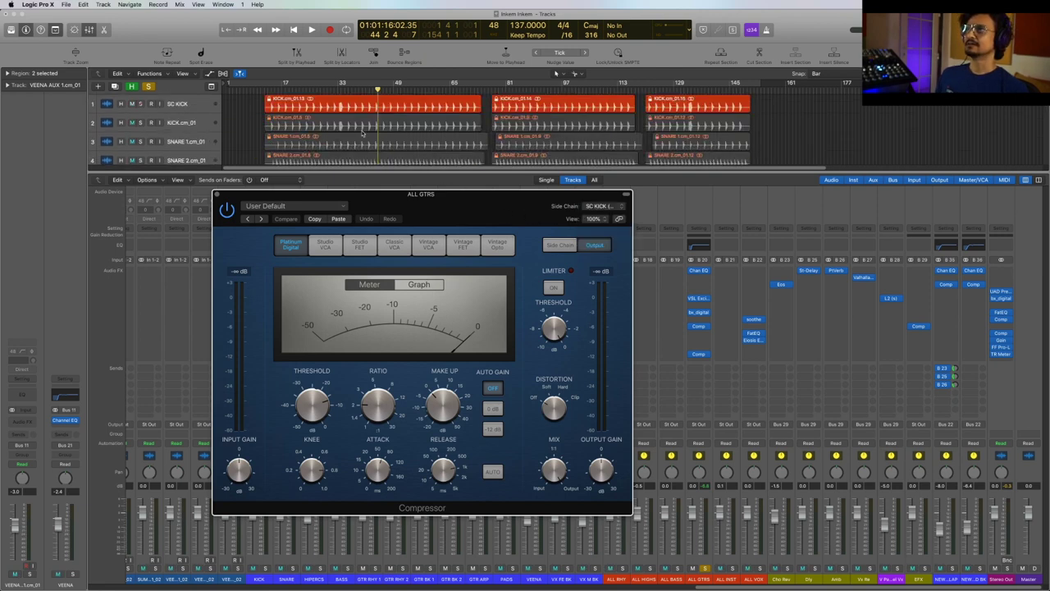
left_click(140, 122)
key("space")
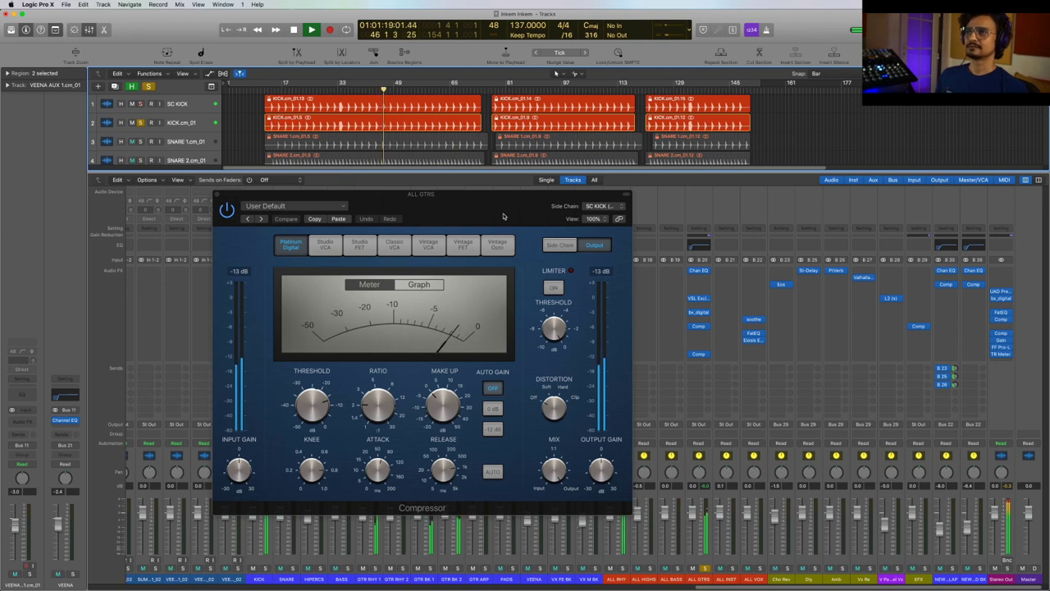
key("space")
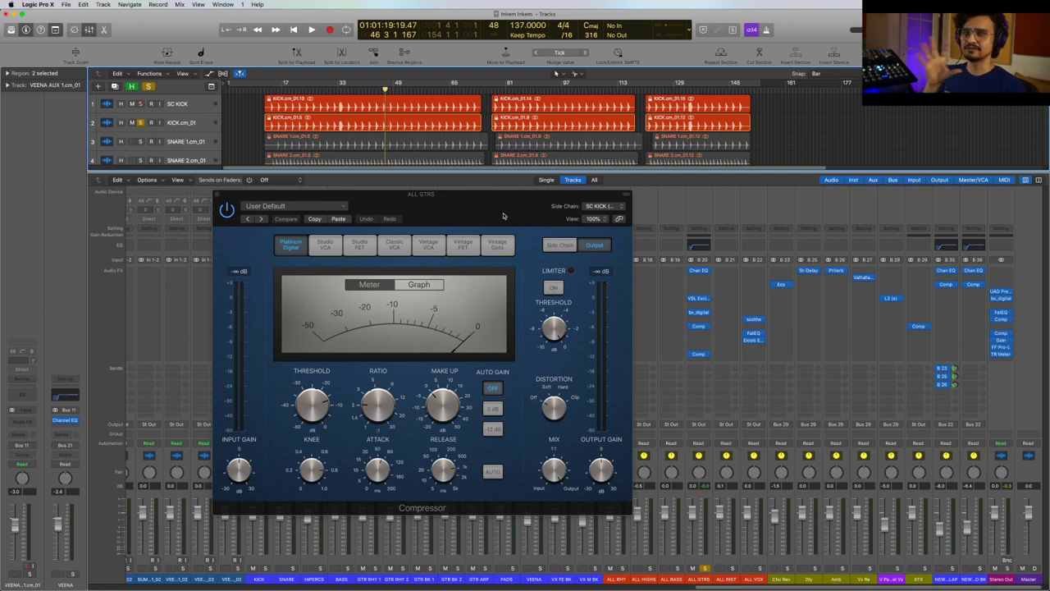
left_click_drag(504, 215, 511, 215)
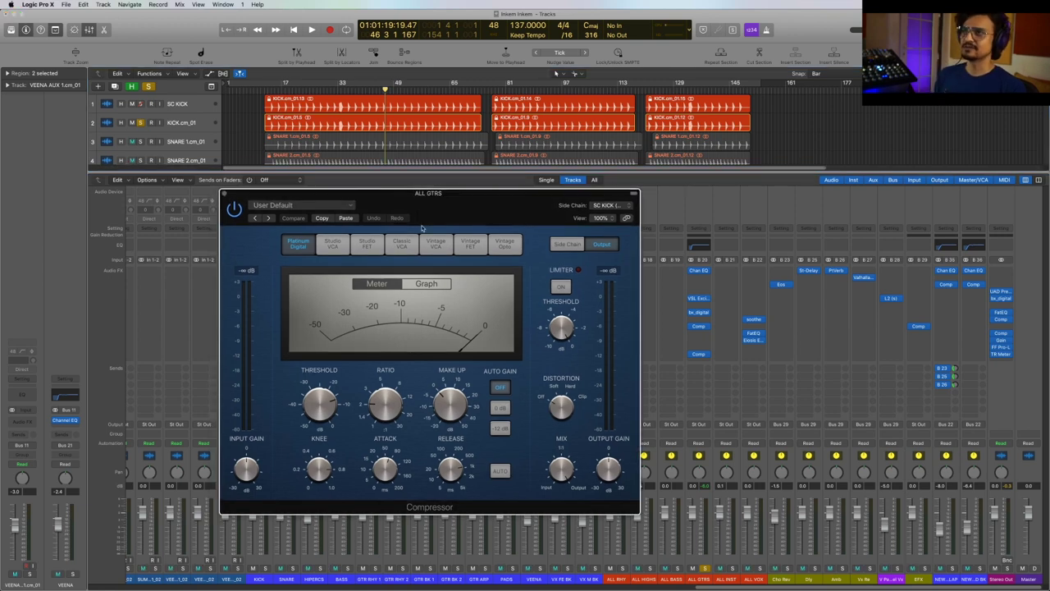
left_click(224, 194)
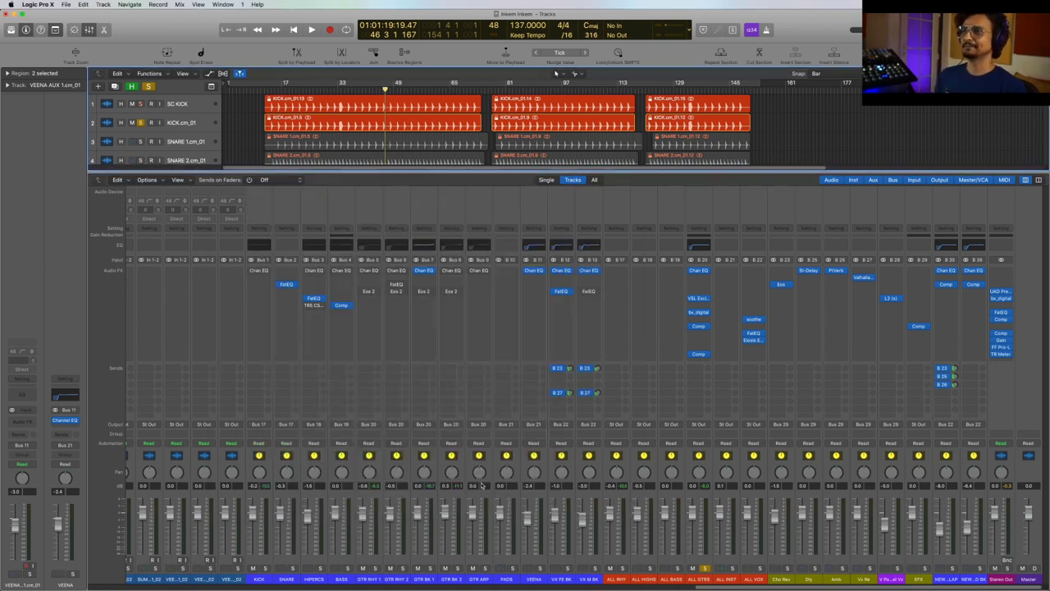
Step: Open the last Compressor on the ALL GTRS bus and play the guitars from about bar 87
left_click(699, 354)
left_click_drag(287, 51, 523, 215)
scroll(361, 121, "down", 3)
scroll(361, 121, "down", 3)
left_click_drag(535, 92, 530, 90)
key("space")
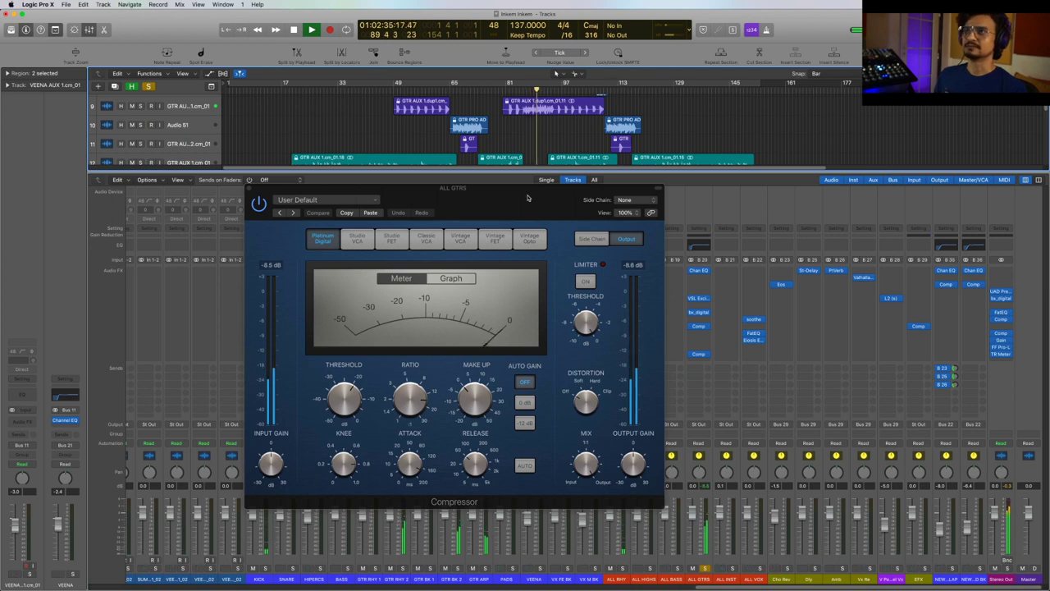
Step: Examine the Compressor's gain-reduction meter, ratio and attack, replaying the guitar passage
left_click(425, 306)
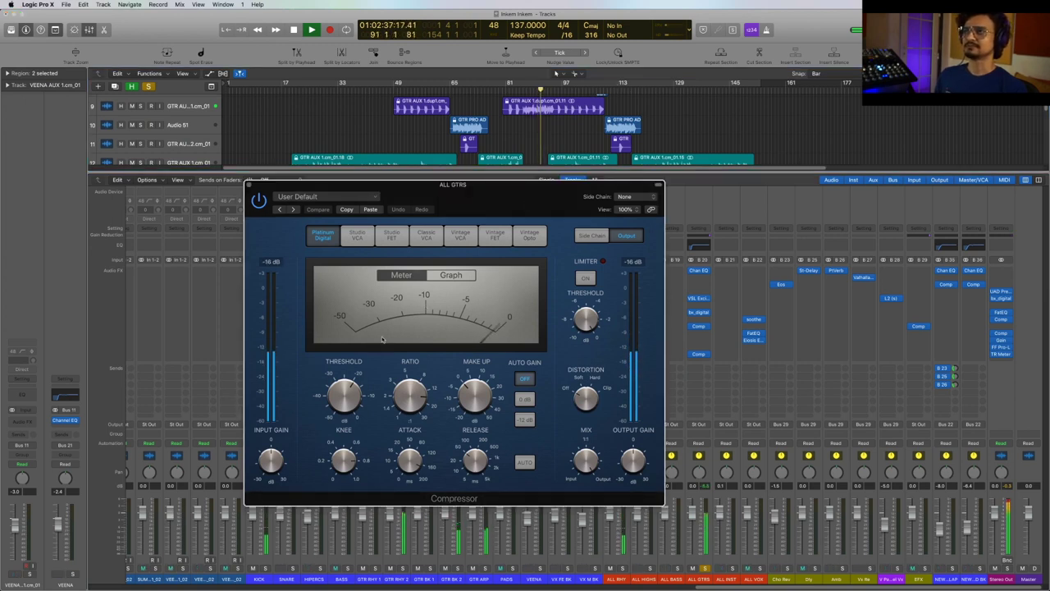
key("space")
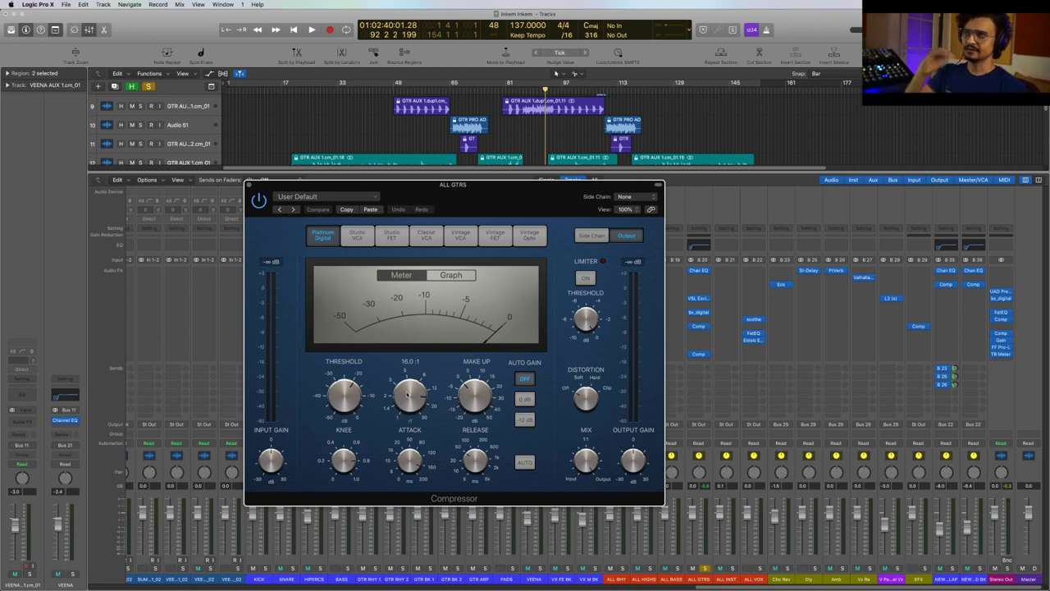
mouse_move(411, 463)
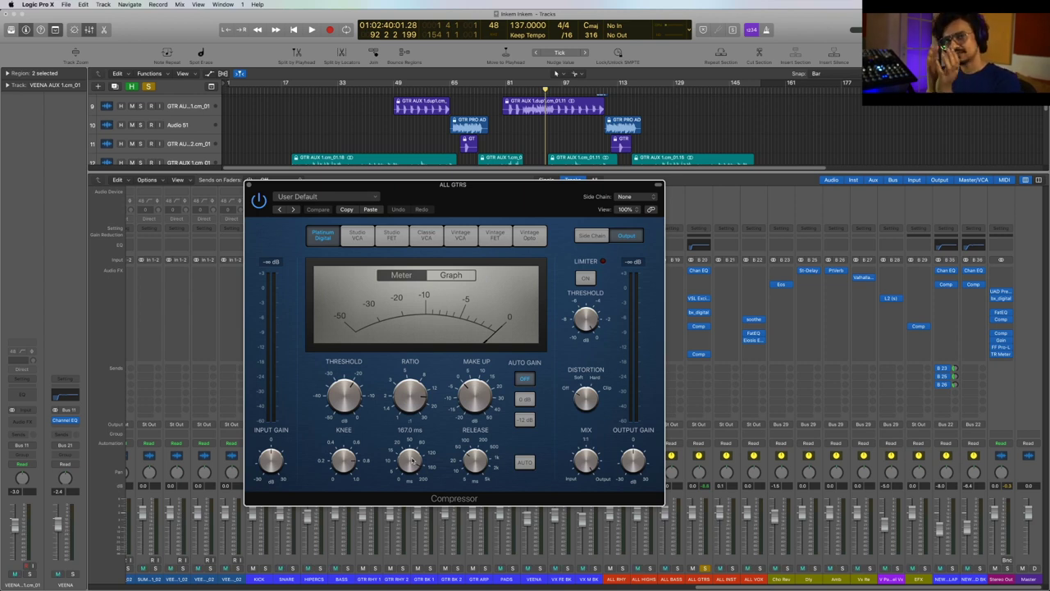
key("space")
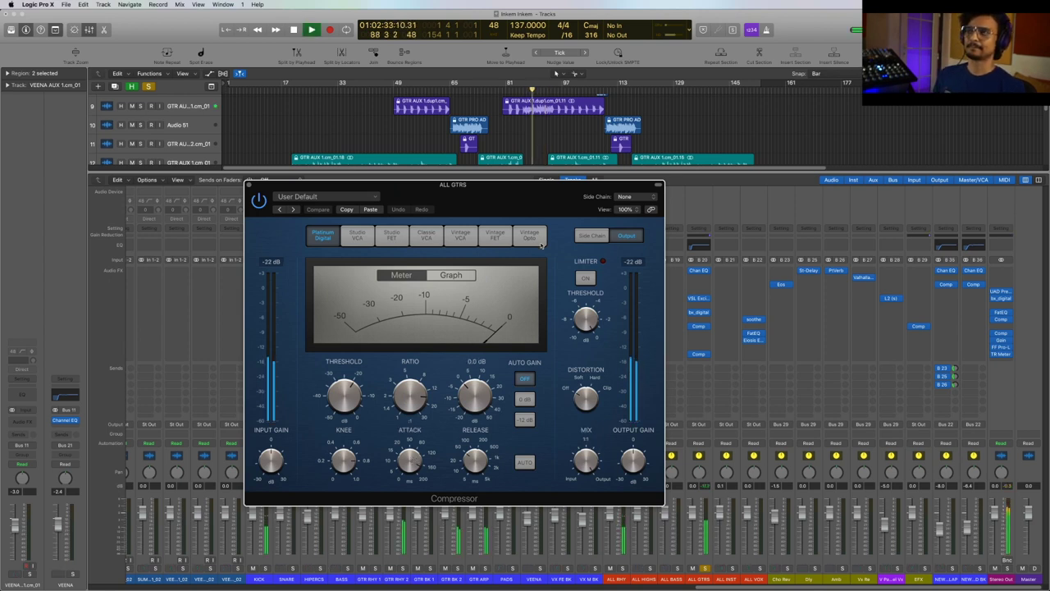
left_click_drag(491, 333, 442, 344)
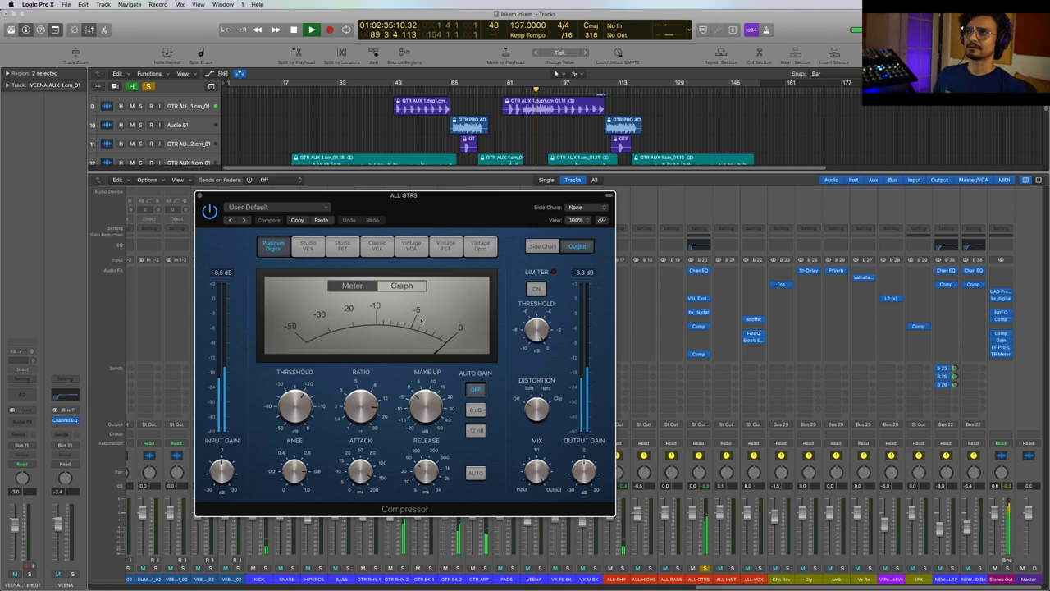
key("space")
Step: Bypass all plug-ins on the ALL GTRS bus and play the unprocessed guitars from bar 87
left_click_drag(690, 270, 692, 357)
key("space")
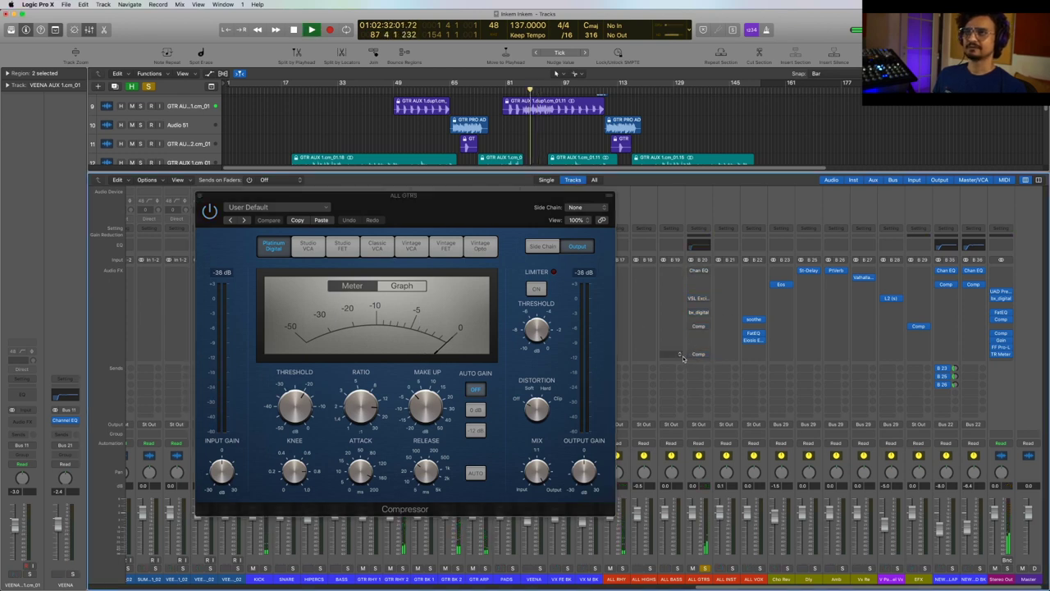
mouse_move(691, 357)
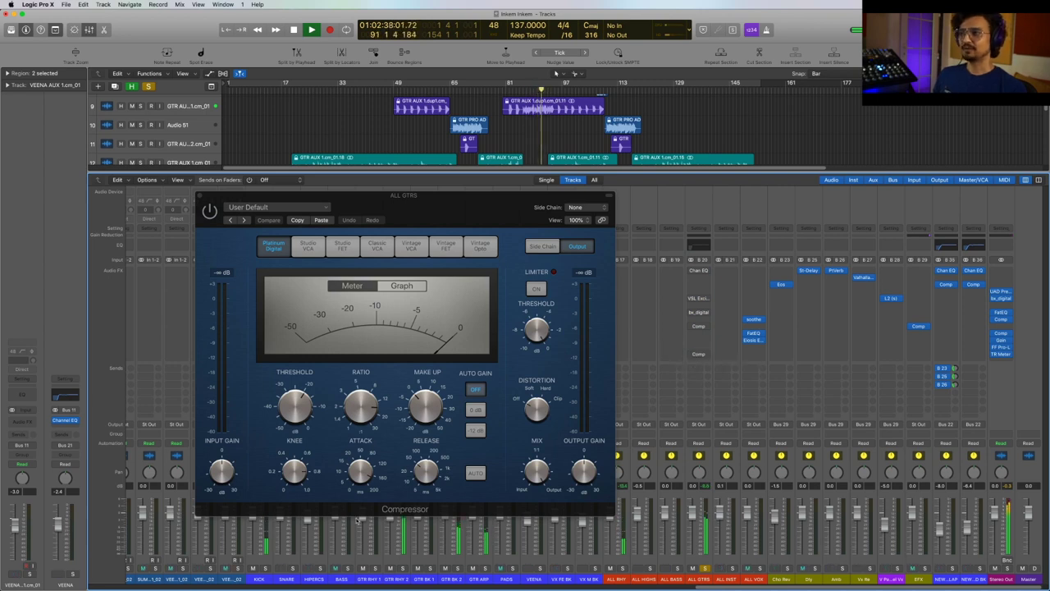
key("space")
Step: Solo the BASS and KICK buses alongside the unprocessed guitars and play the passage
left_click(348, 568)
key("space")
left_click(267, 567)
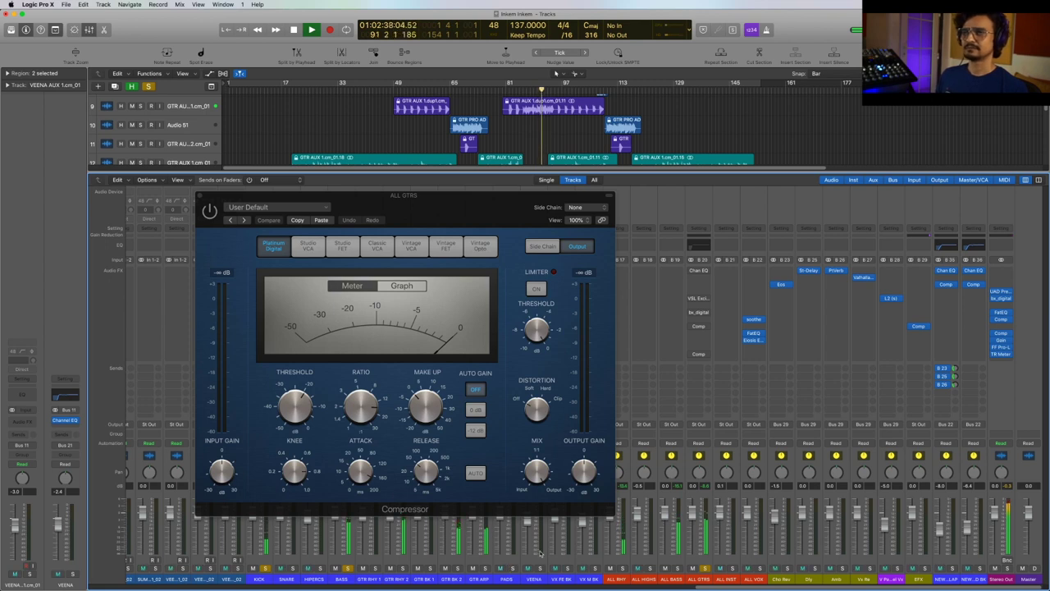
Step: Re-enable all plug-ins on the ALL GTRS bus, replay the passage with bass and kick, and close the Compressor
key("space")
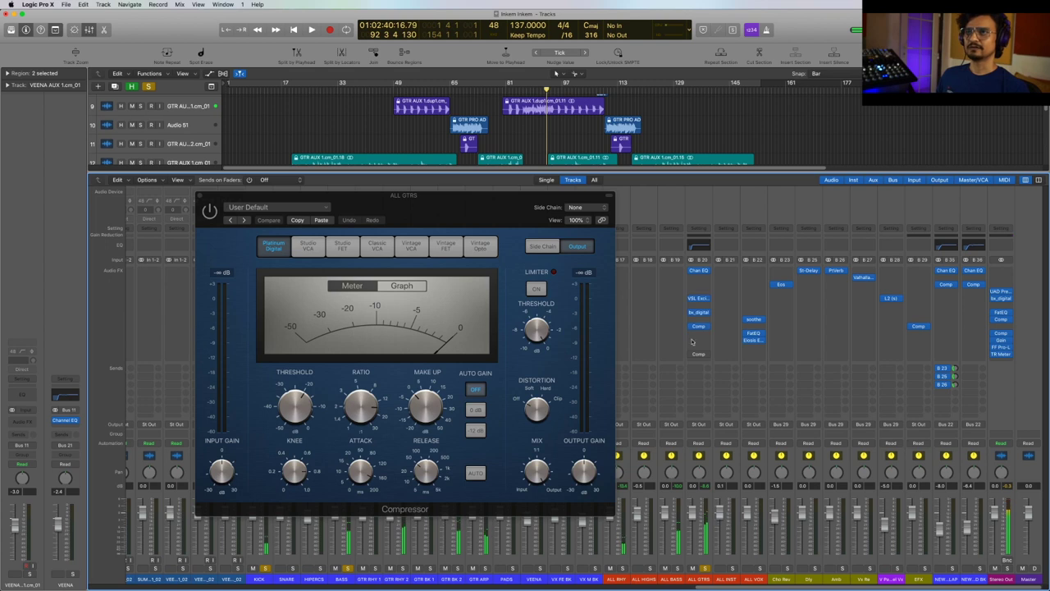
key("space")
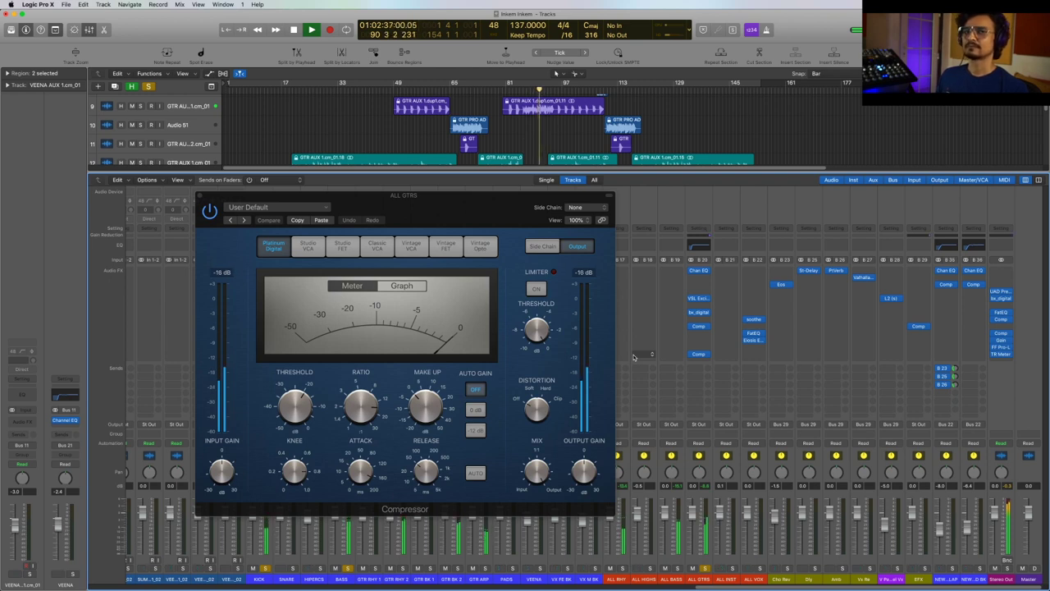
key("space")
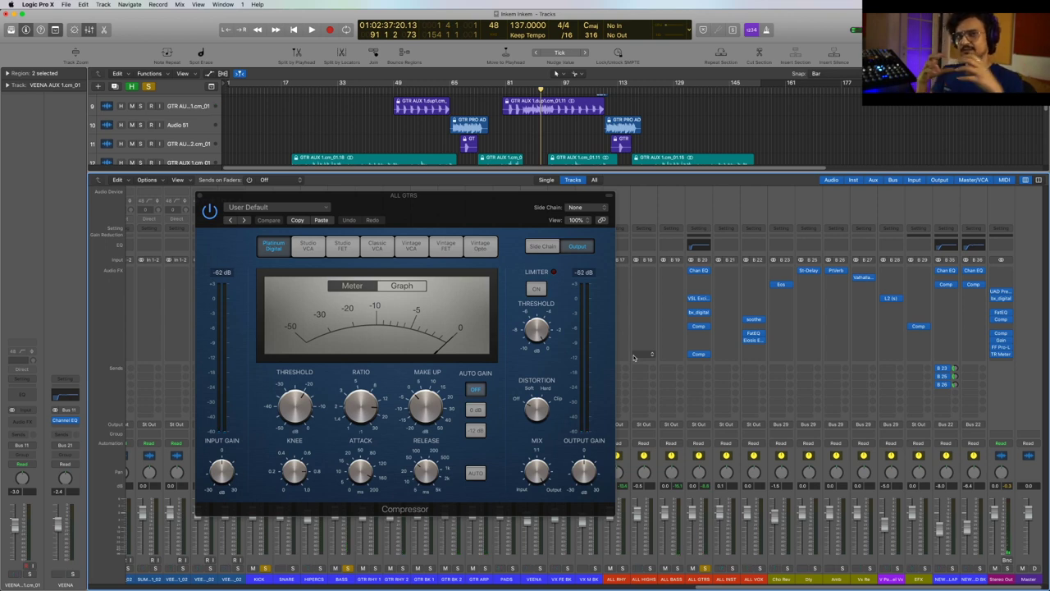
key("space")
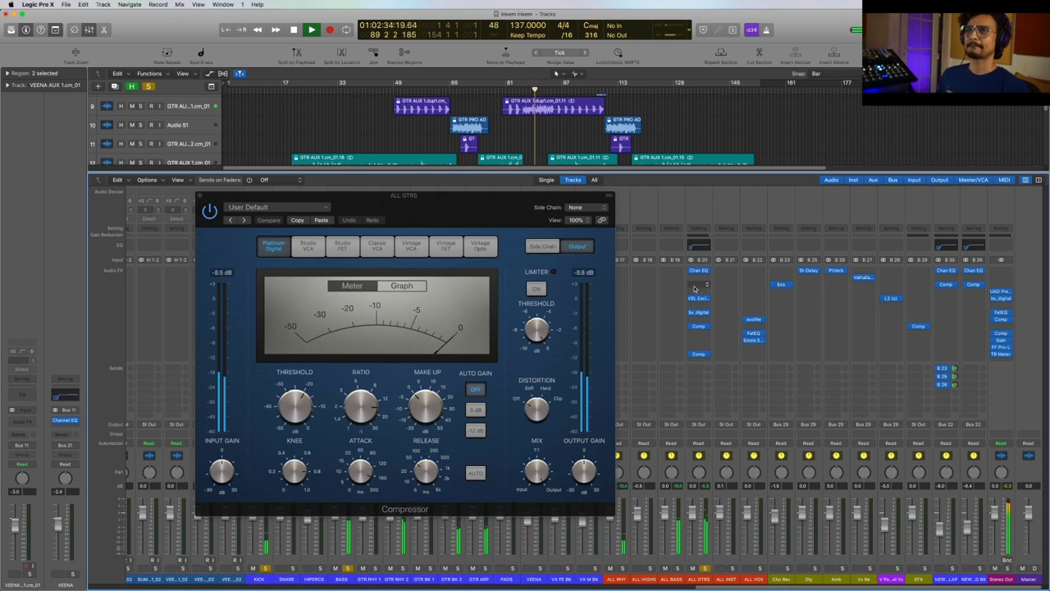
left_click(199, 196)
key("space")
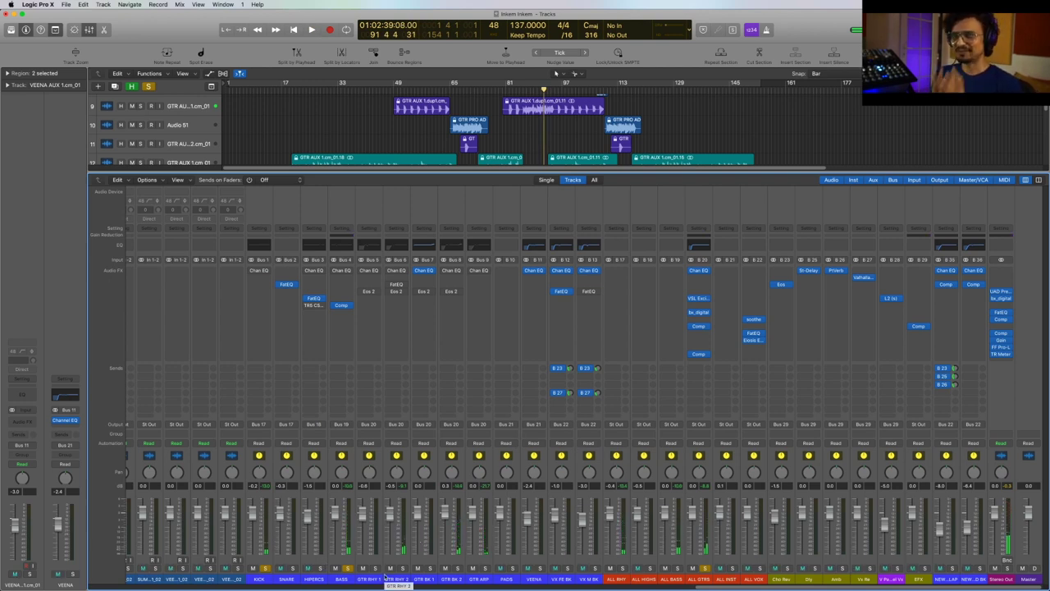
Step: Clear all solos to play the passage in the full mix, and bypass all plug-ins on the ALL GTRS bus
left_click(148, 87)
key("space")
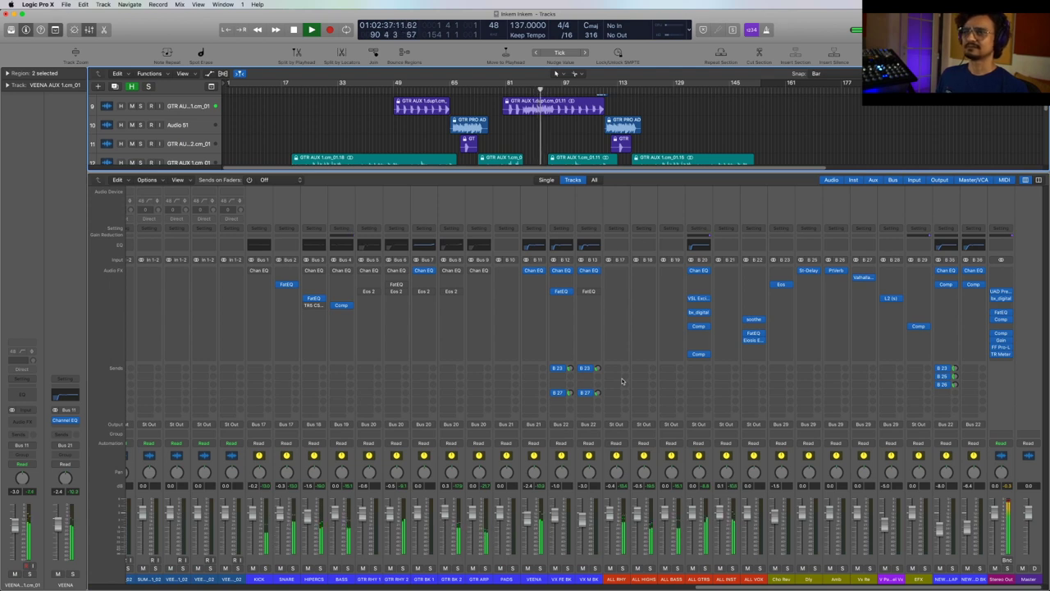
key("space")
left_click_drag(691, 271, 690, 357)
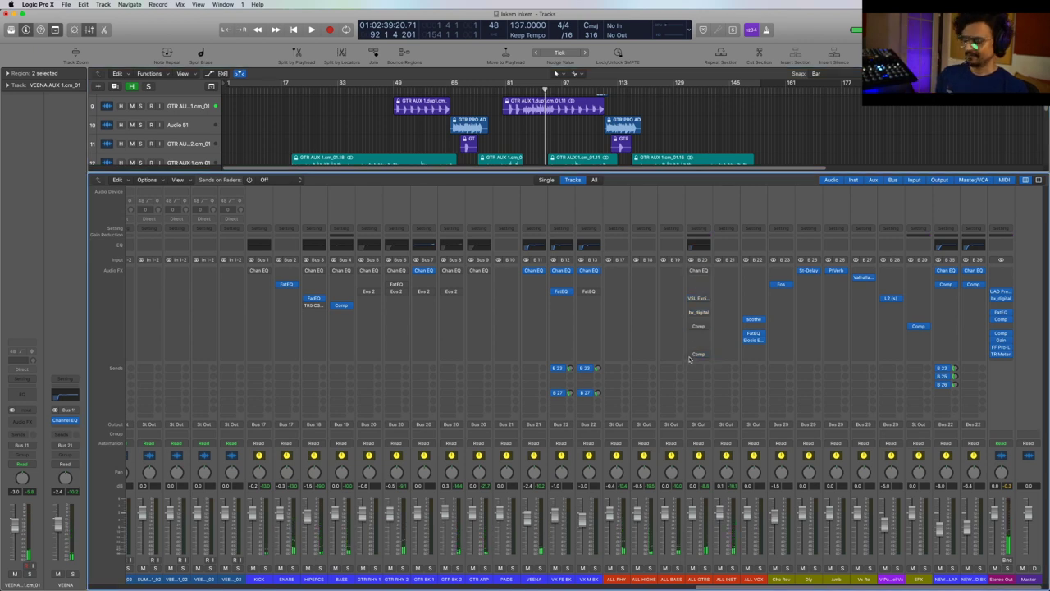
Step: Play the full mix with the ALL GTRS plug-ins bypassed, and replay the passage with all of them re-enabled
key("space")
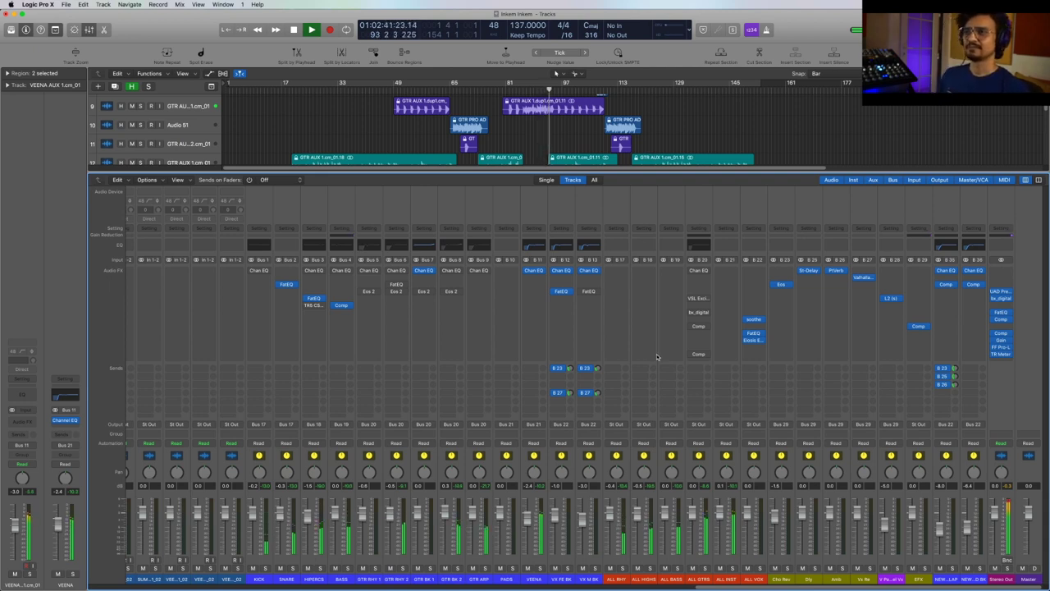
key("space")
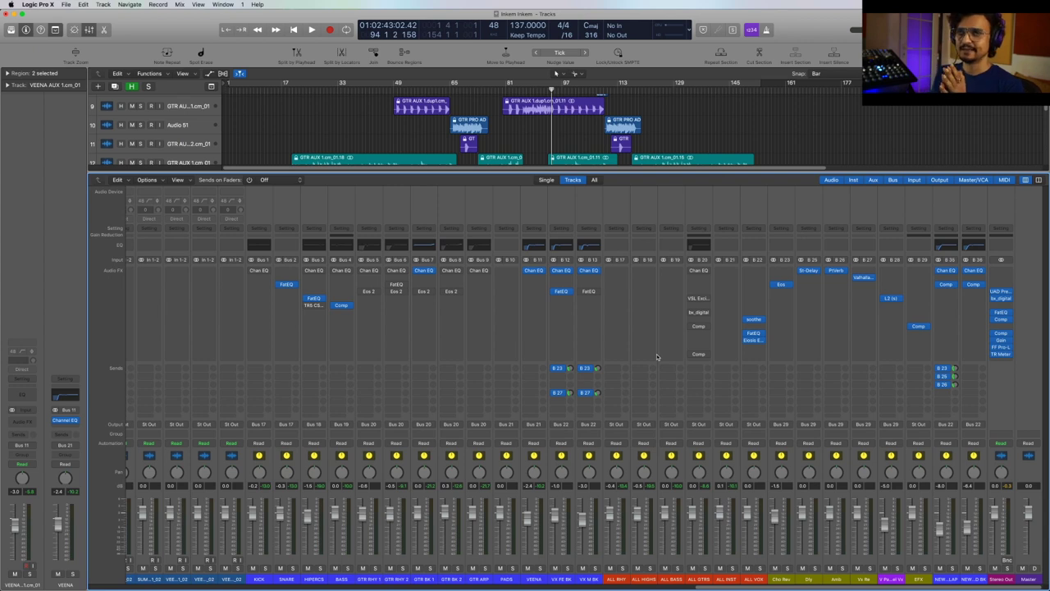
key("space")
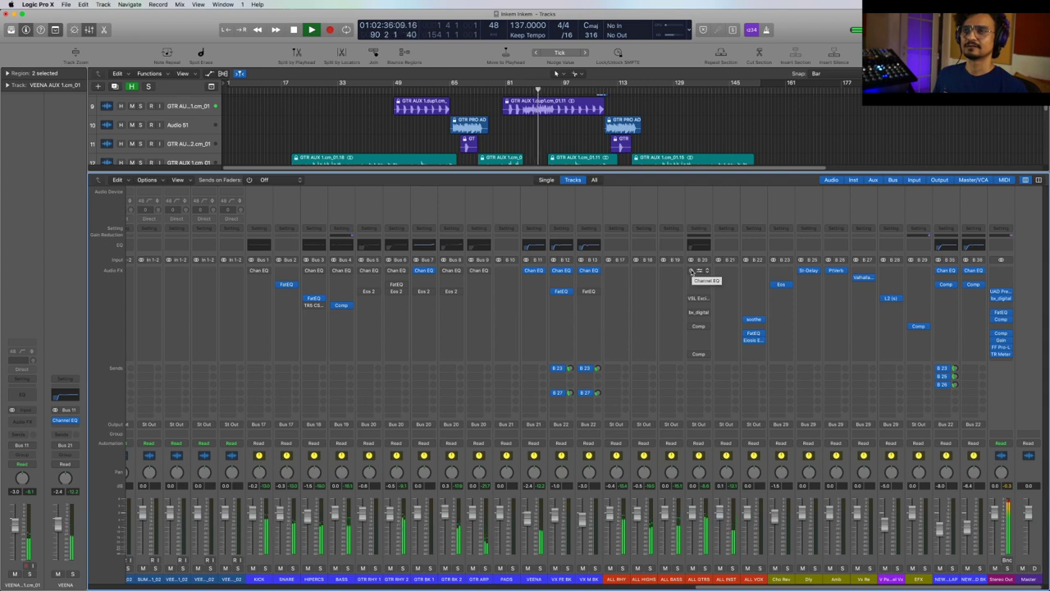
key("space")
key("space")
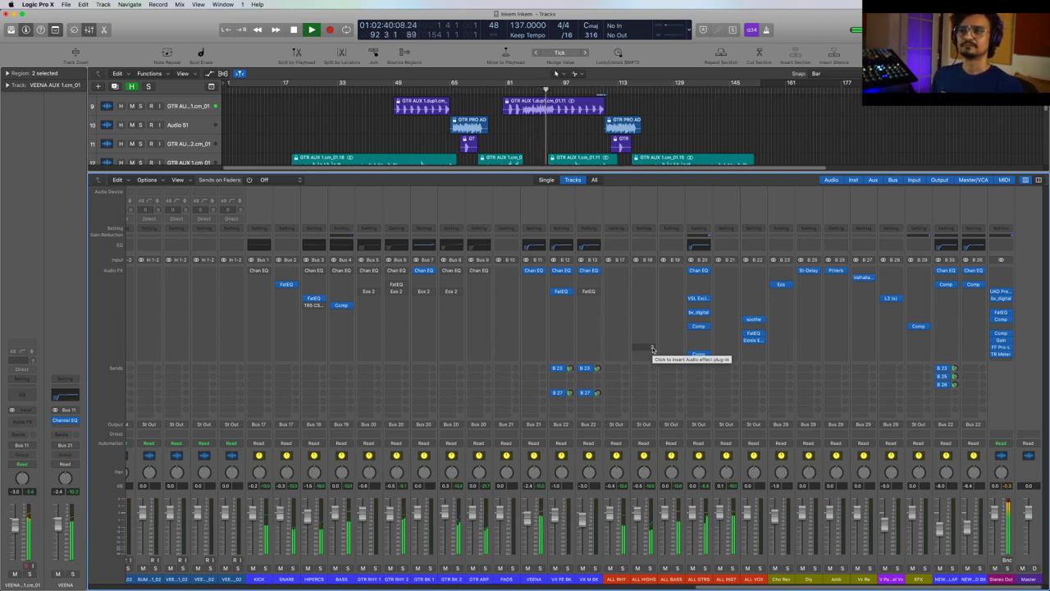
key("space")
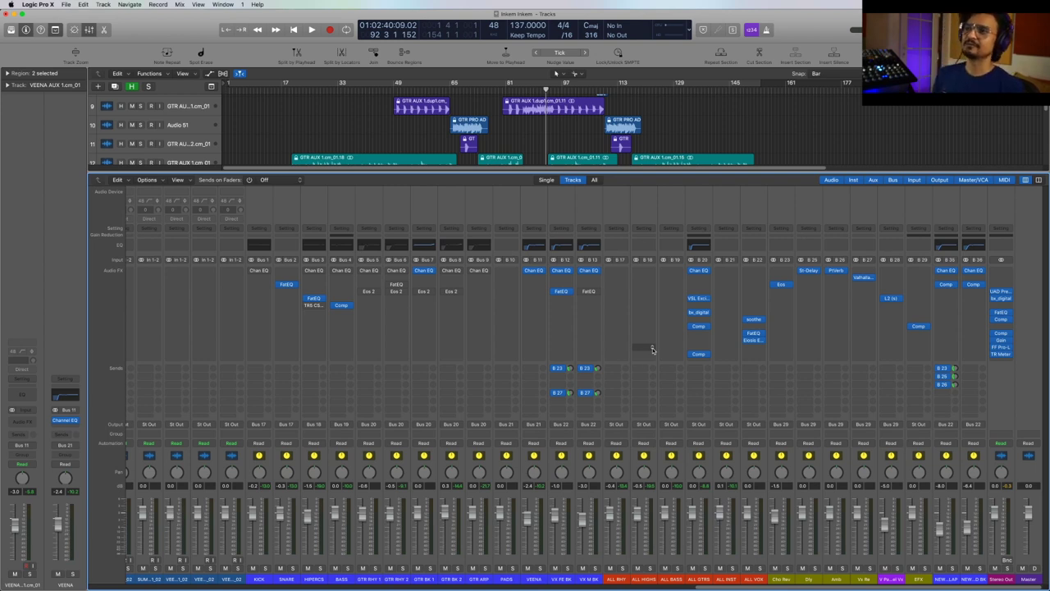
Step: Move the playhead to bar 82 in the arrangement and solo tracks 18 to 20, two VEENA tracks and Audio 25
left_click(89, 31)
scroll(348, 270, "down", 3)
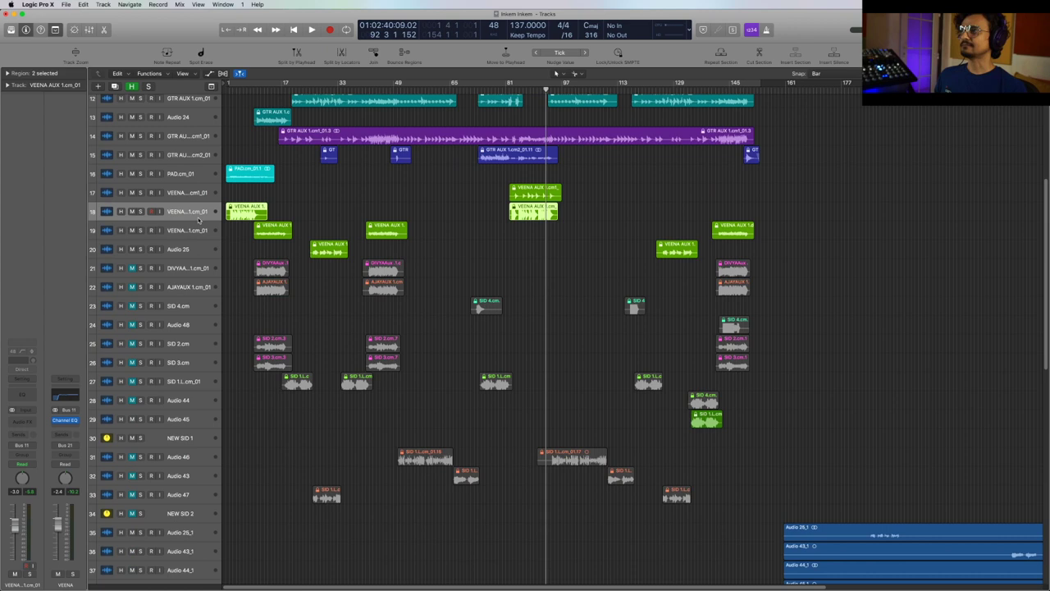
left_click(509, 88)
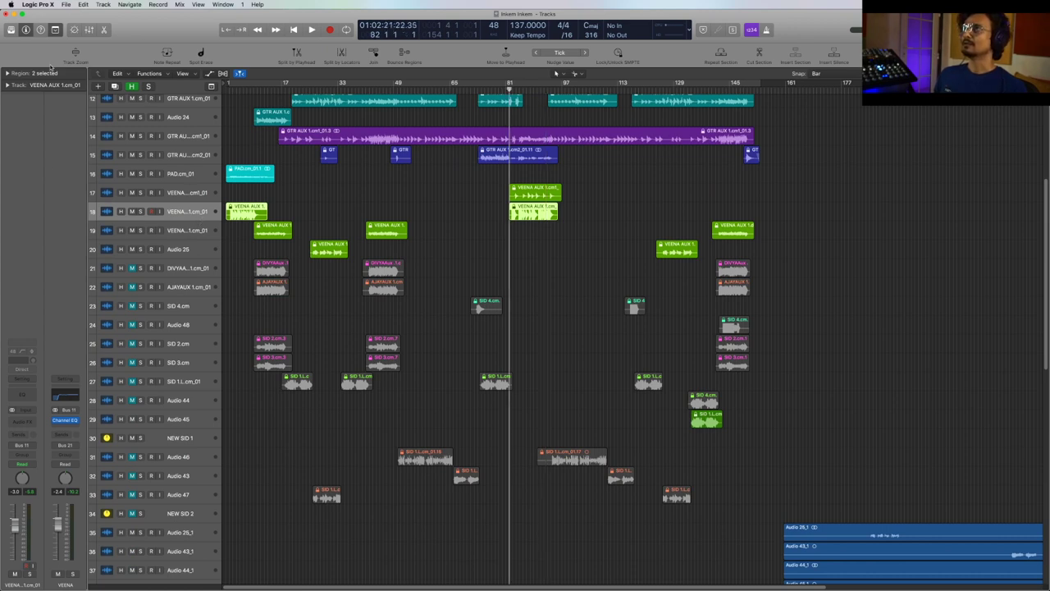
left_click(140, 212)
left_click(141, 248)
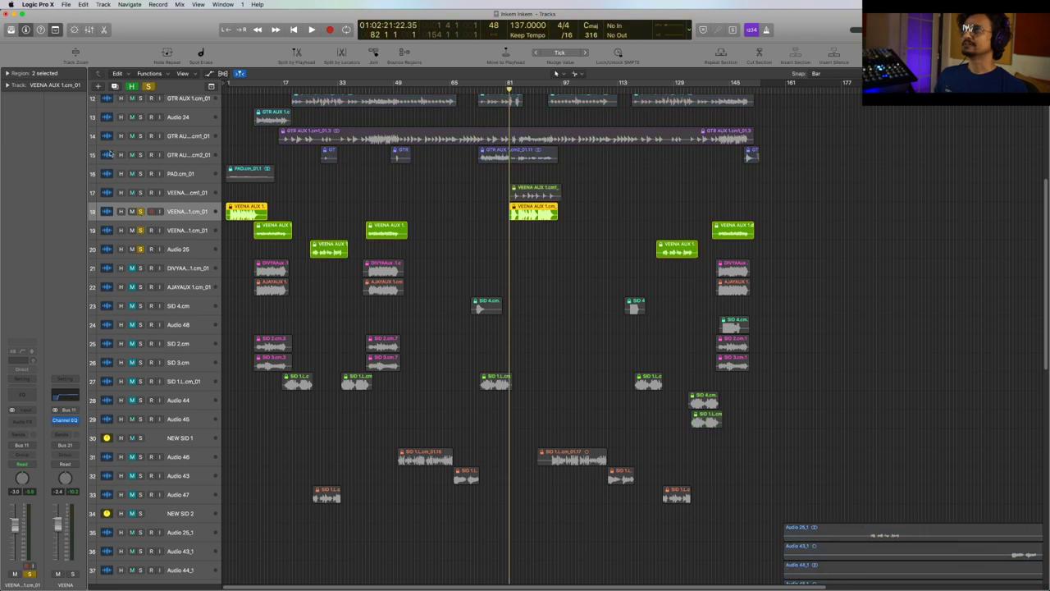
Step: Play the soloed veena tracks while following their routing through the mixer to the VEENA and ALL INST buses
left_click(90, 30)
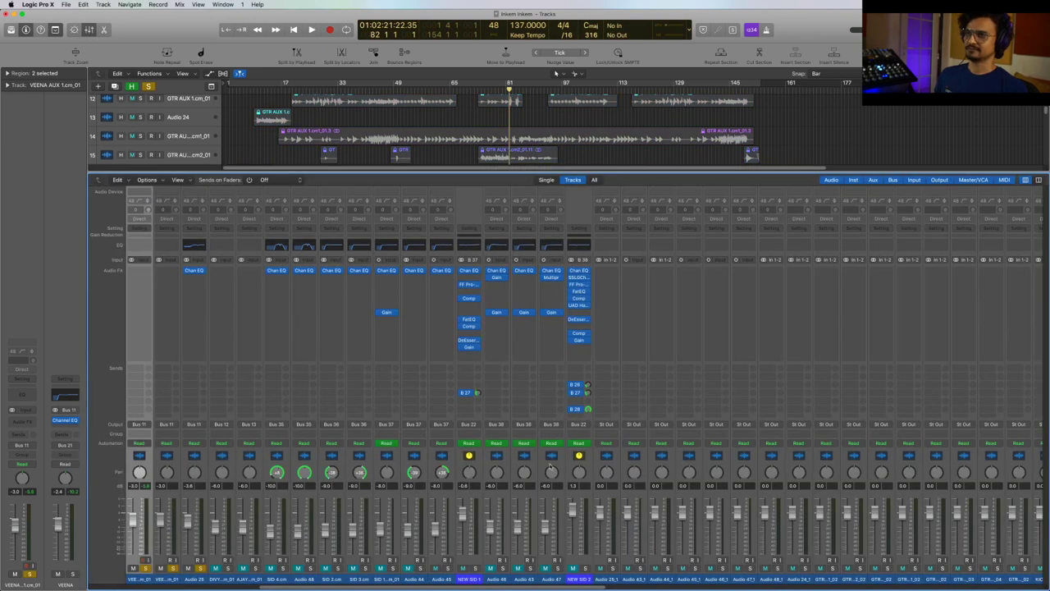
left_click_drag(593, 587, 942, 588)
key("space")
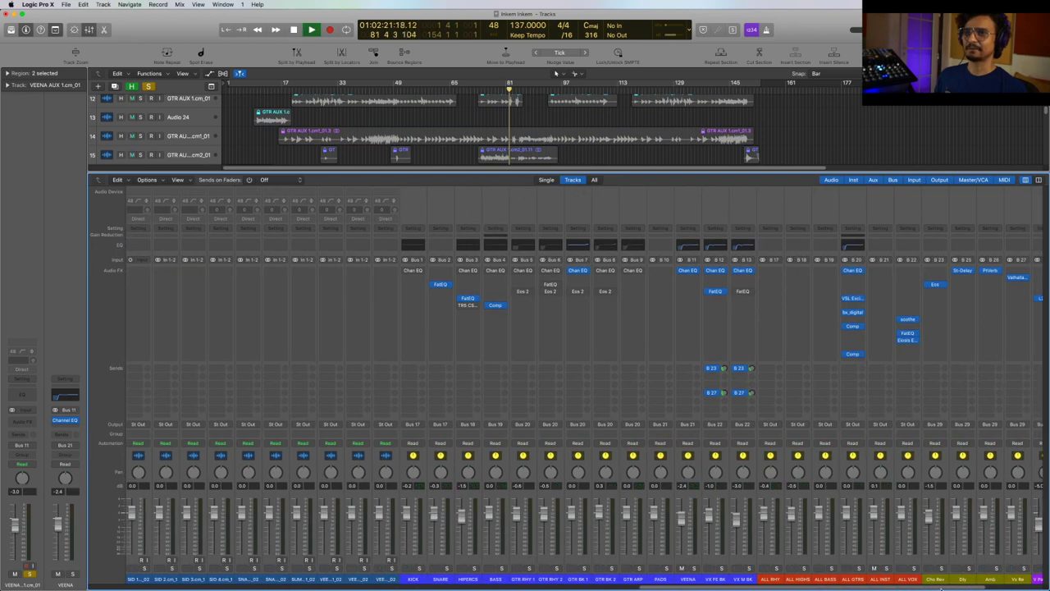
scroll(749, 527, "right", 4)
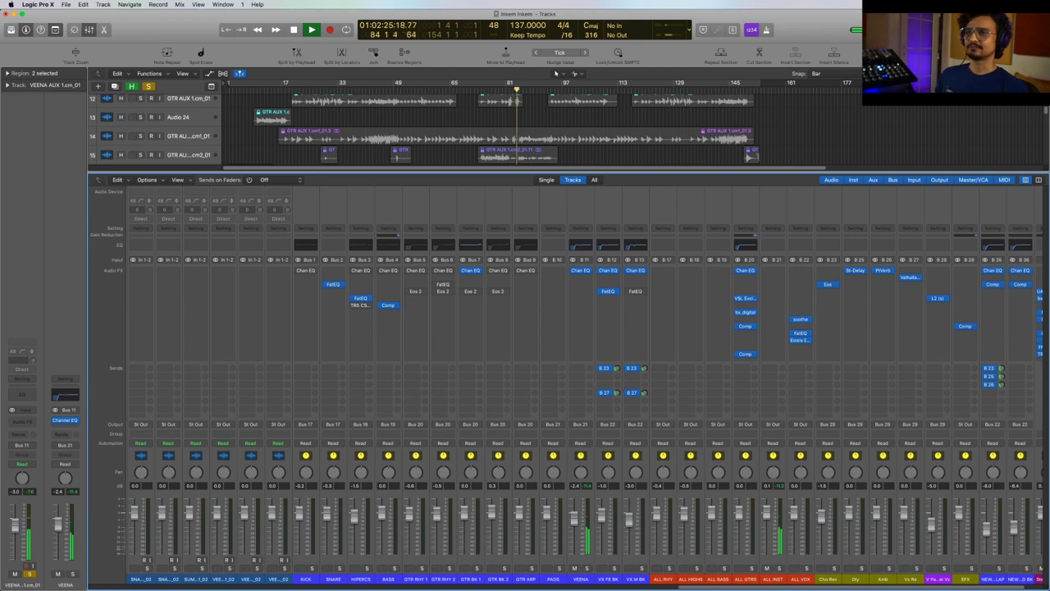
left_click_drag(722, 587, 326, 588)
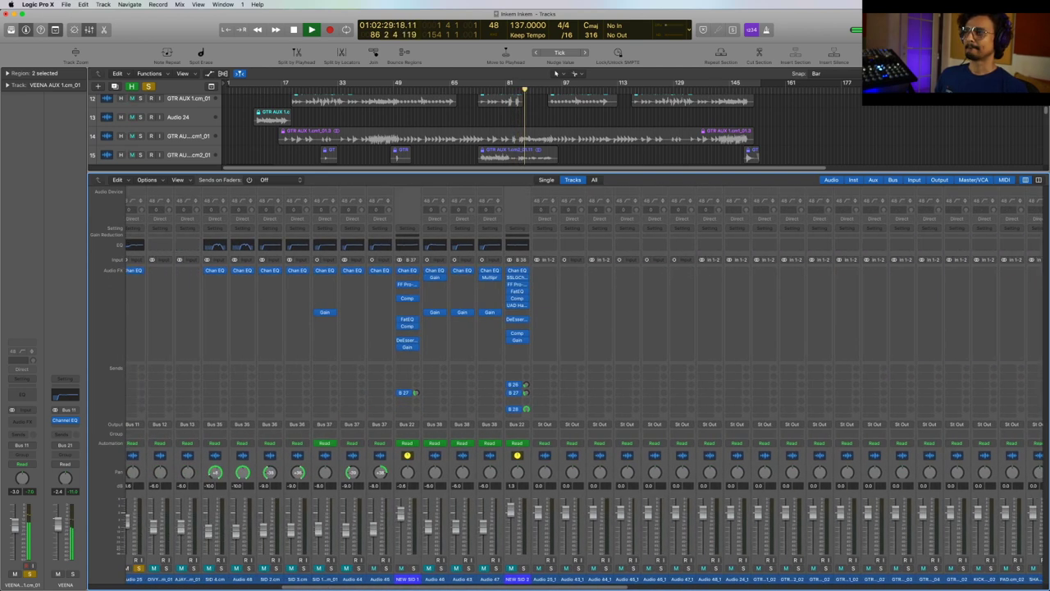
scroll(584, 386, "left", 10)
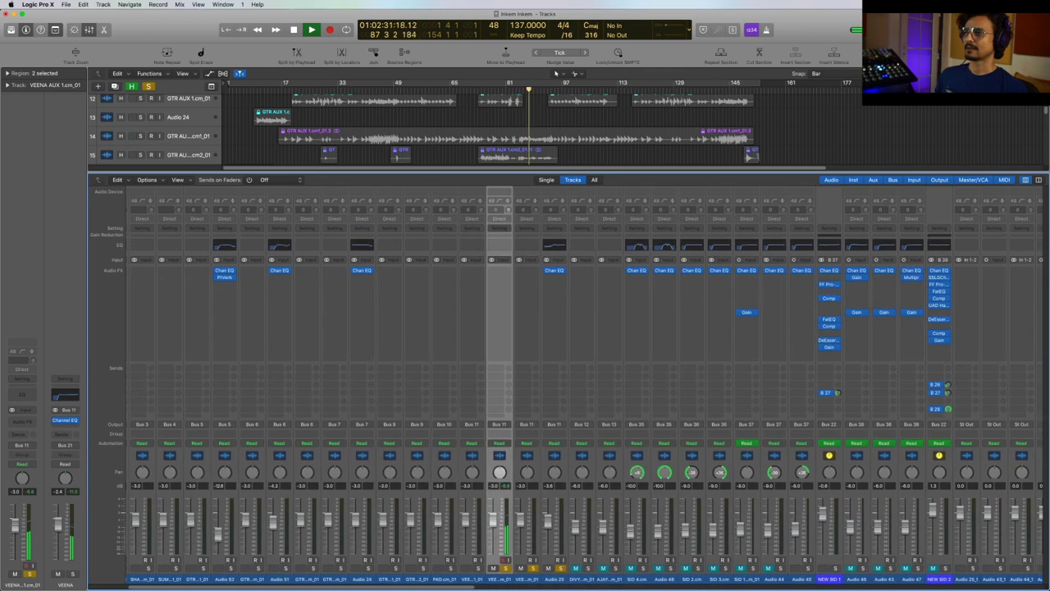
scroll(745, 324, "right", 15)
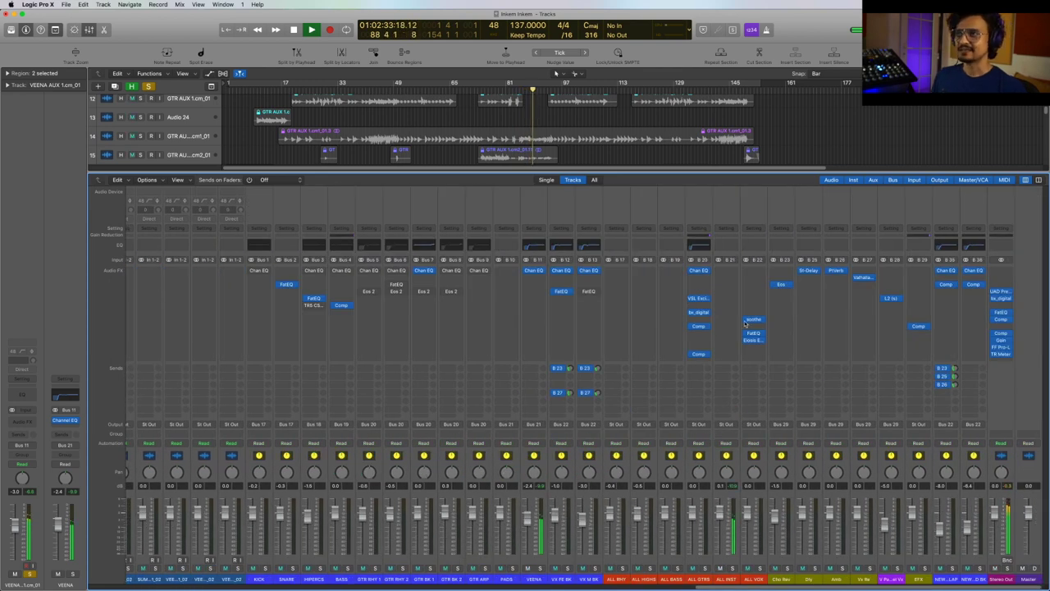
key("space")
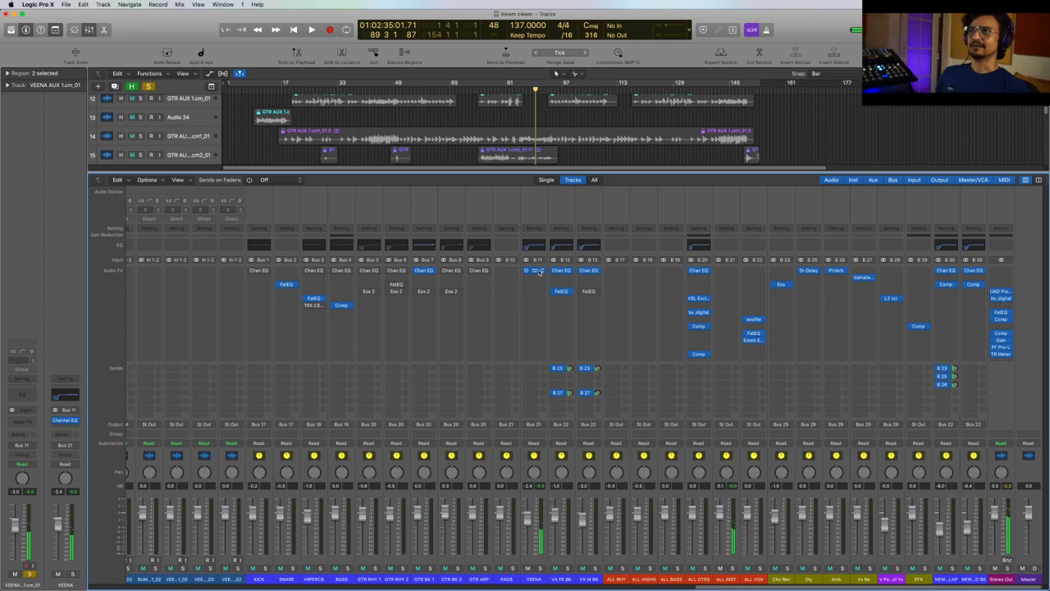
Step: Open the Channel EQ on the VEENA bus and play the passage to examine its curve, keeping the mixer strips visible
left_click(537, 270)
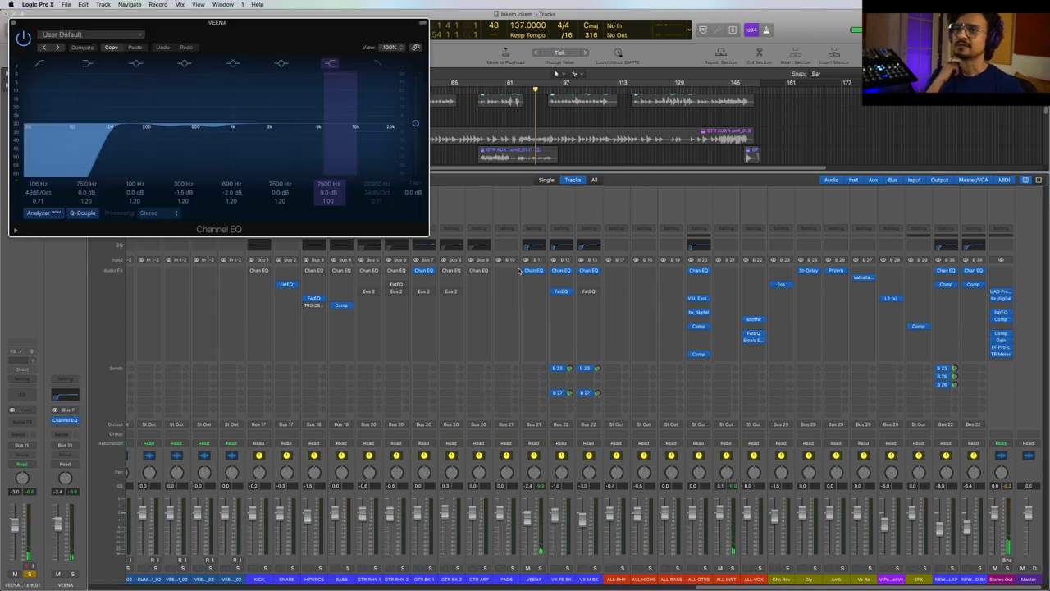
left_click_drag(315, 32, 387, 248)
key("space")
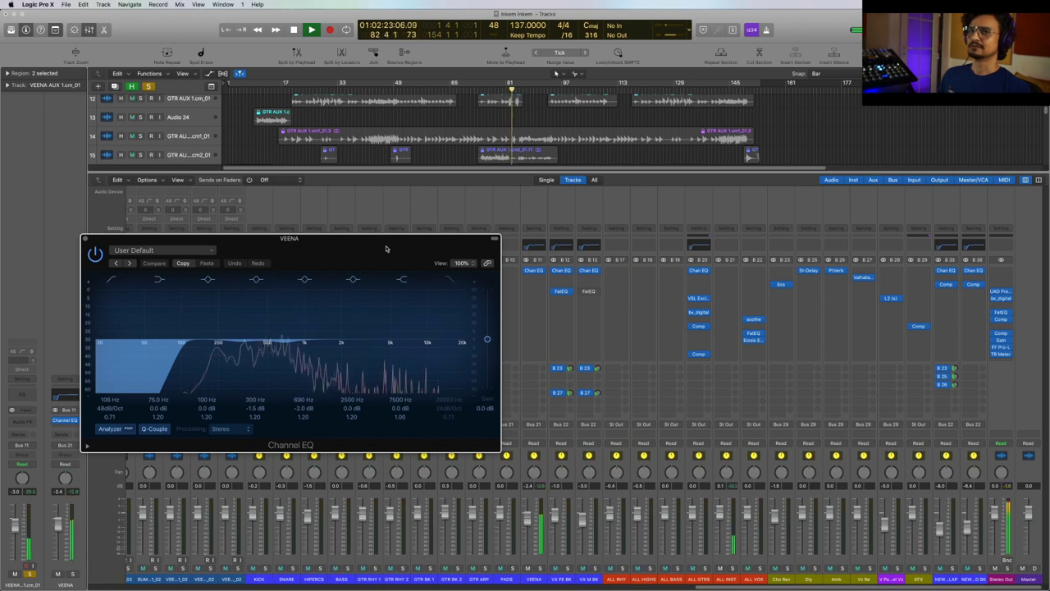
key("space")
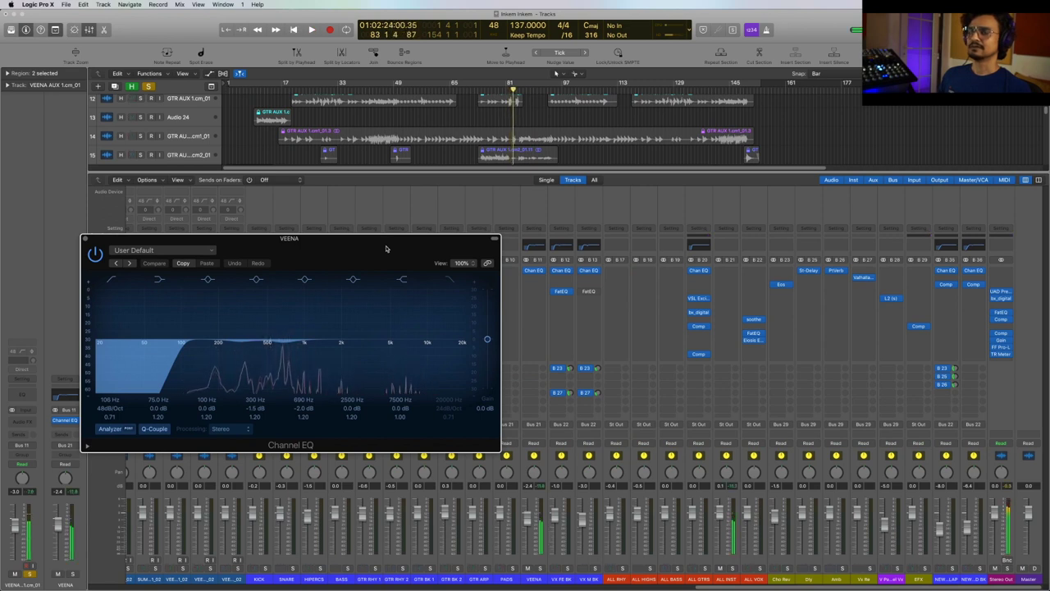
left_click_drag(386, 248, 480, 244)
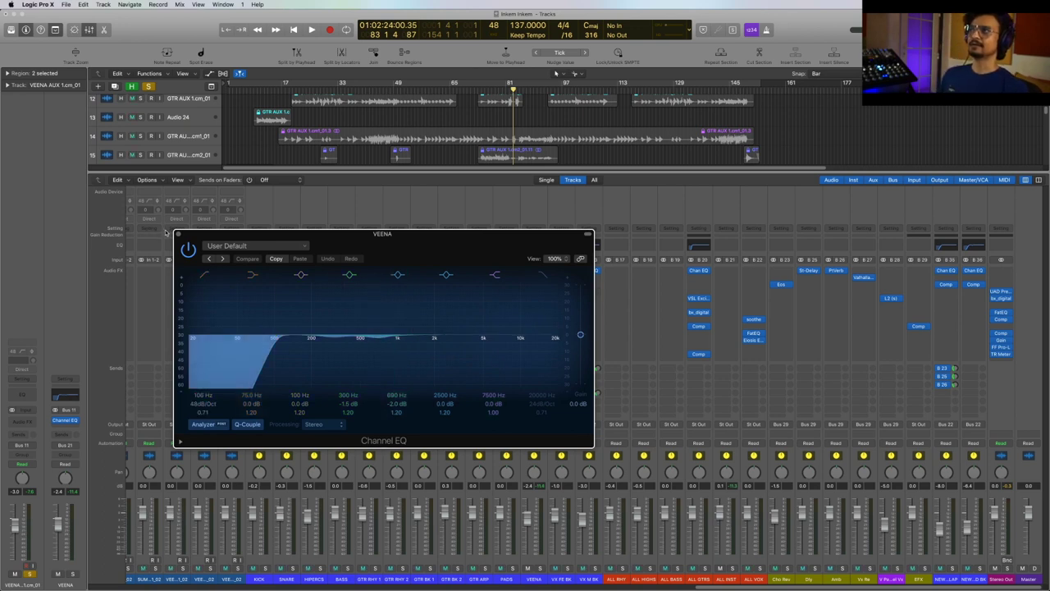
left_click_drag(376, 246, 551, 146)
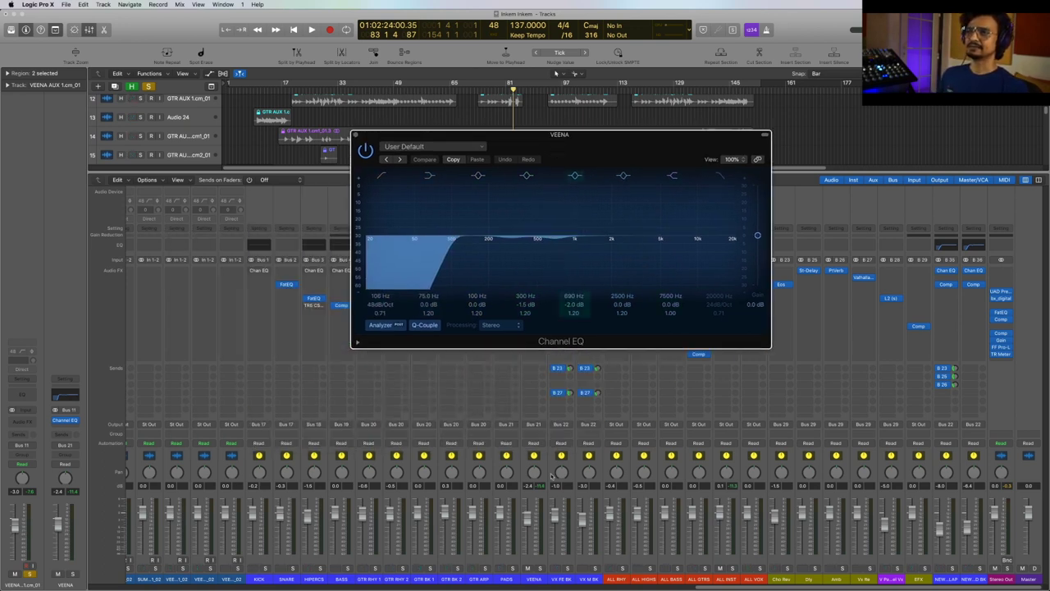
Step: Solo the ALL GTRS bus alongside the veena and play the passage with the VEENA Channel EQ active
key("space")
left_click(704, 568)
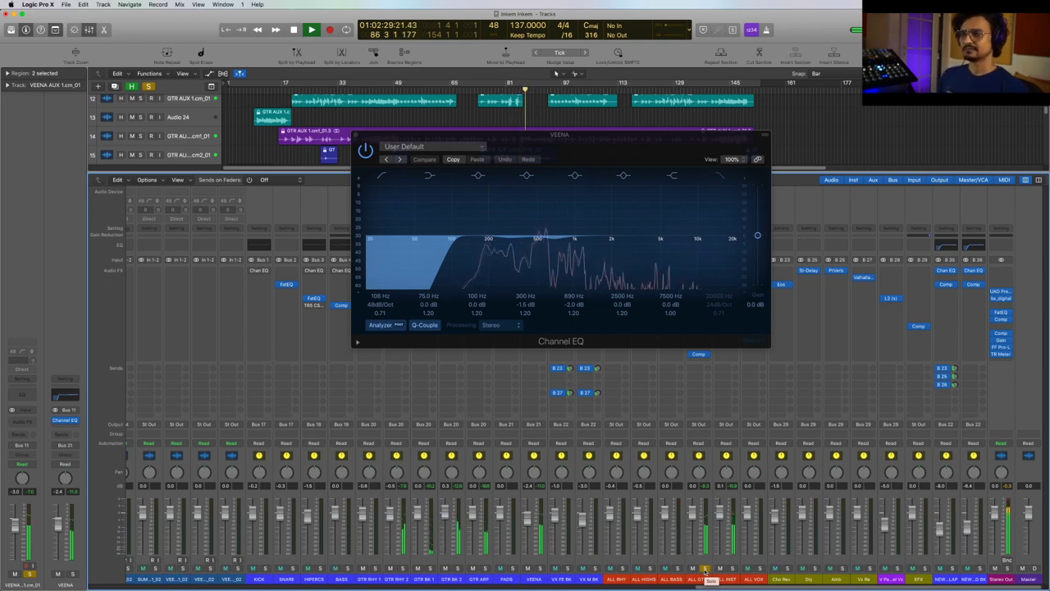
left_click(380, 174)
key("space")
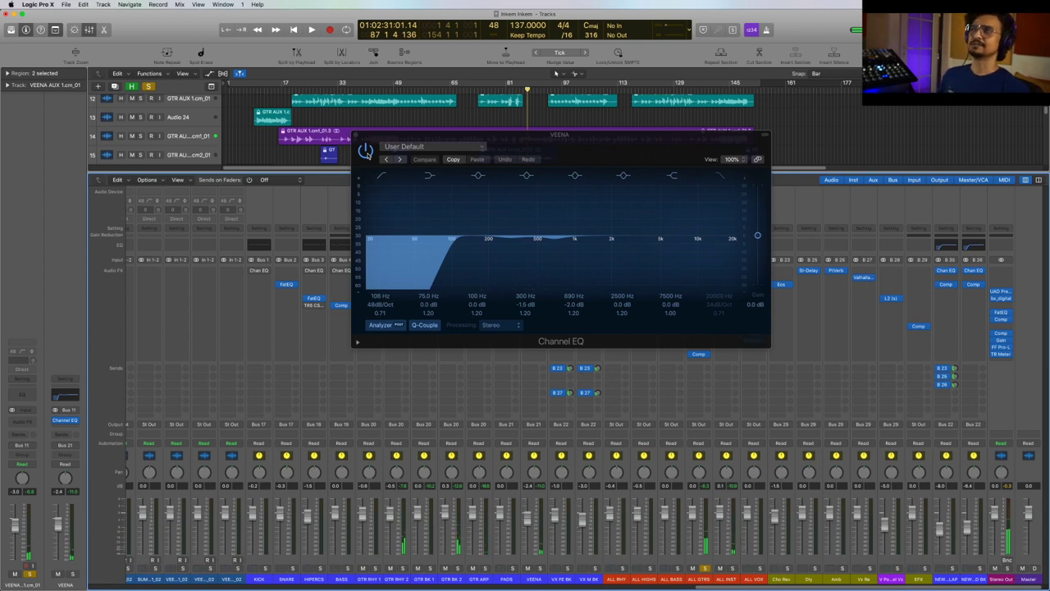
Step: Bypass the VEENA Channel EQ, replay the passage, and re-enable the EQ during playback to compare
left_click(366, 152)
key("space")
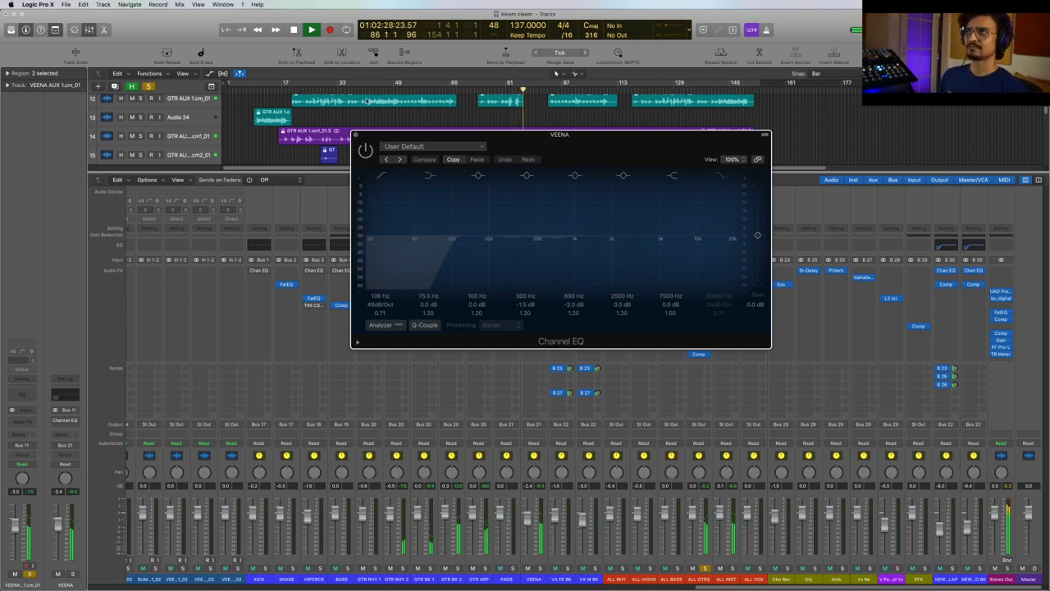
left_click(365, 150)
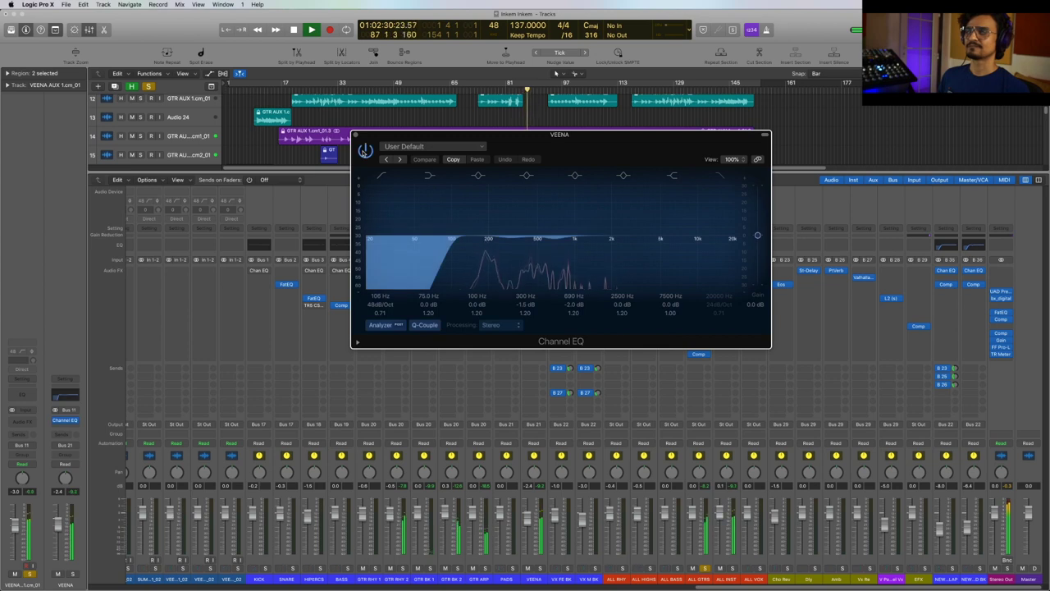
Step: Close the VEENA Channel EQ, stop playback, and clear all solos and the region selection
left_click(355, 135)
key("space")
left_click(149, 87)
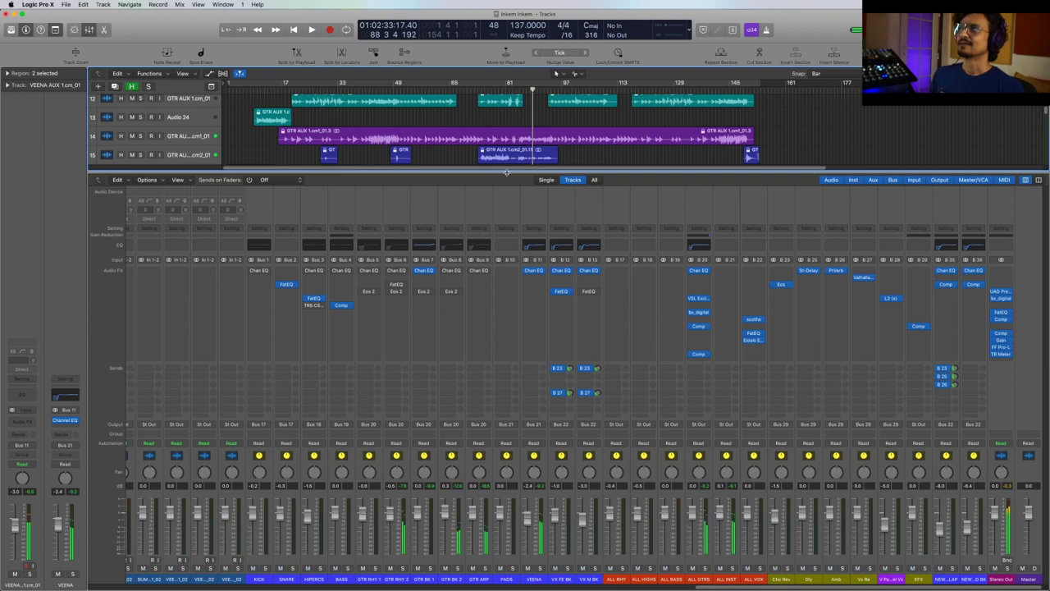
left_click(869, 131)
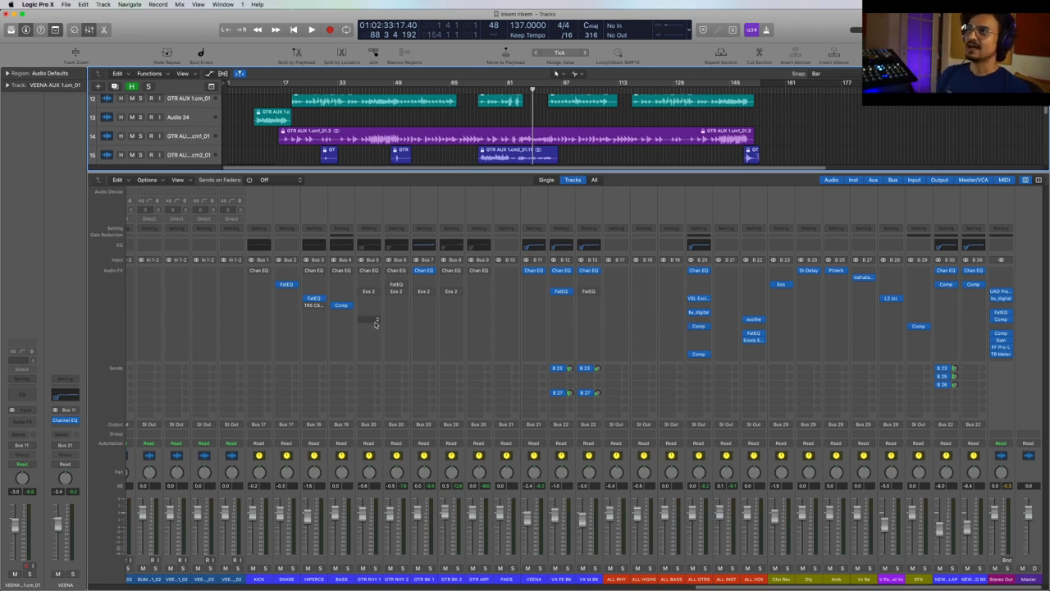
Step: Inspect the bypassed Channel EQ settings on the HIPERCS and BASS buses, closing each plug-in window
left_click(312, 271)
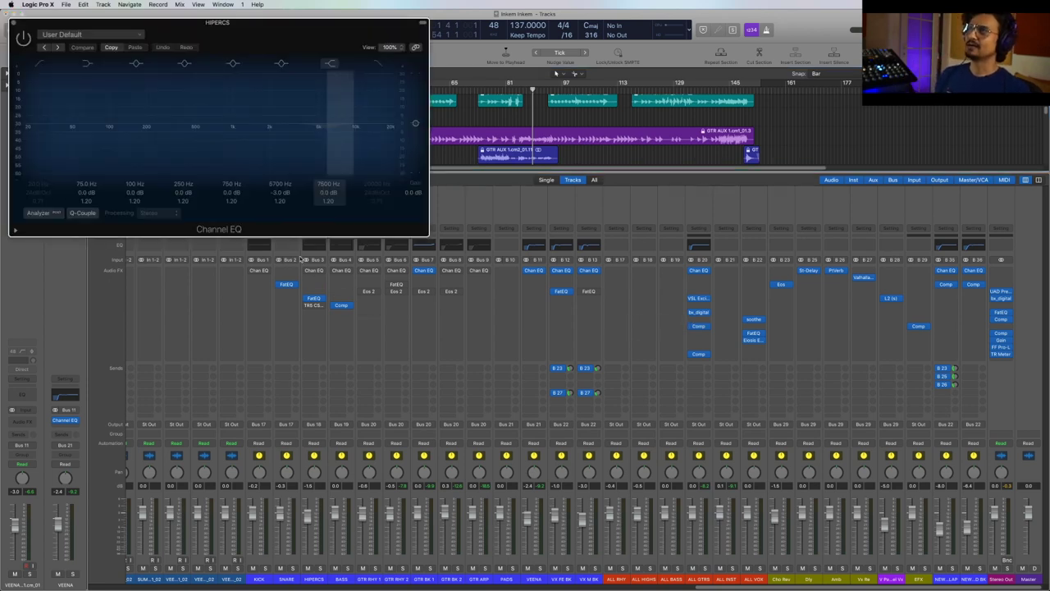
left_click(313, 273)
left_click(342, 272)
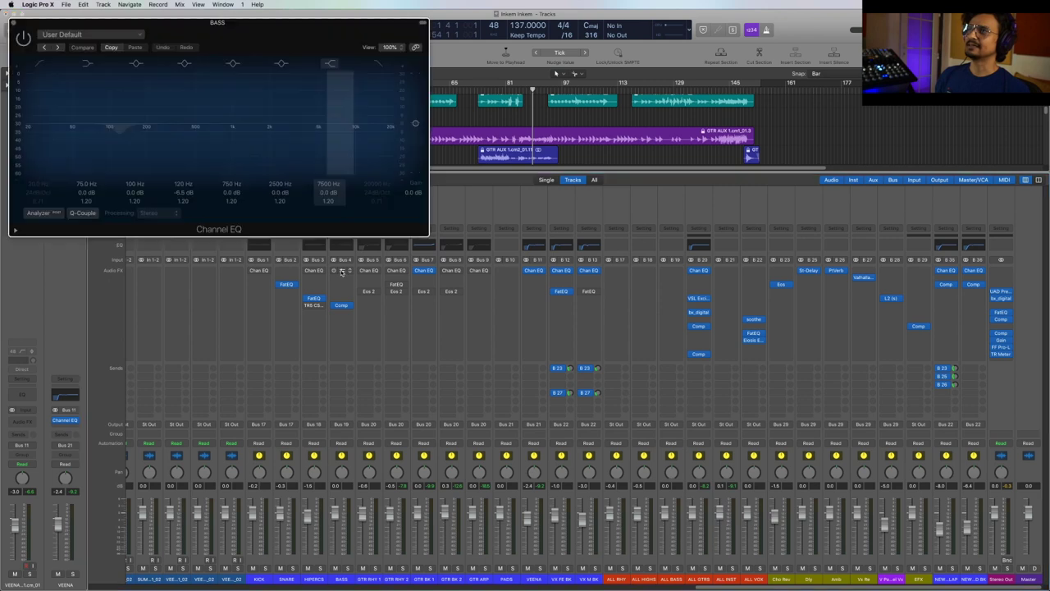
left_click(342, 272)
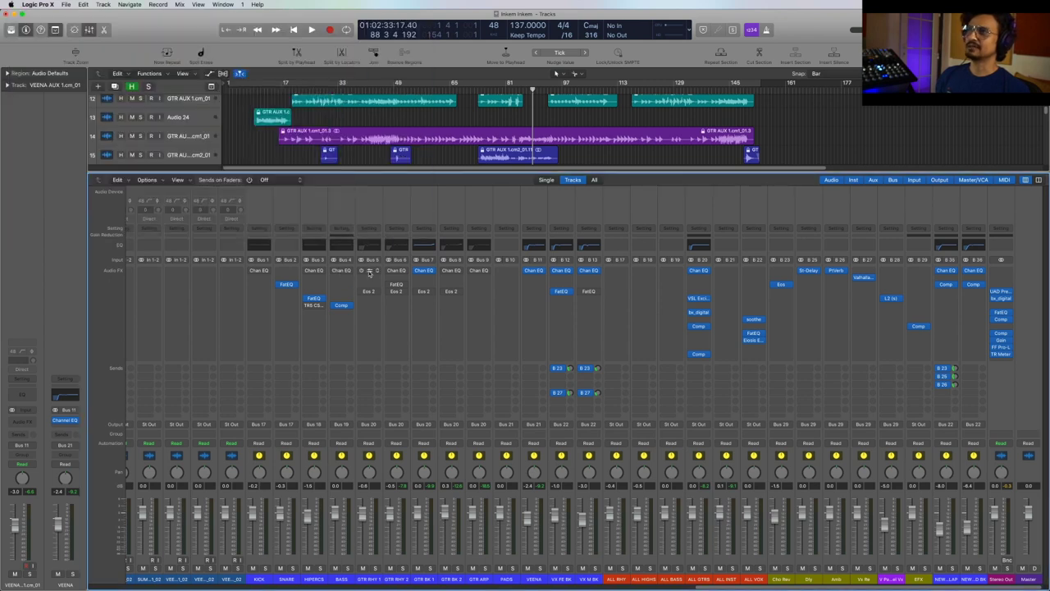
Step: Inspect the Channel EQ and Eos 2 plug-ins on the GTR RHY 1 bus, closing each window
left_click(369, 272)
left_click(369, 271)
left_click(370, 291)
left_click(369, 292)
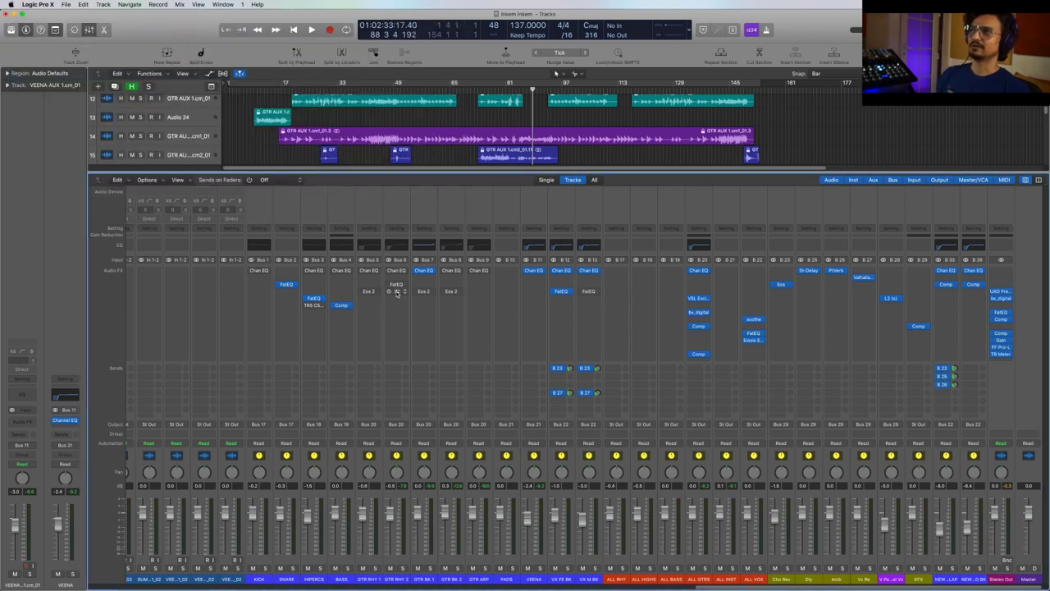
Step: Inspect the Eos 2, FatEQ and Channel EQ plug-ins on the GTR RHY 2 bus, closing each window
left_click(397, 291)
left_click(397, 291)
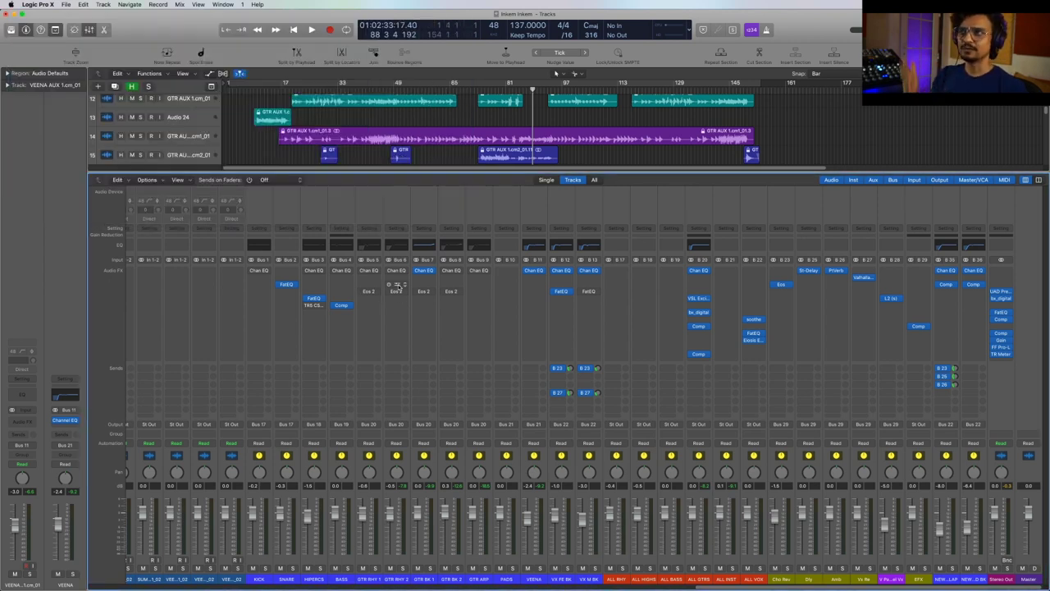
left_click(398, 286)
left_click(398, 285)
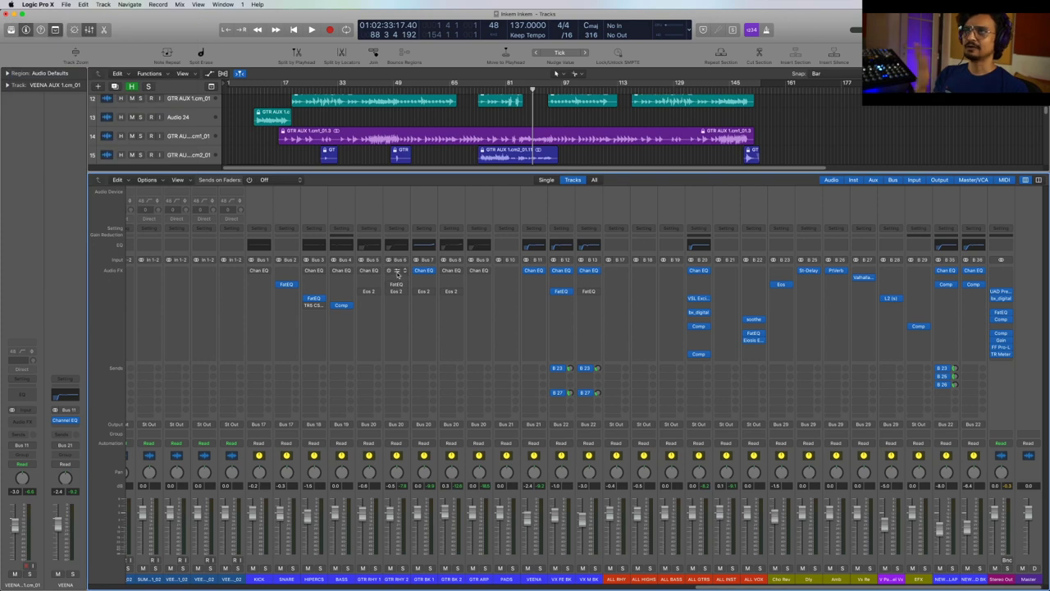
left_click(397, 271)
left_click(397, 272)
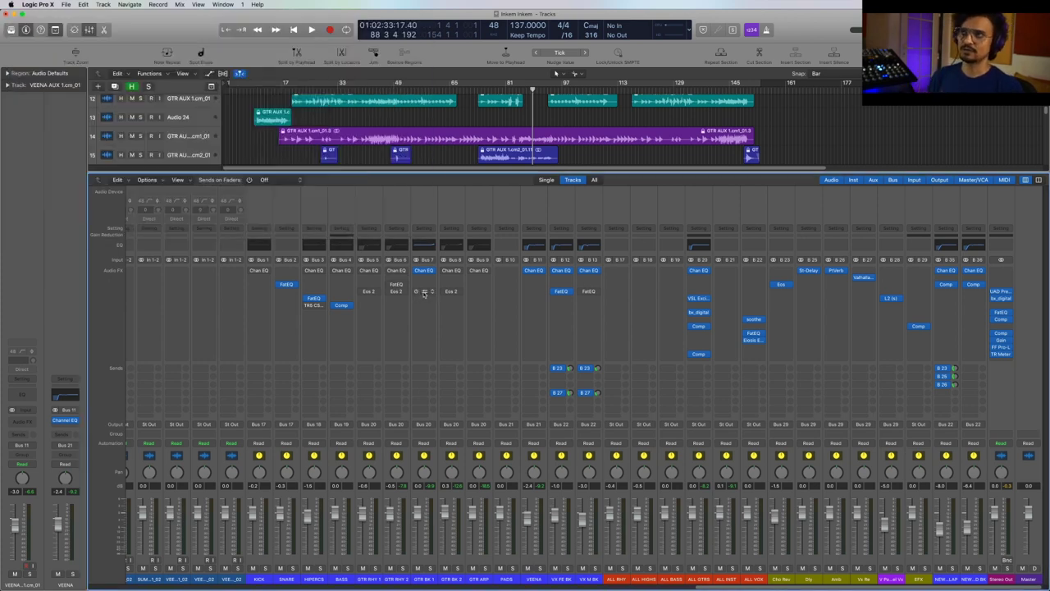
Step: Inspect the Eos 2 plug-ins on the GTR BK 1 and GTR BK 2 buses, closing each window
left_click(424, 292)
left_click(424, 293)
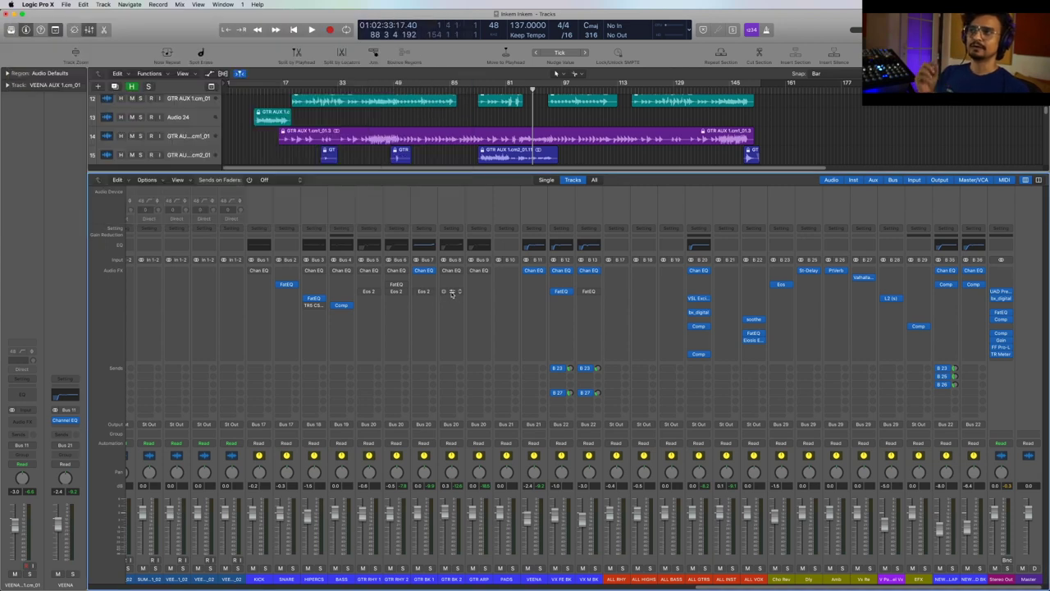
left_click(452, 292)
left_click(452, 292)
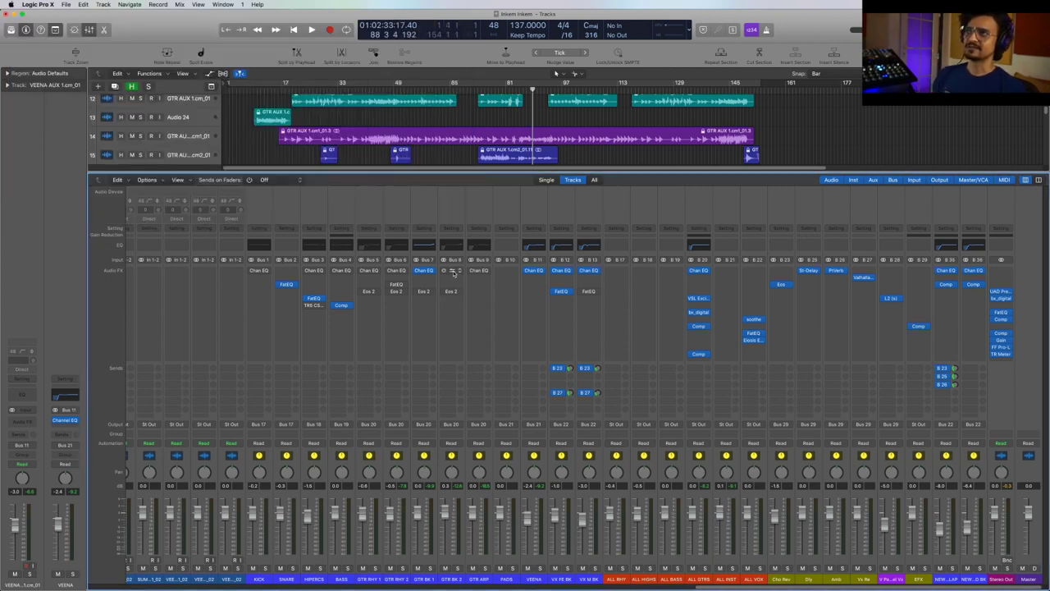
Step: Inspect the Channel EQ on the GTR BK 2 and GTR ARP buses and the FatEQ on VX M BK, closing each window
left_click(452, 273)
left_click(453, 273)
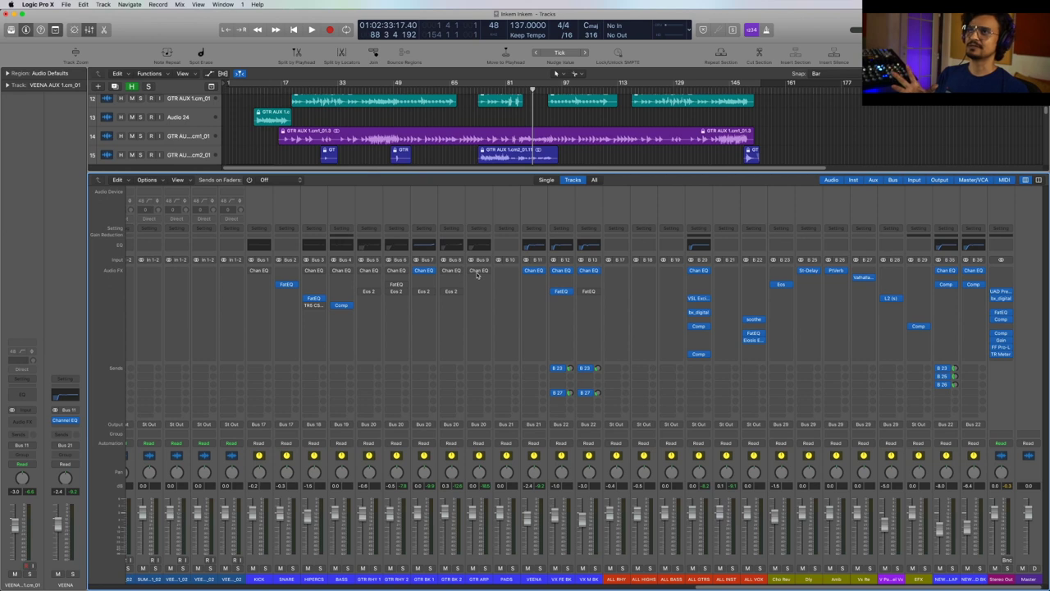
left_click(480, 273)
left_click(480, 273)
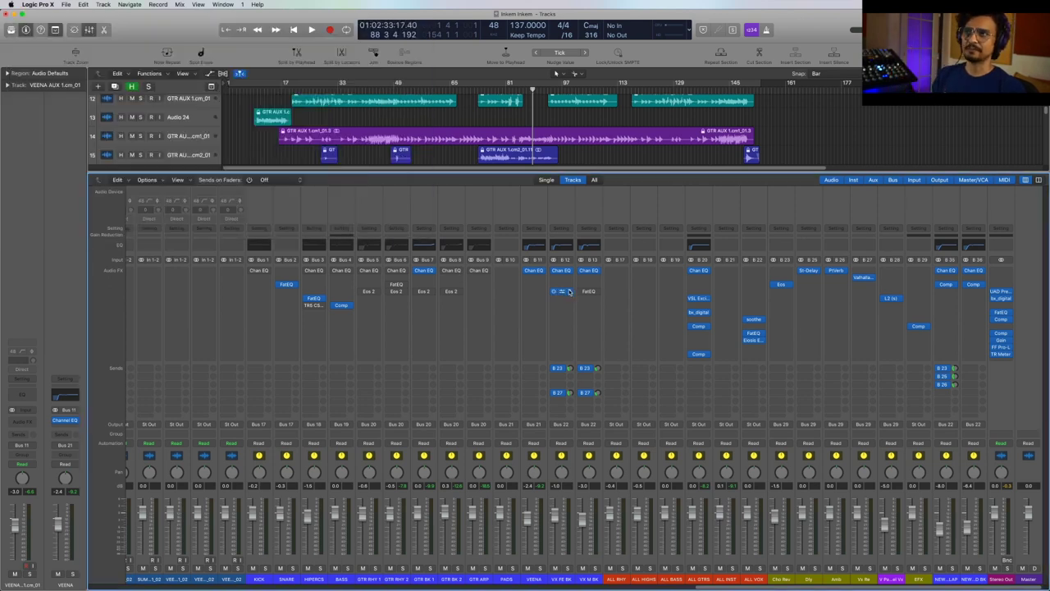
left_click(589, 293)
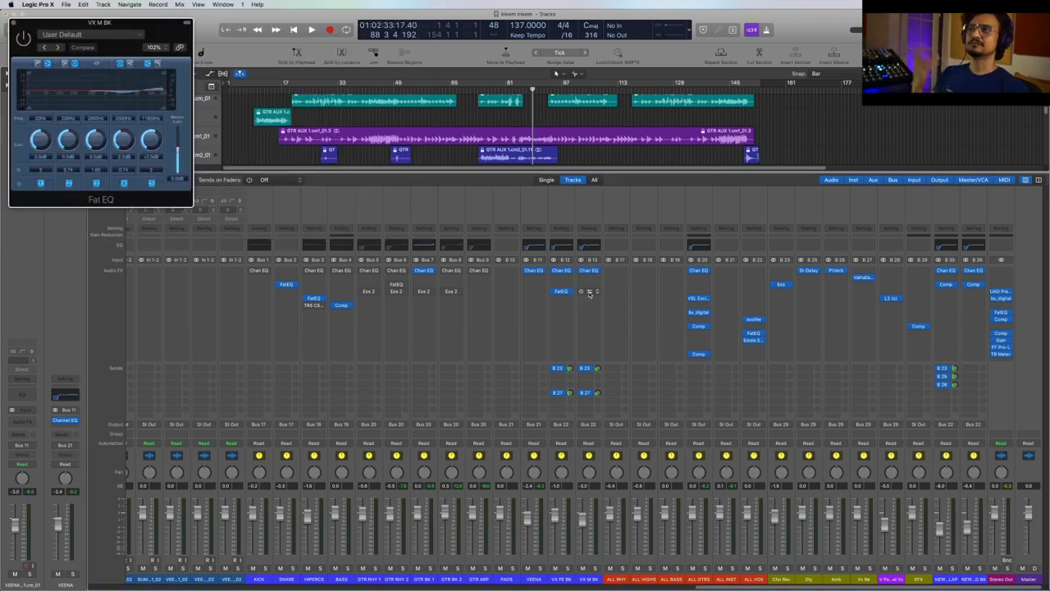
left_click(590, 293)
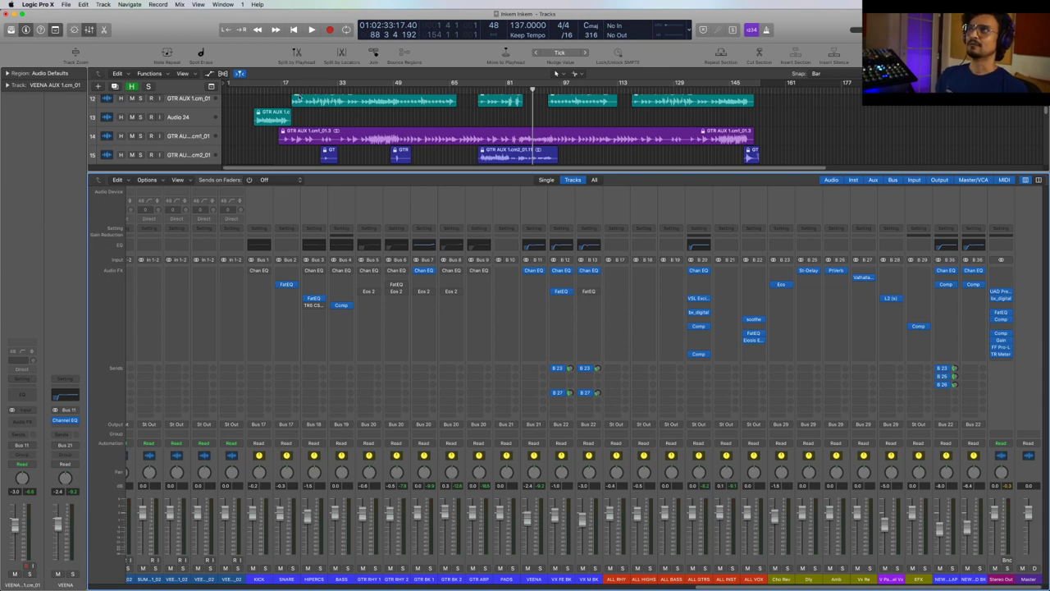
Step: Audition the instrumental mix from about bar 19, and again from about bar 24, then stop playback
left_click(293, 89)
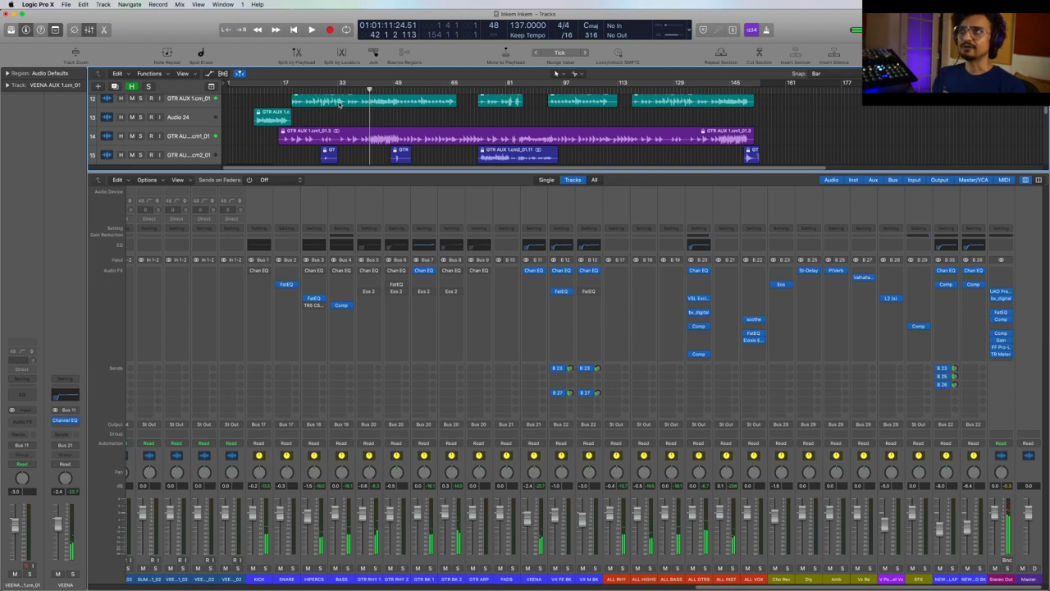
left_click(310, 88)
key("space")
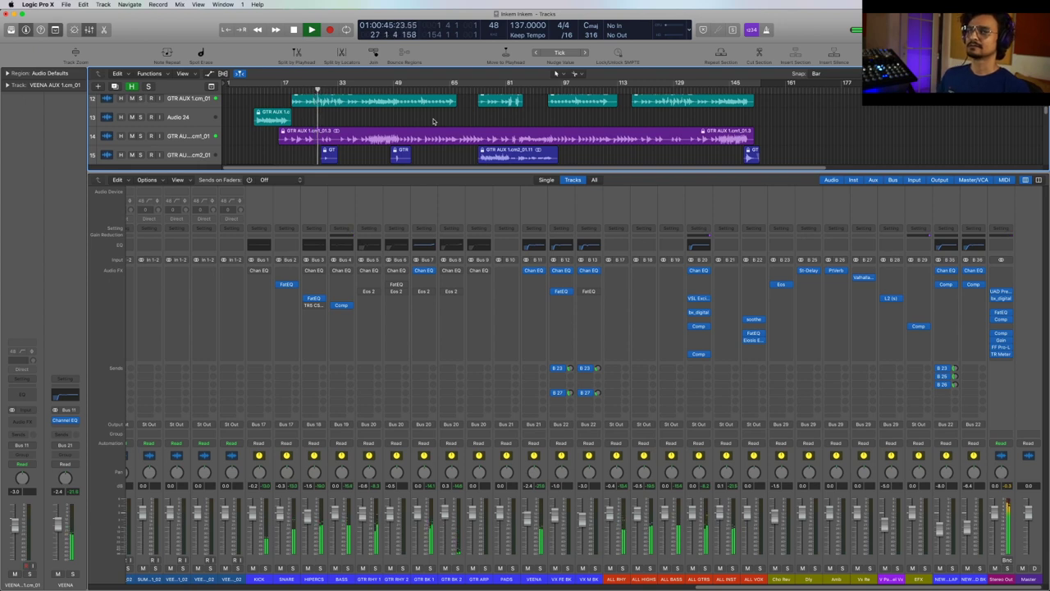
key("space")
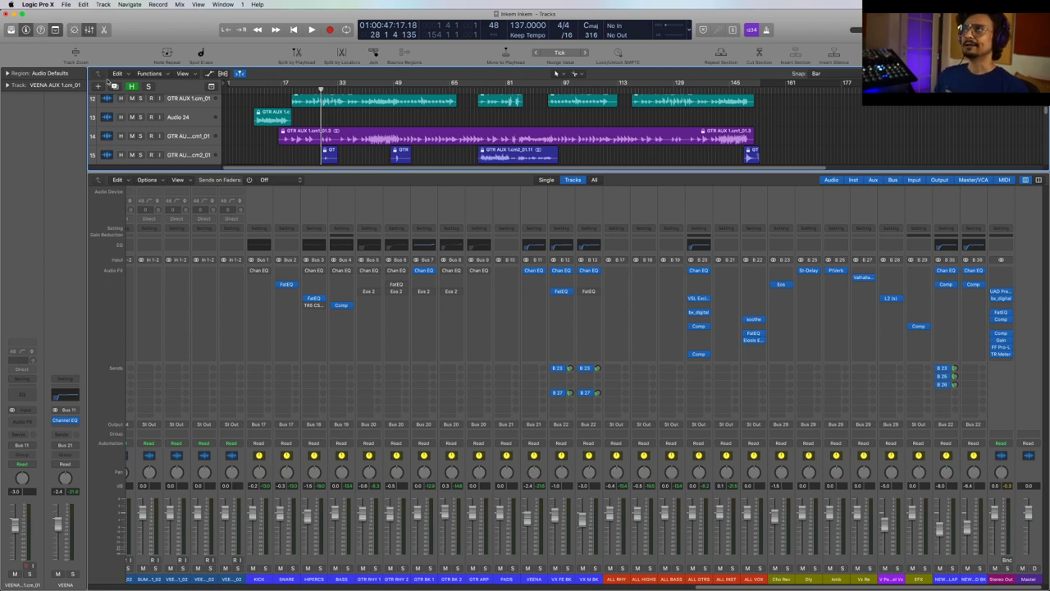
Step: Unmute the backing vocal tracks 21 to 26 in the arrangement
left_click(89, 30)
scroll(391, 298, "down", 2)
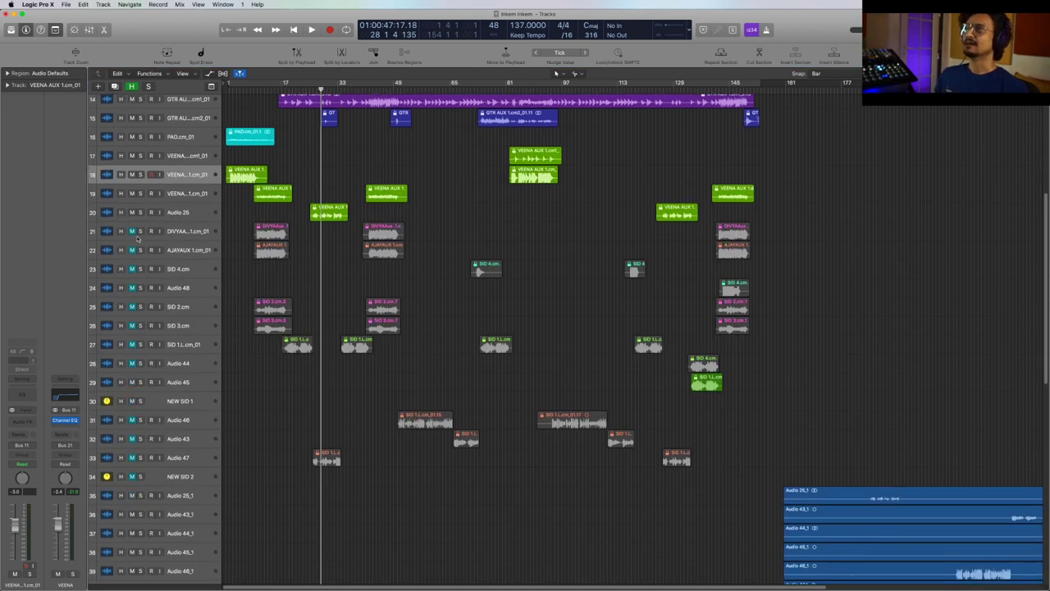
left_click_drag(134, 233, 139, 325)
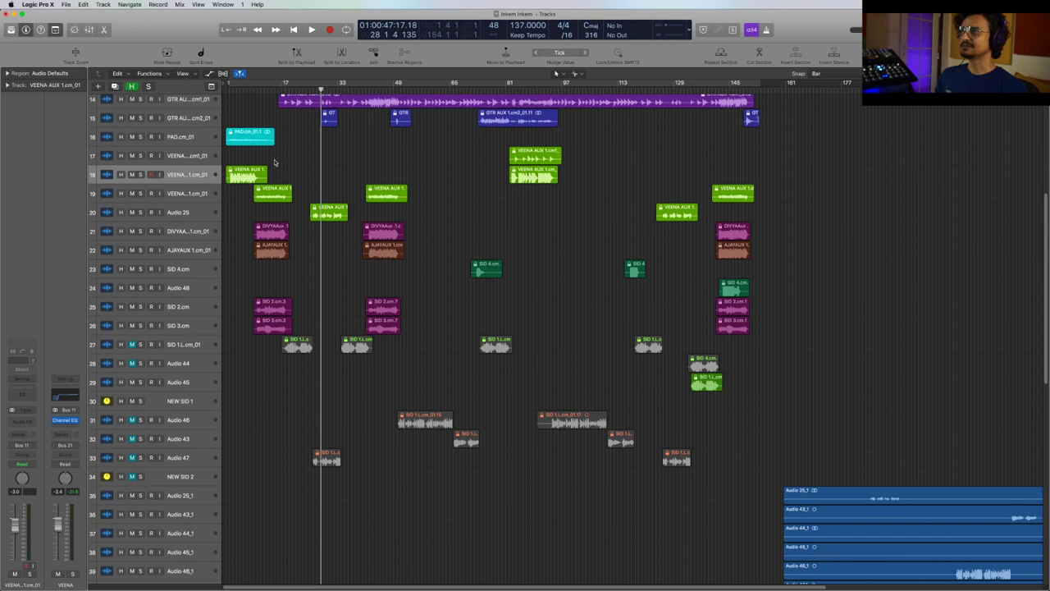
Step: Play the mix with backing vocals from about bar 9 while watching the bus channels in the mixer, then stop
left_click(256, 84)
key("space")
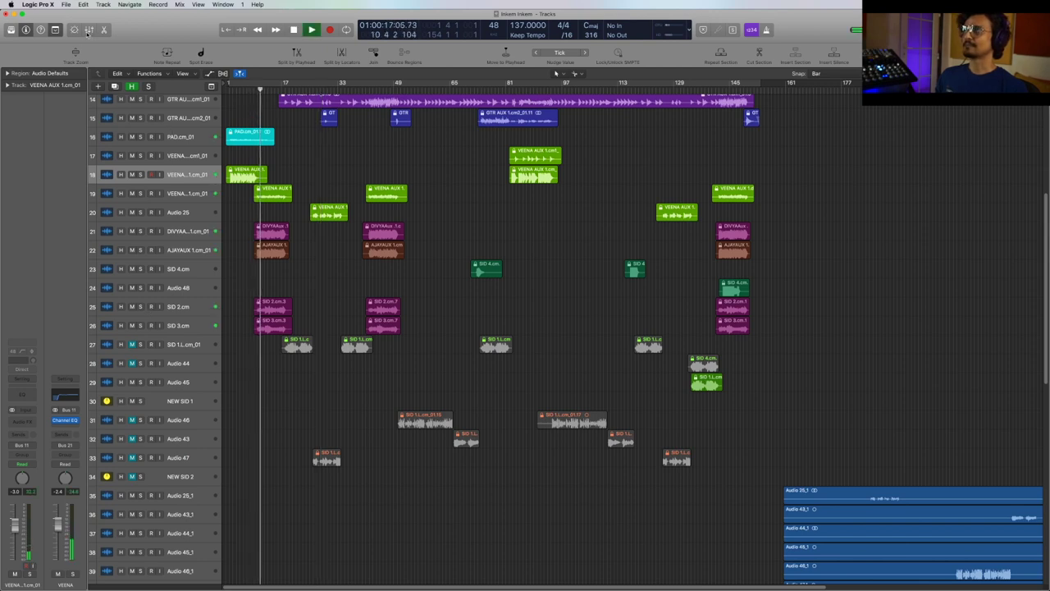
key("x")
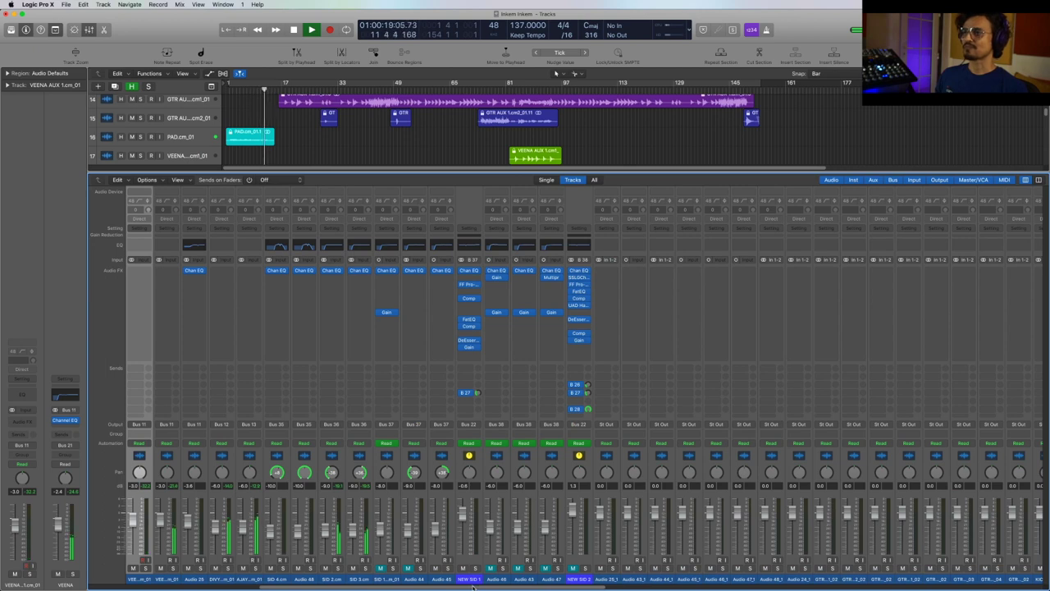
left_click_drag(473, 586, 688, 587)
scroll(750, 482, "right", 10)
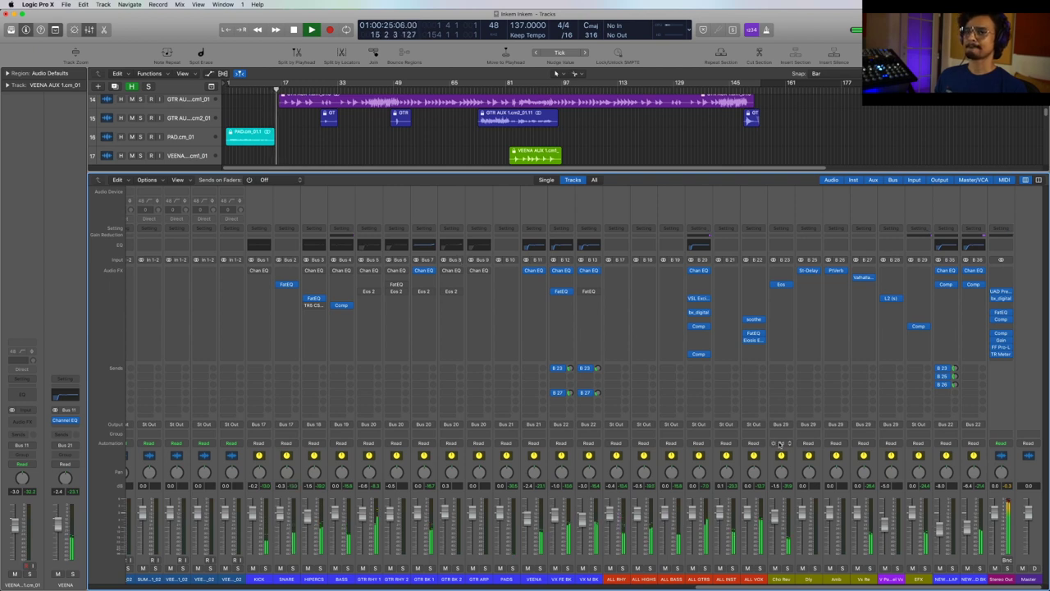
key("space")
Step: Compare playback of the backing vocal section with the EFX bus muted and unmuted
left_click(913, 568)
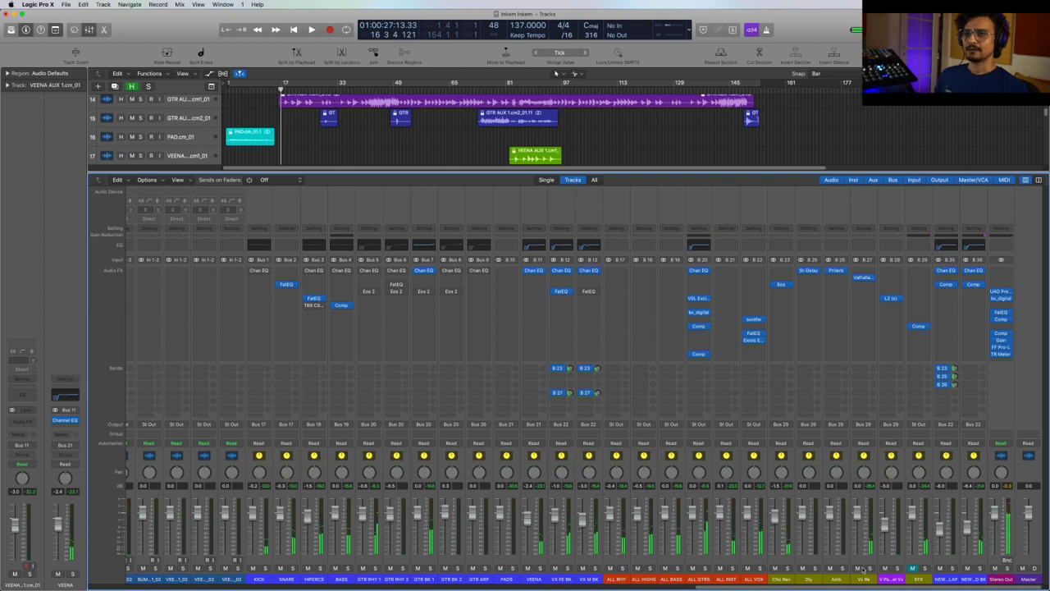
key("space")
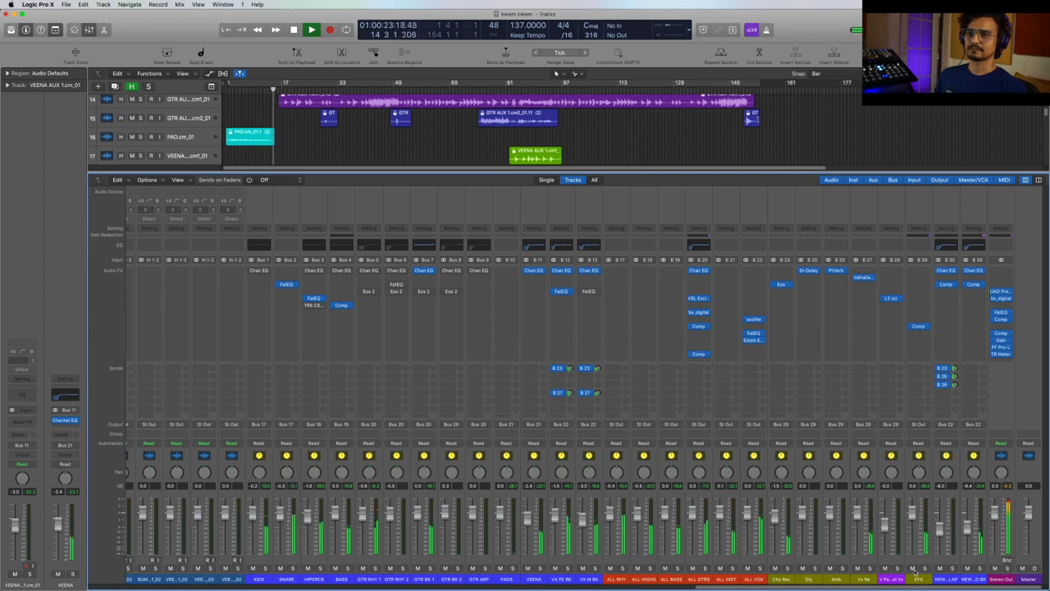
key("space")
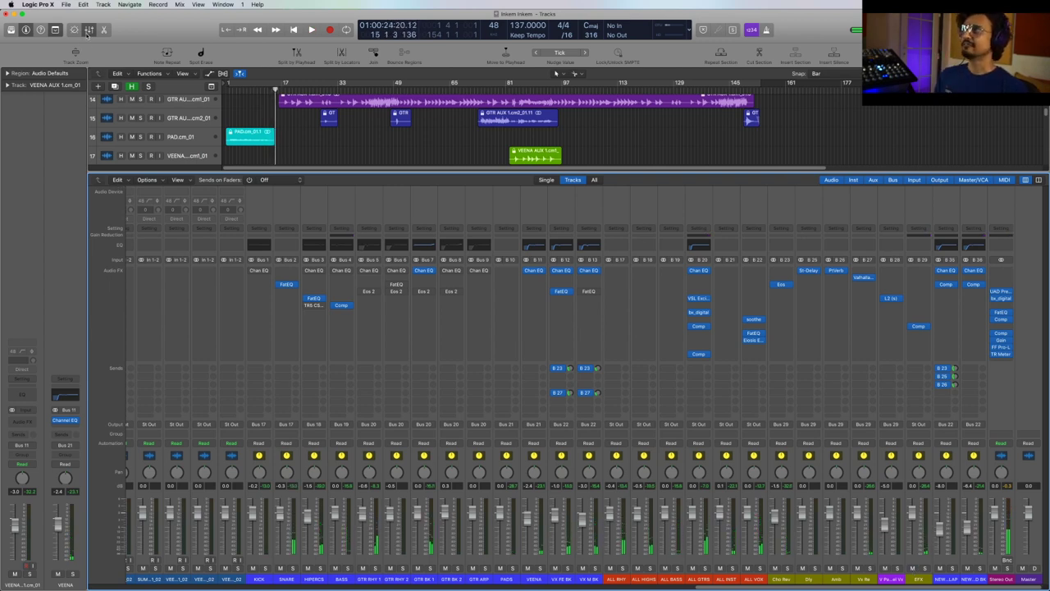
Step: Place the playhead at bar 17 and unmute vocal tracks 27, 28, 31, 32 and 33
key("x")
left_click(283, 87)
left_click(132, 344)
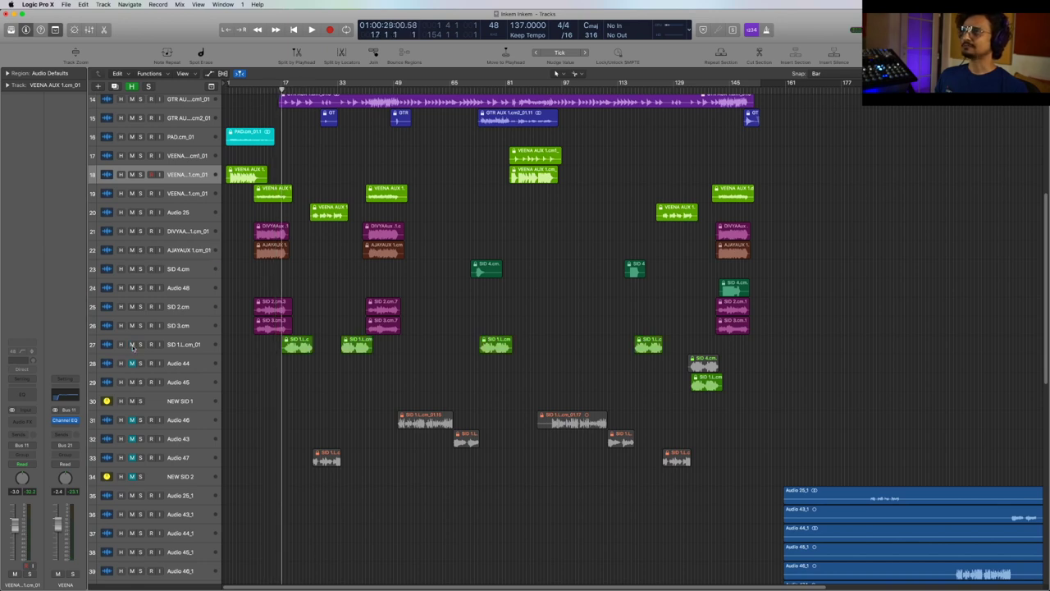
left_click(132, 363)
left_click(133, 420)
left_click(132, 438)
left_click(132, 457)
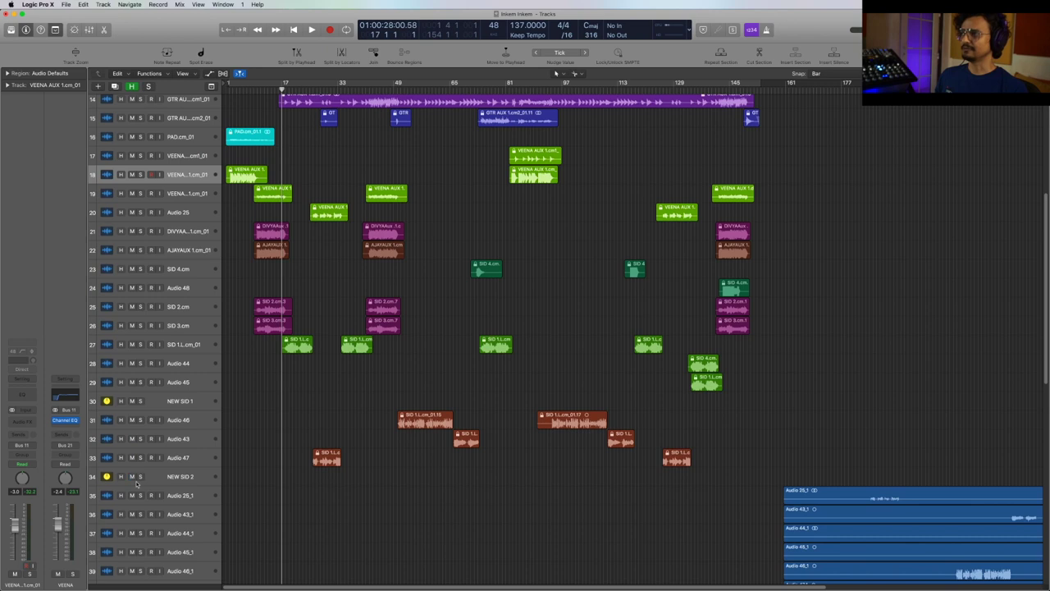
Step: Play the full mix with vocals from bar 17 and toggle the EFX bus mute to compare the sound
left_click(89, 29)
key("space")
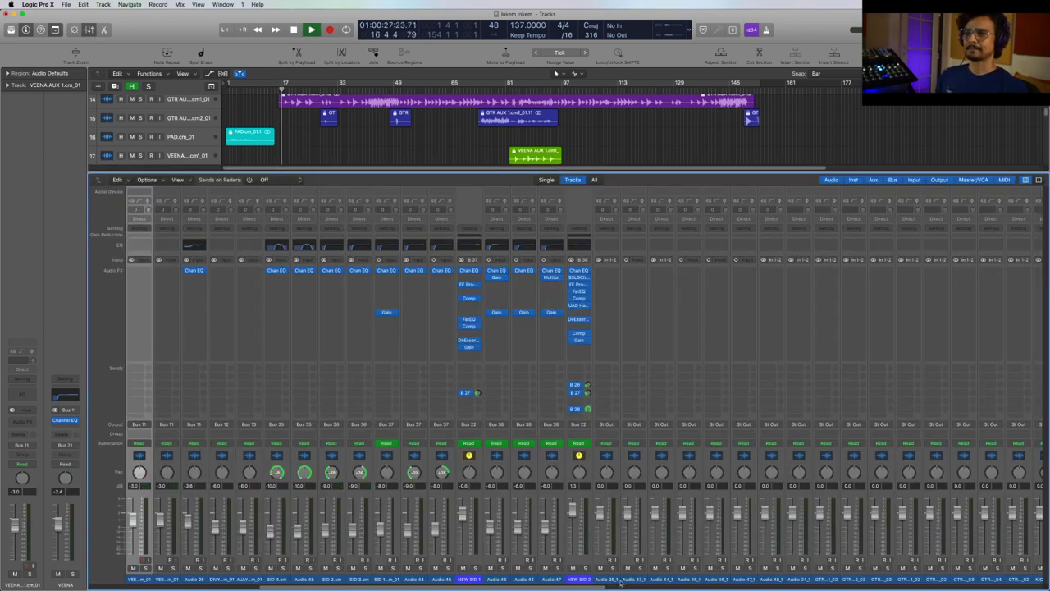
scroll(722, 589, "right", 5)
scroll(724, 589, "right", 5)
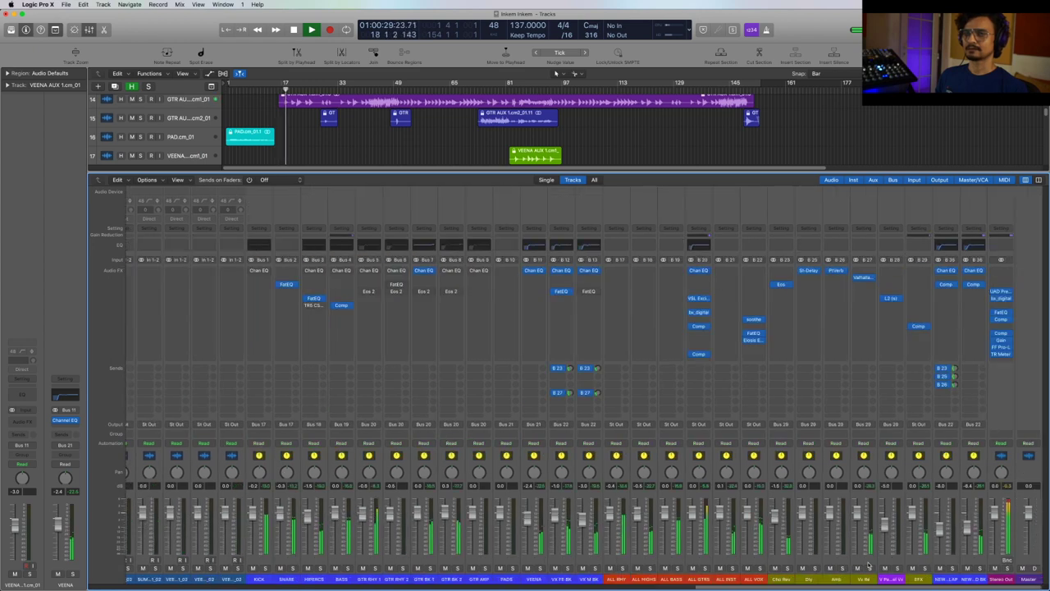
left_click(912, 568)
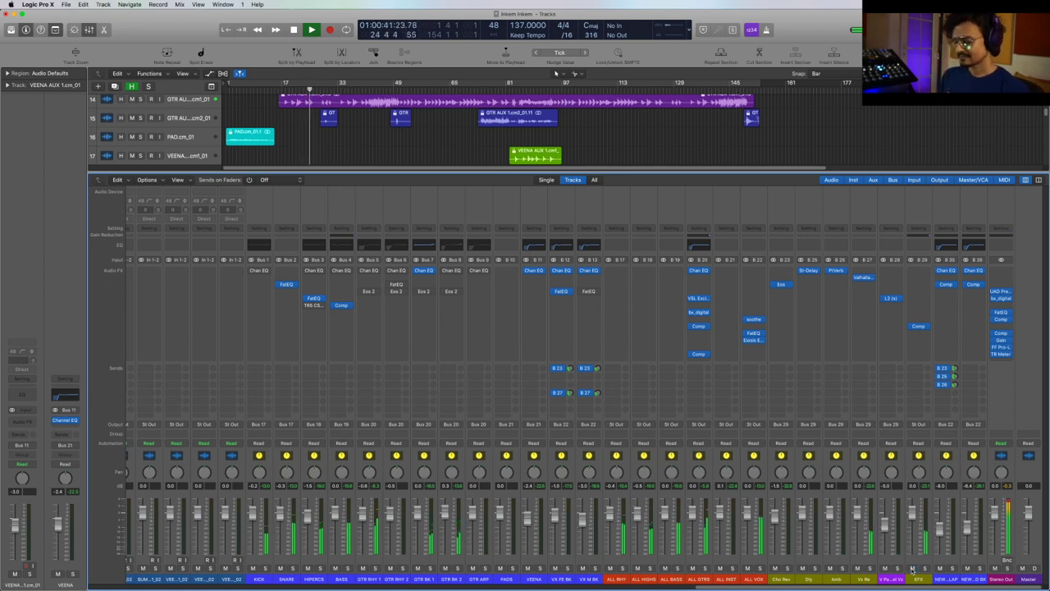
key("space")
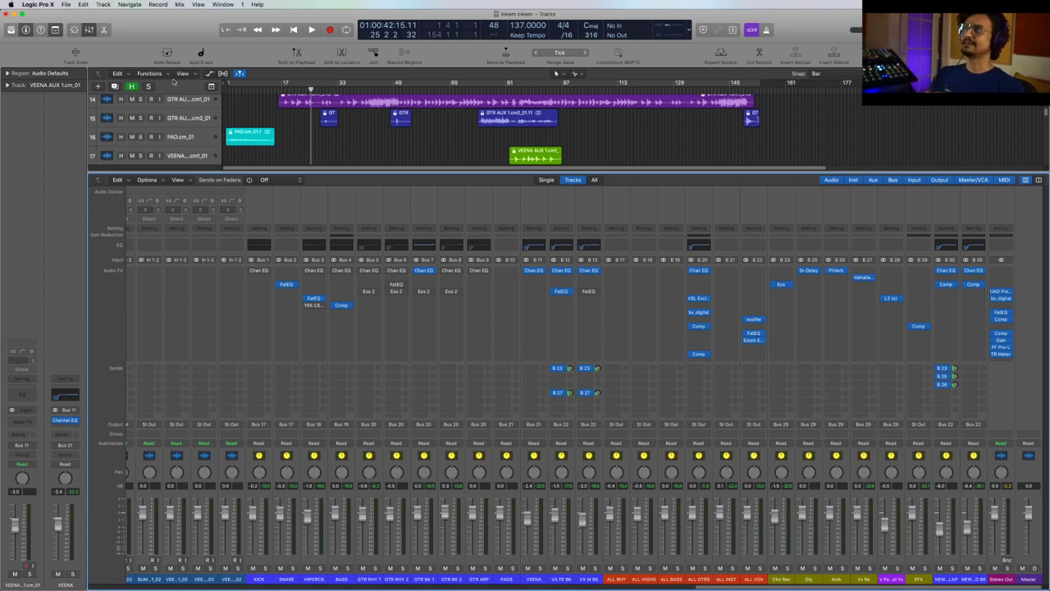
Step: Select backing vocal track 21 and review the track and bus channels in the mixer
key("x")
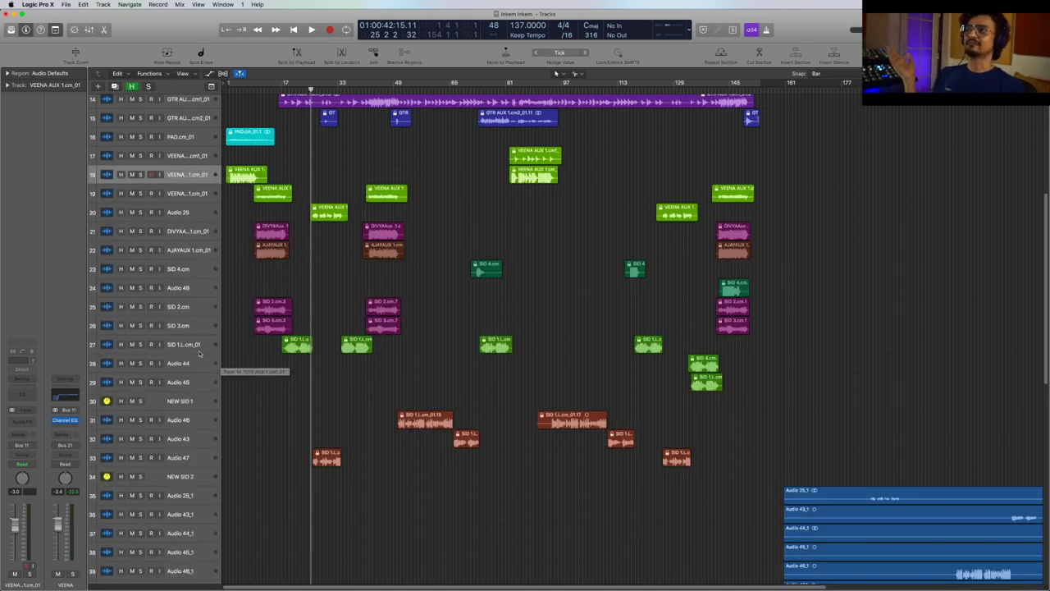
left_click(201, 235)
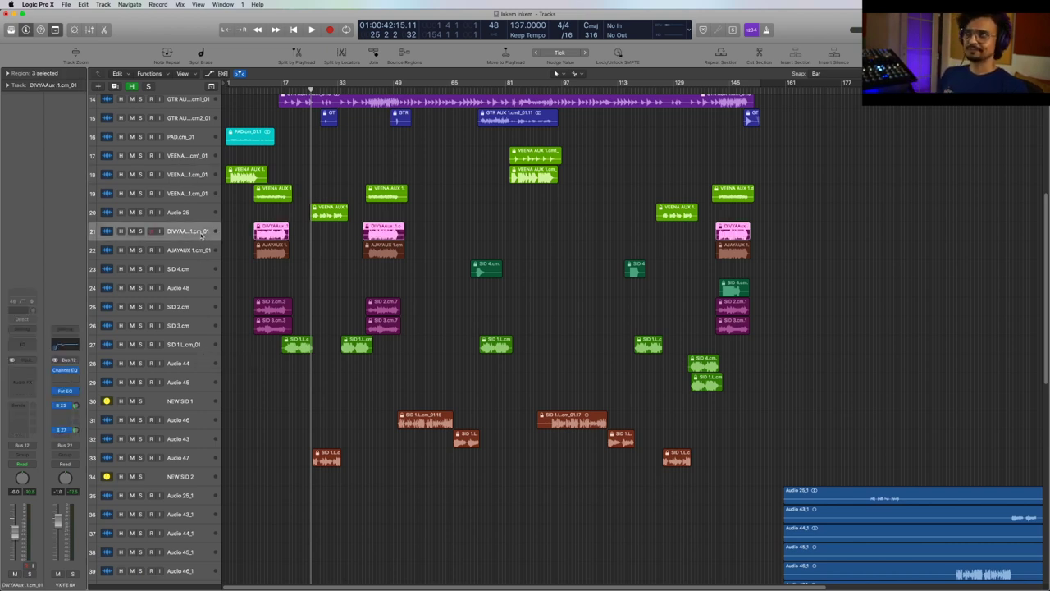
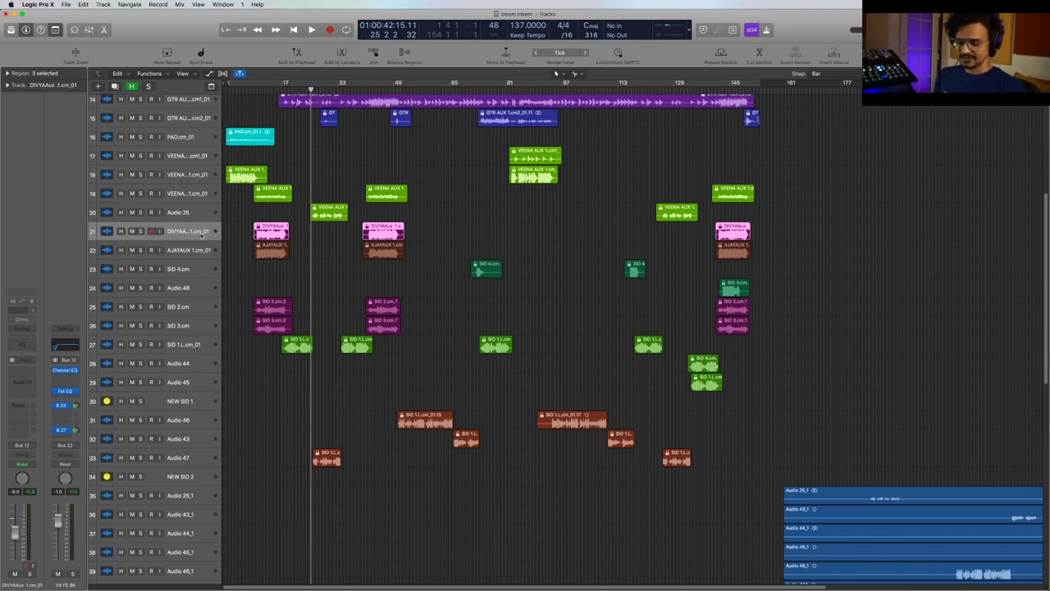
left_click(89, 30)
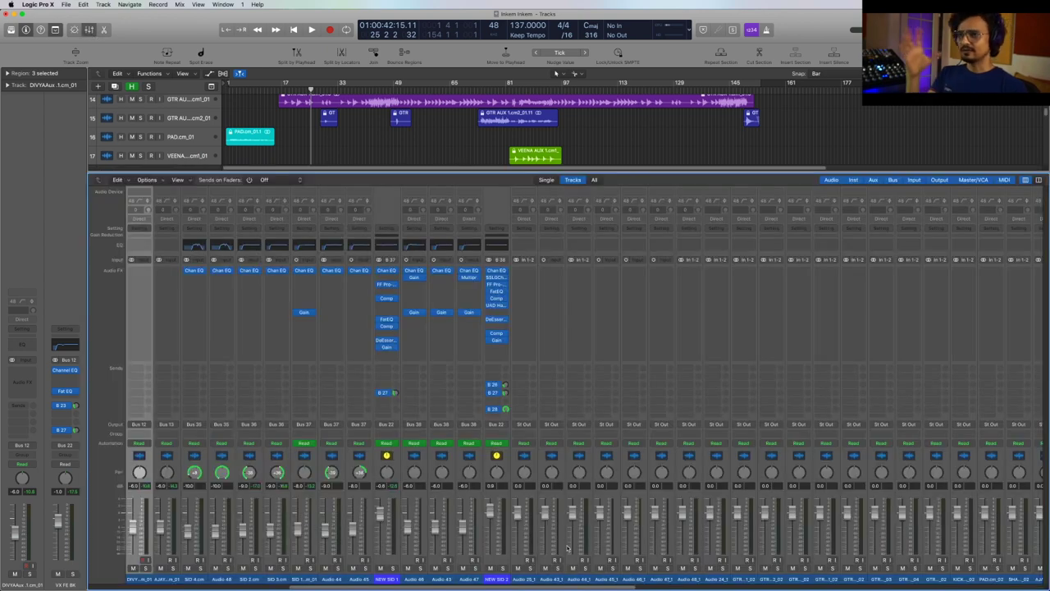
scroll(599, 586, "right", 15)
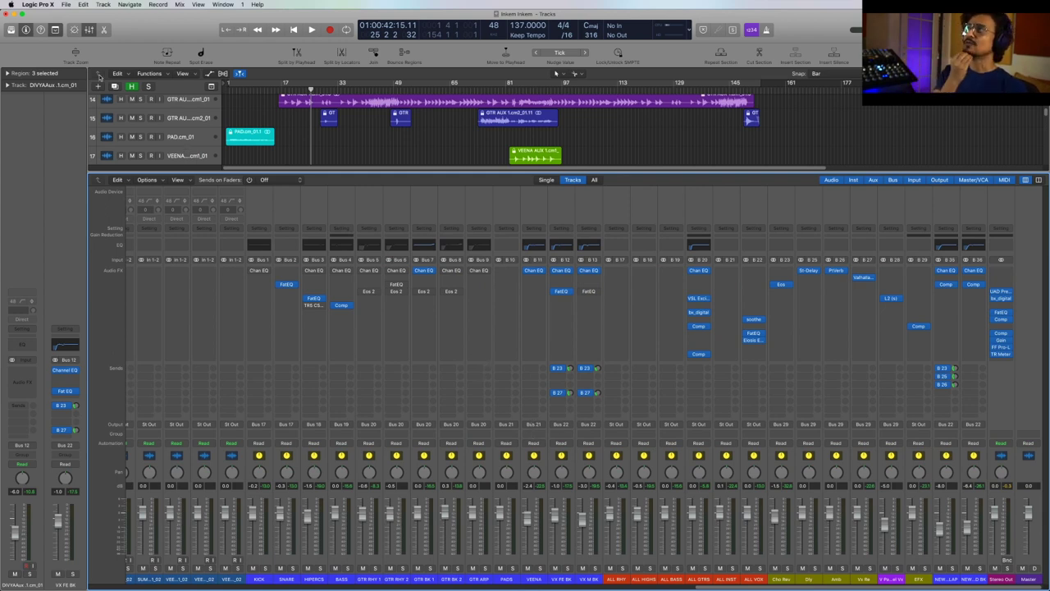
Step: Select vocal track 27 to view its channel strip and place the playhead at bar 17
left_click(90, 30)
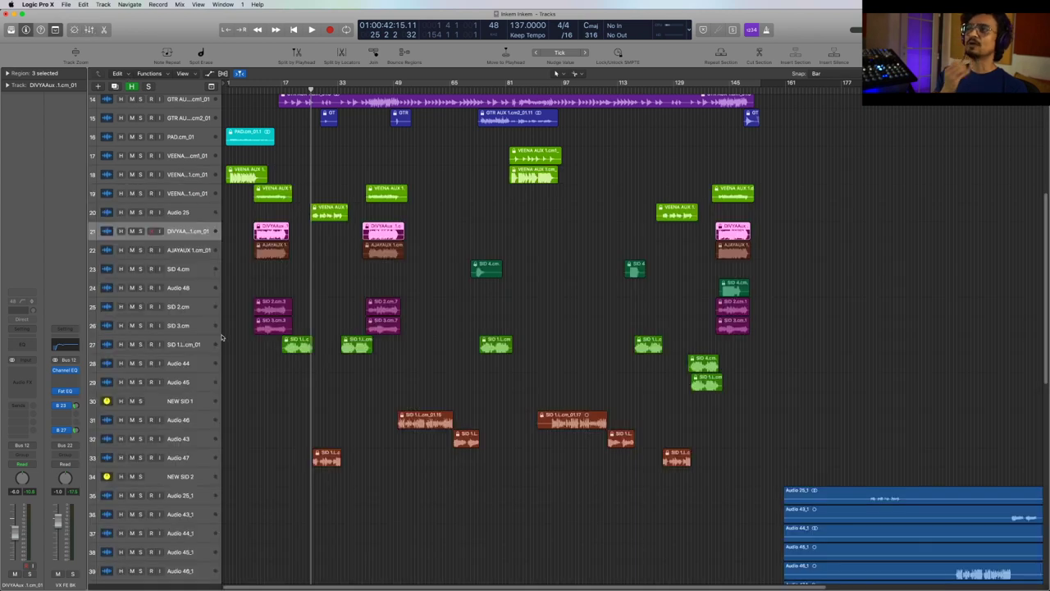
left_click(203, 344)
left_click(282, 90)
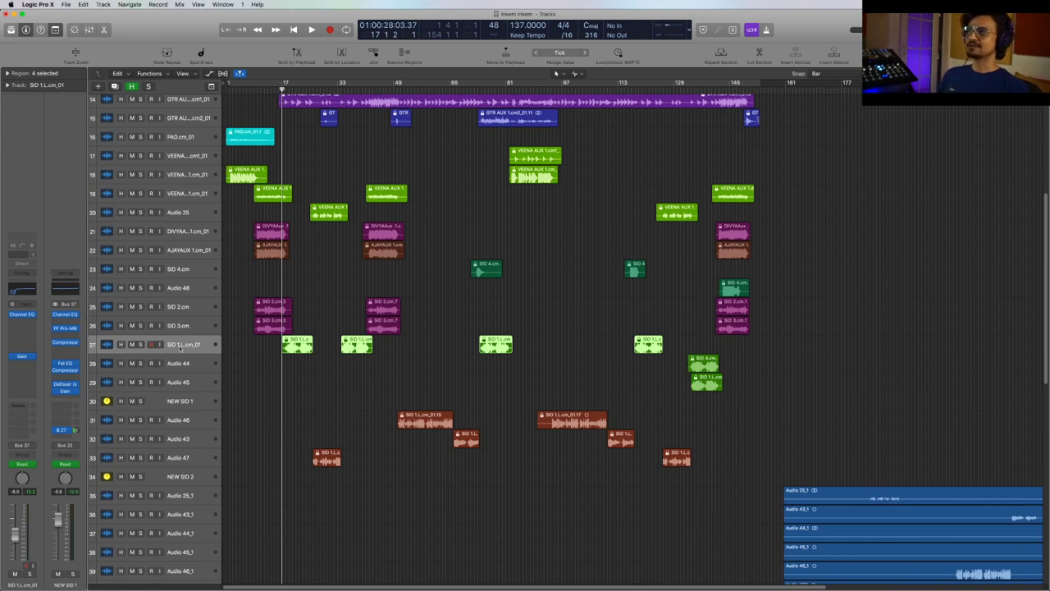
Step: Solo backing vocal tracks 21 and 22 and play them from about bar 9
left_click(201, 231)
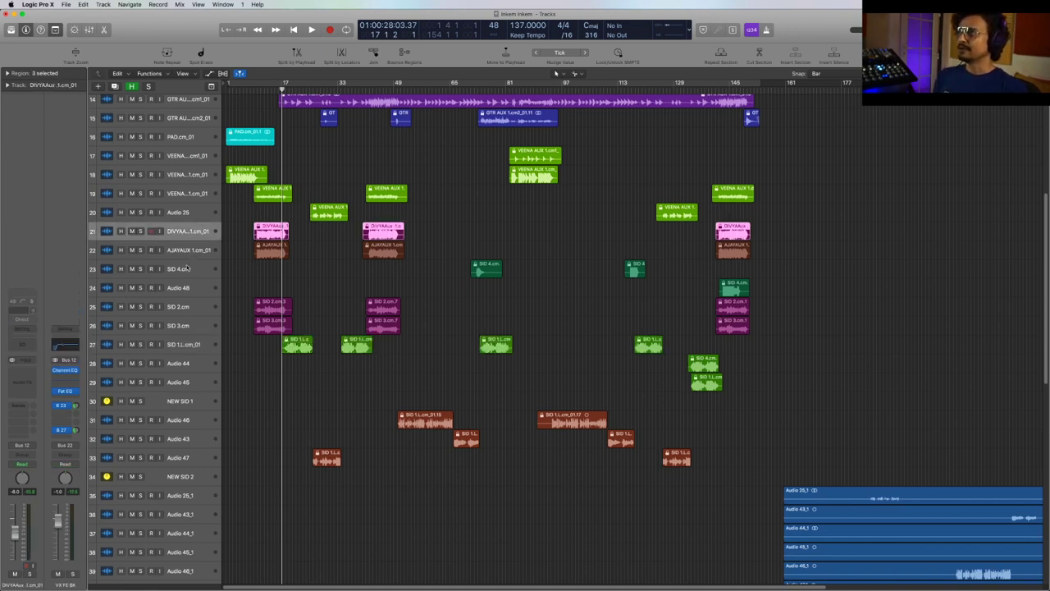
left_click(139, 232)
key("space")
key("space")
left_click_drag(250, 88, 257, 89)
key("space")
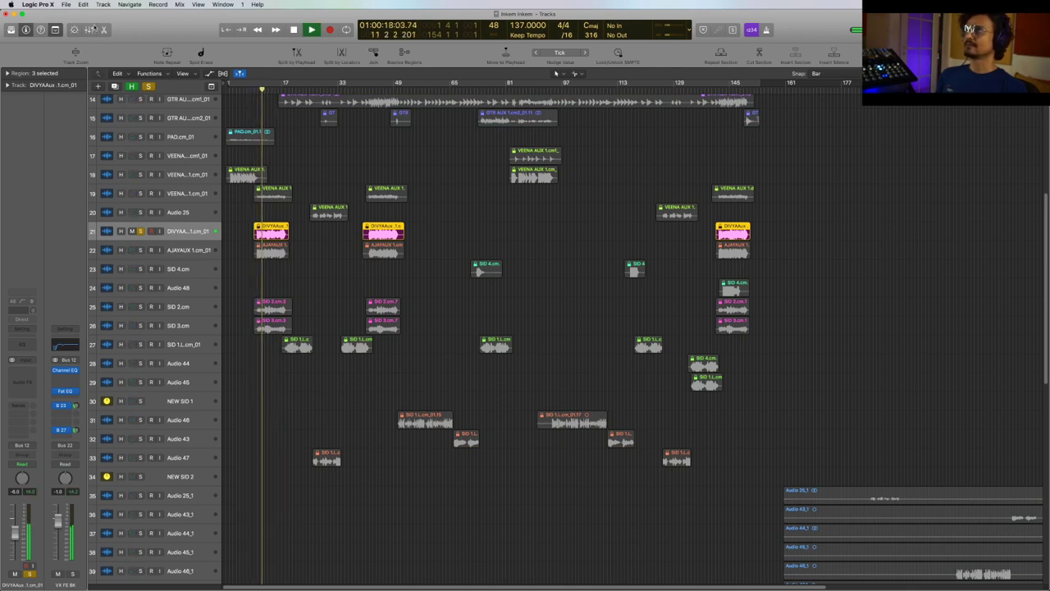
left_click(141, 250)
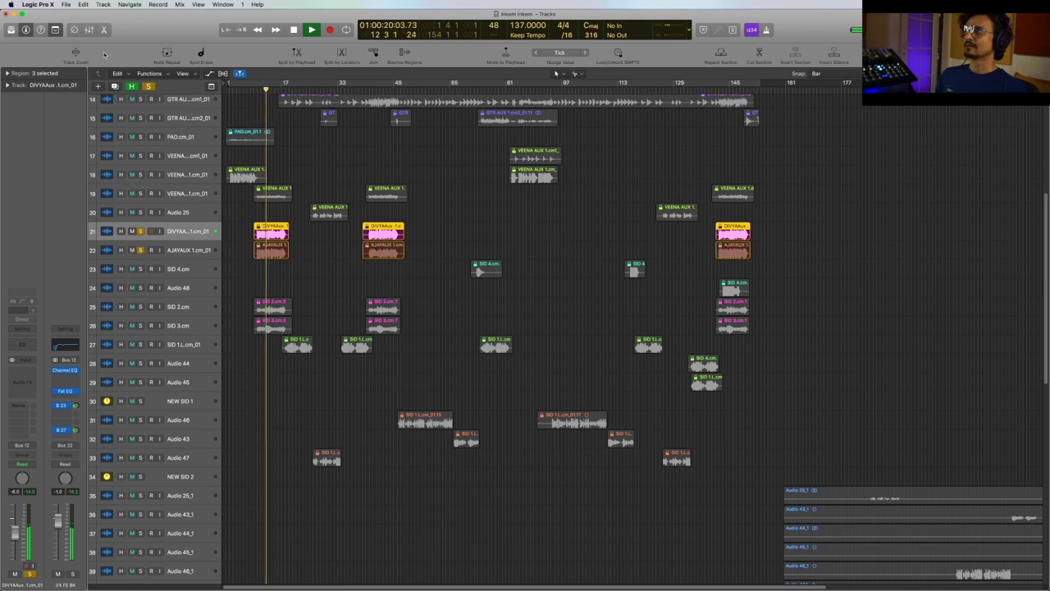
Step: Solo the ALL VOX bus in the mixer and replay the backing vocals, then return to the full arrangement
left_click(89, 29)
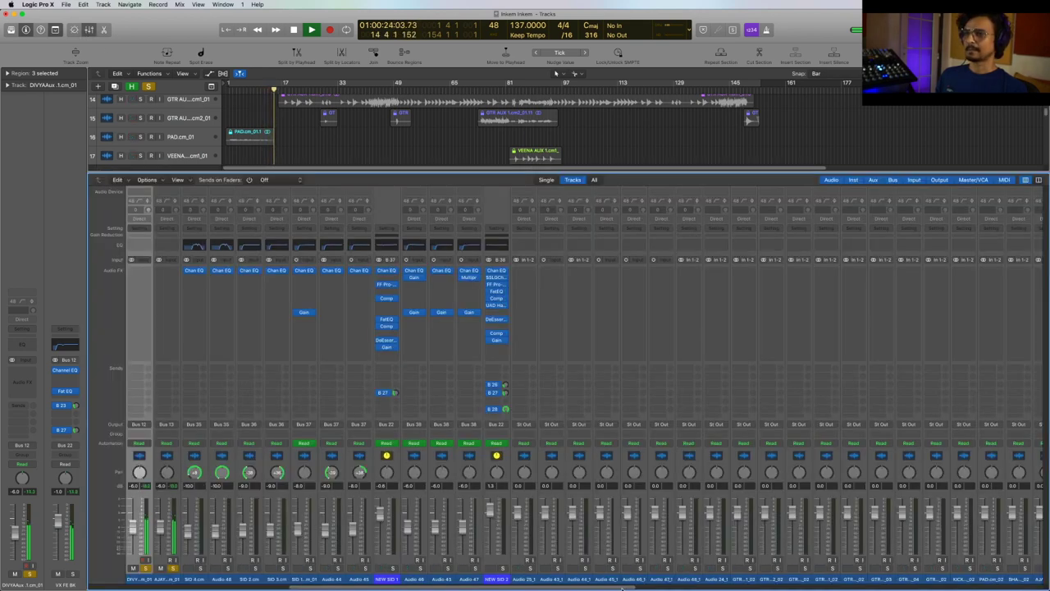
scroll(1007, 546, "right", 10)
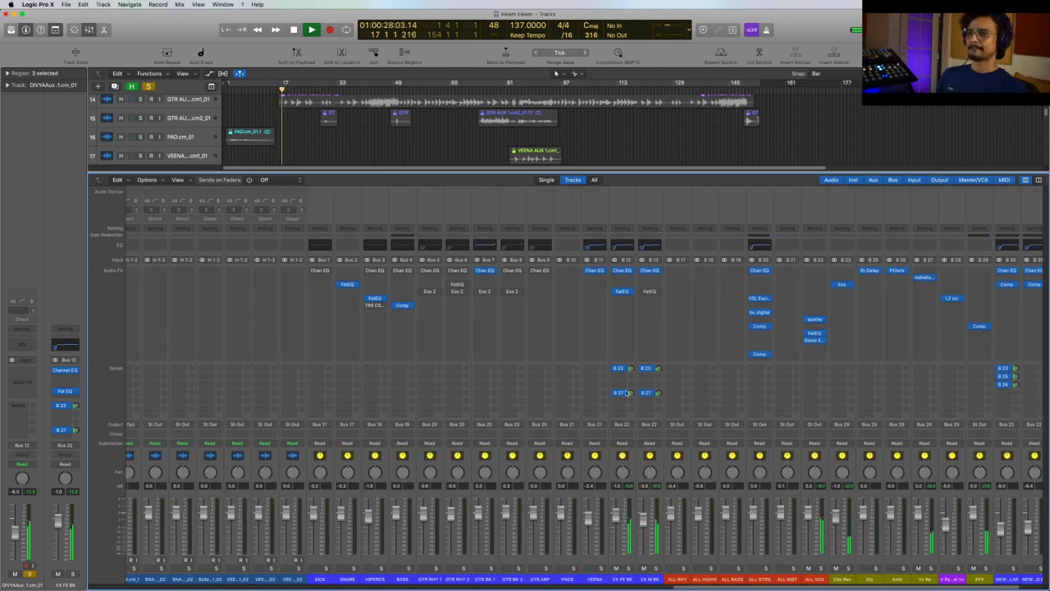
key("space")
key("space")
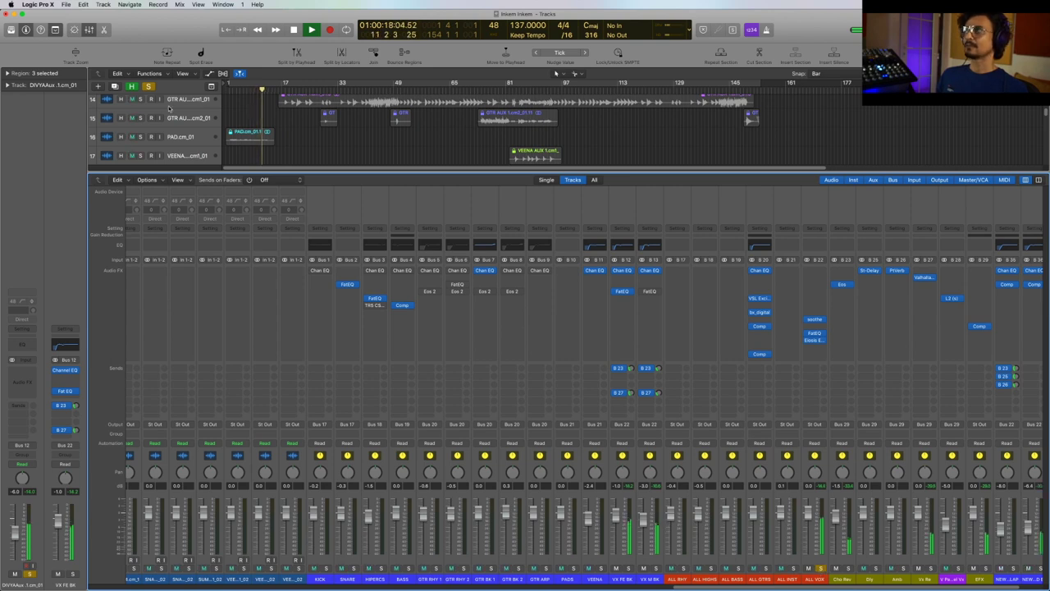
left_click(89, 29)
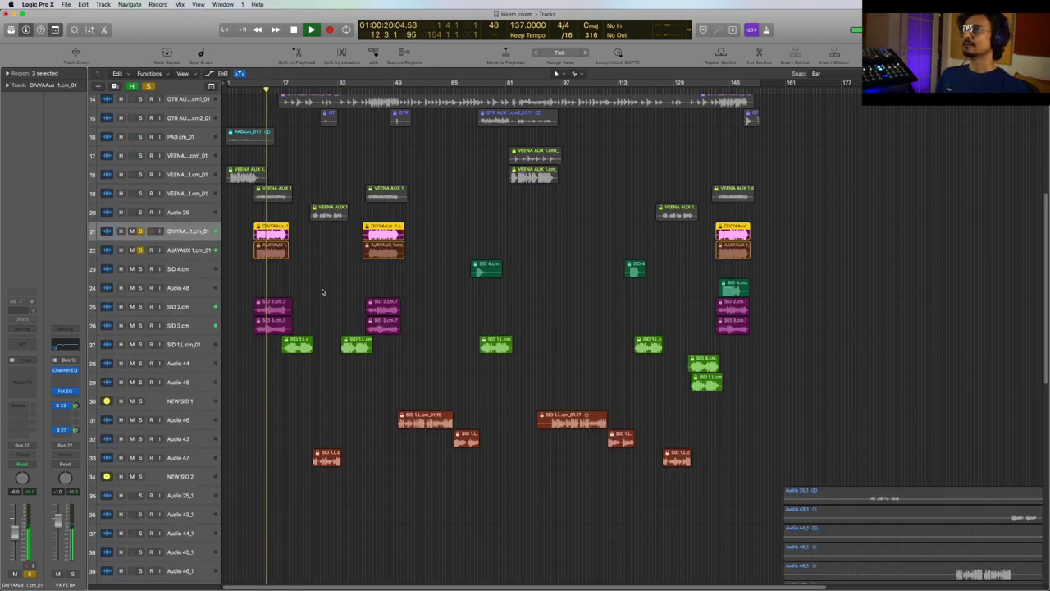
Step: Solo backing vocal tracks 25 and 26 in place of tracks 21 and 22 and play them
key("space")
left_click(201, 312)
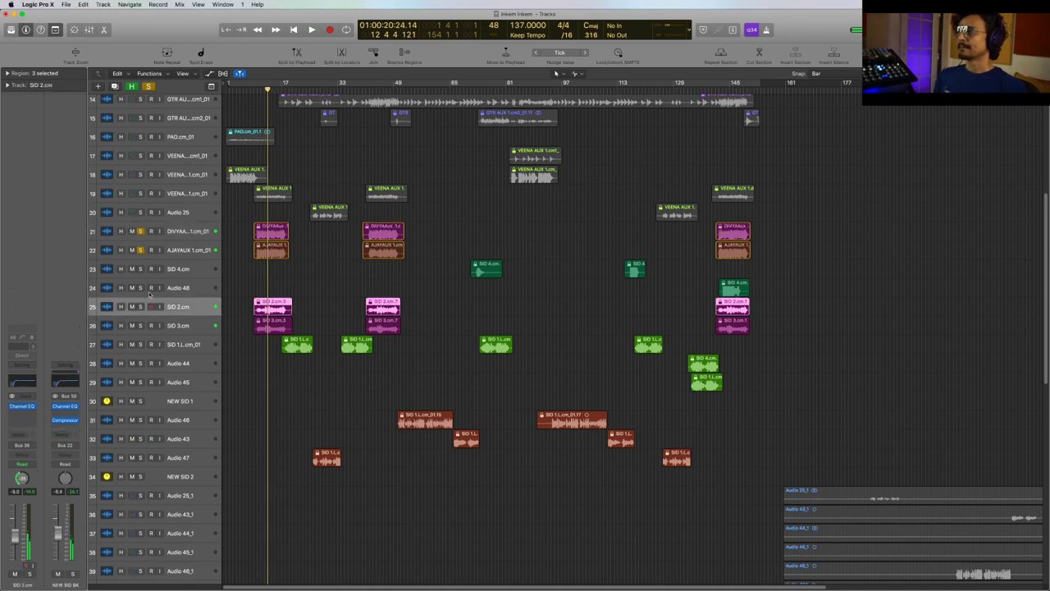
left_click(140, 233)
left_click(141, 251)
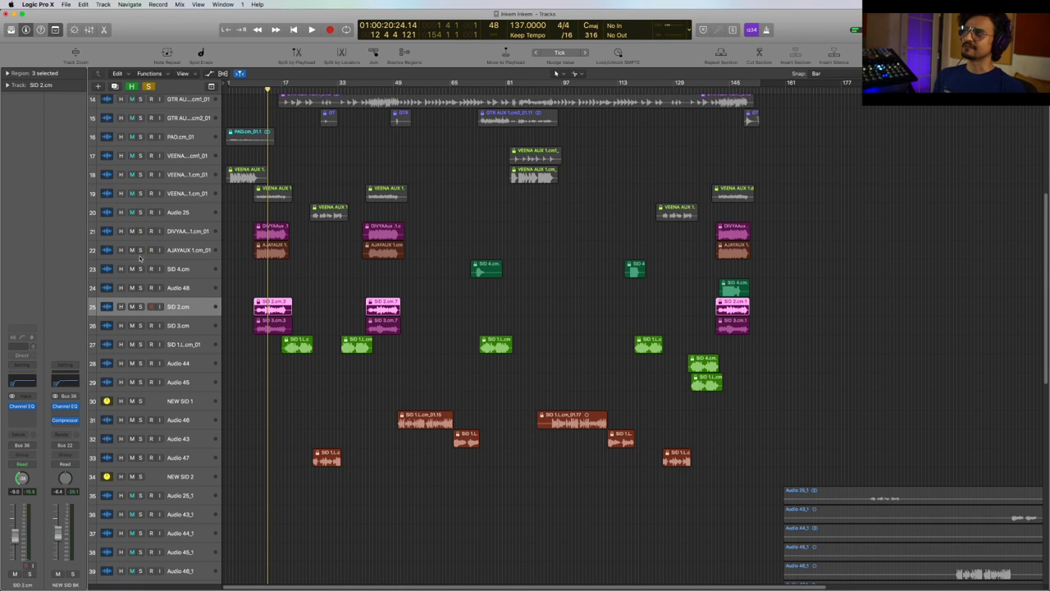
left_click(141, 307)
left_click(141, 326)
key("space")
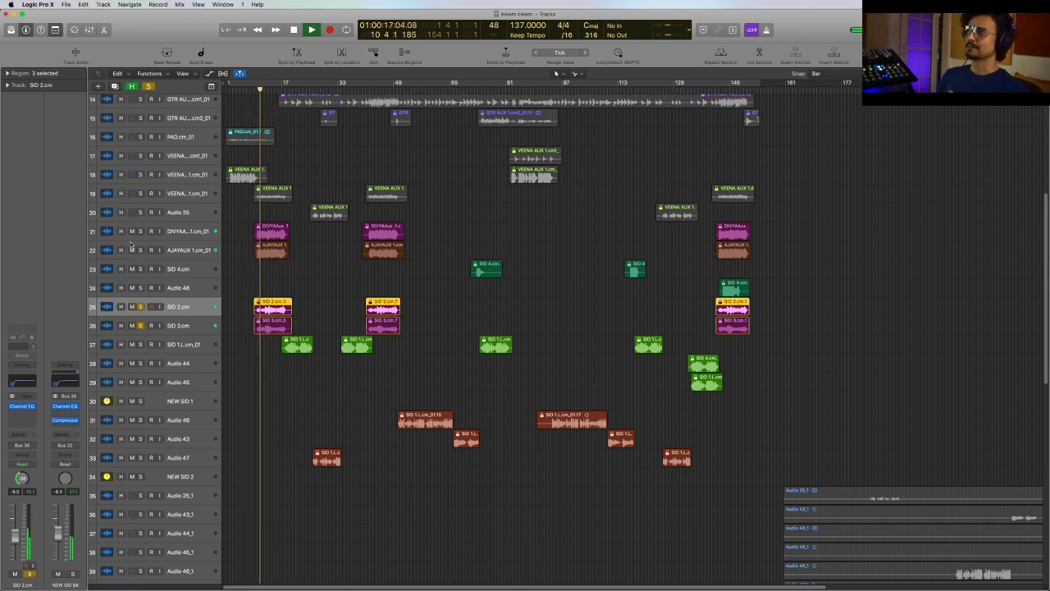
Step: Mute backing vocal tracks 21 and 22 during playback and unmute them again
left_click(131, 231)
left_click(132, 249)
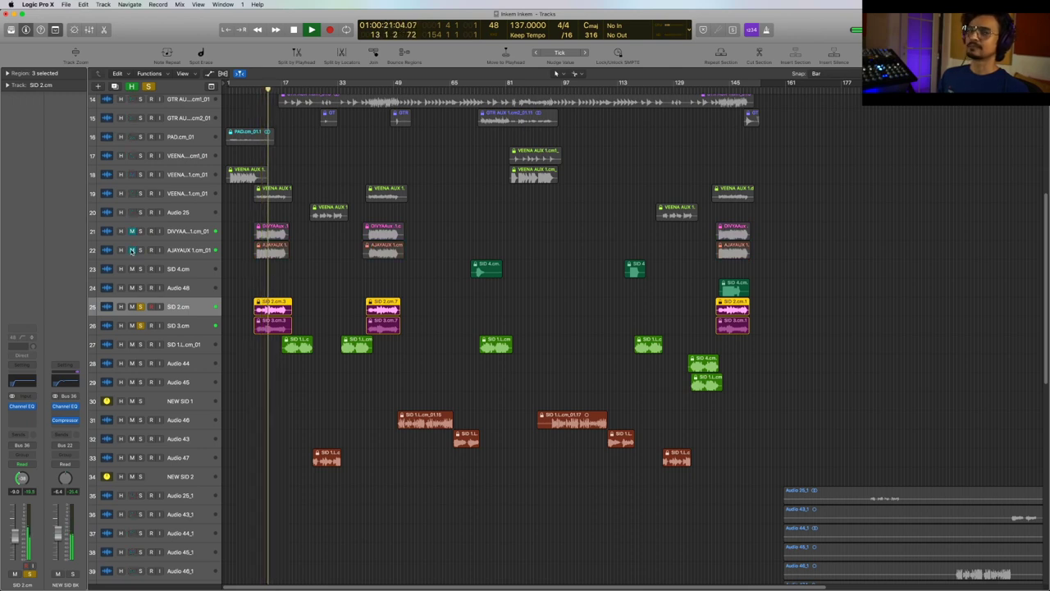
left_click(132, 250)
left_click(132, 232)
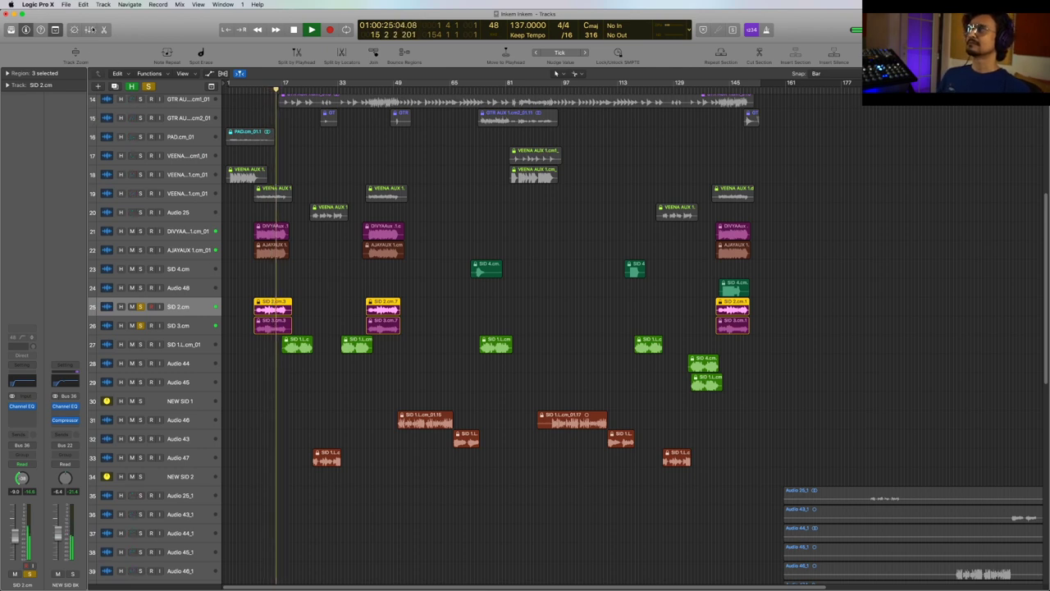
Step: Show the bus channels in the mixer, stop playback and clear the active solos
left_click(88, 29)
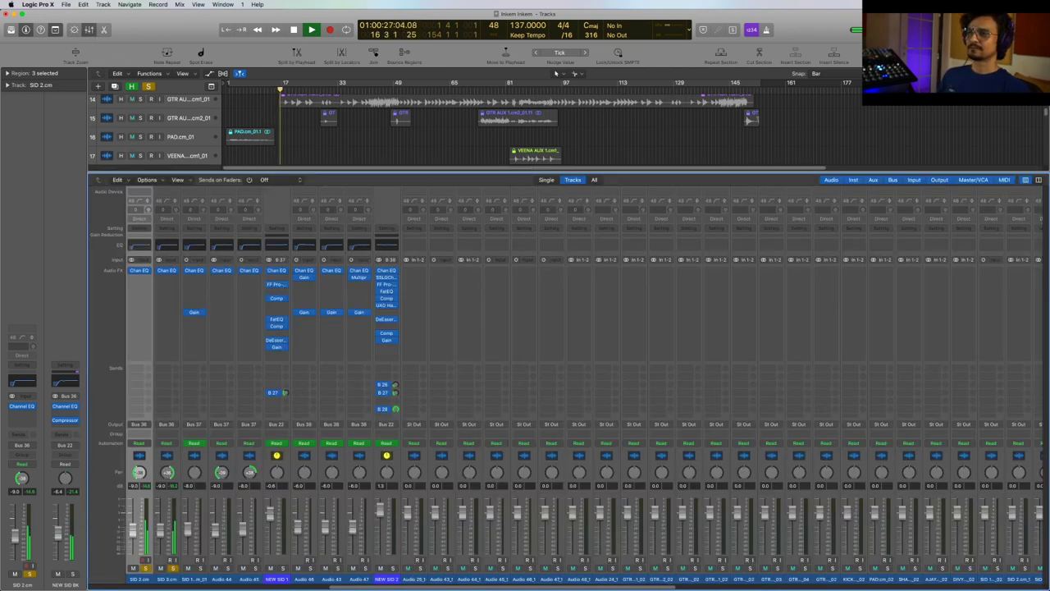
left_click_drag(669, 580, 1011, 580)
key("space")
left_click(761, 569)
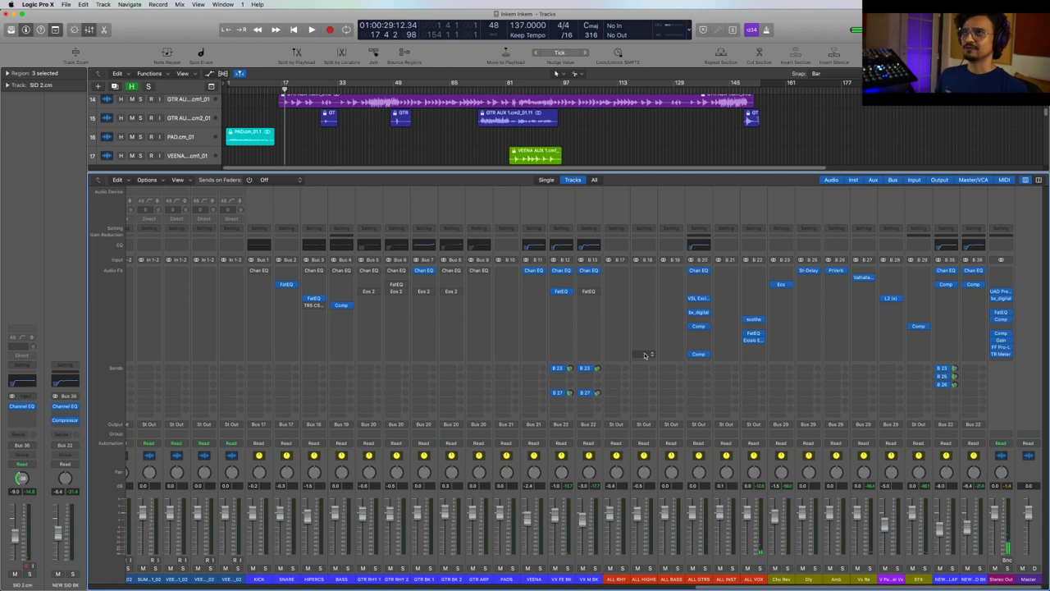
Step: Examine the Channel EQ curve on the VX FE BK bus and close the plug-in window
left_click(561, 270)
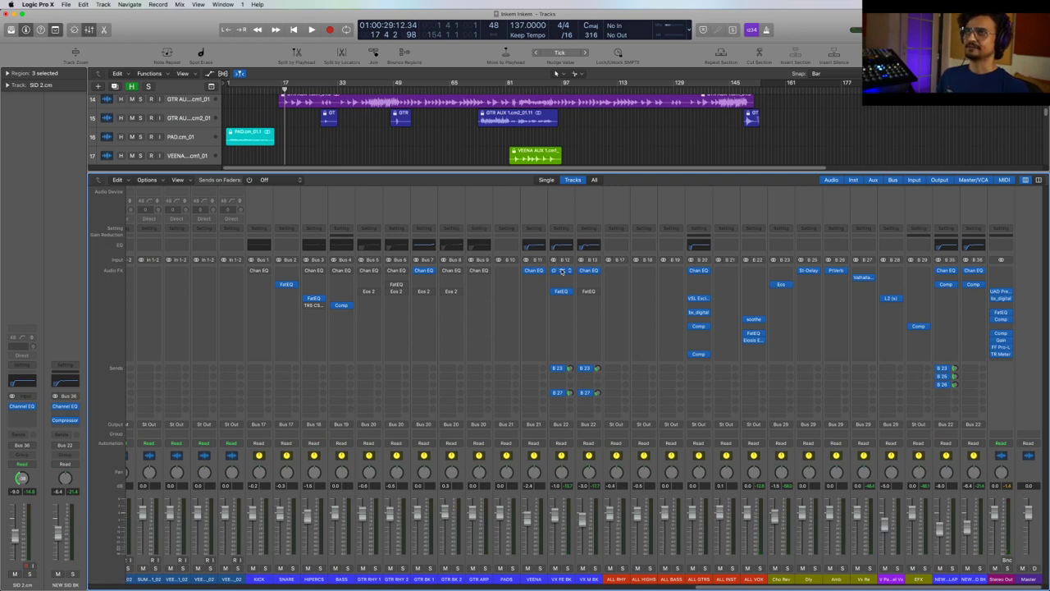
left_click_drag(274, 54, 373, 279)
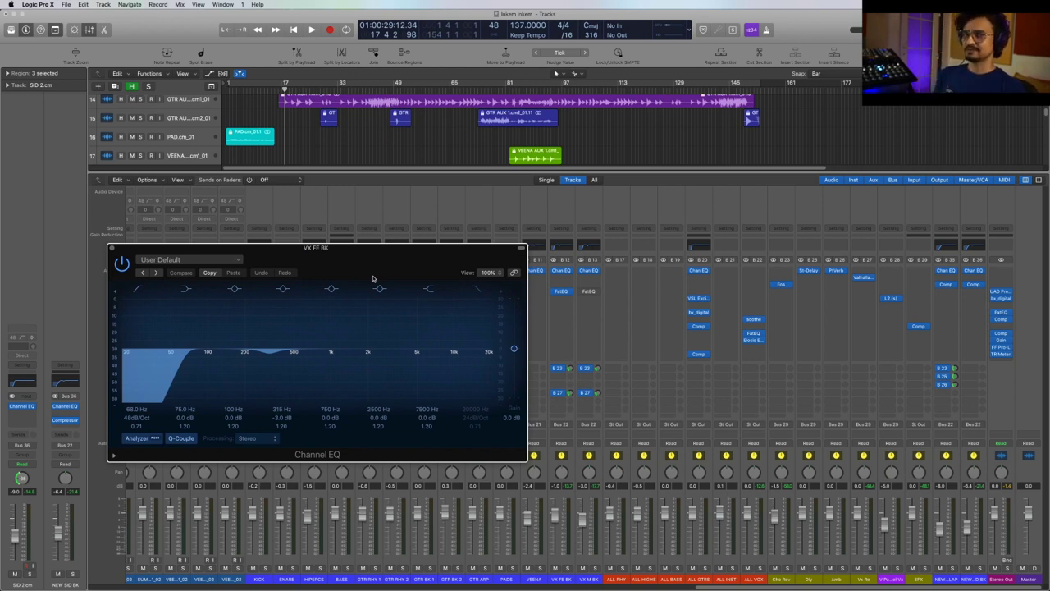
left_click_drag(373, 279, 412, 275)
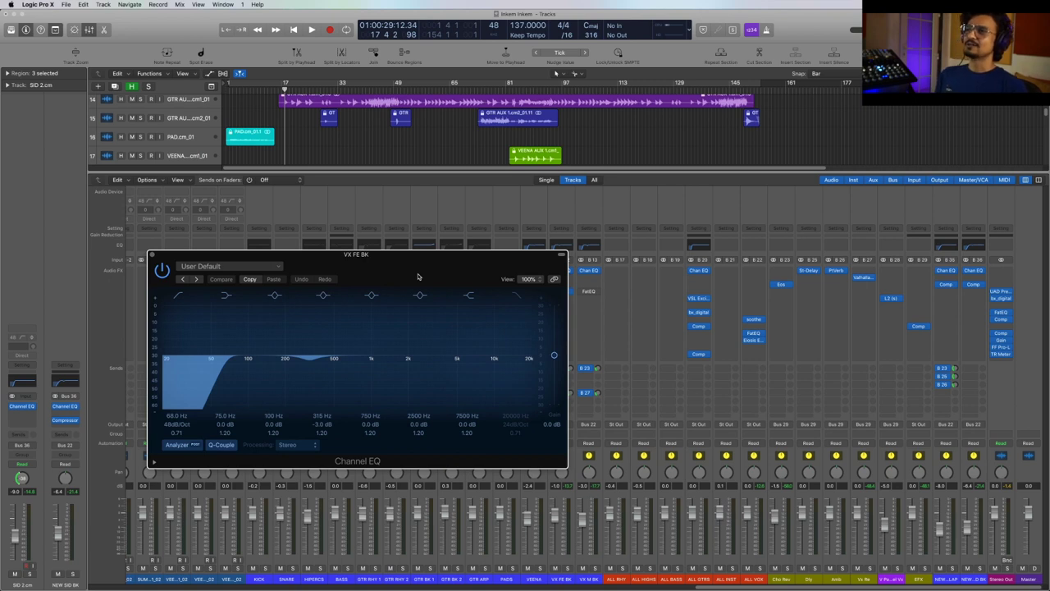
left_click_drag(419, 271, 412, 238)
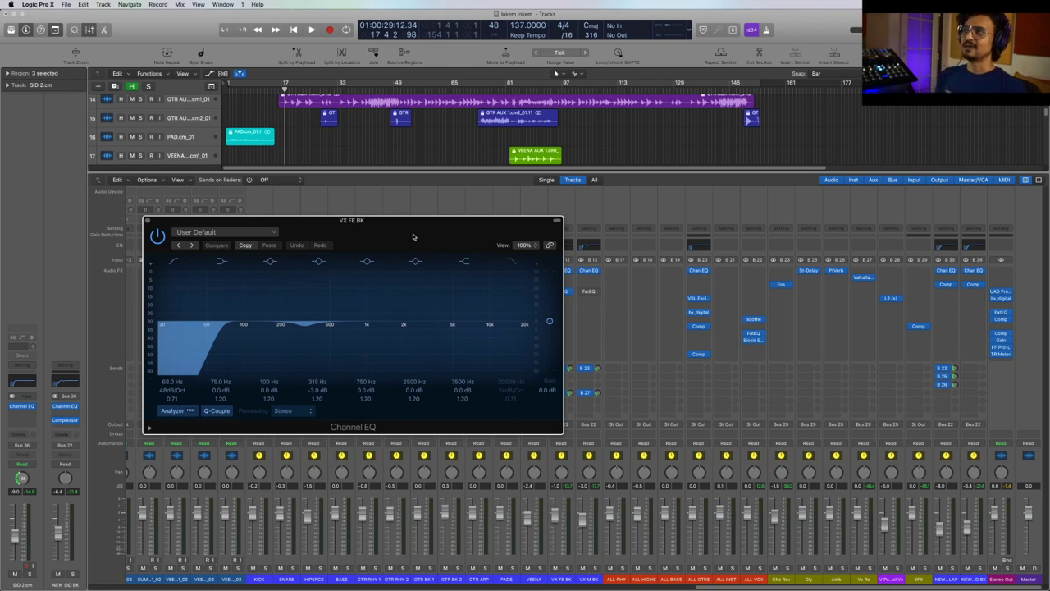
left_click(148, 221)
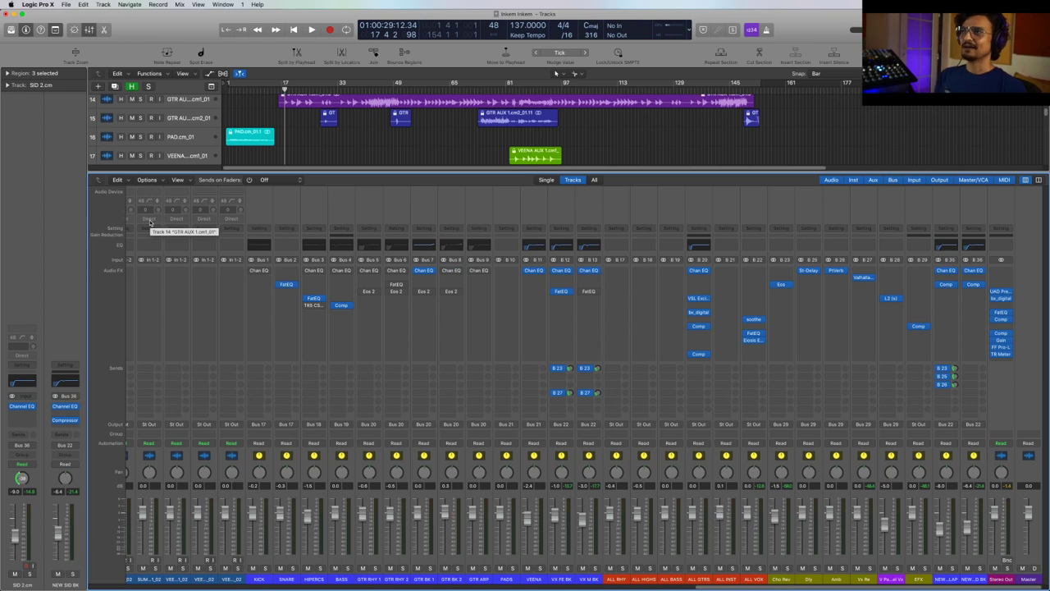
Step: Solo the VX FE BK bus, play it briefly, and examine its Channel EQ and Fat EQ settings
left_click(567, 568)
key("space")
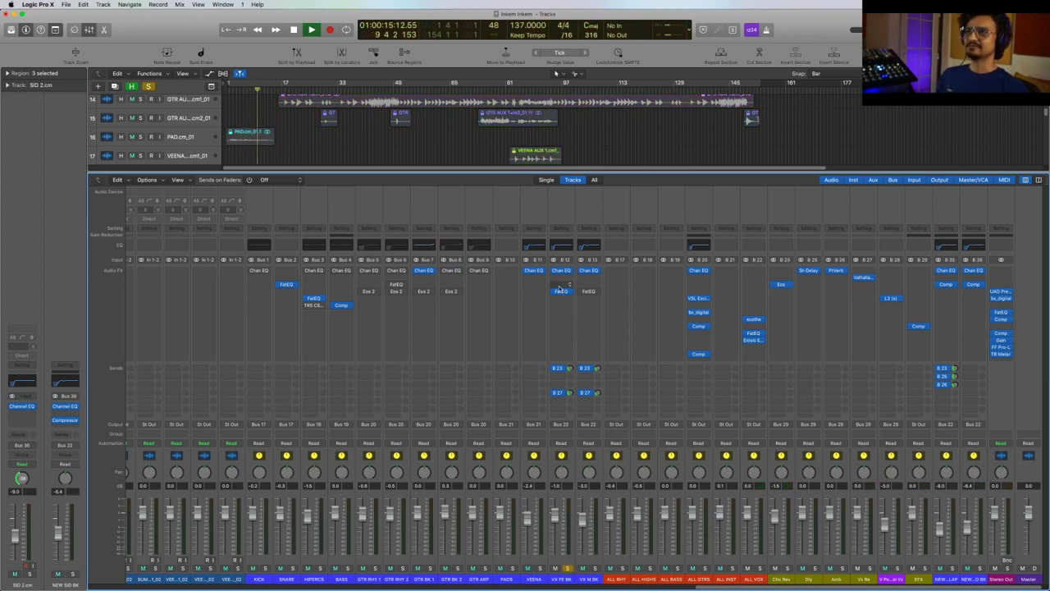
left_click(562, 270)
key("space")
left_click_drag(459, 244, 437, 230)
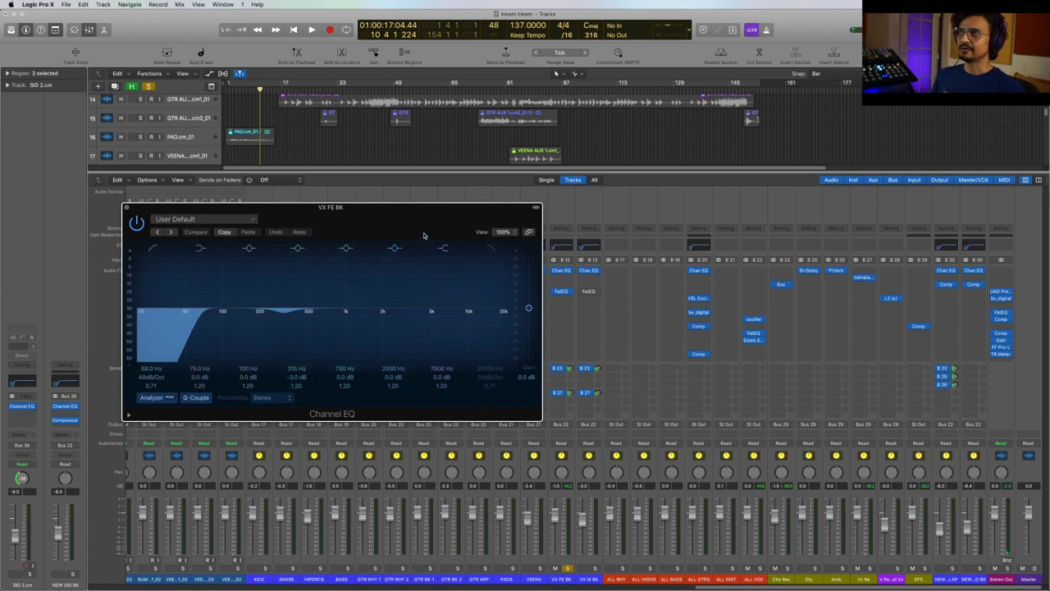
left_click_drag(423, 235, 352, 235)
left_click(562, 291)
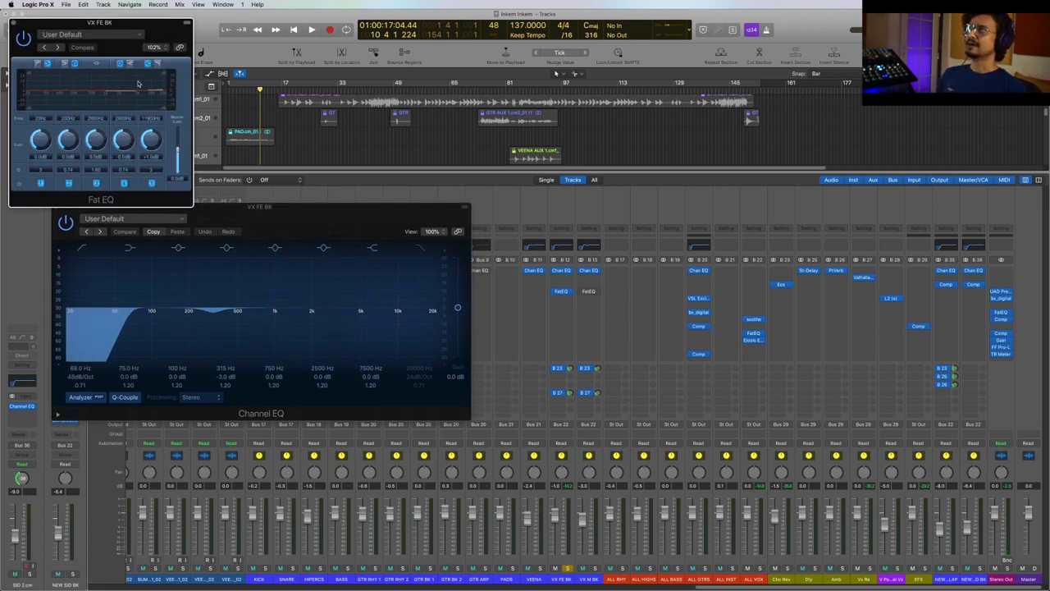
left_click_drag(167, 25, 448, 251)
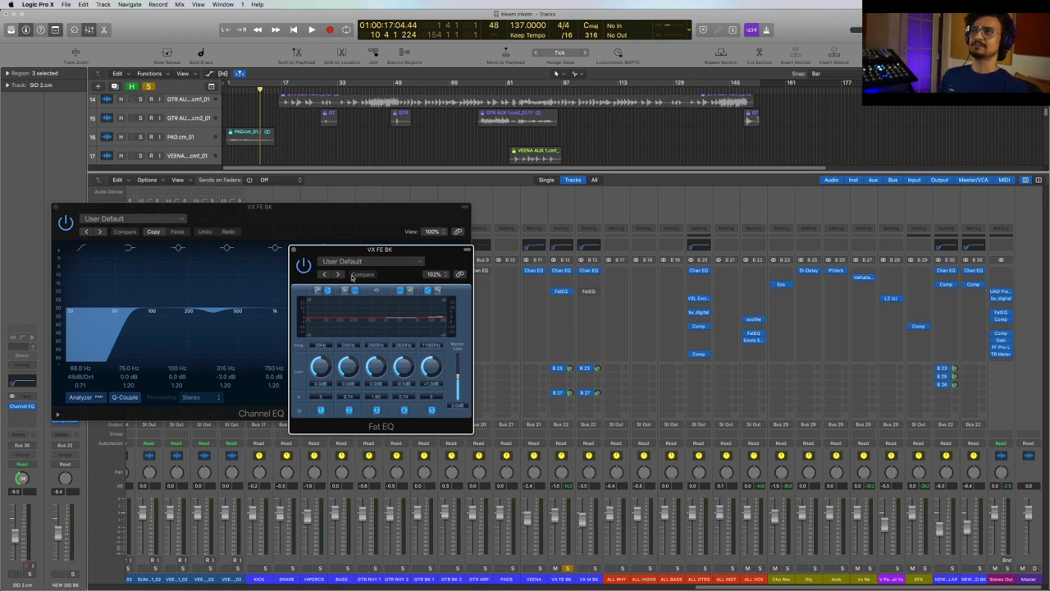
left_click(293, 249)
left_click(56, 207)
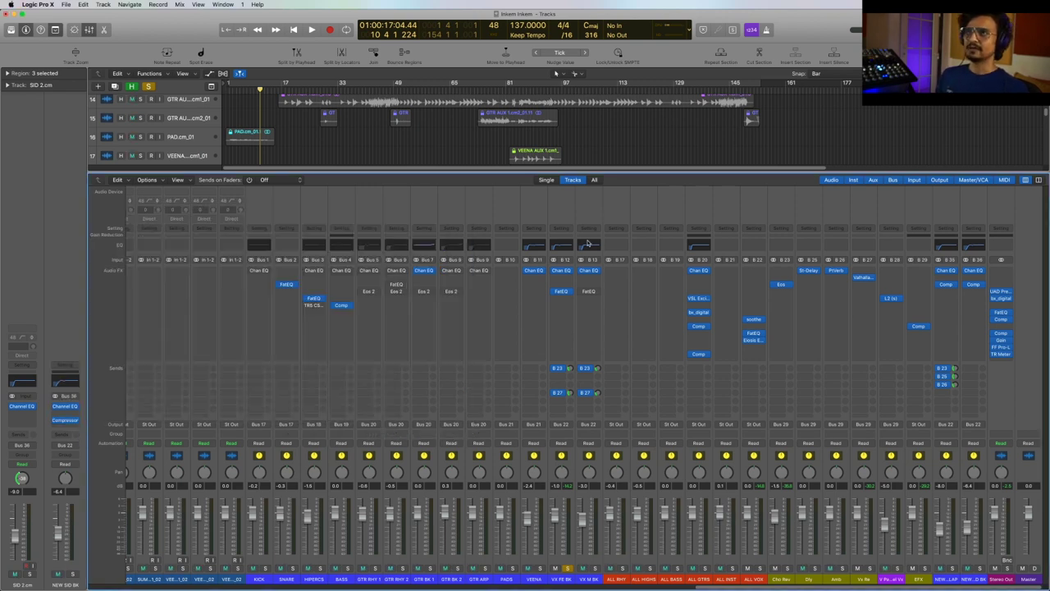
Step: Review the VX M BK bus's Channel EQ and play that bus soloed together with VX FE BK
left_click(589, 272)
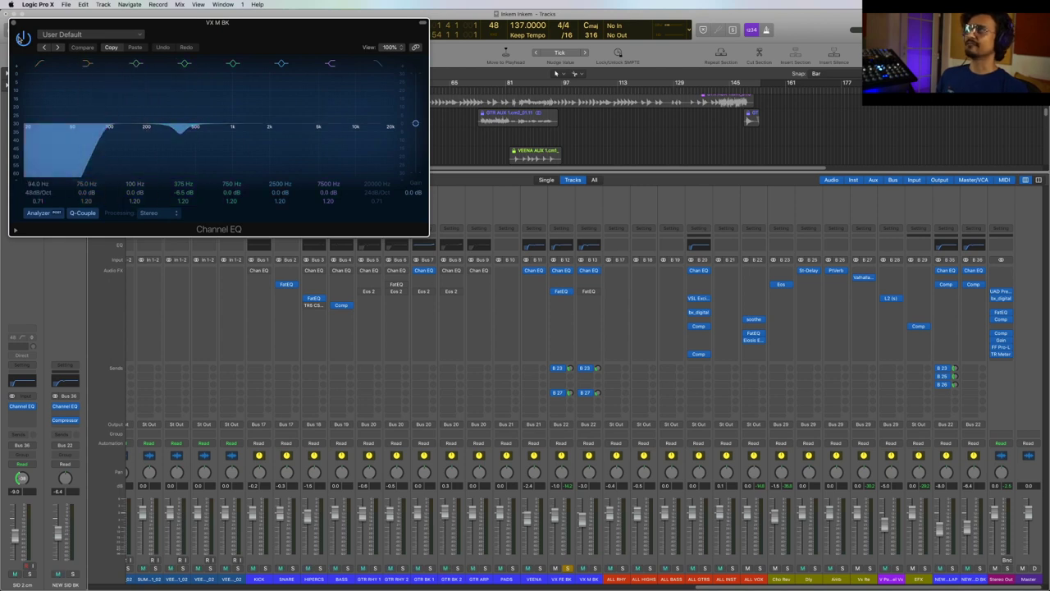
left_click(13, 23)
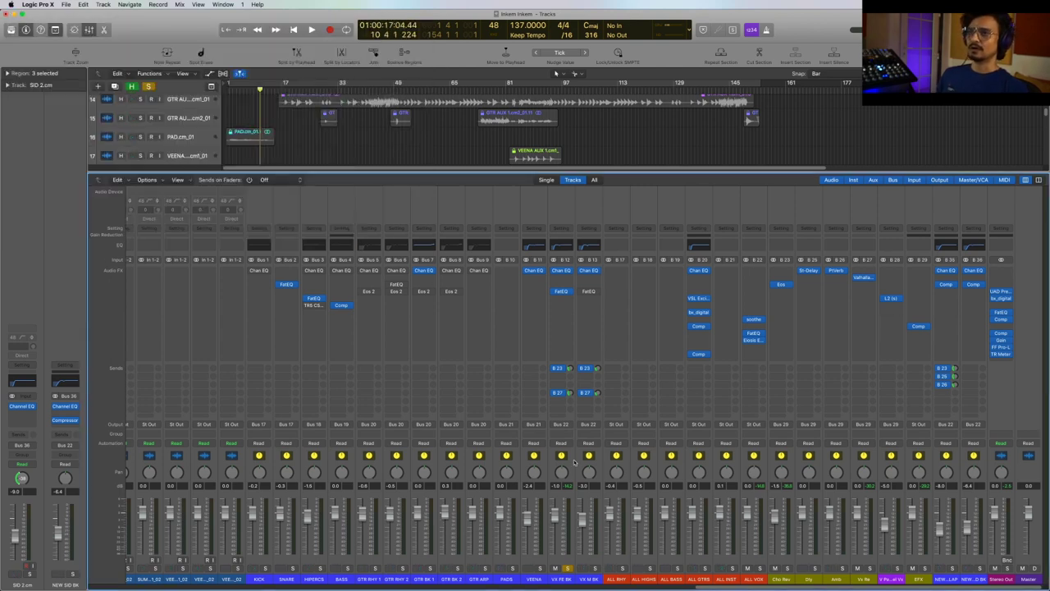
left_click(595, 567)
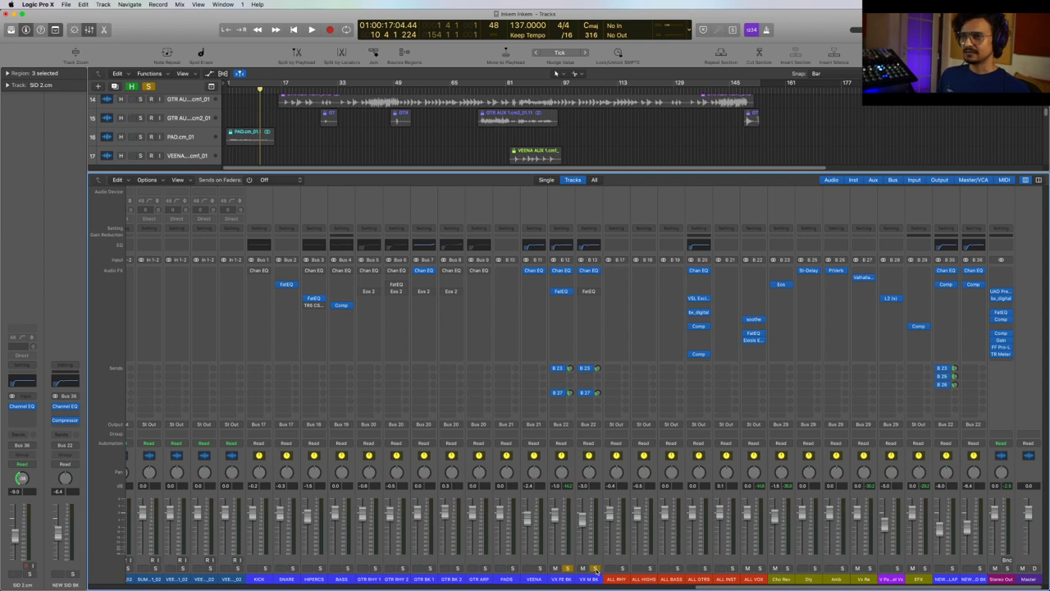
key("space")
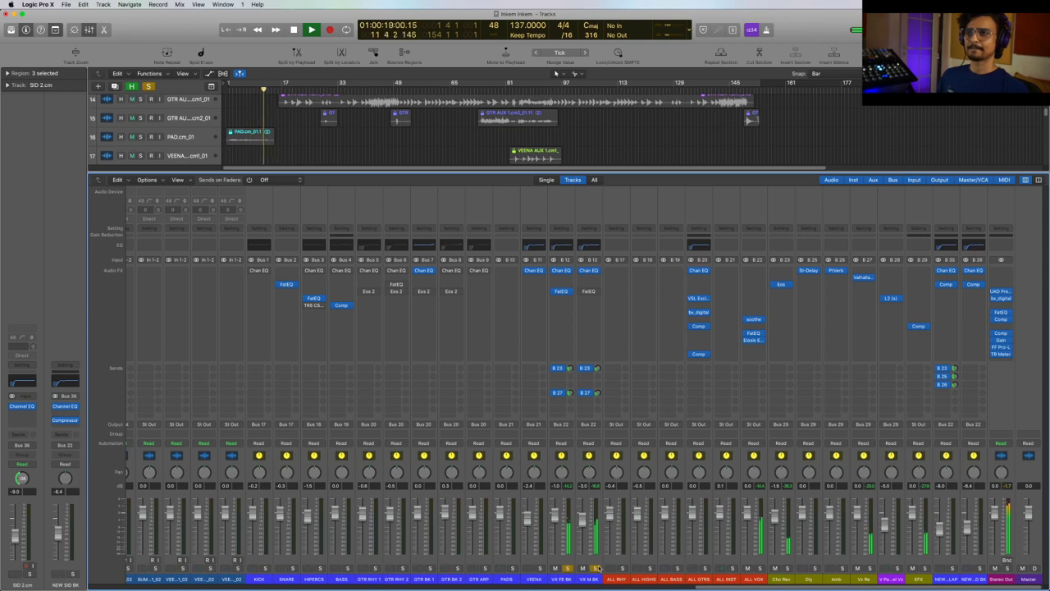
left_click(761, 569)
key("space")
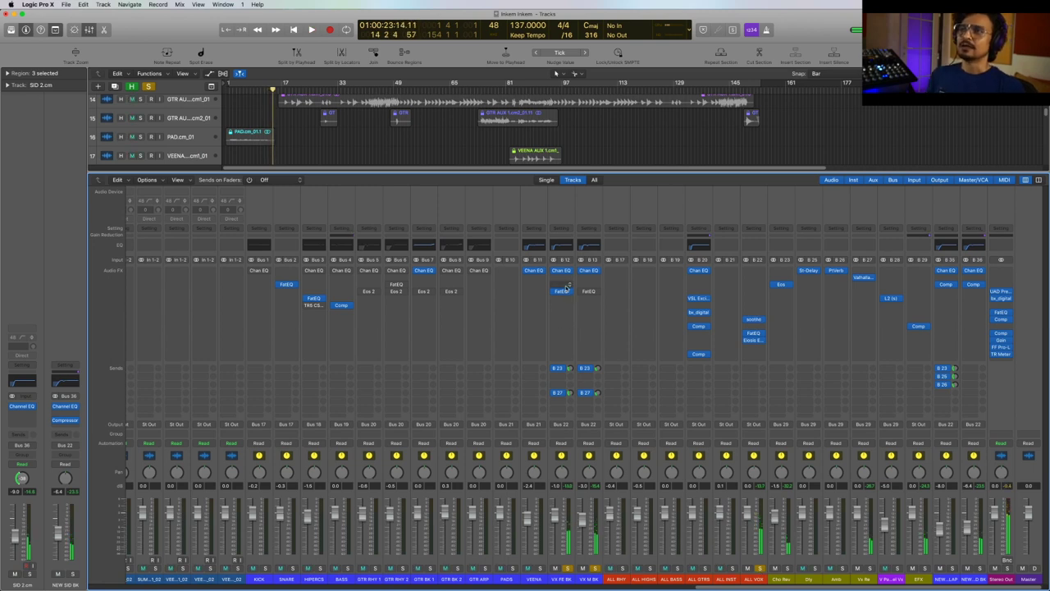
left_click(760, 569)
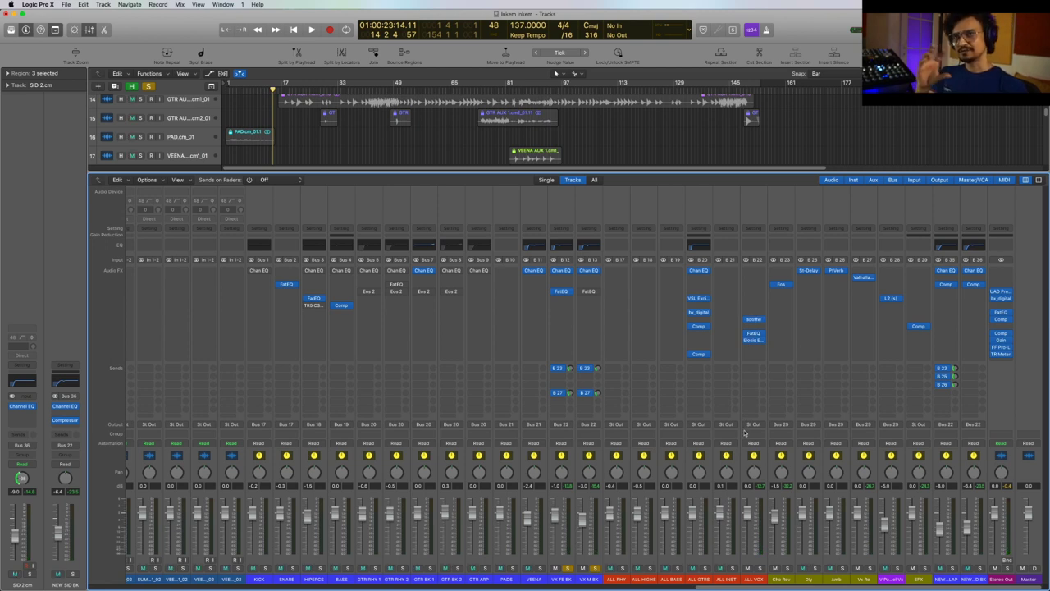
Step: Open the soothe plug-in on the ALL VOX bus and play the soloed backing vocals through it
left_click(755, 320)
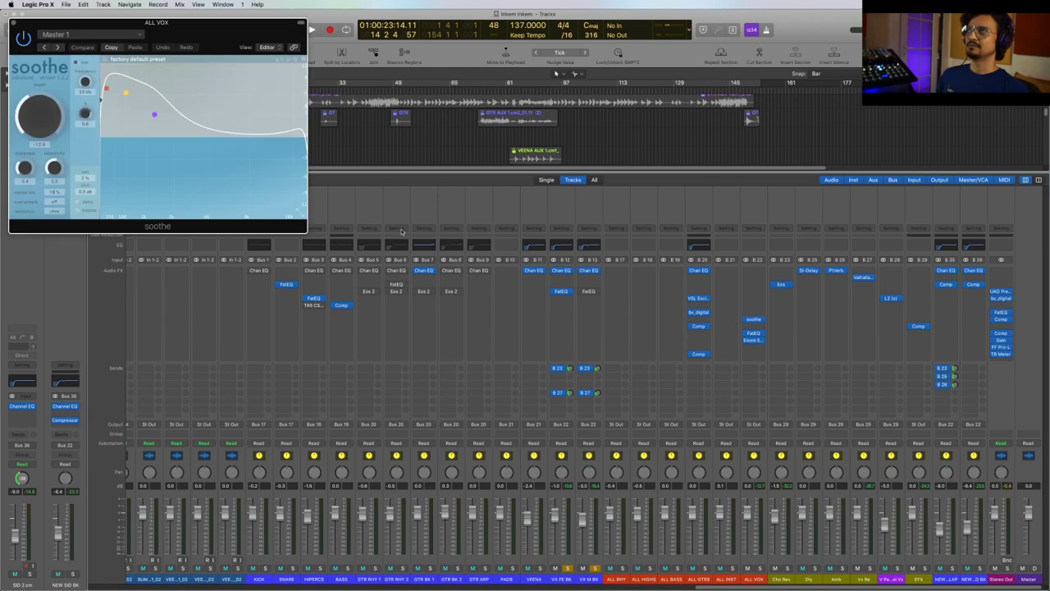
left_click_drag(214, 39, 589, 278)
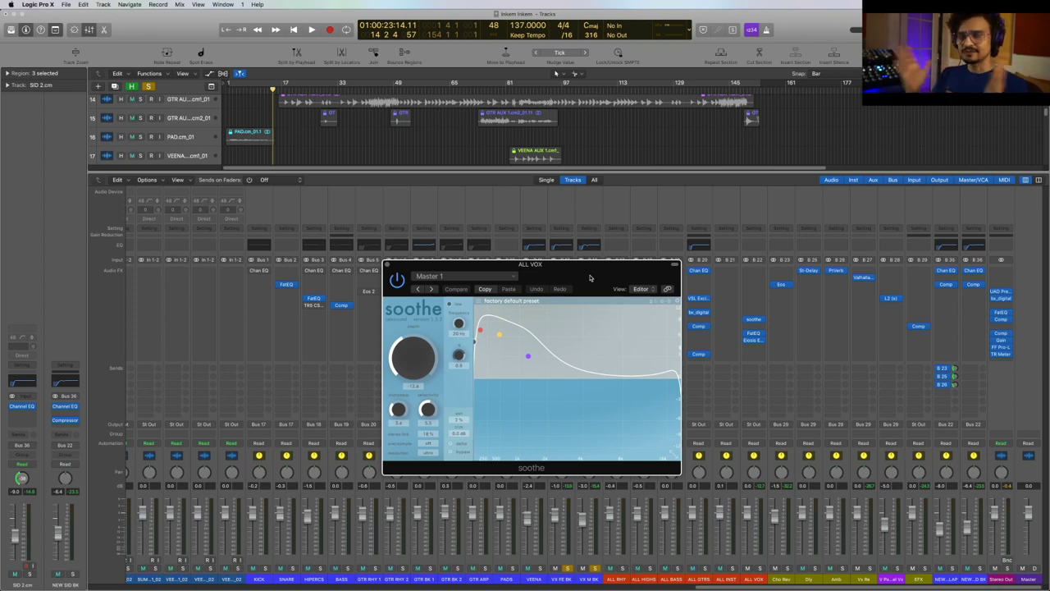
left_click_drag(589, 277, 550, 254)
key("space")
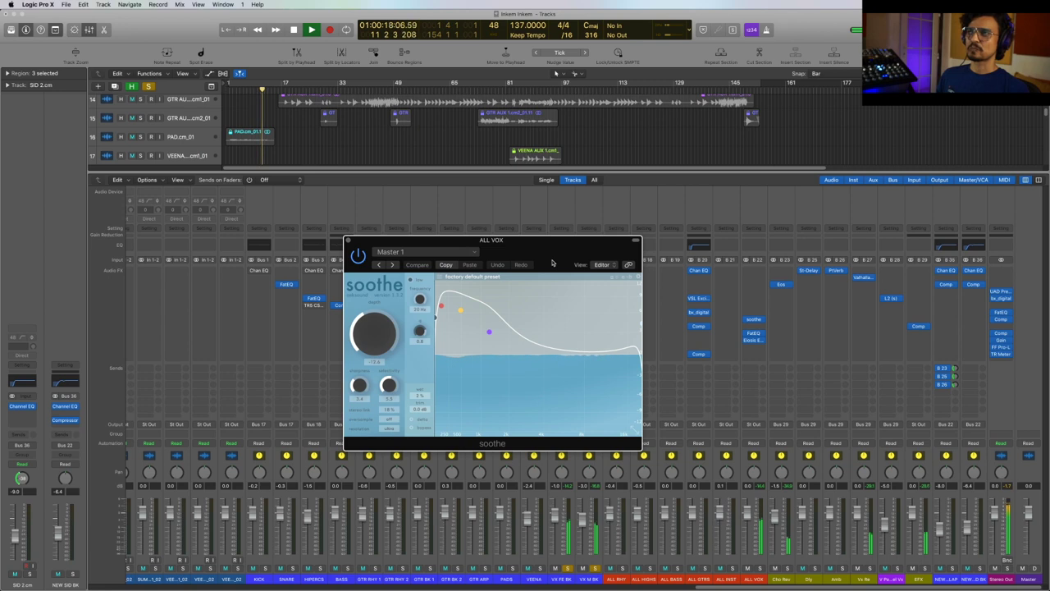
Step: Copy the soothe settings, audition a depth of about 17.8, and paste the copied settings back
left_click(447, 266)
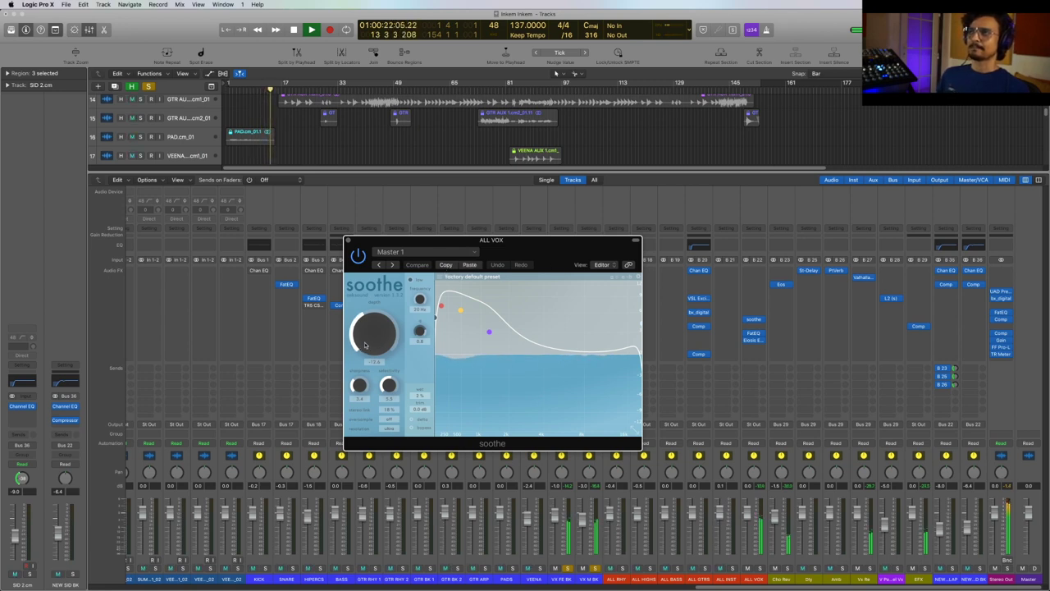
key("space")
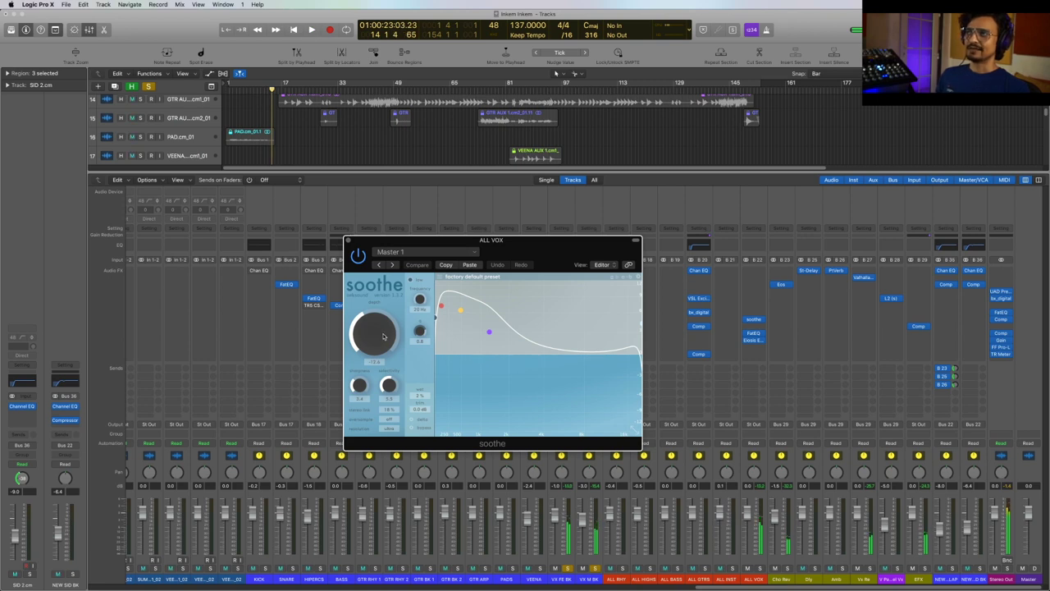
left_click_drag(381, 333, 380, 358)
key("space")
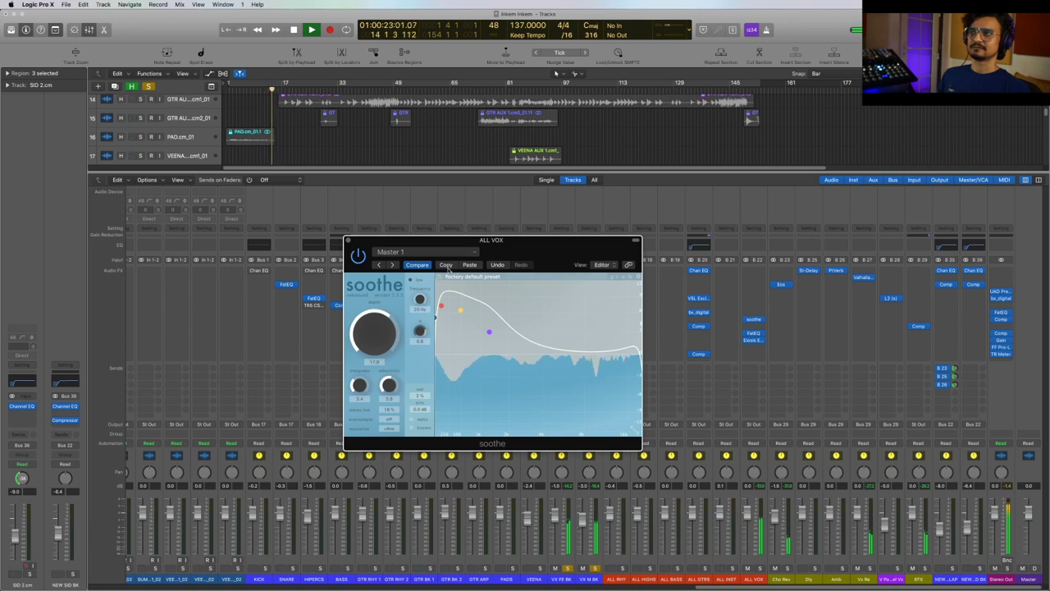
key("space")
left_click(470, 266)
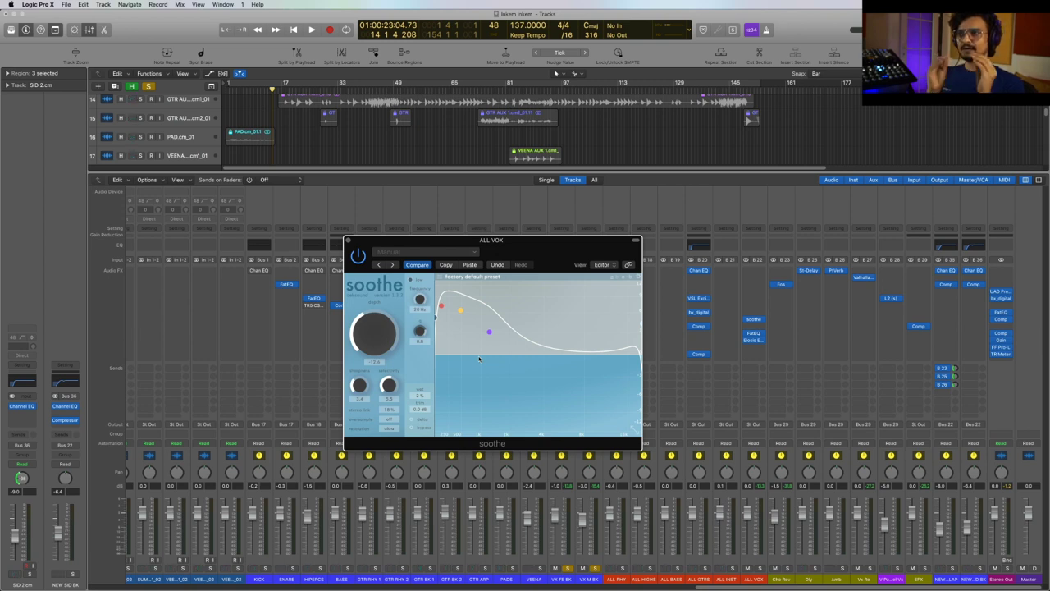
Step: Audition soothe with the sharpness raised to 10.0, restore the copied settings and close the plug-in
key("space")
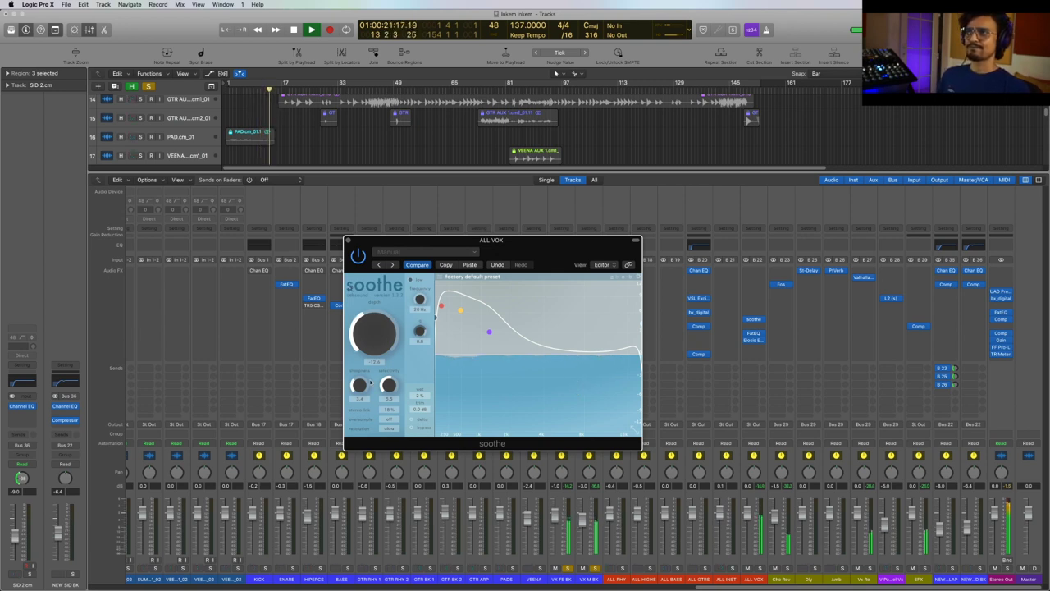
key("space")
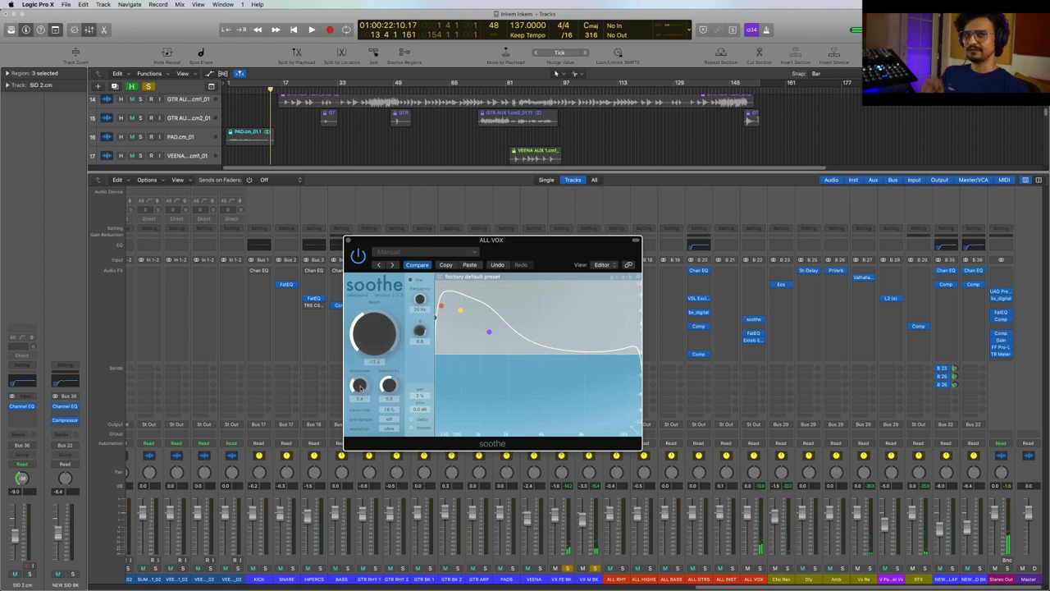
key("space")
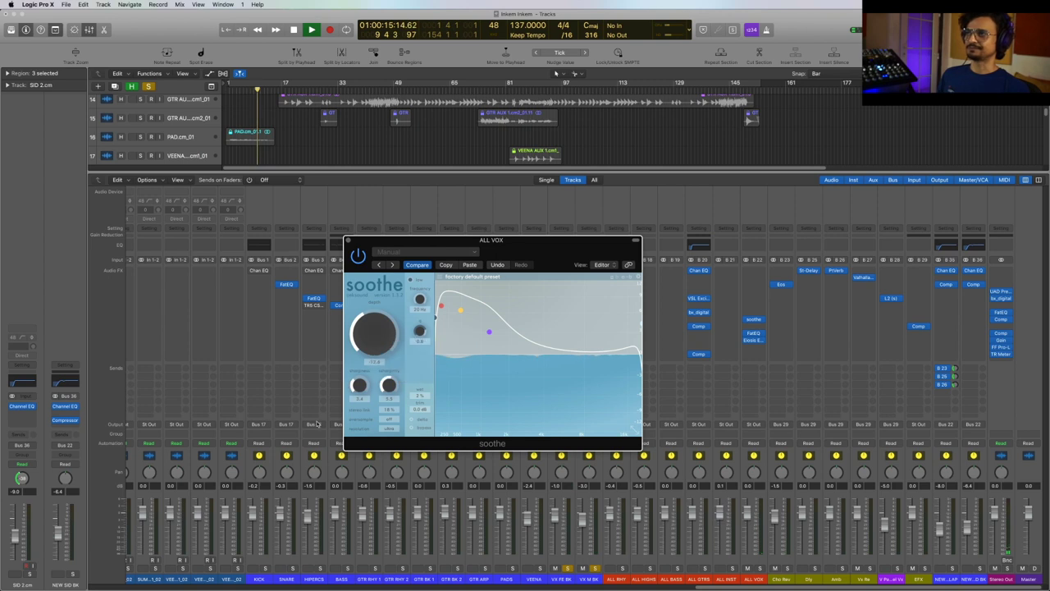
left_click_drag(362, 386, 366, 301)
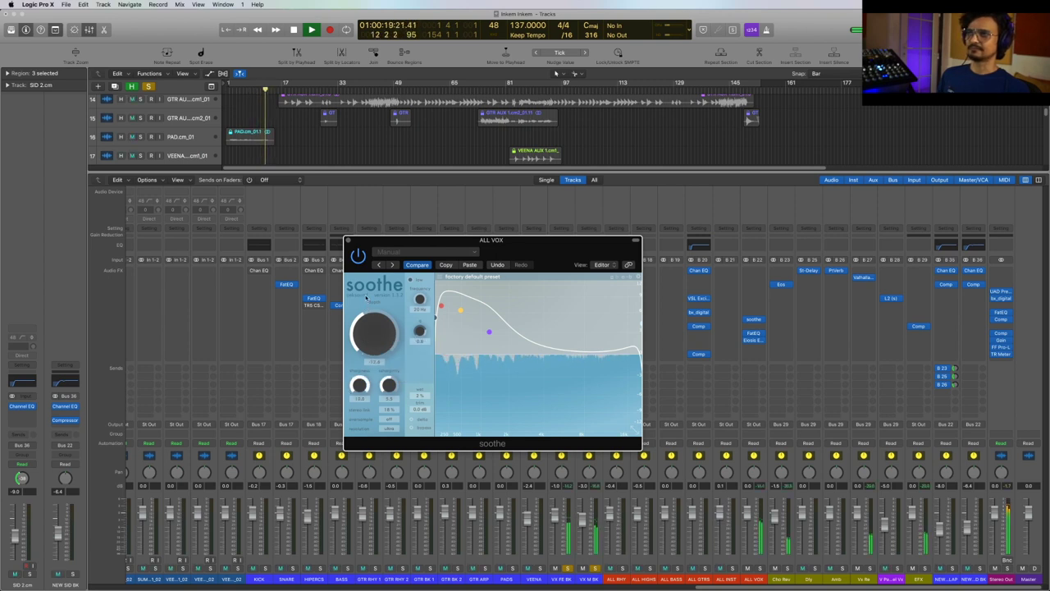
key("space")
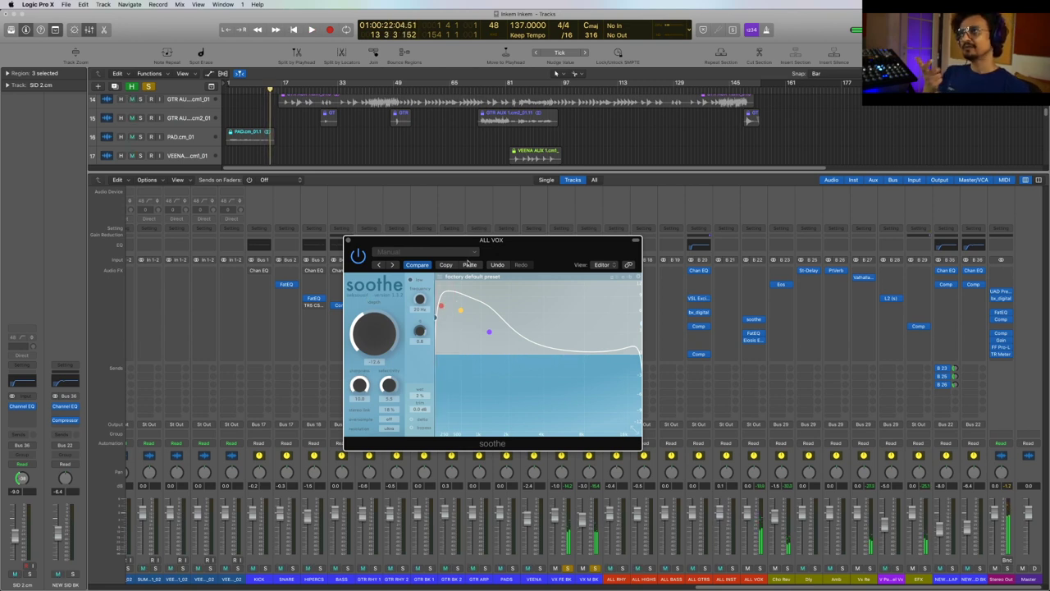
left_click(471, 267)
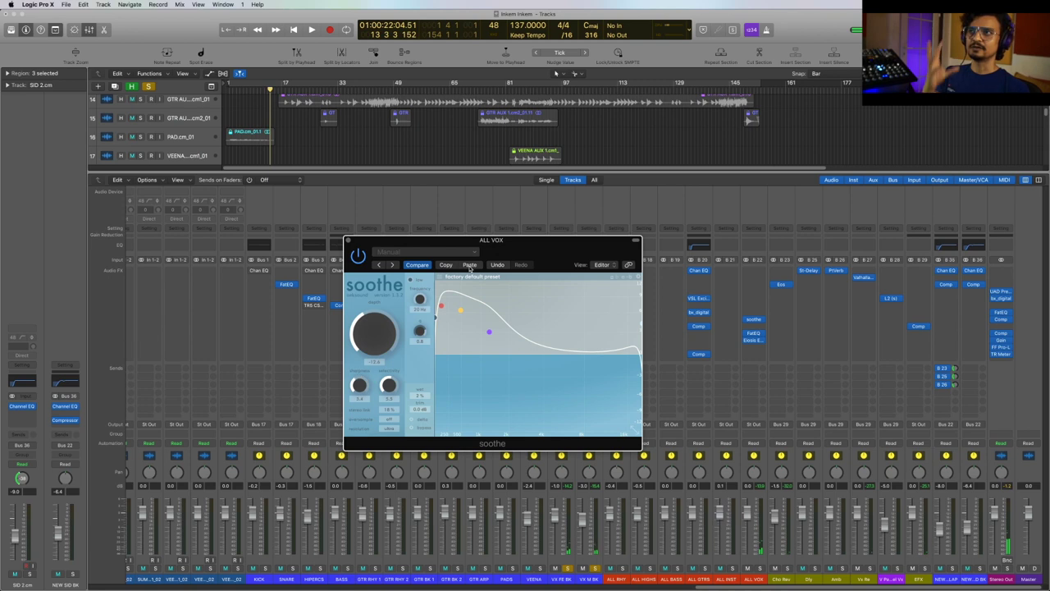
left_click(348, 241)
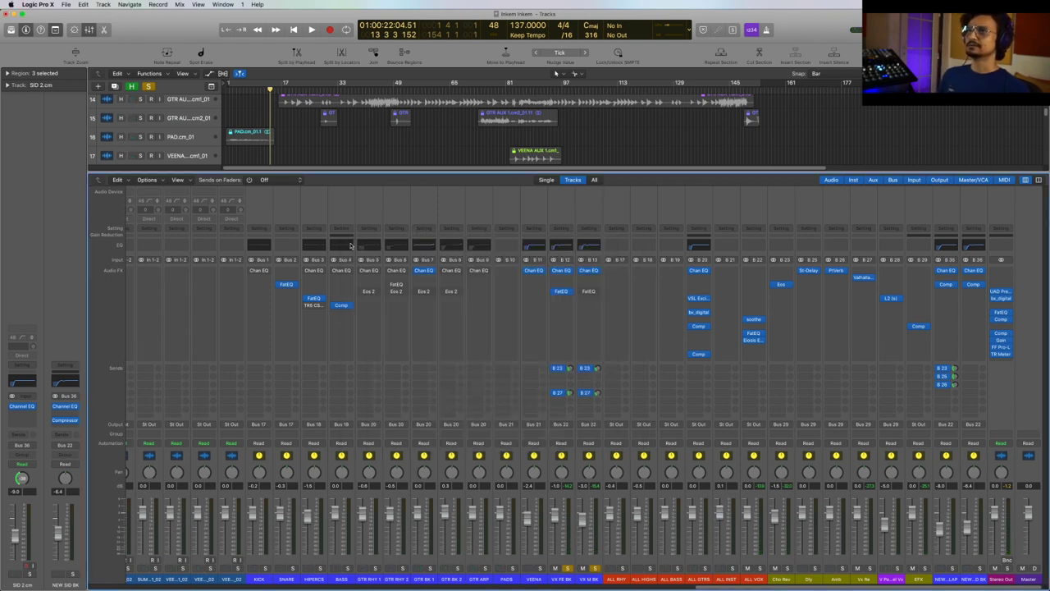
Step: Inspect the Fat EQ on the ALL VOX channel and close it again
left_click(754, 337)
left_click_drag(165, 37, 532, 243)
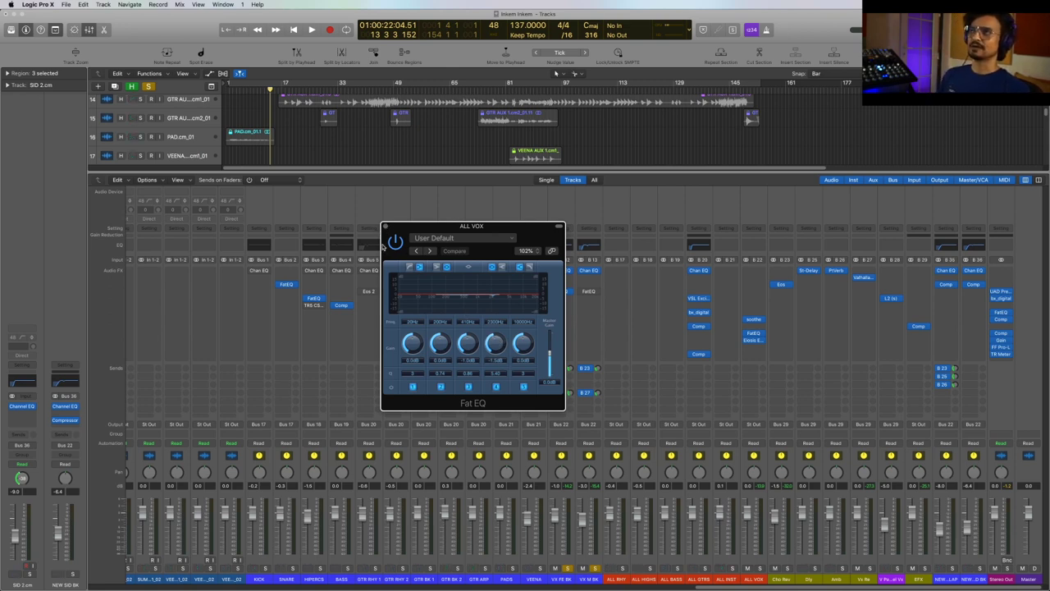
left_click(386, 227)
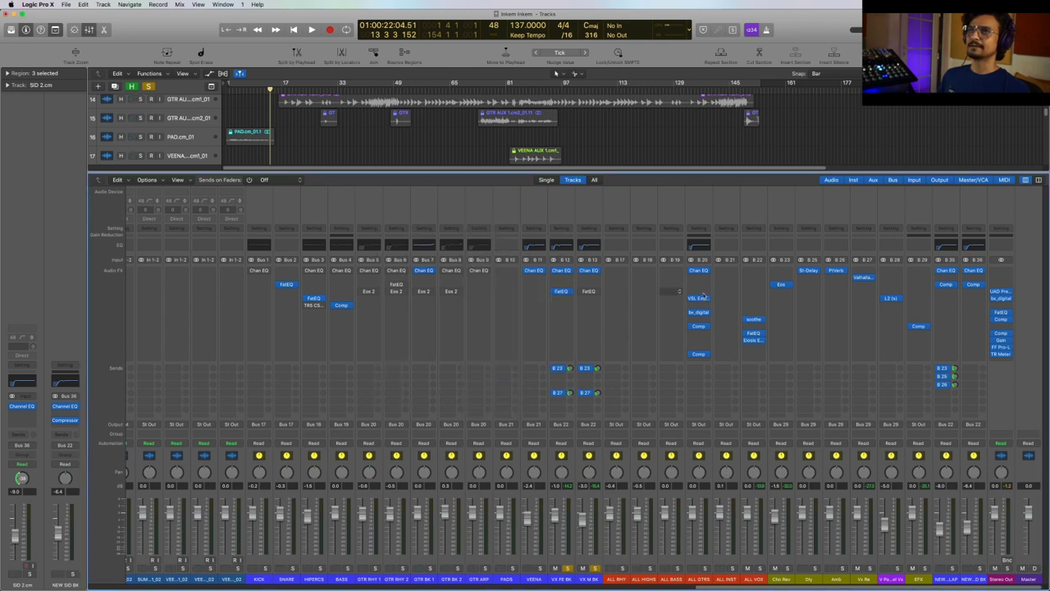
Step: Open the Eiosis E2Deesser on the ALL VOX channel and place its window clear of the track area
left_click(754, 340)
left_click_drag(307, 28, 547, 174)
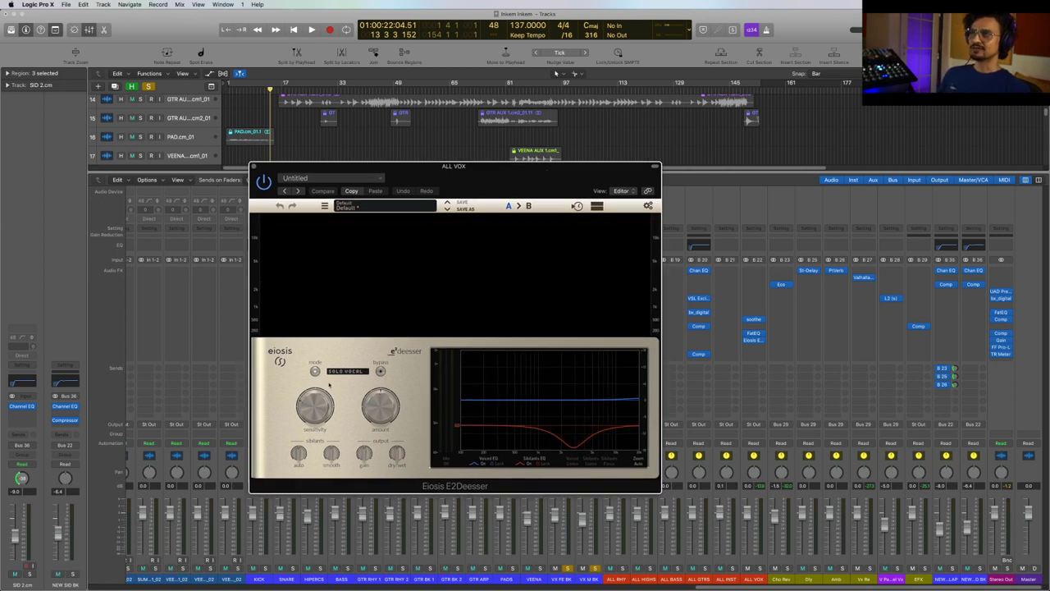
left_click_drag(502, 185, 546, 208)
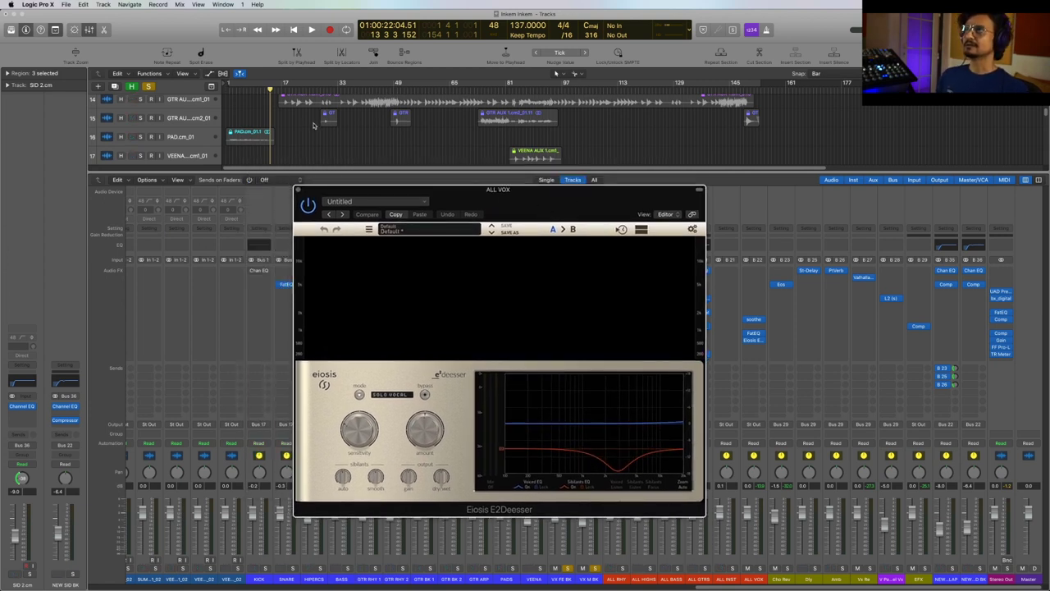
Step: Solo the SID 1.L.cm_01 track and audition the vocals from bar 18 and from bar 10 through the E2Deesser
scroll(312, 125, "down", 8)
scroll(313, 130, "up", 3)
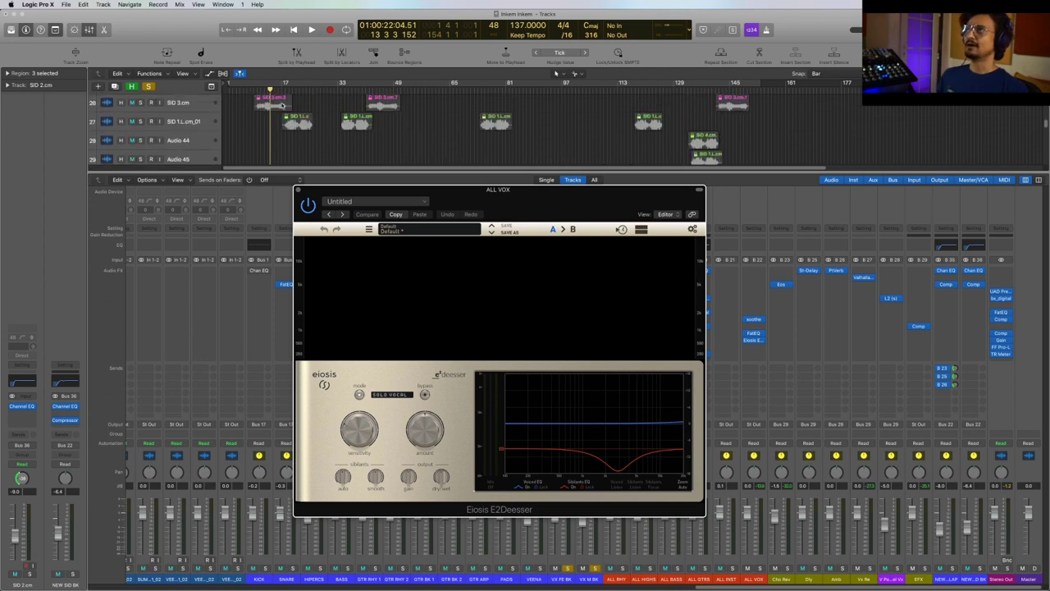
left_click(285, 94)
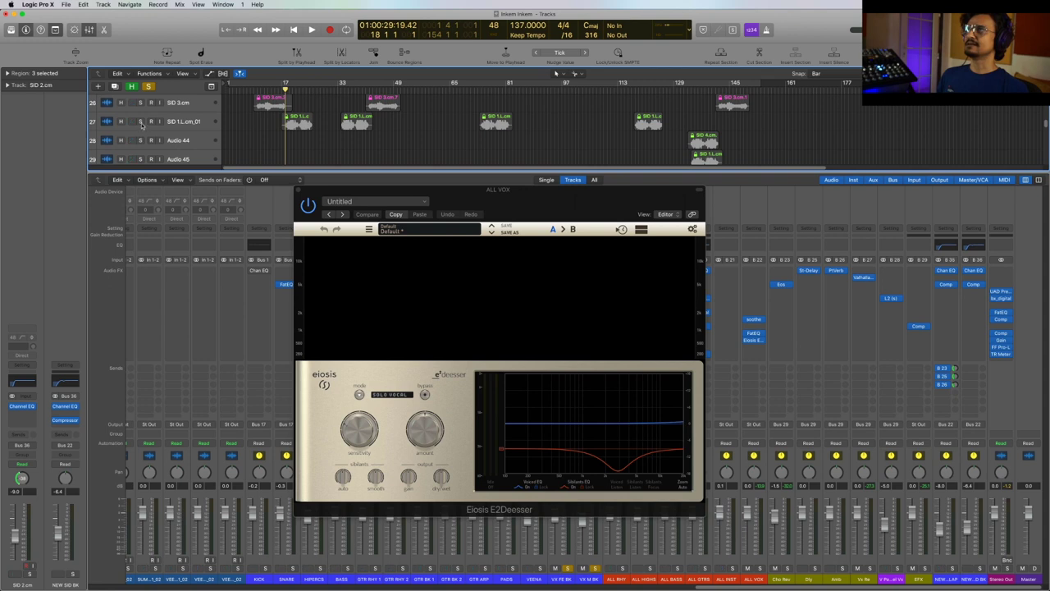
left_click(141, 121)
key("space")
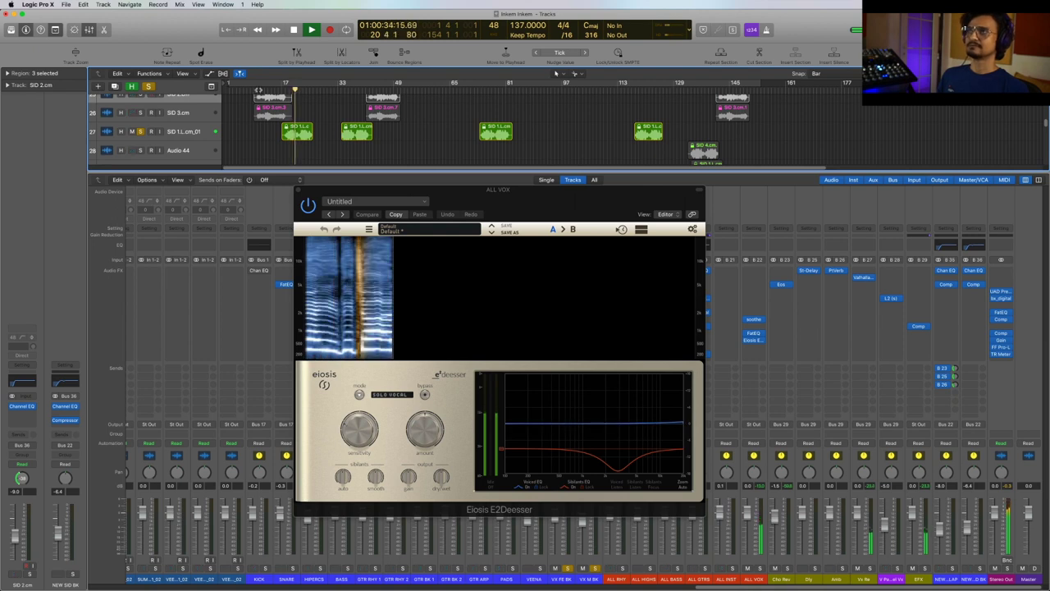
left_click(258, 90)
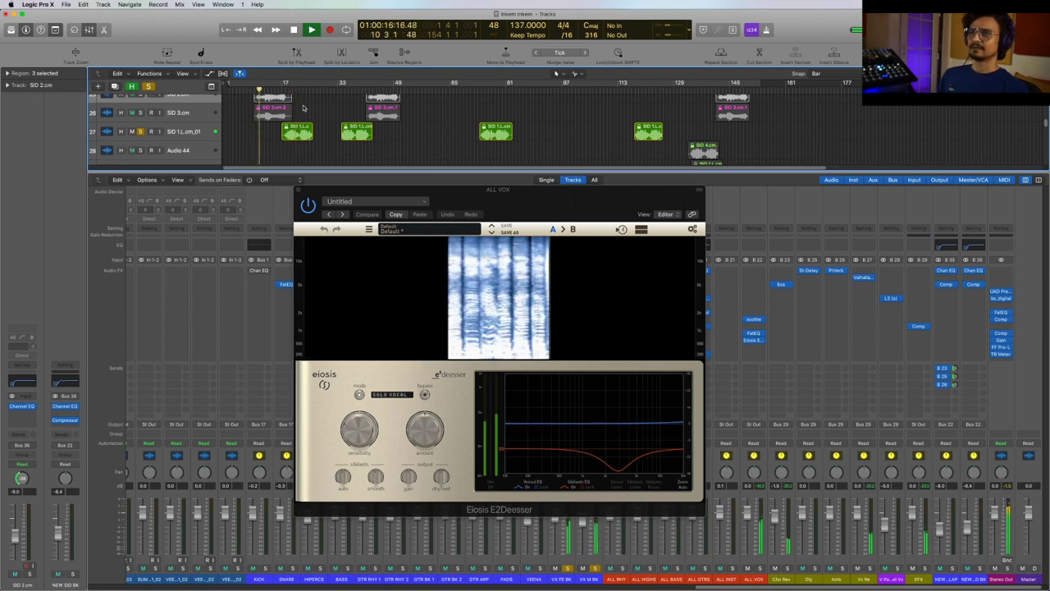
key("space")
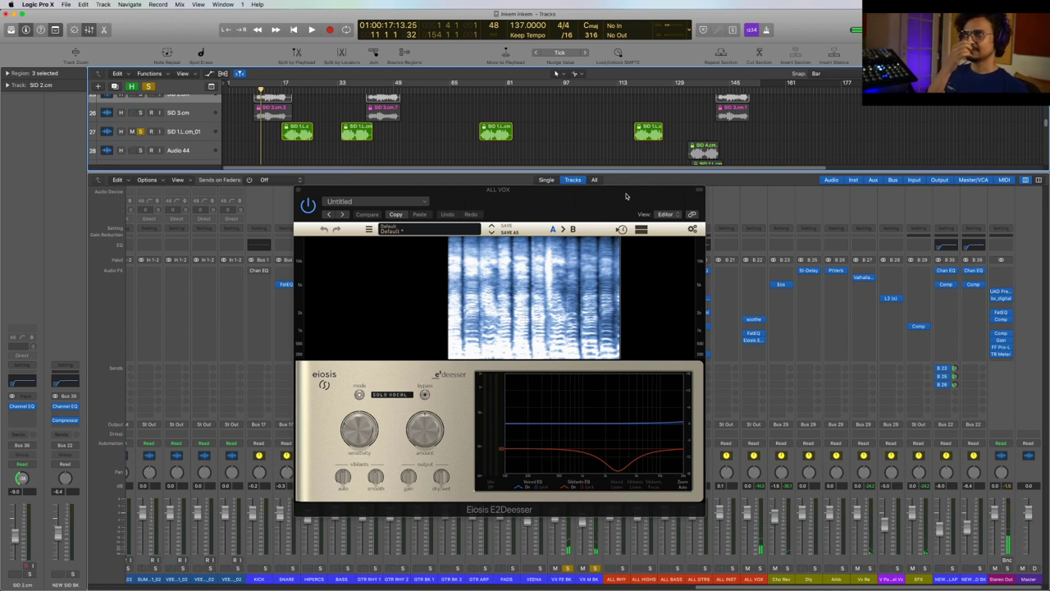
Step: Close the E2Deesser and hide the mixer to show the full track list
left_click_drag(626, 196, 560, 184)
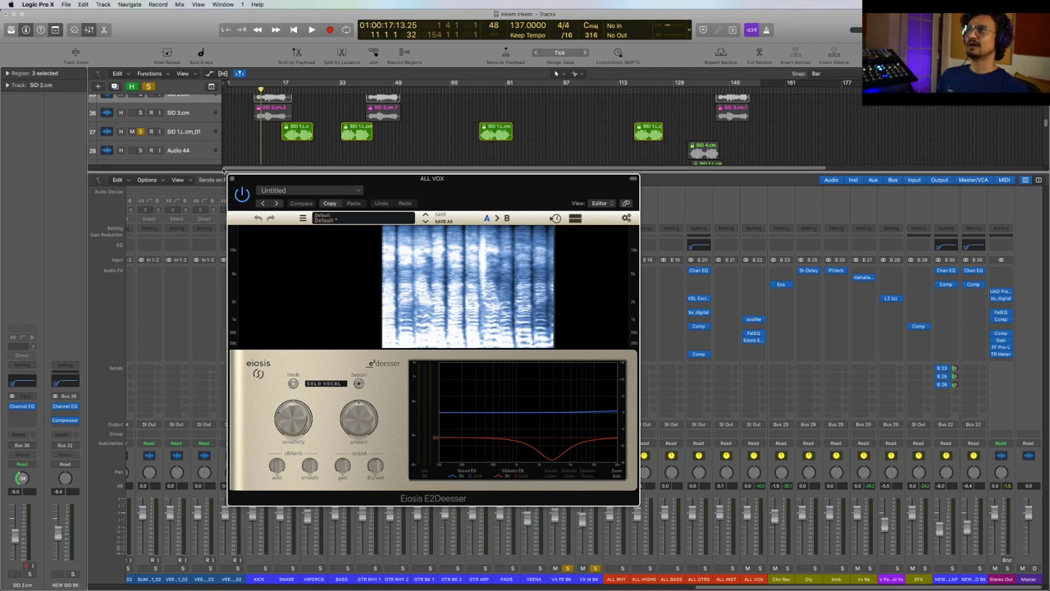
left_click(233, 179)
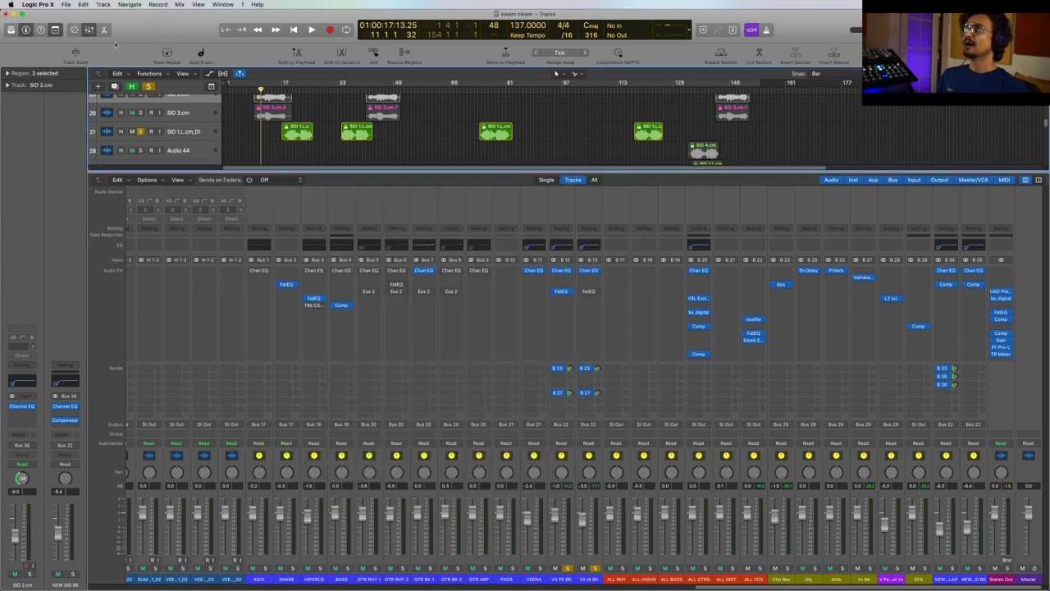
left_click(88, 30)
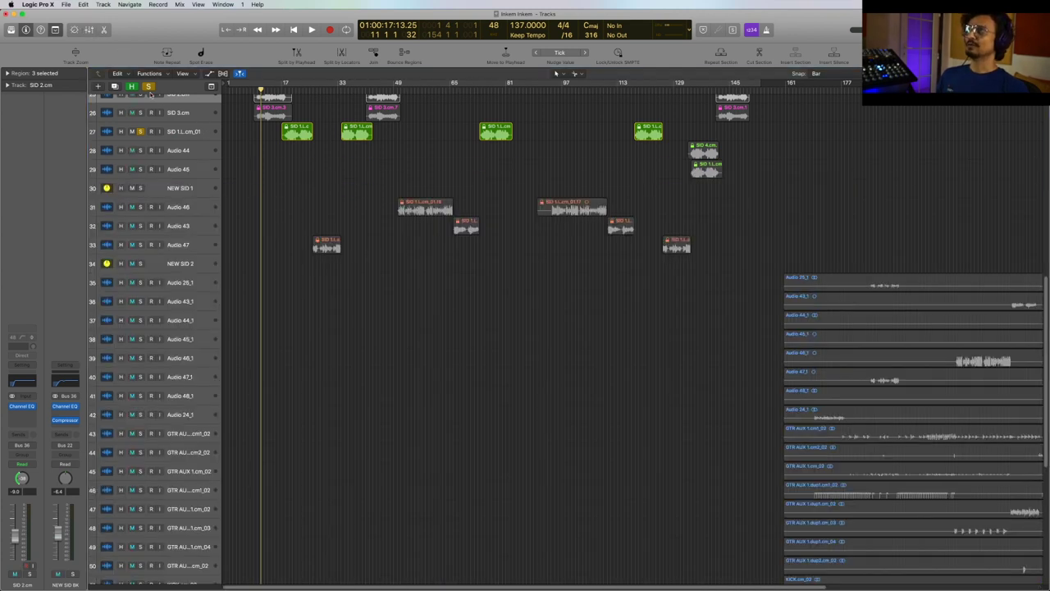
Step: Clear all solos, select the SID 1.L.cm_01 track and place the playhead at bar 18
left_click(149, 86)
left_click(204, 136)
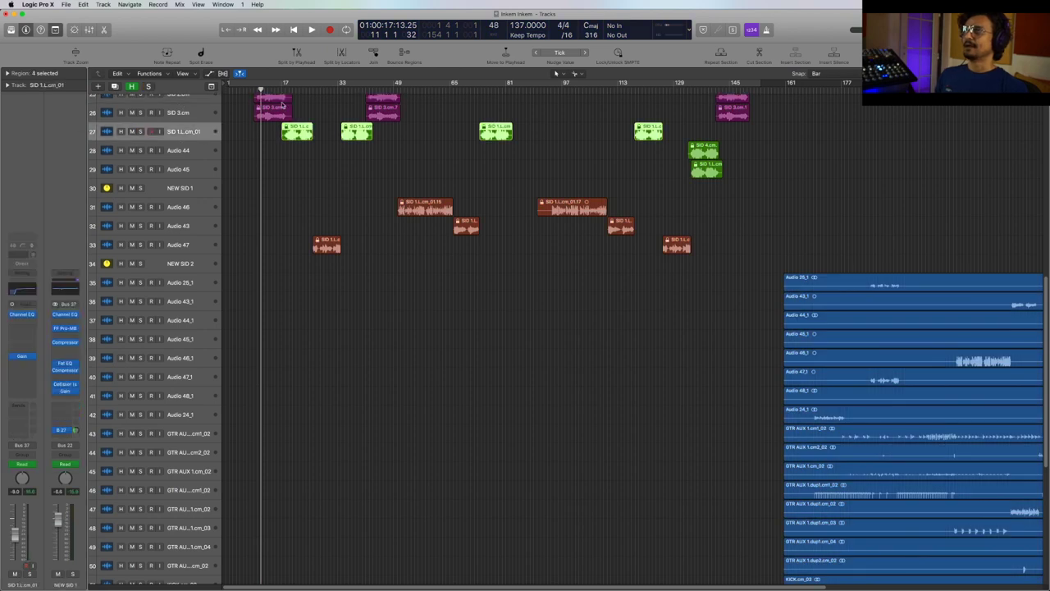
left_click(285, 89)
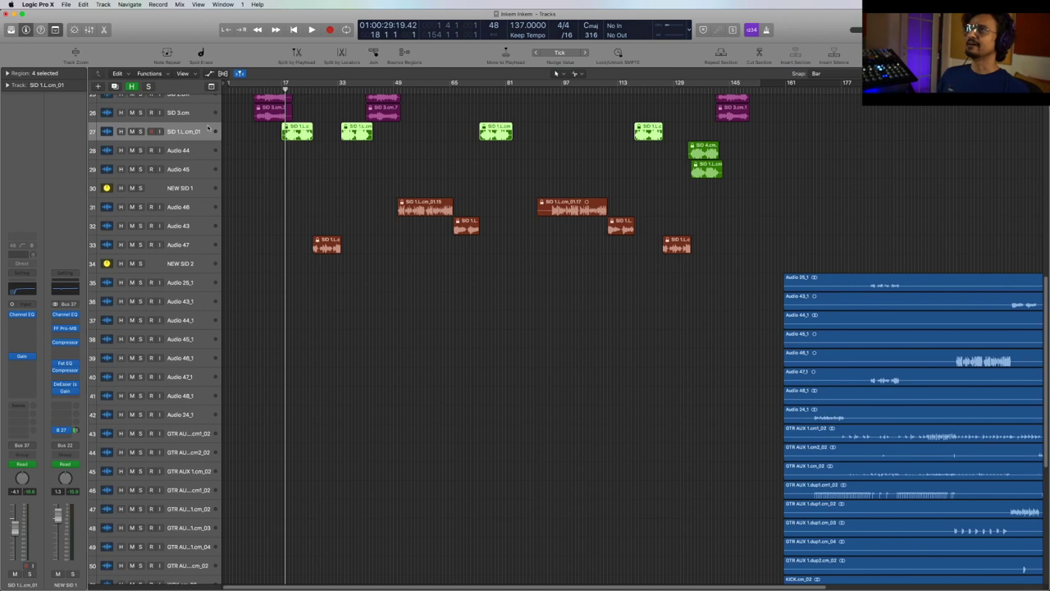
Step: Check the channel strip of the NEW SID 1 bus and that of the Audio 46, 43 and 47 vocal regions
left_click(197, 192)
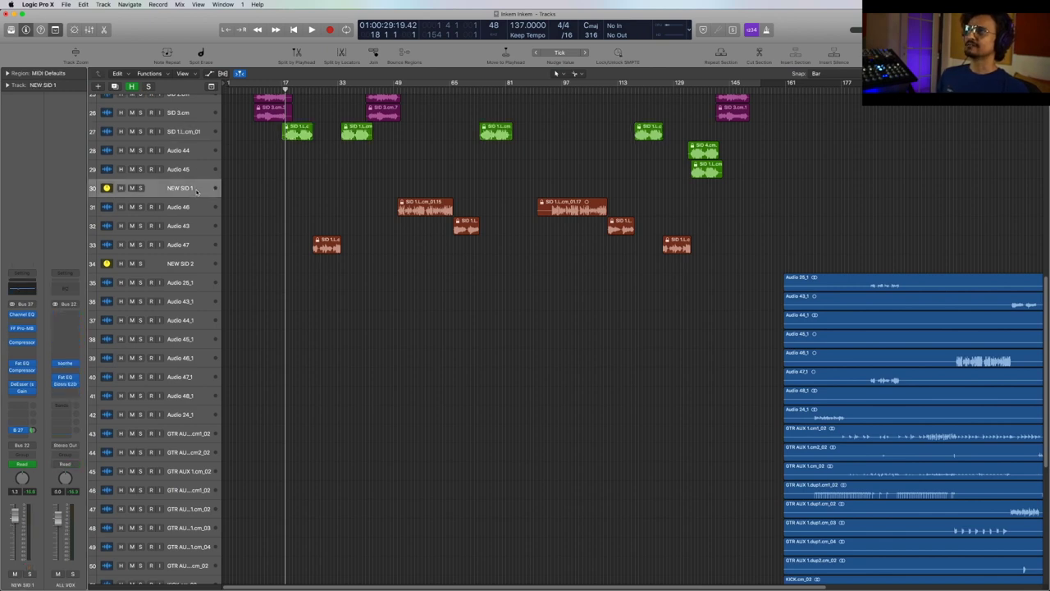
left_click_drag(267, 139, 381, 168)
left_click_drag(297, 209, 732, 300)
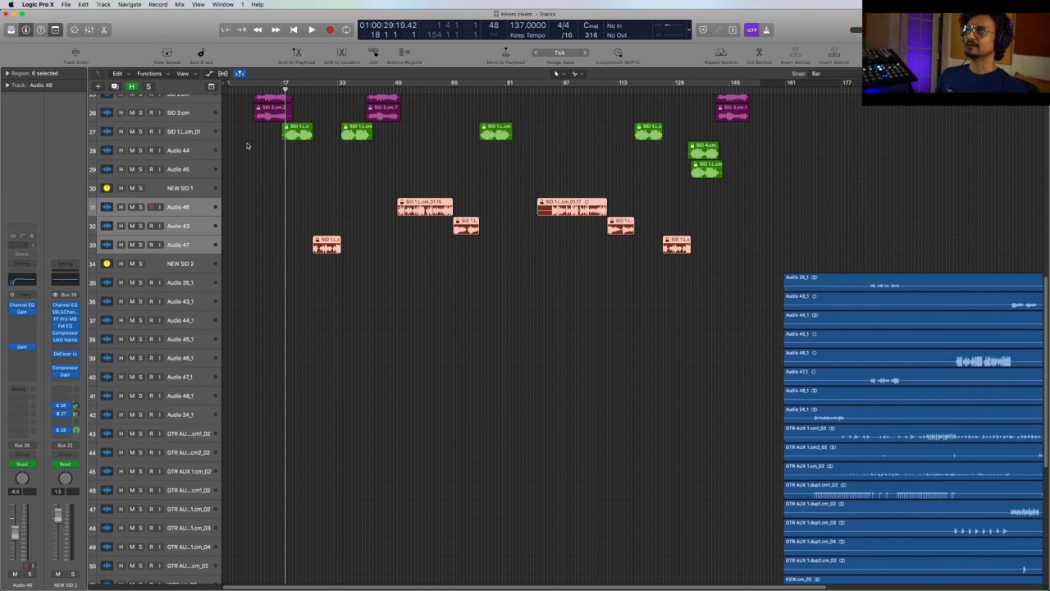
Step: Select the SID 1.L.cm_01 track again and toggle the bypass of the Channel EQ on its NEW SID 1 bus
left_click(203, 139)
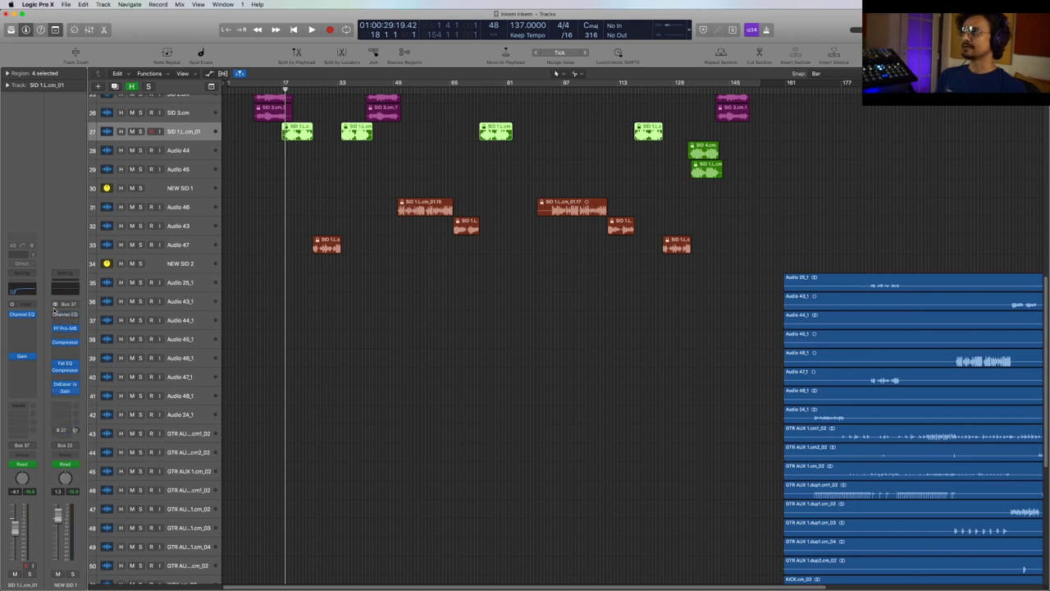
left_click(53, 320)
left_click(54, 316)
left_click(54, 315)
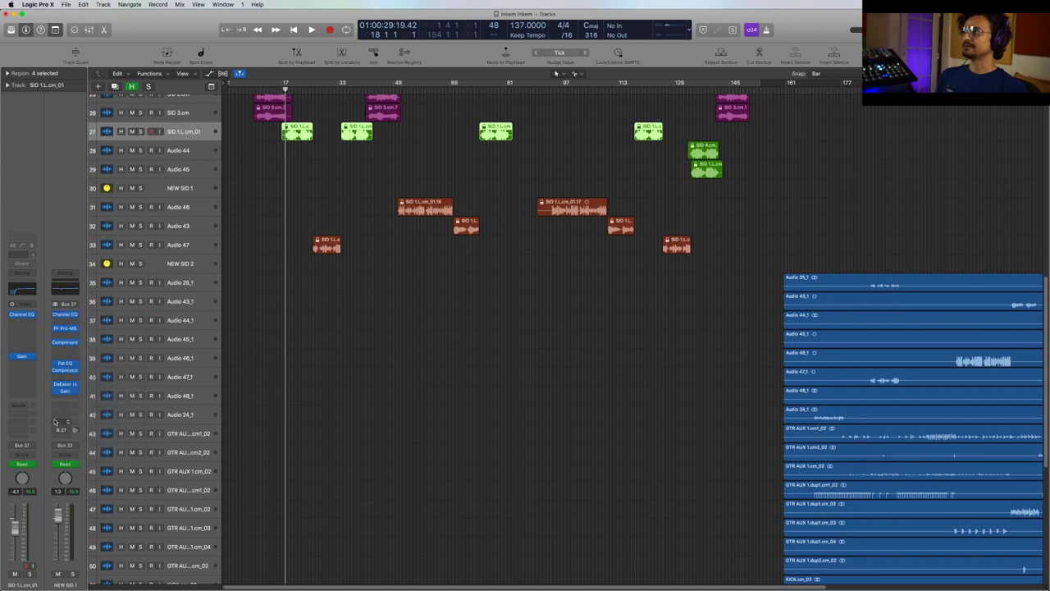
Step: Open the Channel EQ of the SID 1.L.cm_01 track and audition it with the track soloed
key("space")
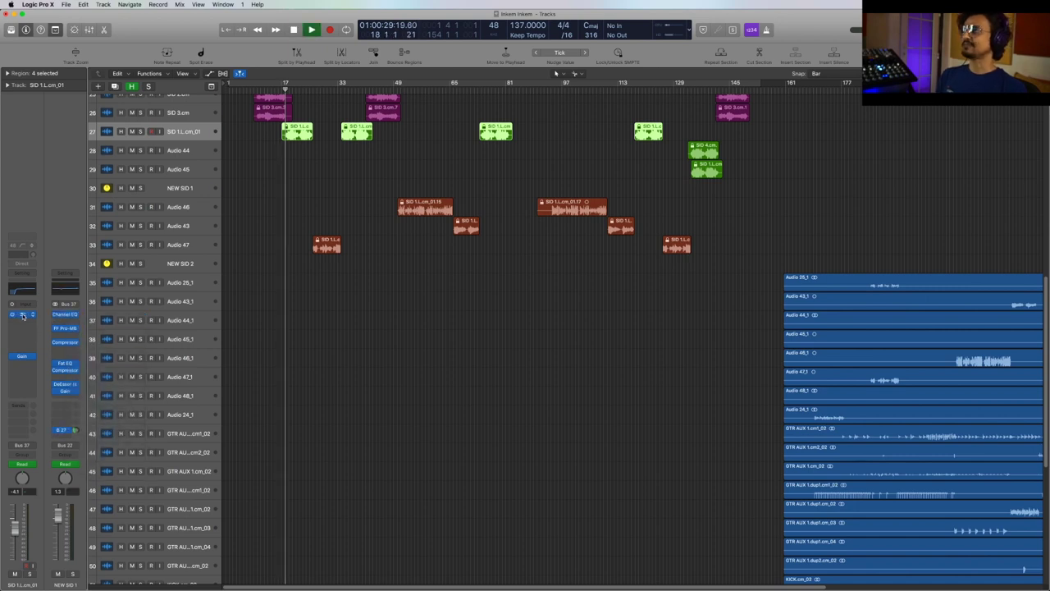
left_click(23, 316)
left_click_drag(277, 37, 483, 286)
left_click(141, 131)
key("space")
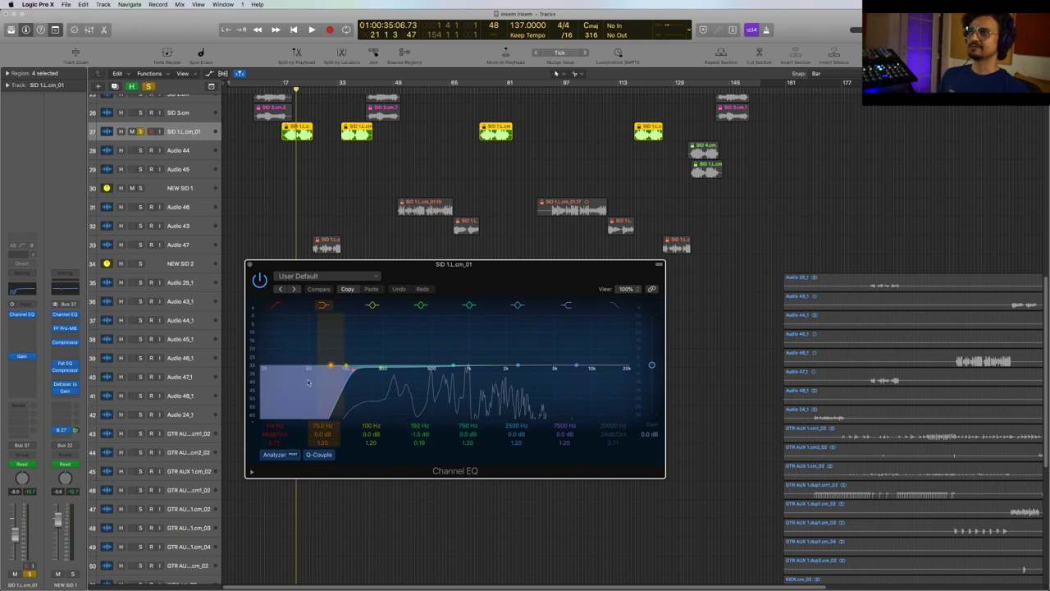
Step: Inspect the Gain plug-in on the SID 1.L.cm_01 track, closing it and the track's Channel EQ
left_click(24, 357)
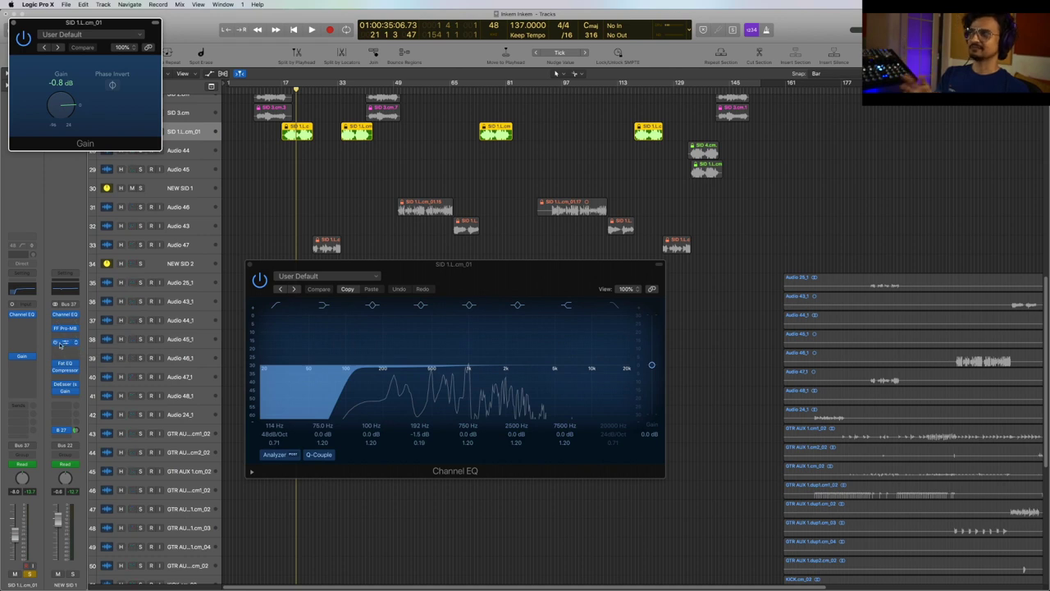
left_click(22, 357)
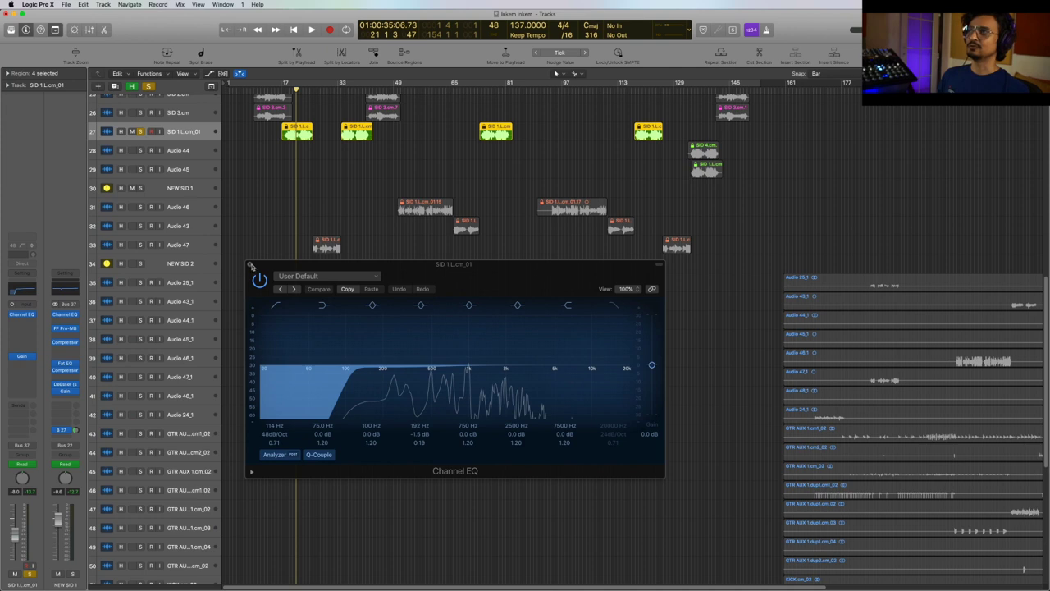
left_click(251, 266)
Step: Inspect the Channel EQ bands on the NEW SID 1 bus and close the plug-in
left_click(68, 314)
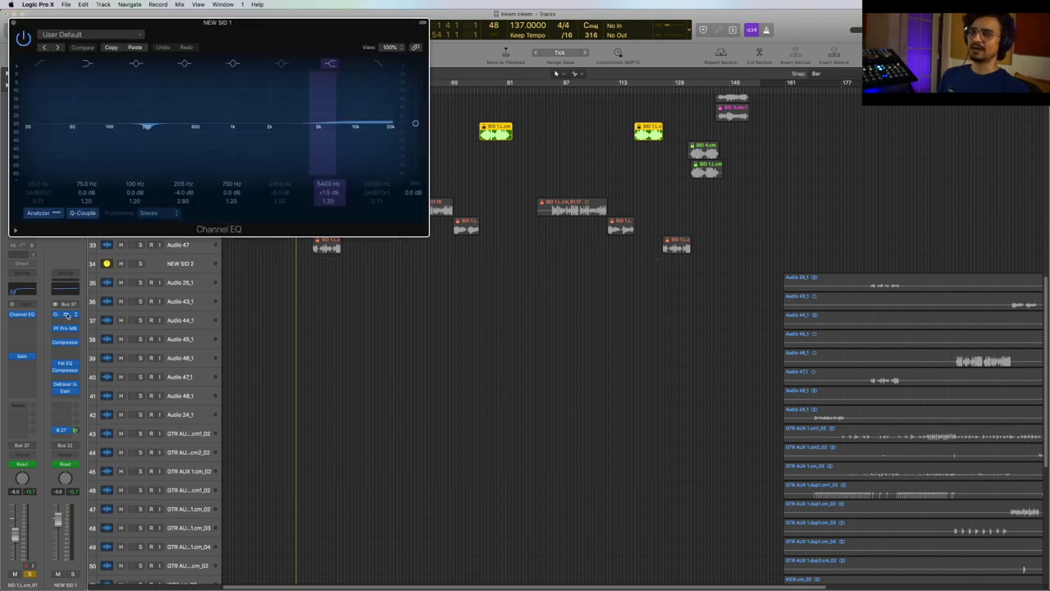
left_click_drag(283, 31, 518, 277)
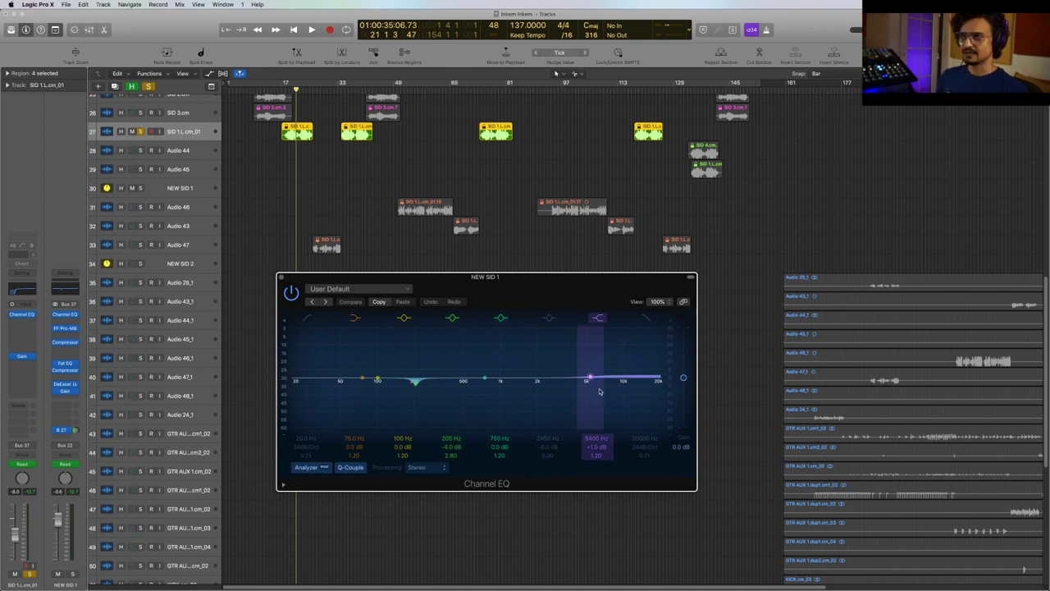
left_click(282, 278)
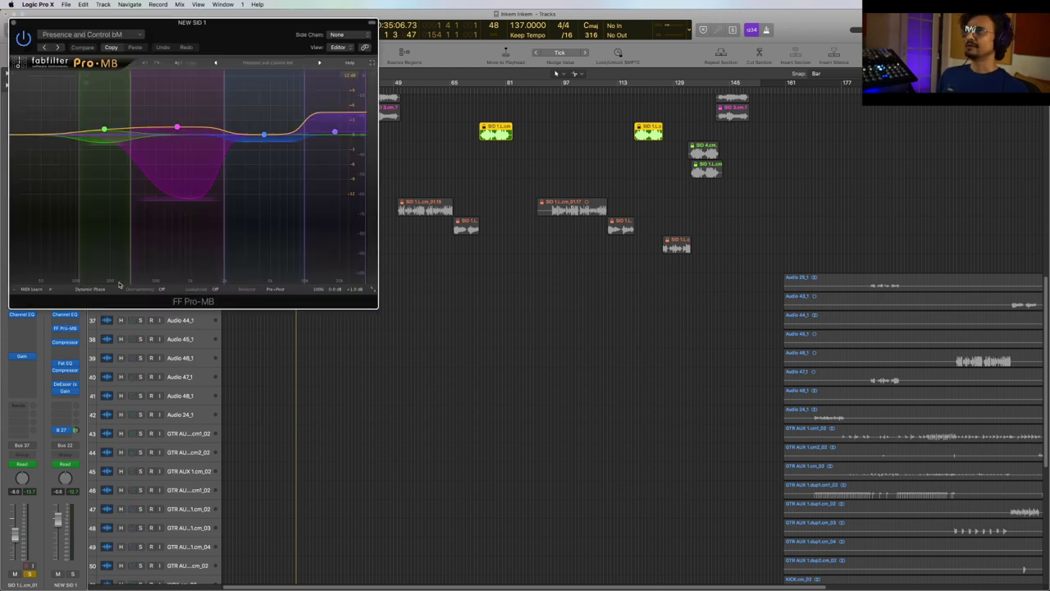
Step: Show the FF Pro-MB of the NEW SID 1 bus and play the soloed vocal through it
left_click_drag(276, 36, 551, 228)
key("space")
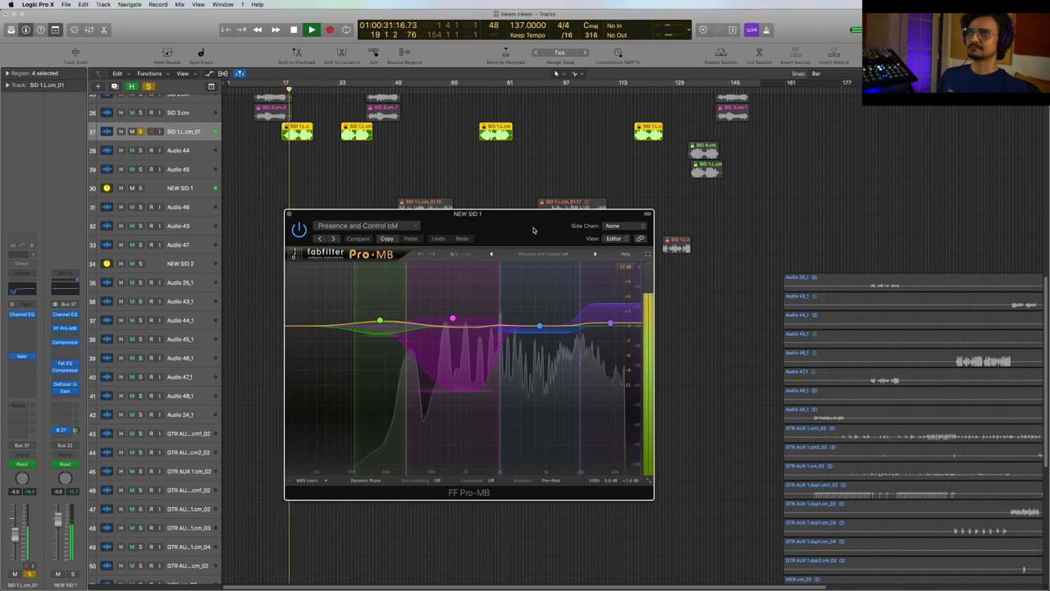
left_click_drag(533, 229, 532, 226)
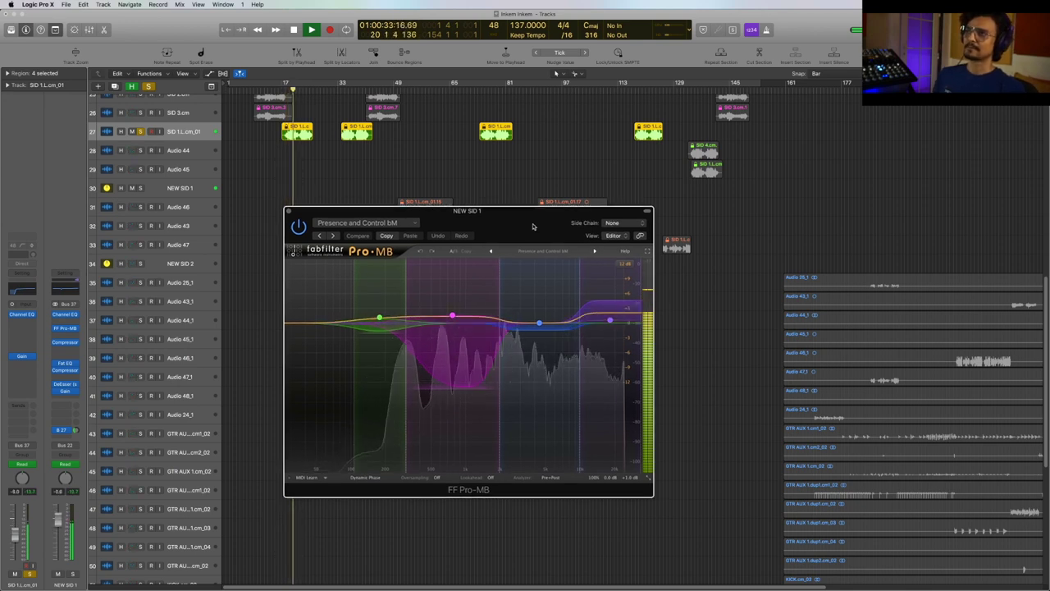
key("space")
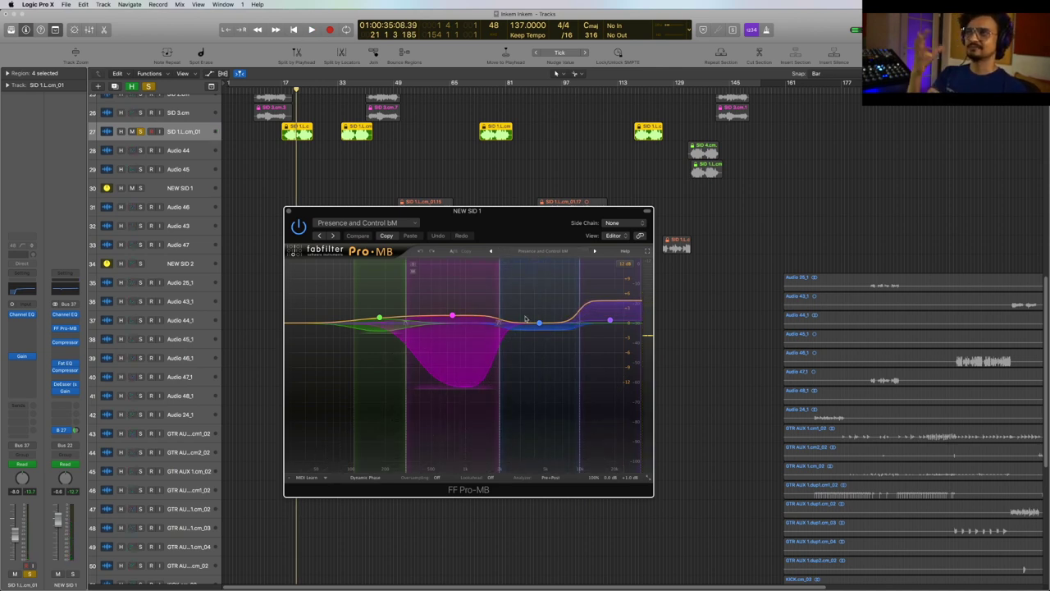
Step: Examine the Pro-MB settings of the individual frequency bands, up to the highest band
left_click(474, 371)
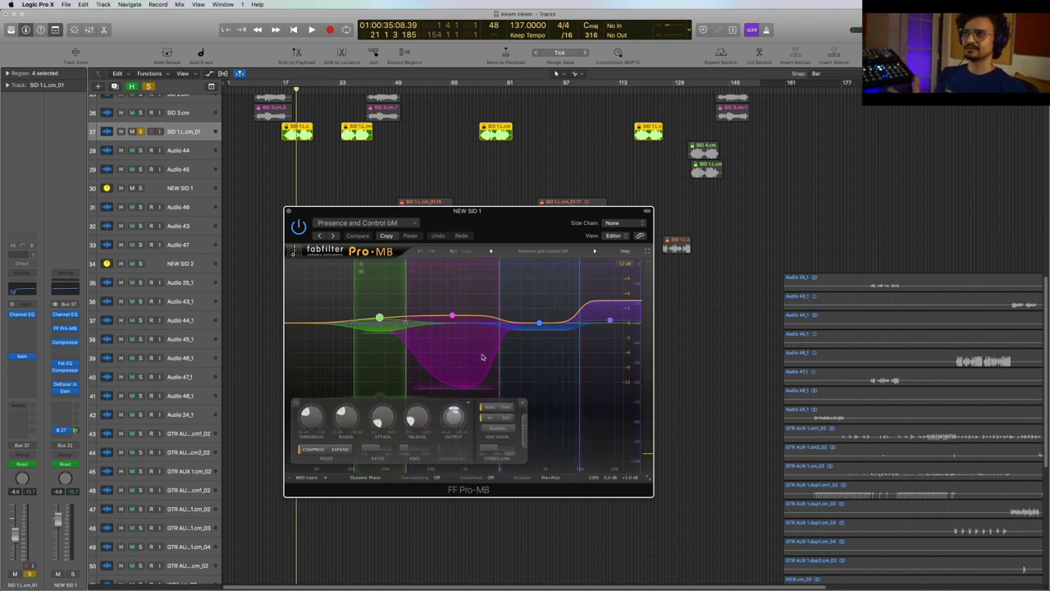
left_click(539, 322)
left_click(594, 356)
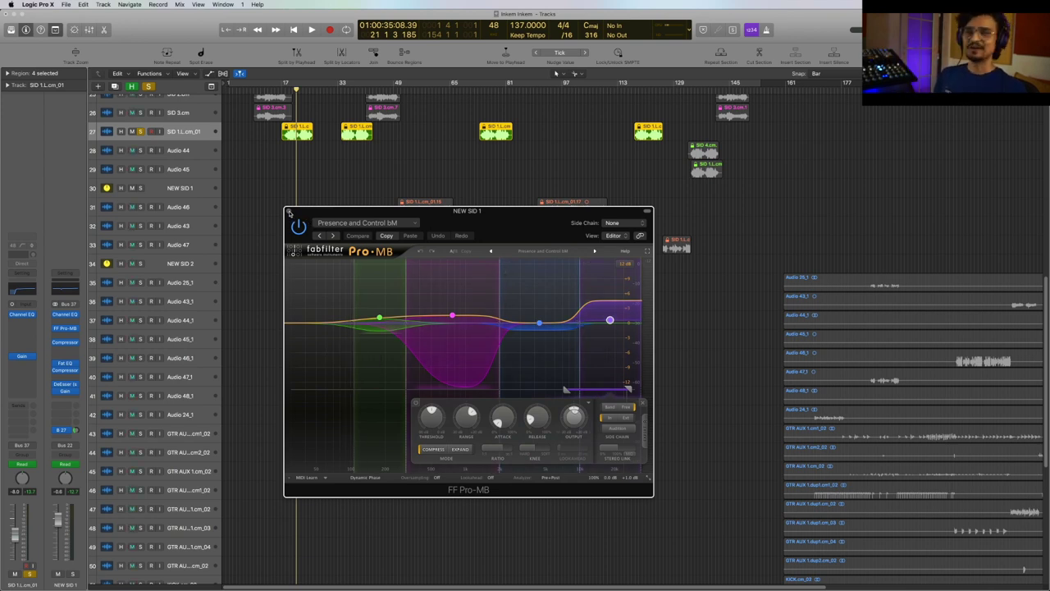
Step: Replay the soloed vocal from bar 18 to watch the Pro-MB bands react, closing the plug-in when done
key("space")
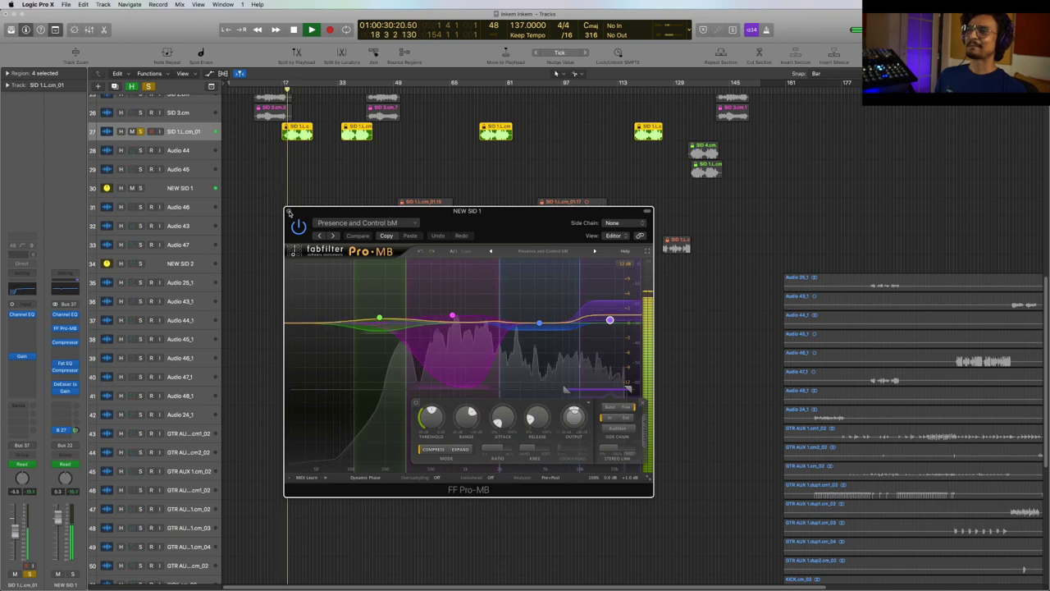
key("space")
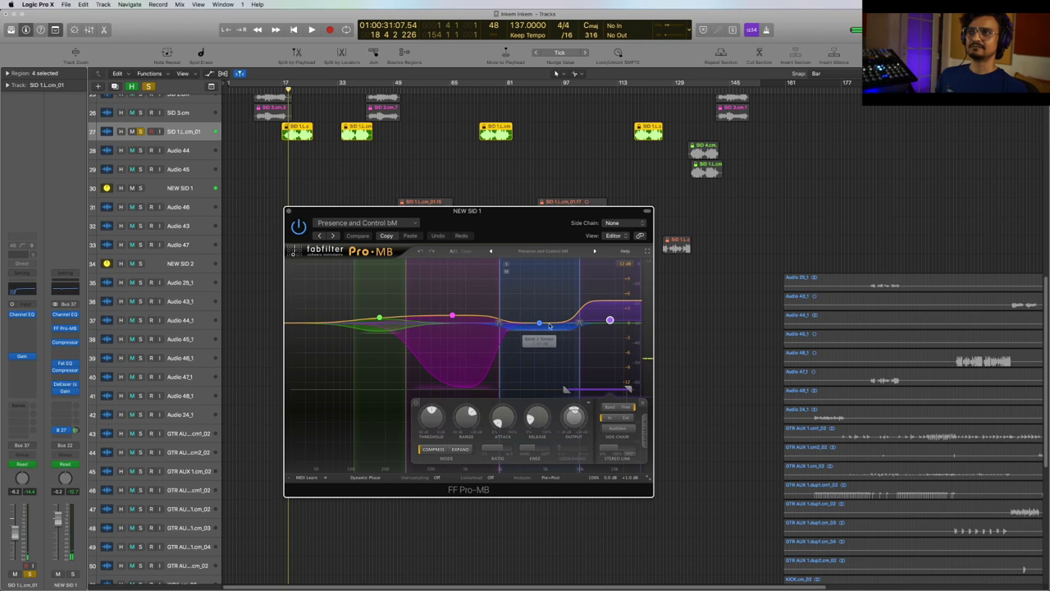
key("space")
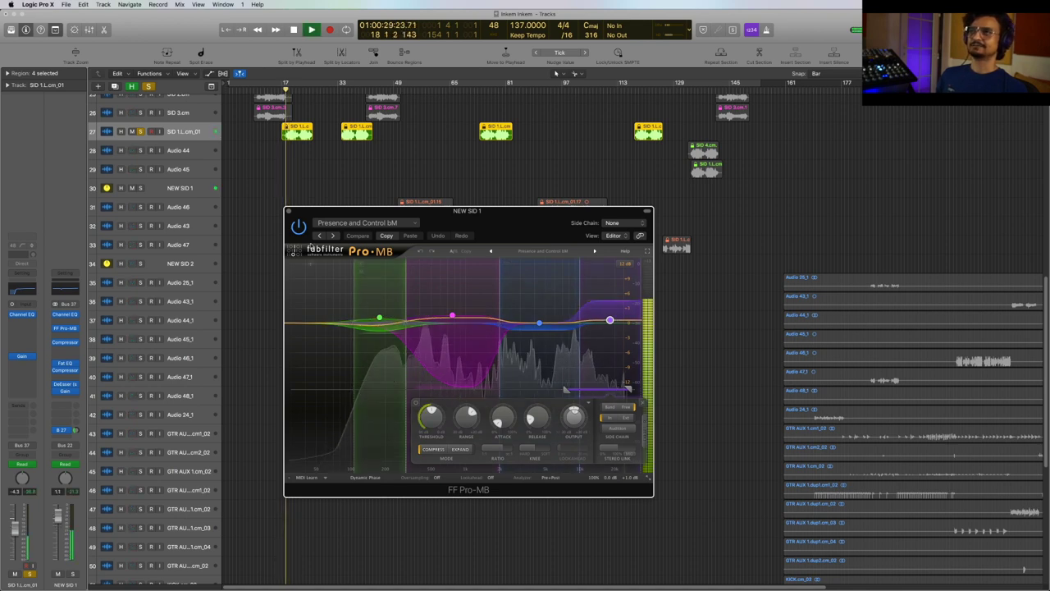
key("space")
left_click(288, 212)
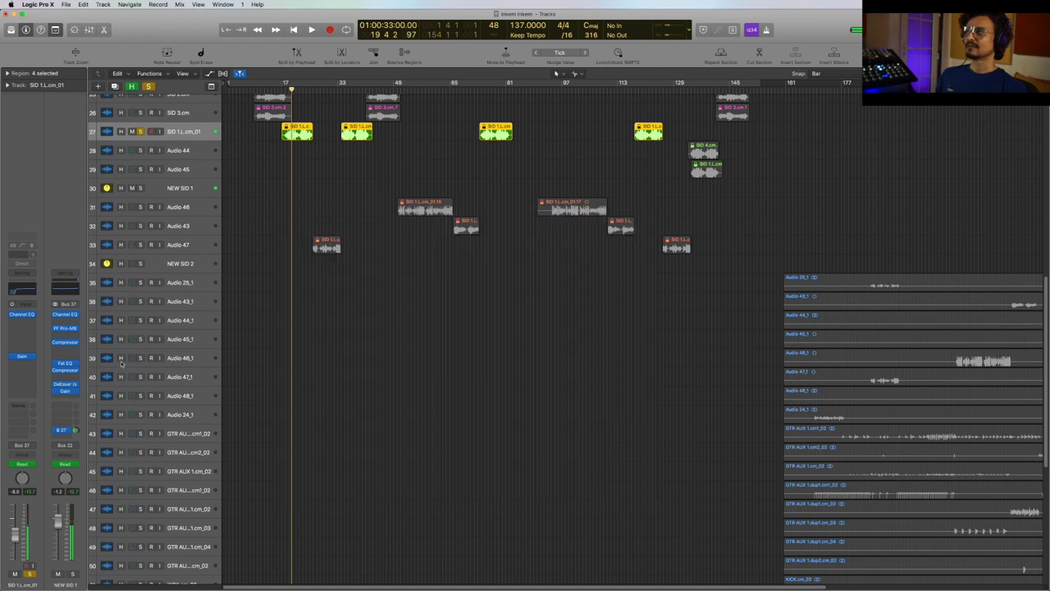
Step: Open the first Compressor on the NEW SID 1 bus and centre its window
left_click(63, 342)
left_click_drag(274, 45, 541, 212)
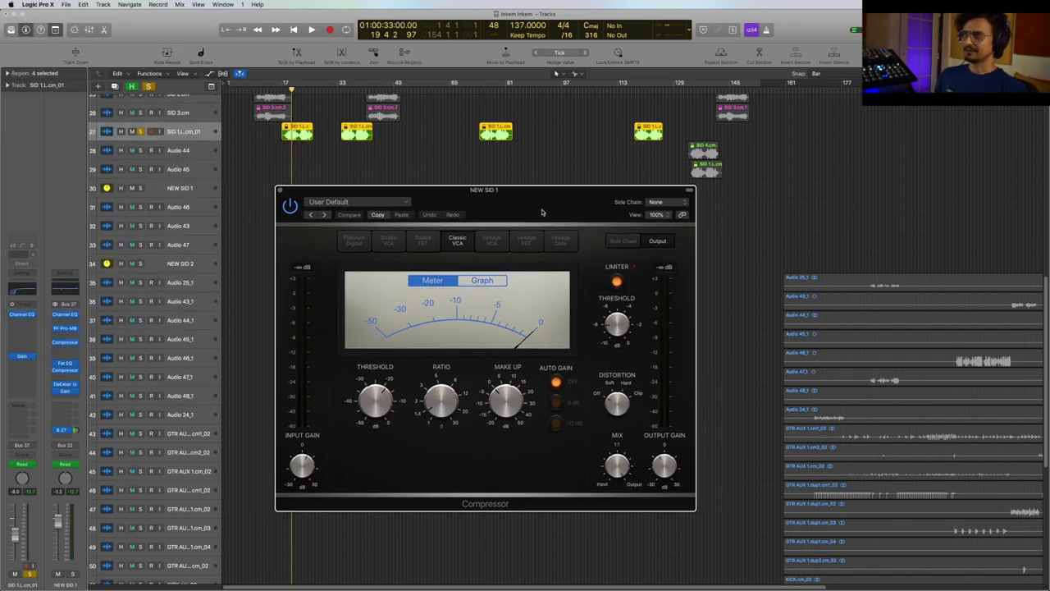
Step: Play the soloed vocal through the NEW SID 1 bus's first Compressor, closing the plug-in when done
key("space")
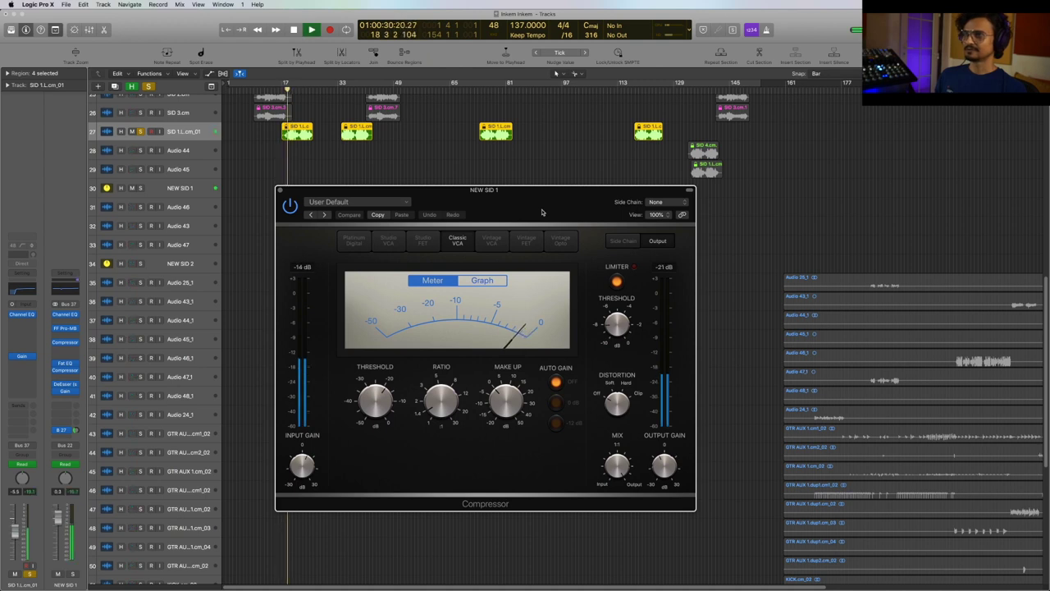
left_click_drag(541, 212, 566, 215)
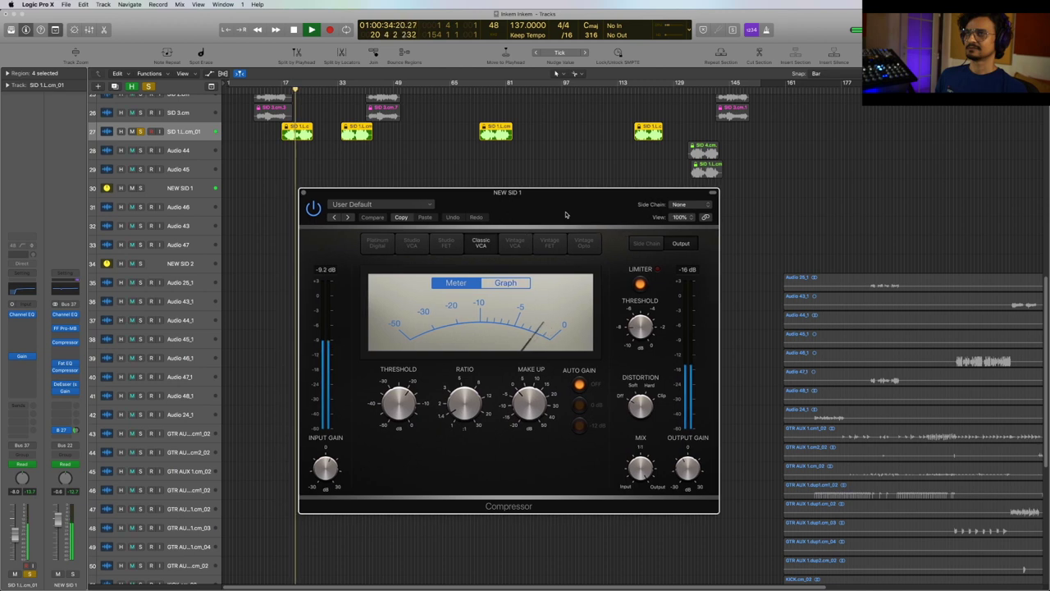
key("space")
left_click_drag(464, 425, 461, 410)
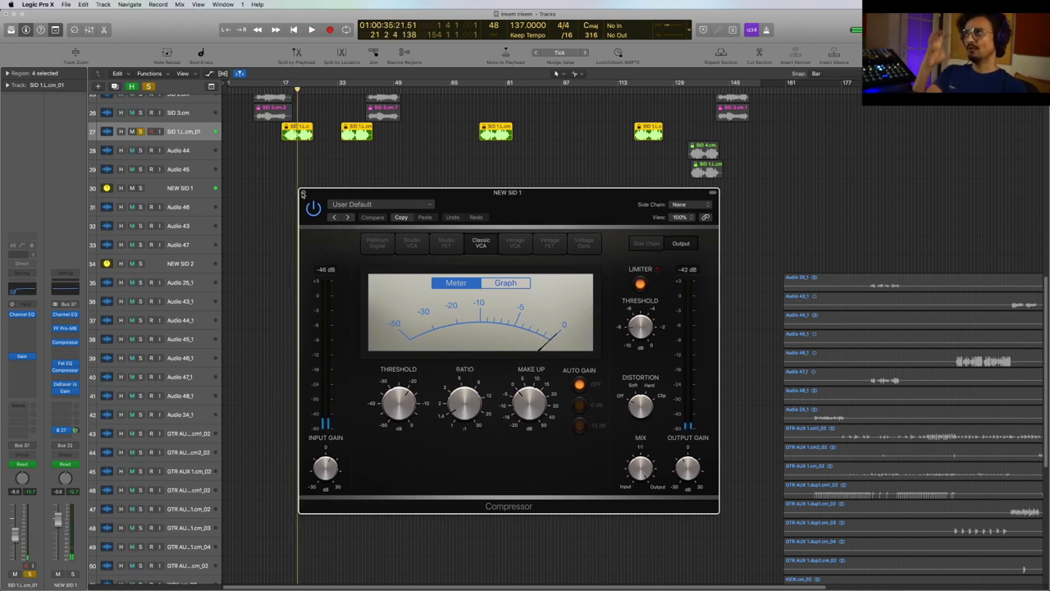
left_click(303, 193)
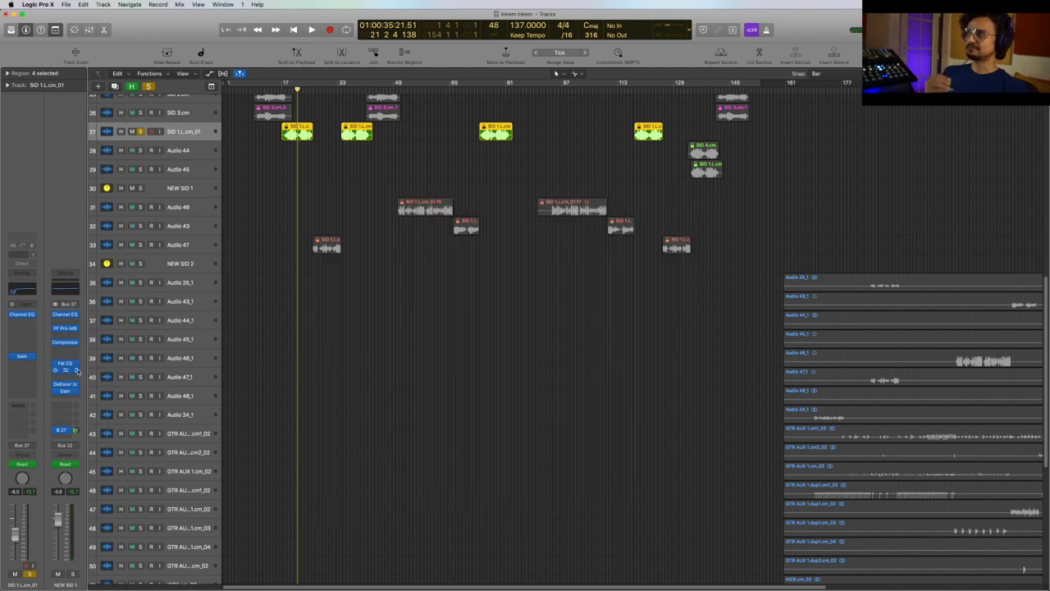
Step: Open the Fat EQ on the NEW SID 1 bus and review the Channel EQs of the SID 1 track and bus, closing both
left_click(65, 364)
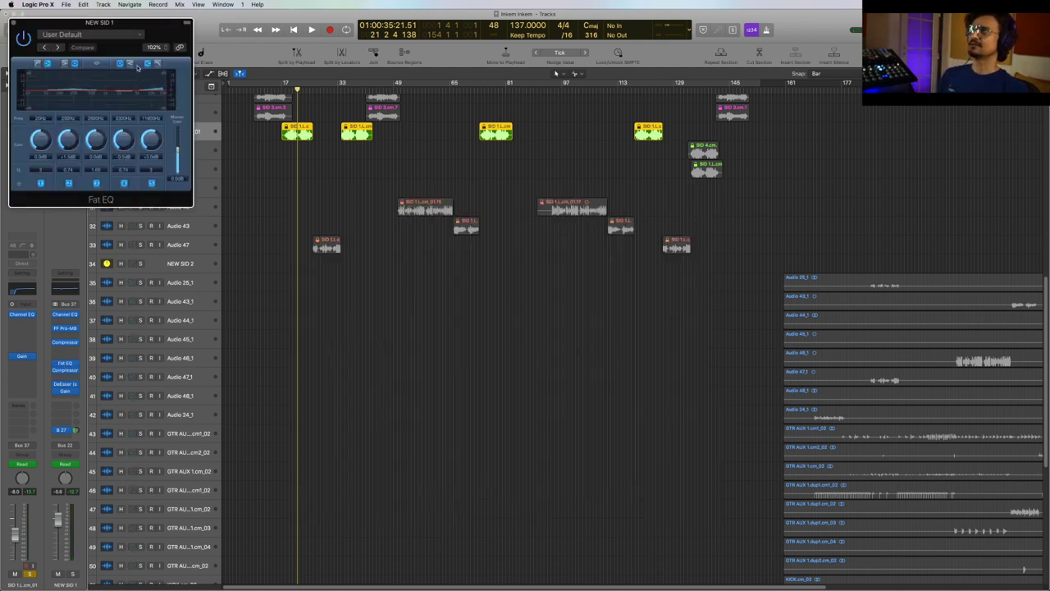
left_click_drag(158, 43, 549, 307)
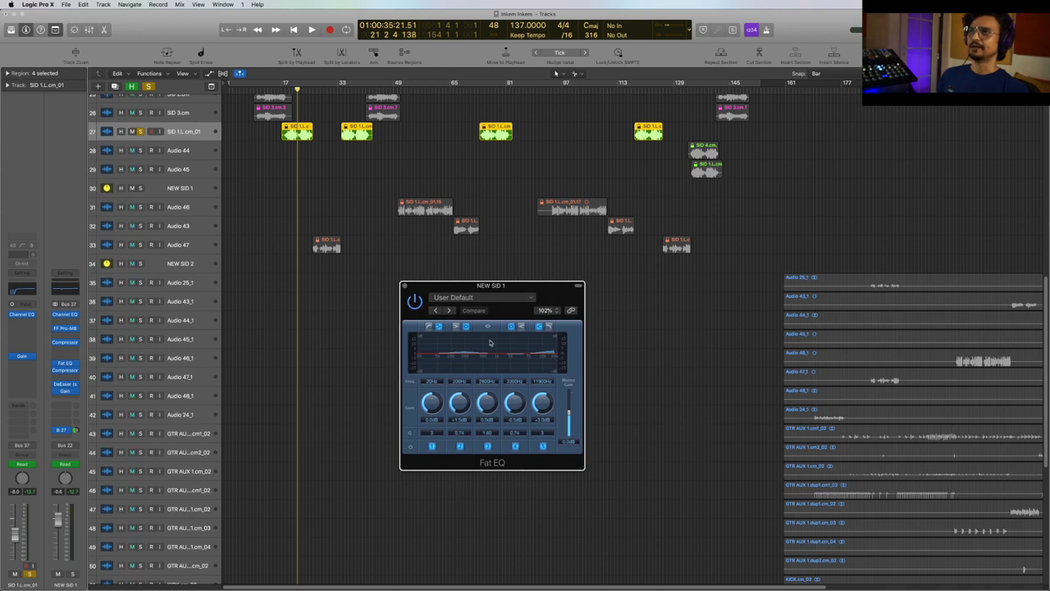
left_click(21, 316)
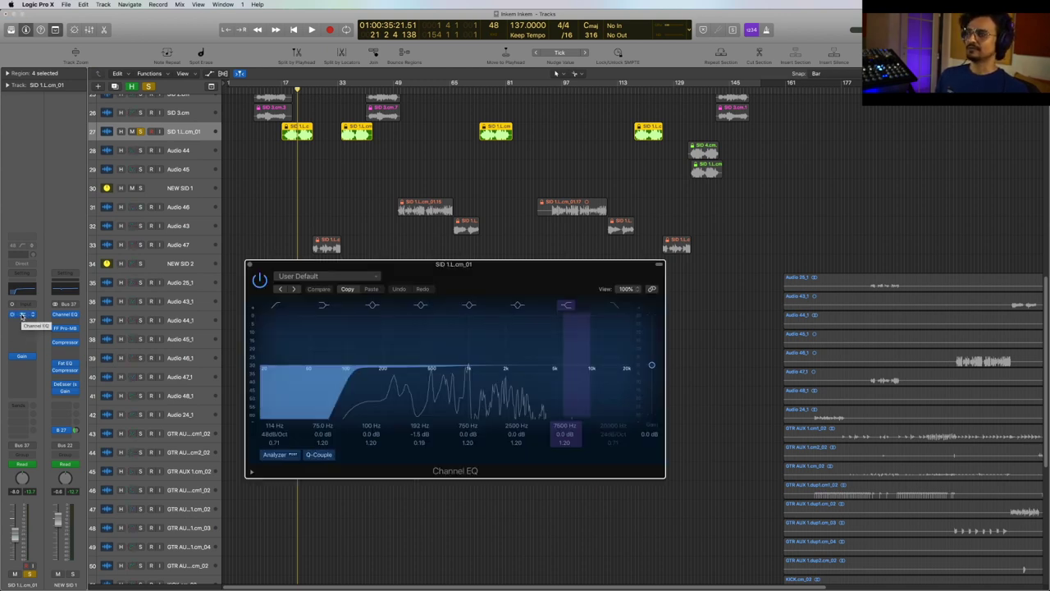
left_click_drag(468, 276, 541, 257)
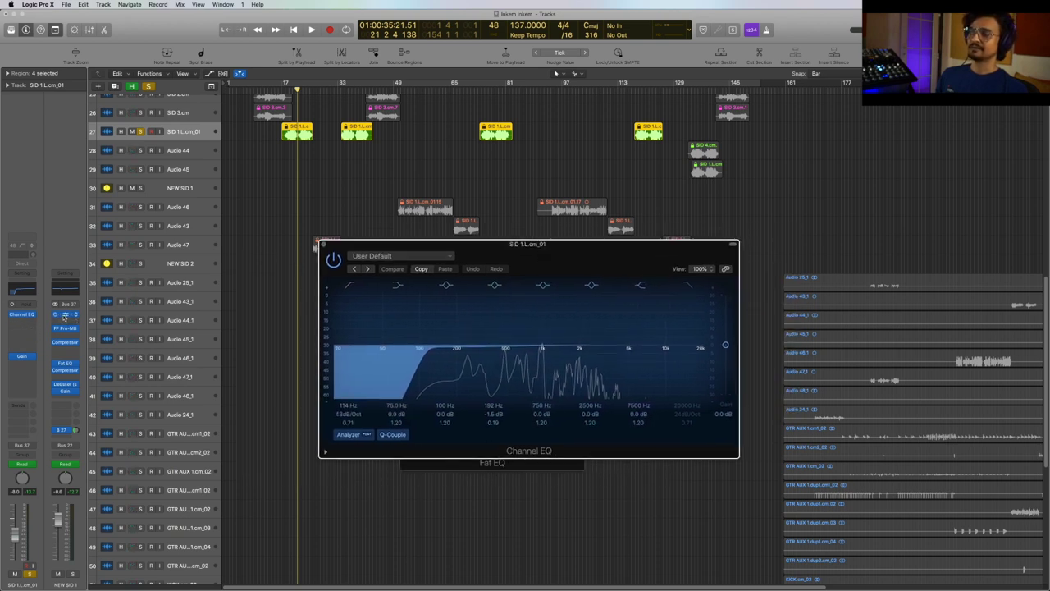
left_click(66, 315)
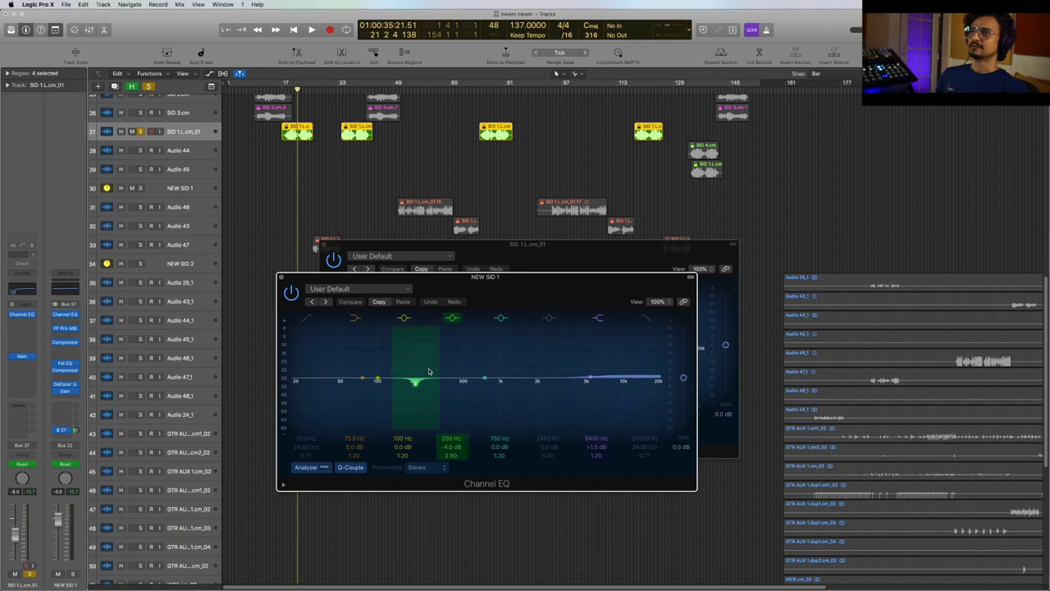
left_click(280, 278)
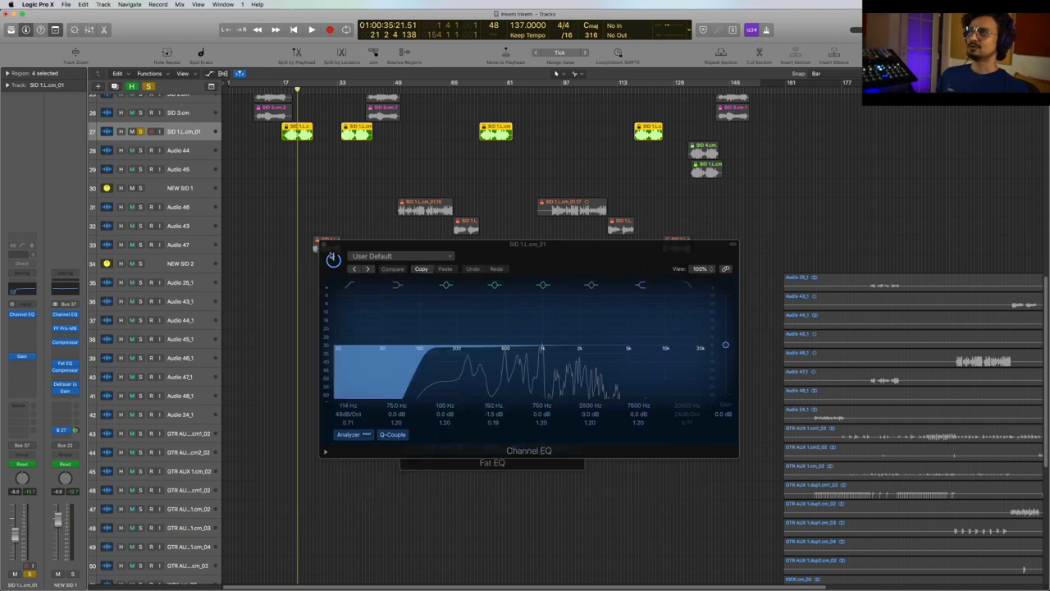
left_click(322, 244)
Step: Audition the soloed vocal with the Fat EQ bypassed and re-enabled, closing the plug-in when done
left_click_drag(560, 292, 503, 292)
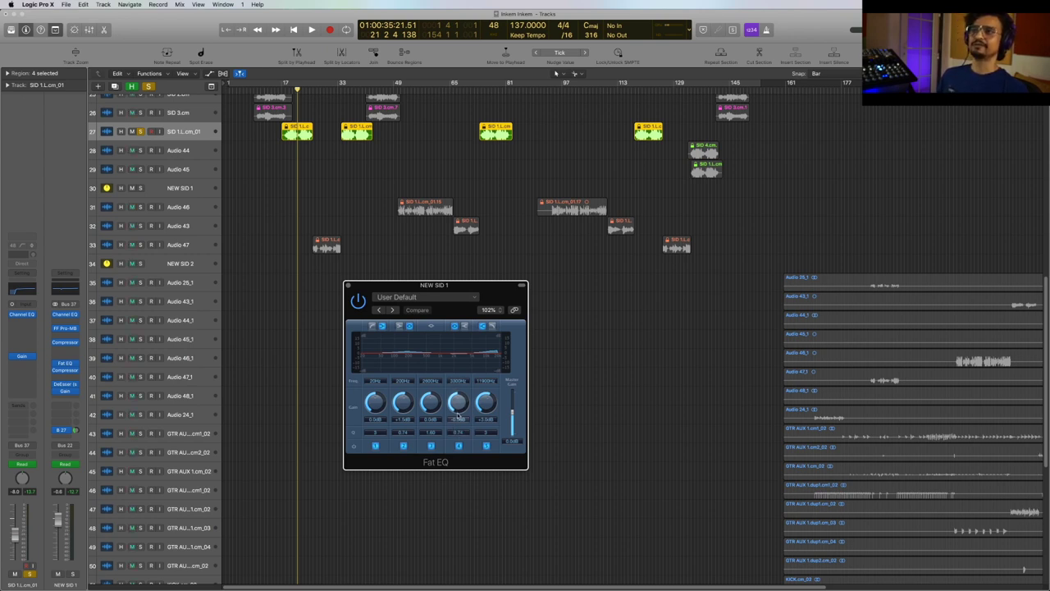
key("space")
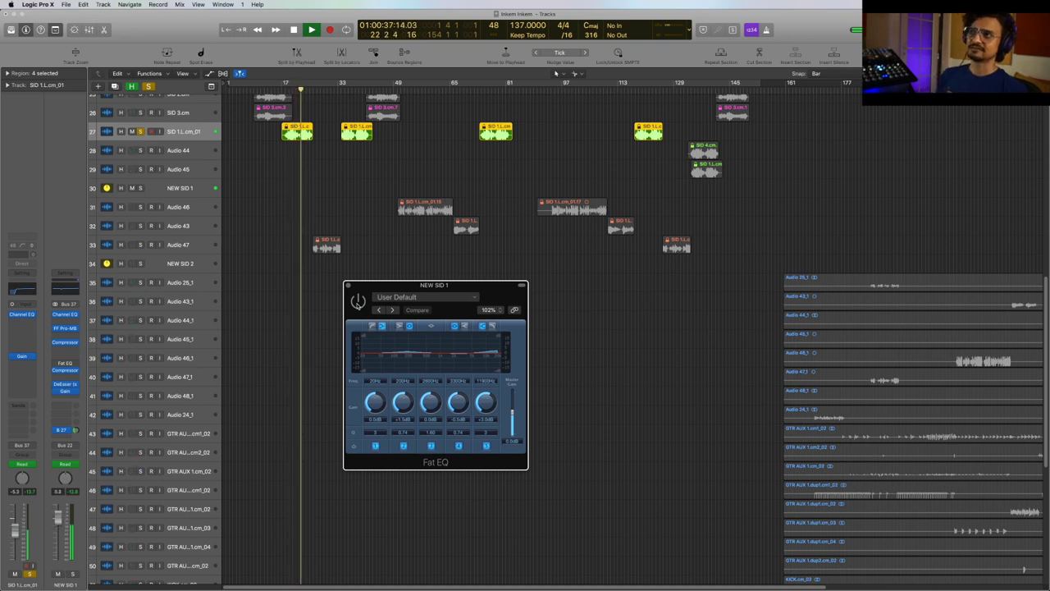
left_click(358, 301)
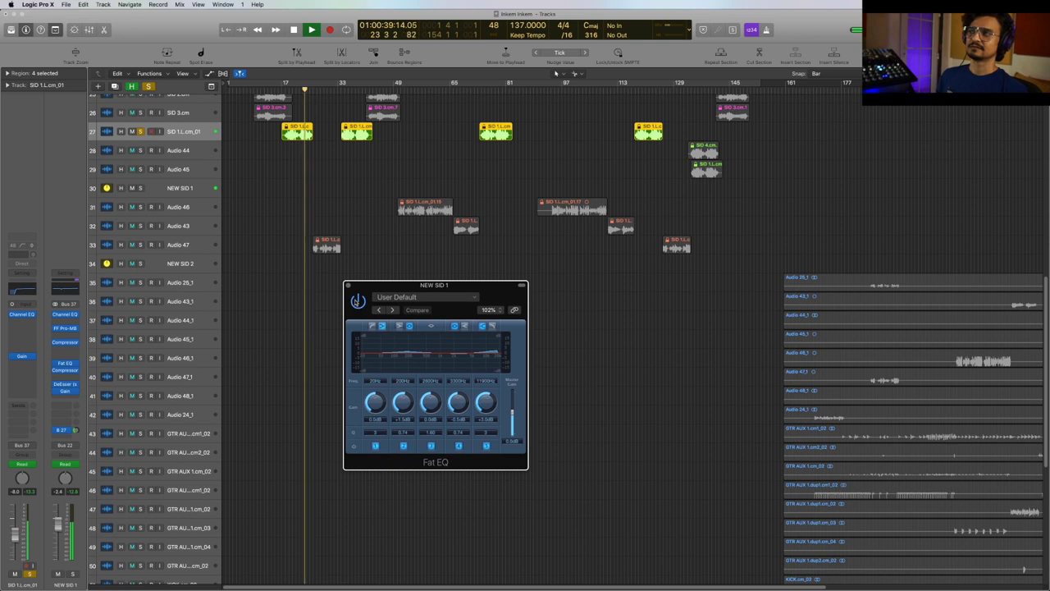
left_click(348, 286)
key("space")
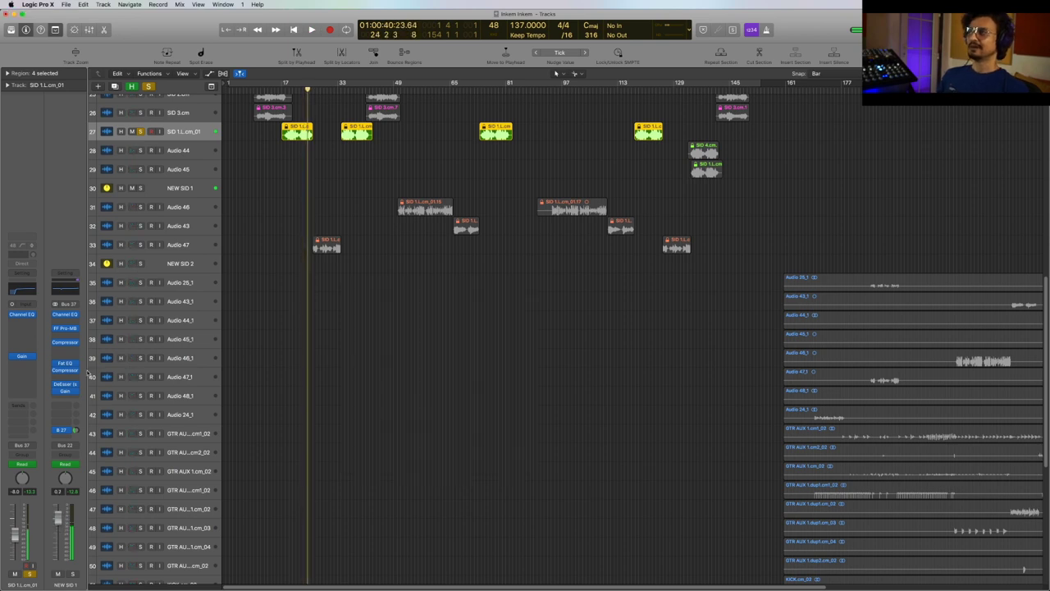
Step: Open the second Compressor on the NEW SID 1 bus, centre its window and play the soloed vocal through it
left_click(60, 371)
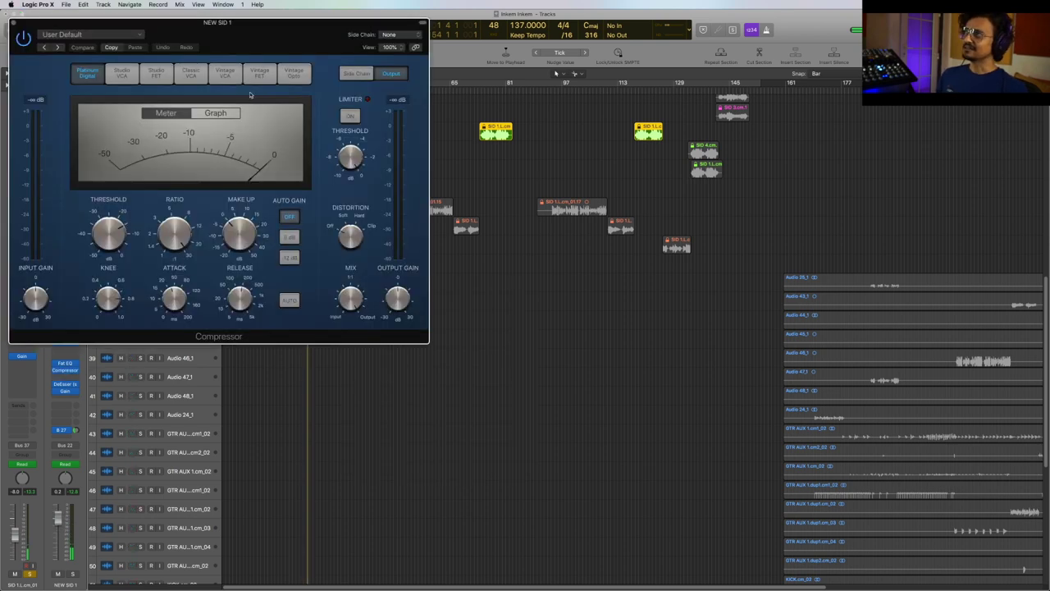
left_click_drag(256, 45, 559, 228)
key("space")
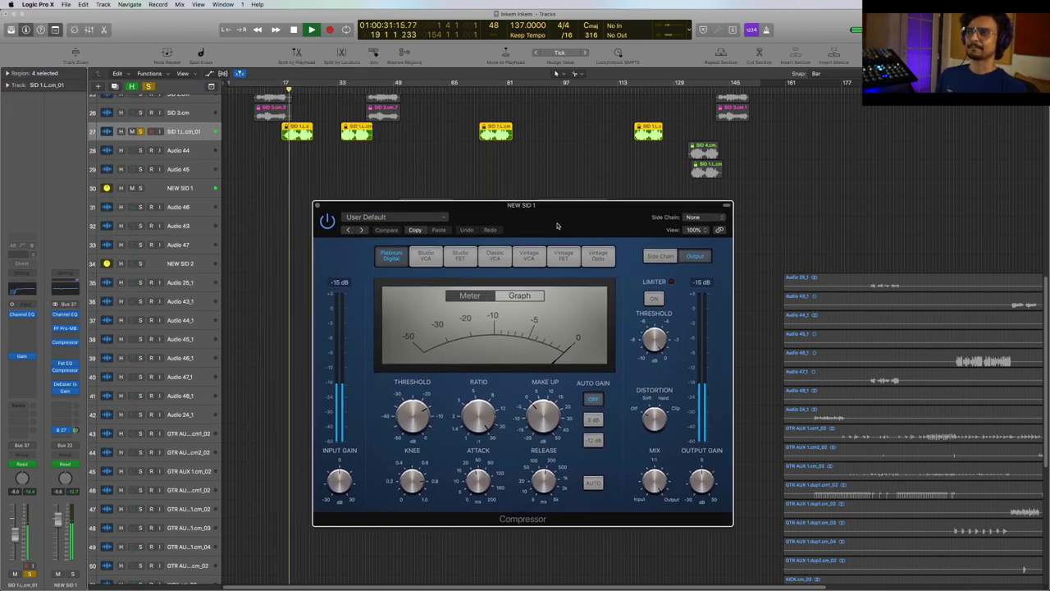
Step: Audition the vocal region at bar 34 through the second Compressor, closing the plug-in with the playhead back at bar 18
left_click(341, 87)
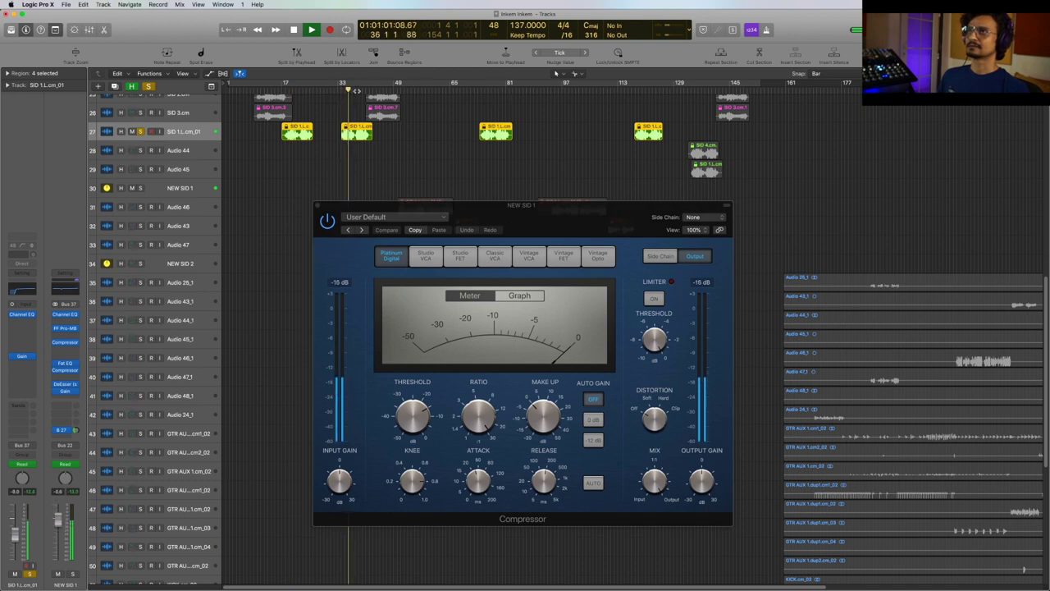
key("space")
left_click(317, 207)
left_click_drag(481, 210, 418, 233)
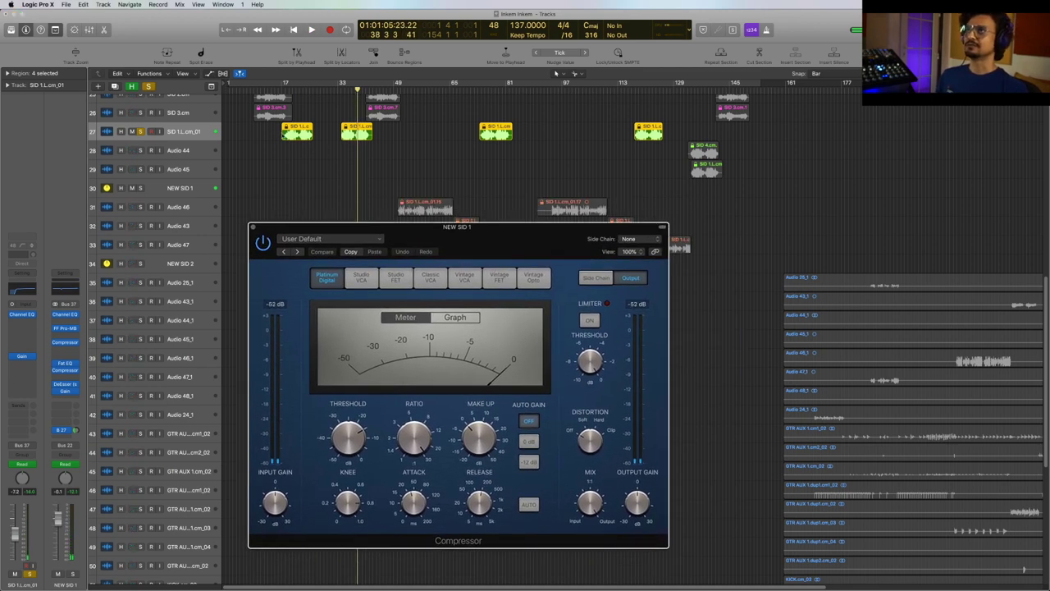
left_click(286, 94)
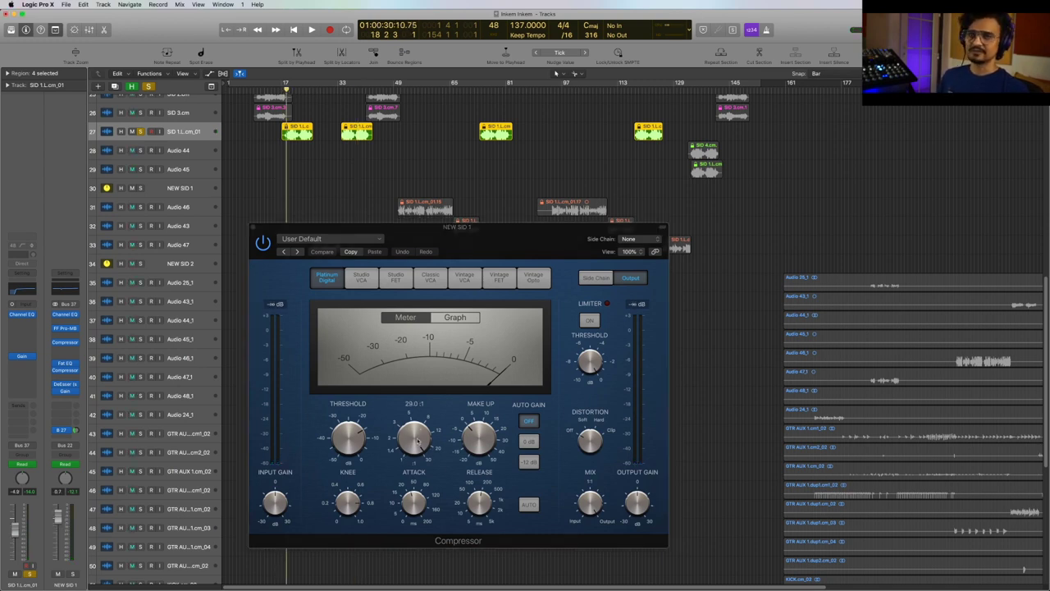
left_click(252, 228)
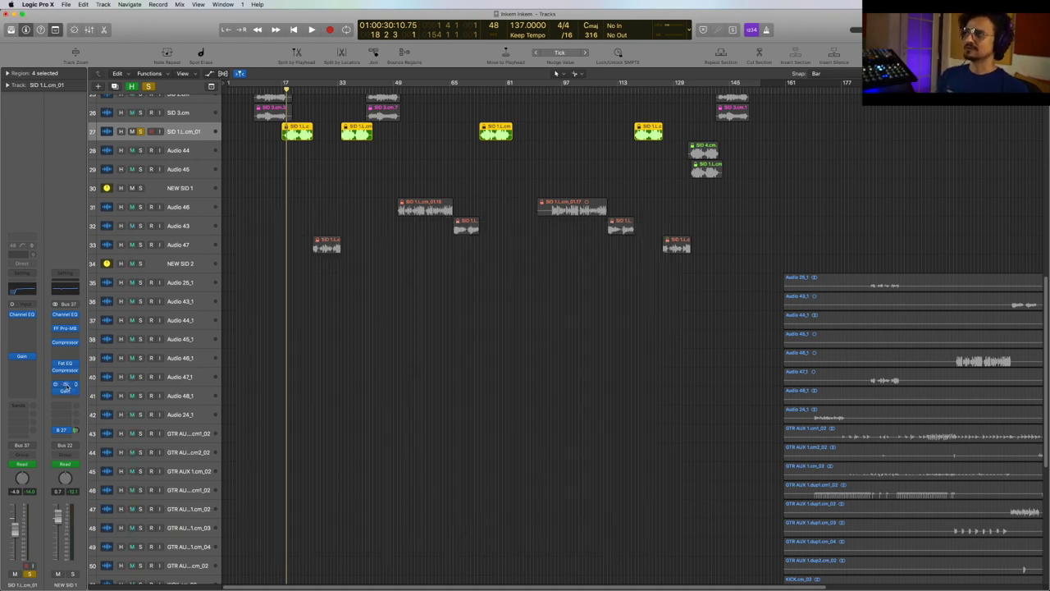
Step: Open the DeEsser on the NEW SID 1 bus and play the soloed vocal through it from bar 18
left_click(65, 385)
left_click_drag(110, 25, 452, 301)
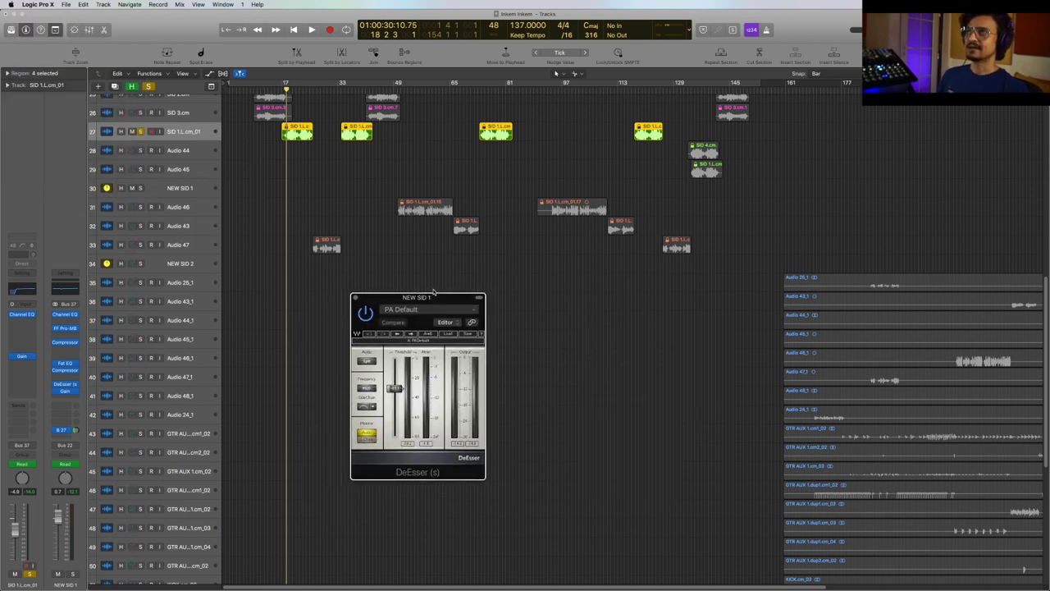
key("space")
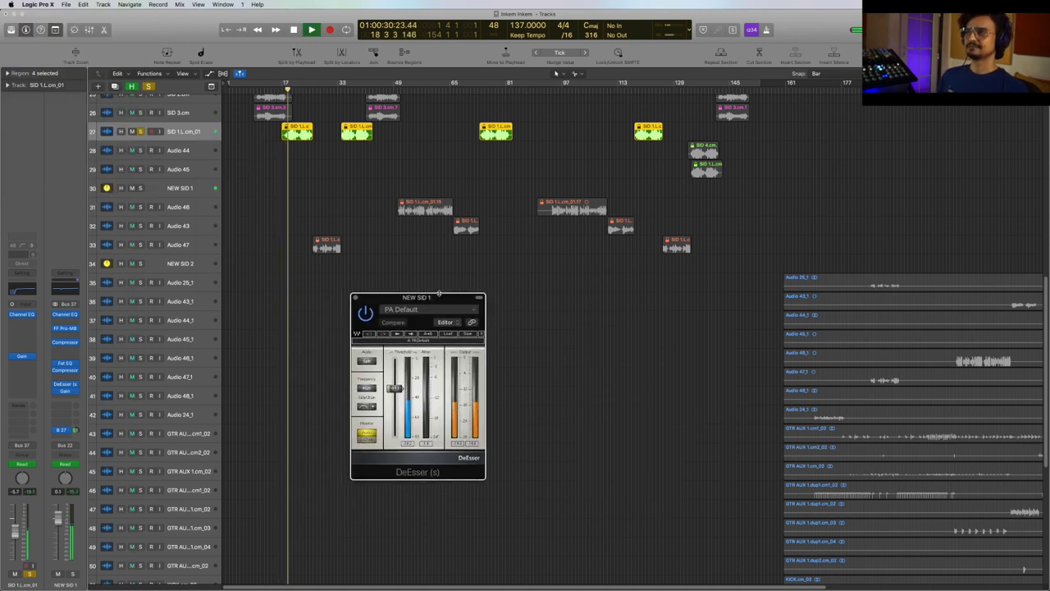
left_click_drag(458, 296, 463, 289)
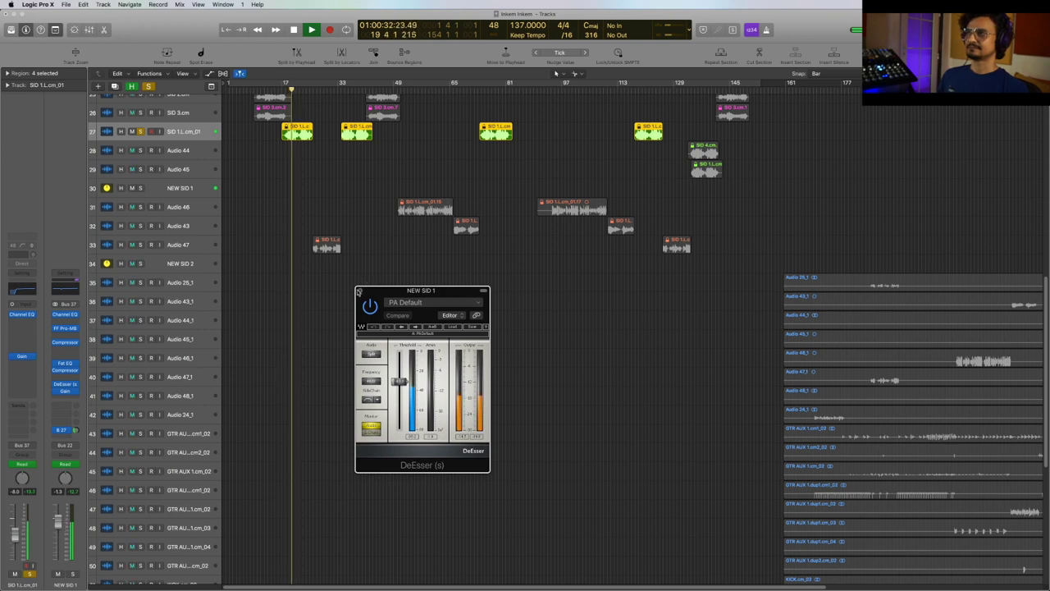
key("space")
Step: Replay the soloed vocal through the DeEsser from bar 34, closing the plug-in when done
left_click(342, 88)
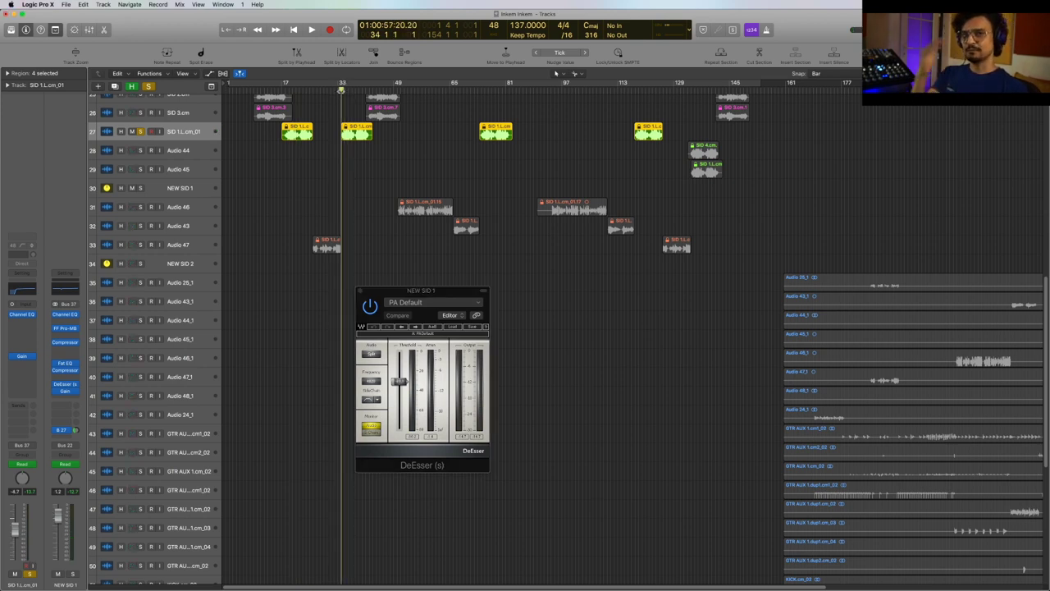
key("space")
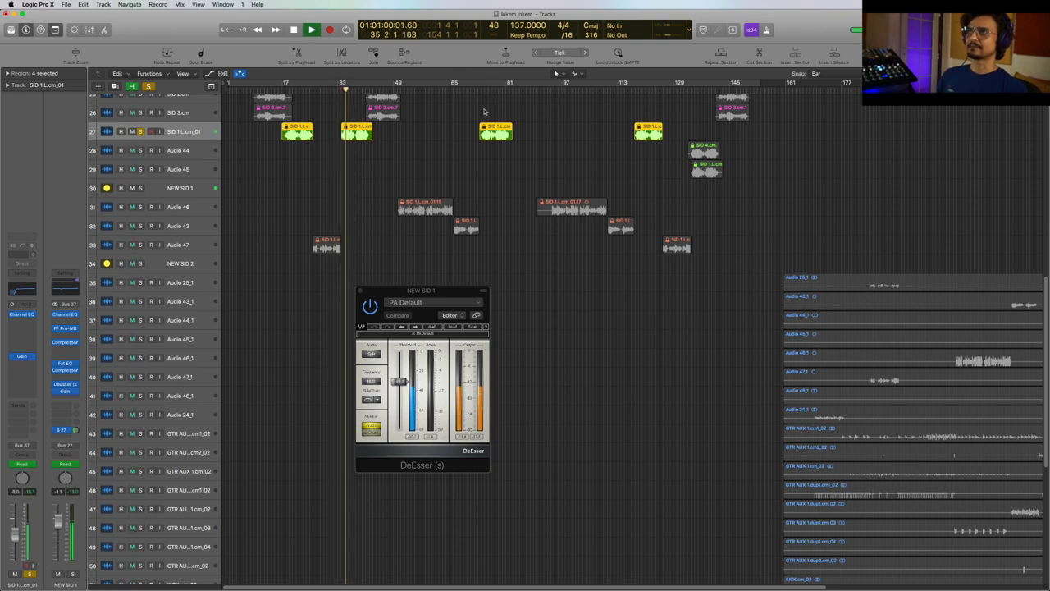
key("space")
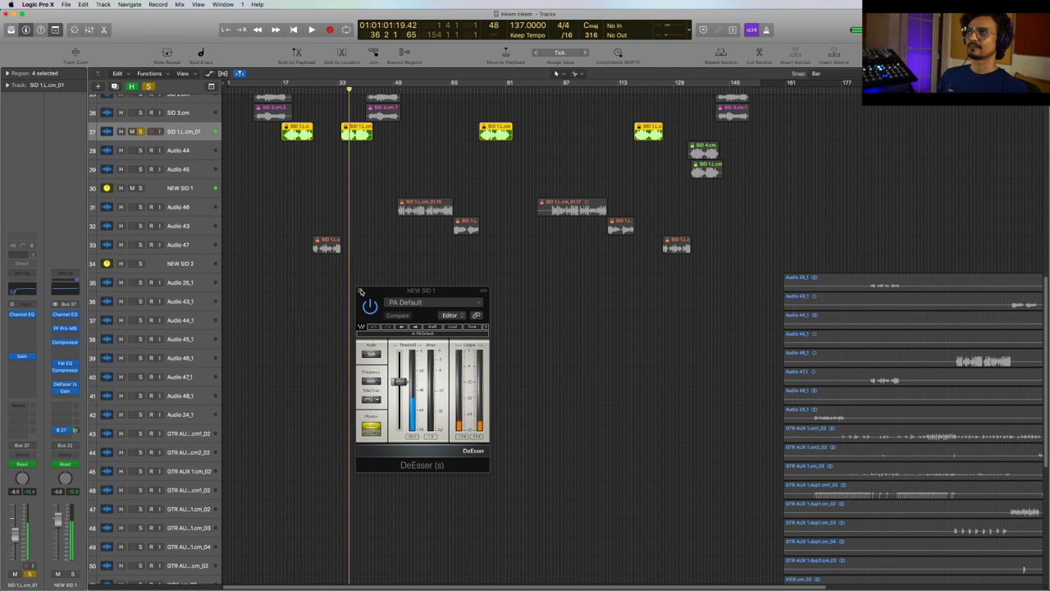
left_click(360, 291)
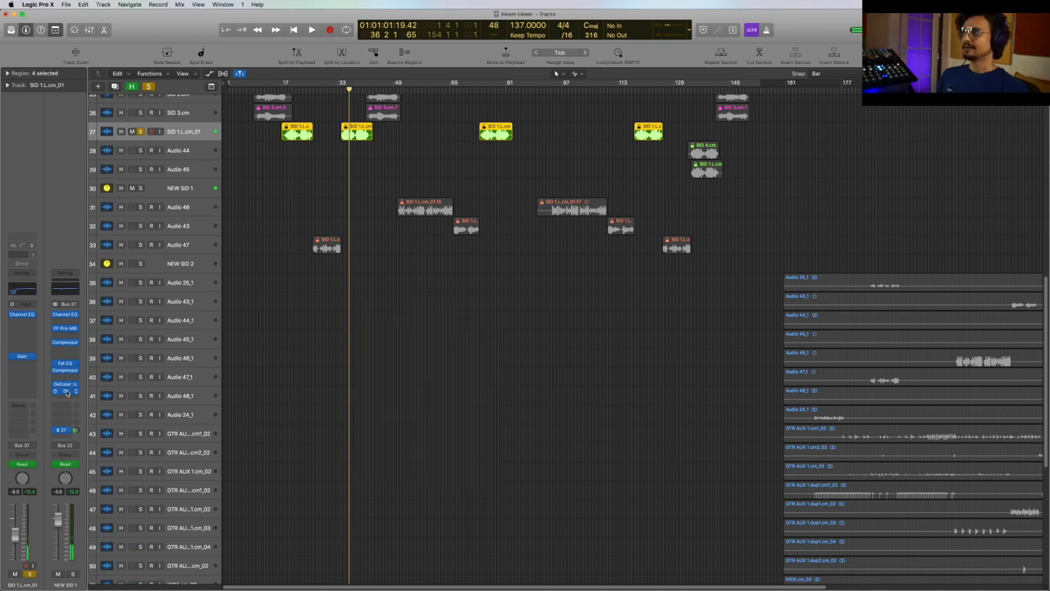
Step: Check the Gain plug-in on the NEW SID 1 bus and clear the vocal's solo, with the playhead back at bar 18
left_click(67, 392)
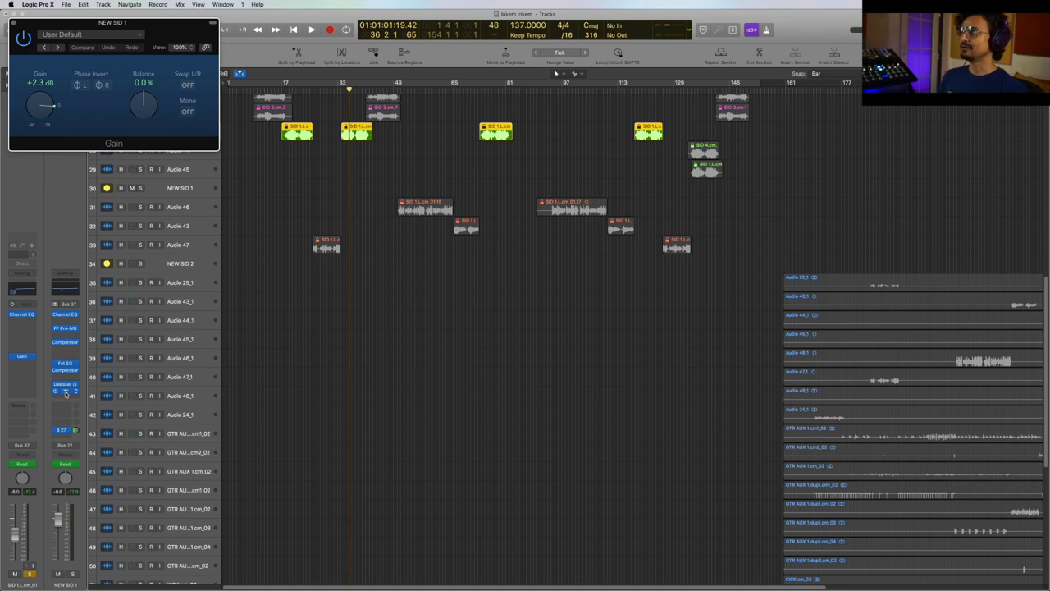
left_click(66, 392)
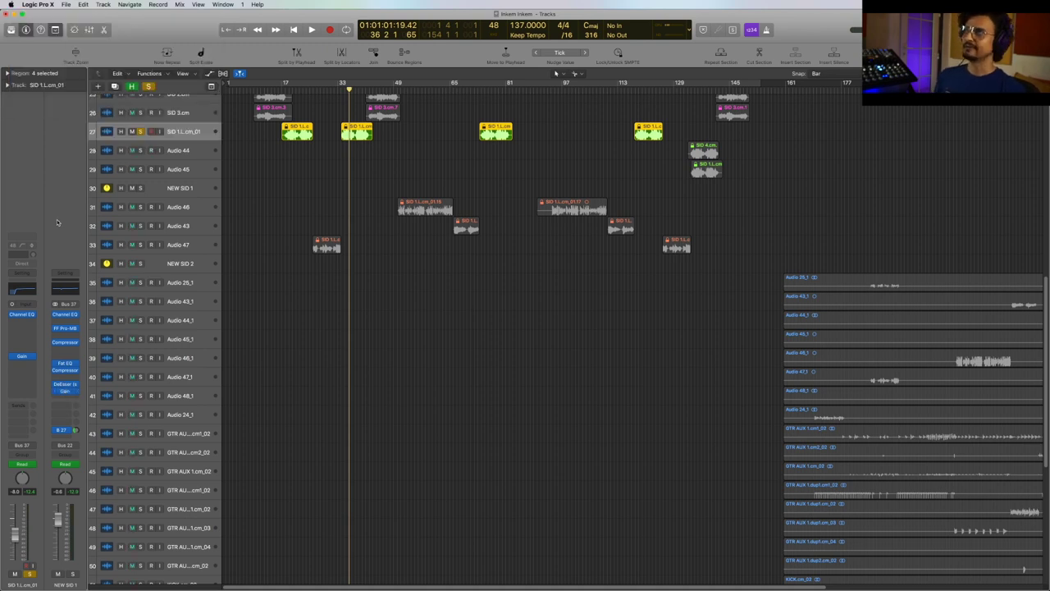
left_click(148, 87)
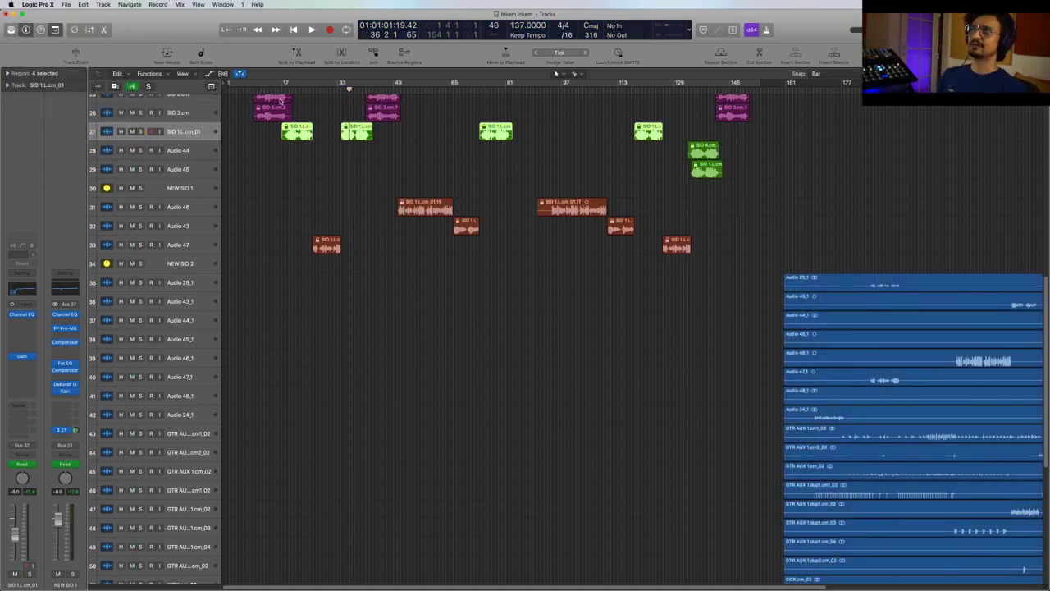
left_click(285, 89)
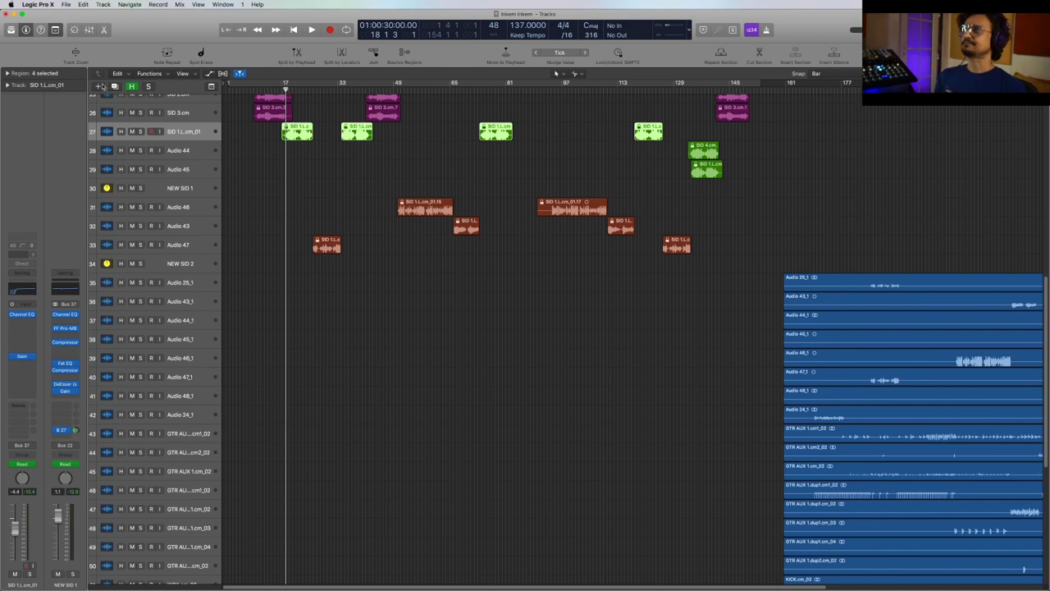
Step: Select the Audio 47 track, play its vocal region from bar 26 and solo the track
left_click(200, 245)
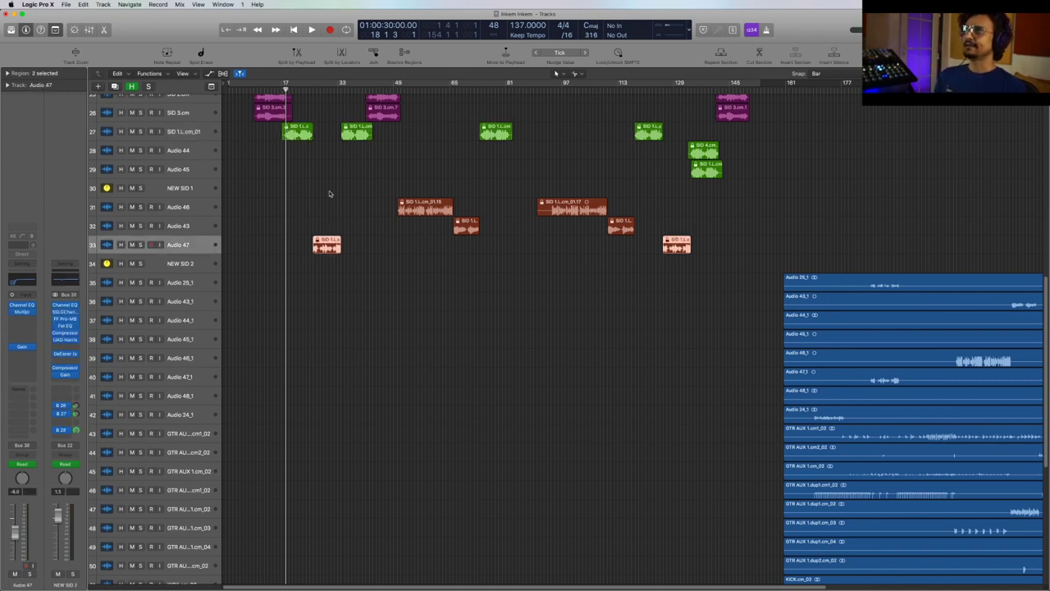
left_click_drag(316, 89, 312, 90)
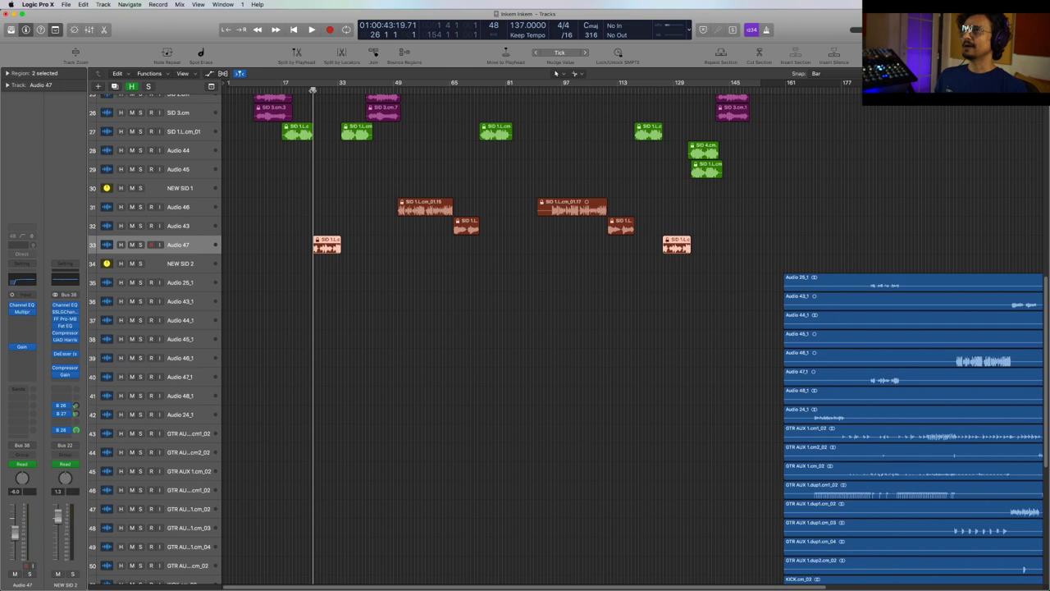
key("space")
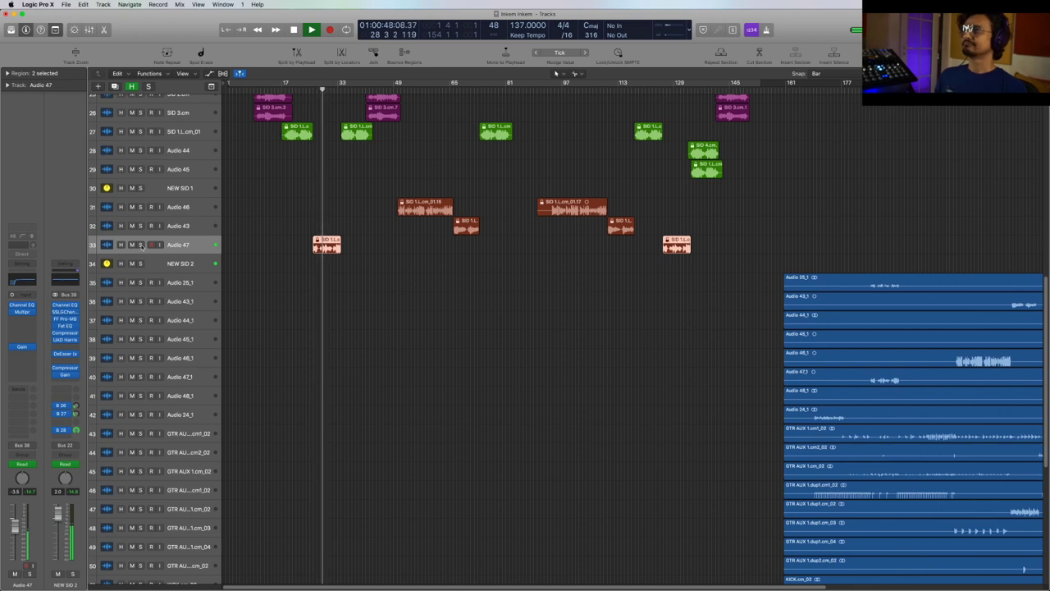
left_click(140, 244)
key("space")
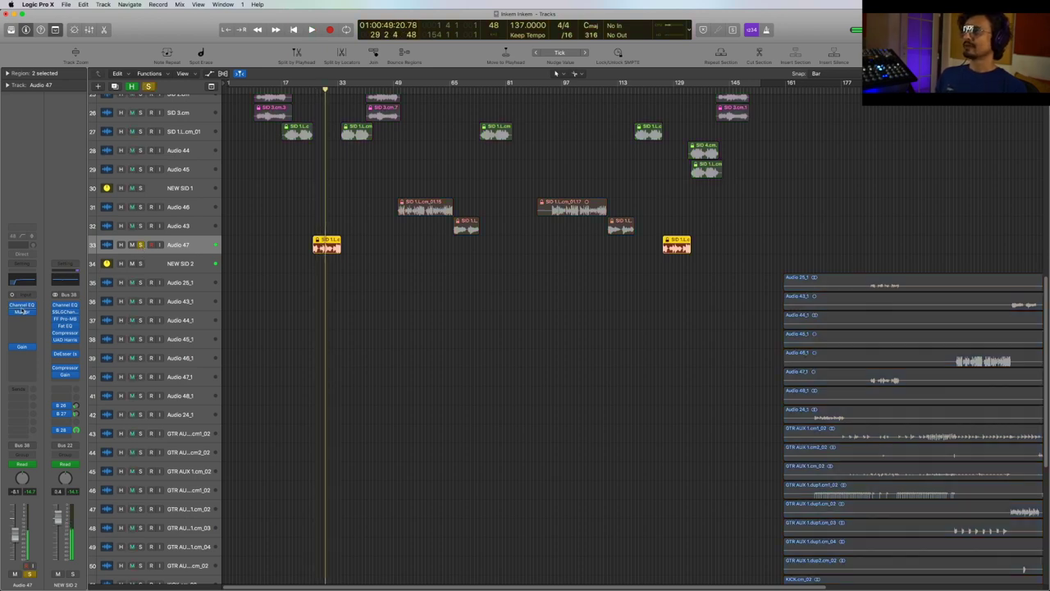
Step: Look over the Channel EQ and Multipressor on Audio 47 and play the soloed vocal through the Multipressor
left_click(22, 312)
left_click(23, 305)
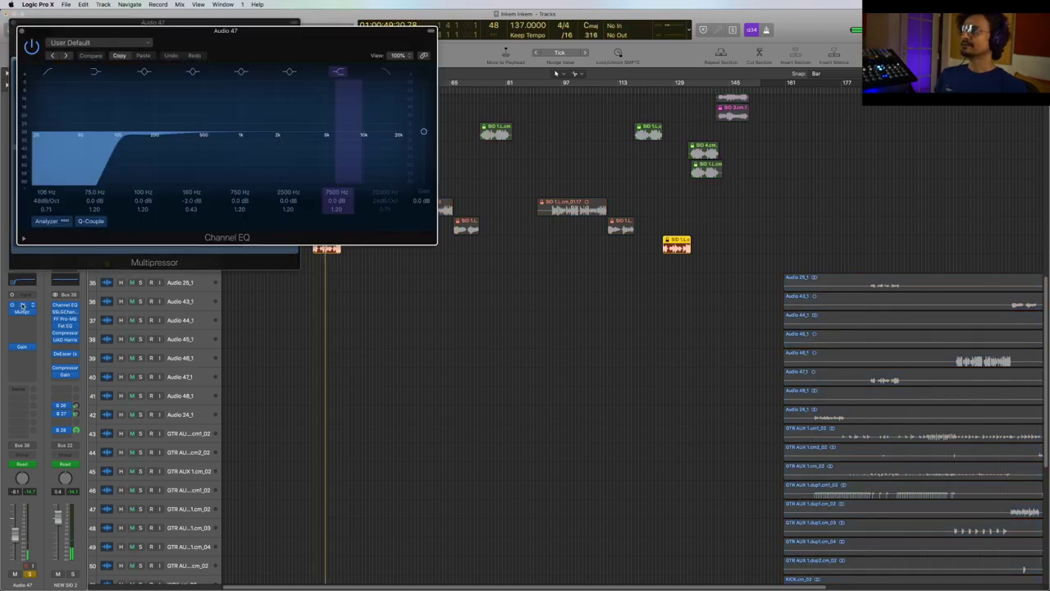
left_click(22, 306)
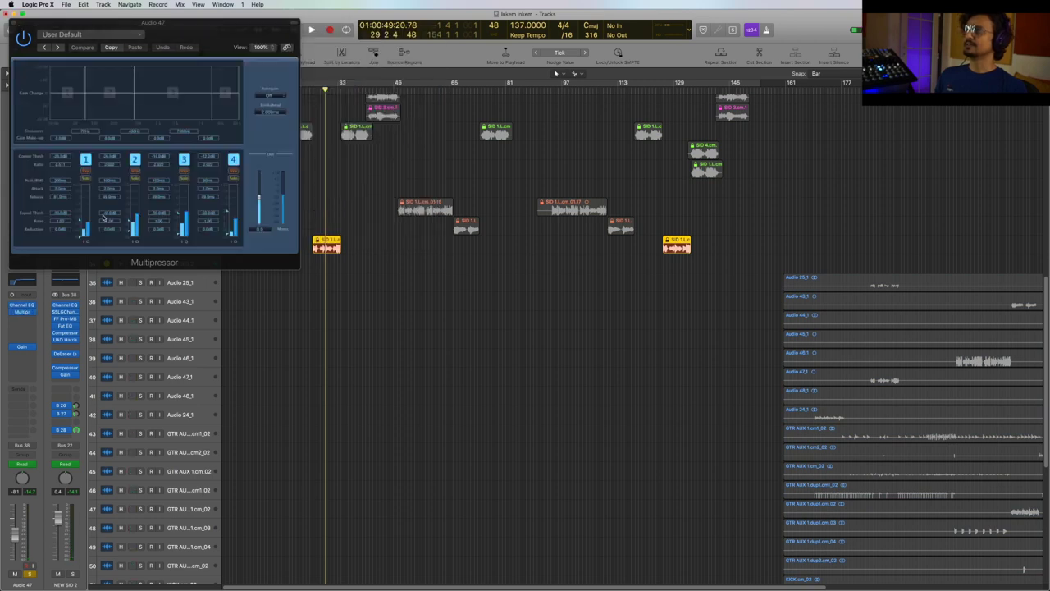
left_click_drag(211, 48, 501, 293)
key("space")
key("space")
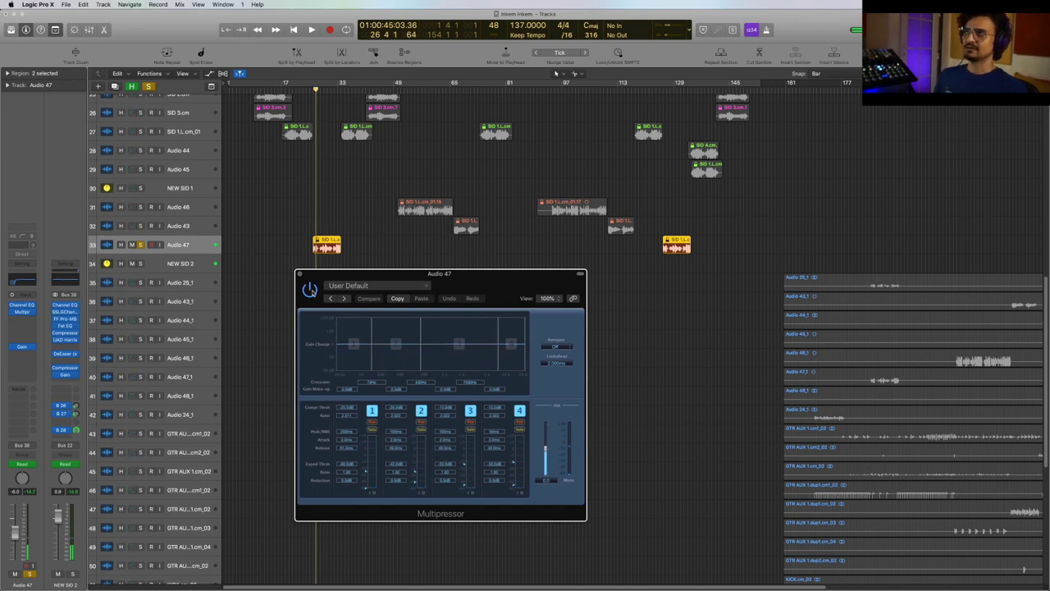
Step: Compare the soloed vocal from bar 26 with the Multipressor bypassed and re-enabled, closing the plug-in when done
key("space")
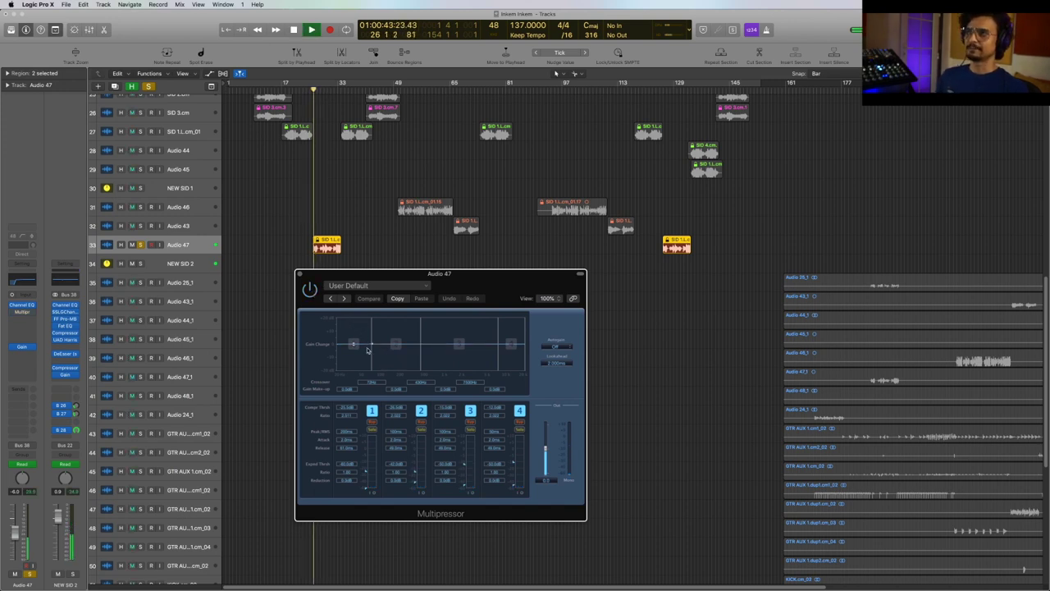
key("space")
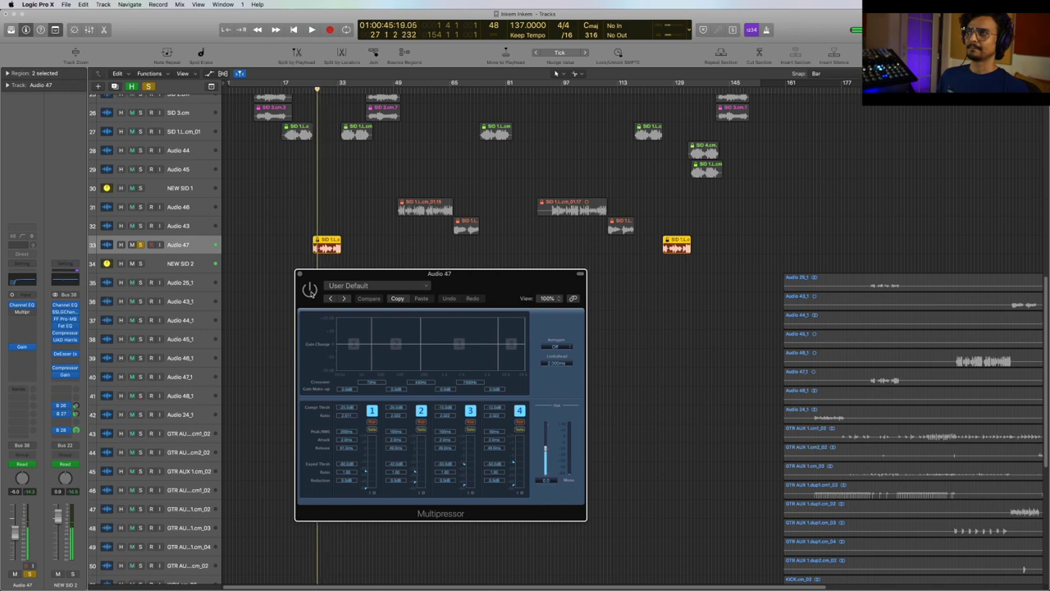
left_click(309, 291)
key("space")
key("space")
left_click(298, 274)
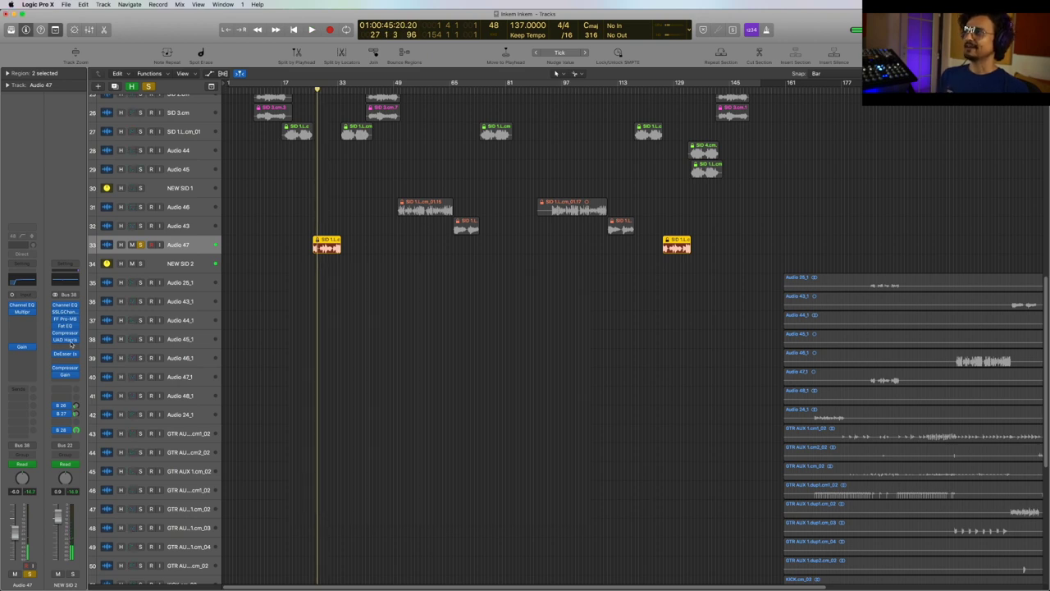
Step: Check the Gain plug-in on Audio 47 and examine the Channel EQ curve on the NEW SID 2 bus
left_click(23, 348)
left_click(22, 348)
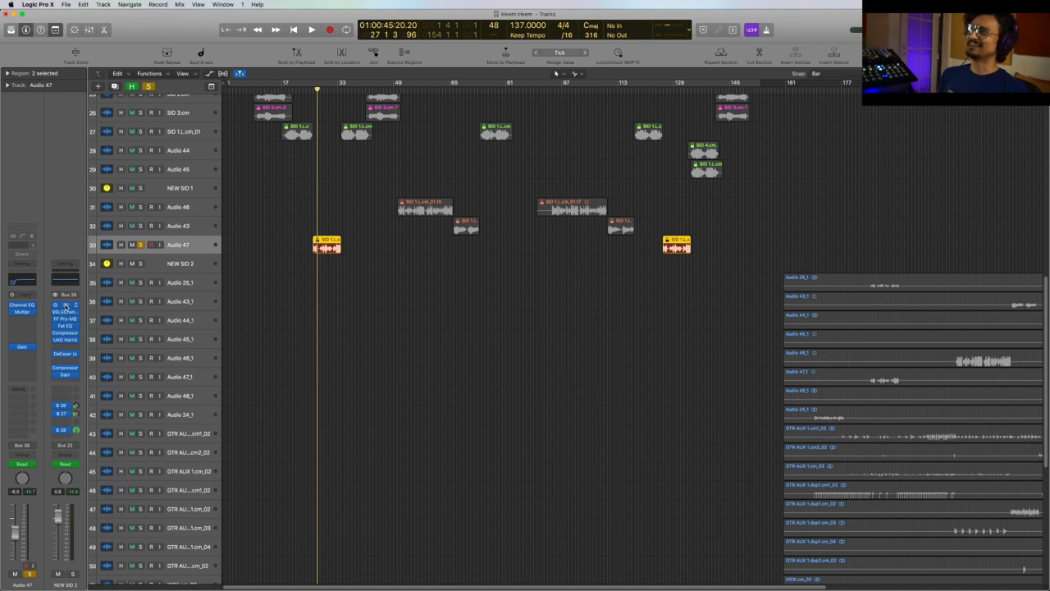
left_click(65, 306)
left_click_drag(267, 32, 502, 321)
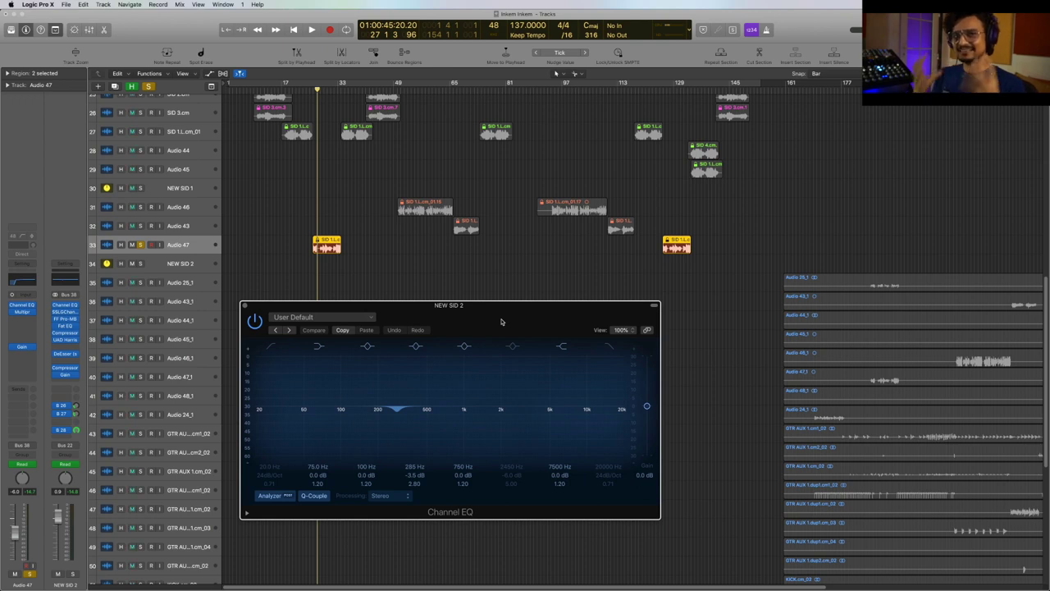
left_click_drag(502, 321, 507, 314)
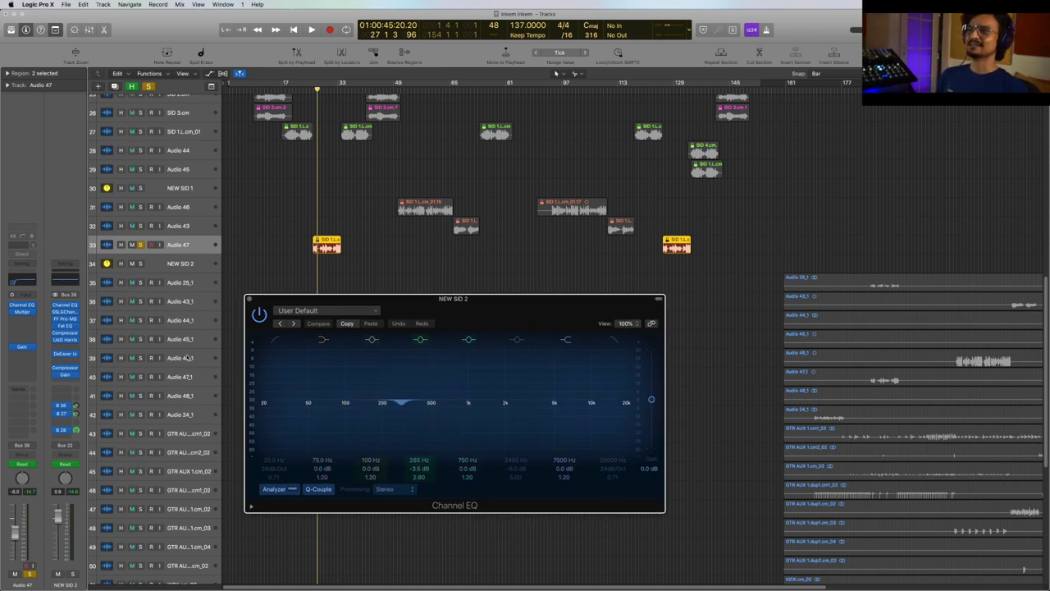
left_click(251, 300)
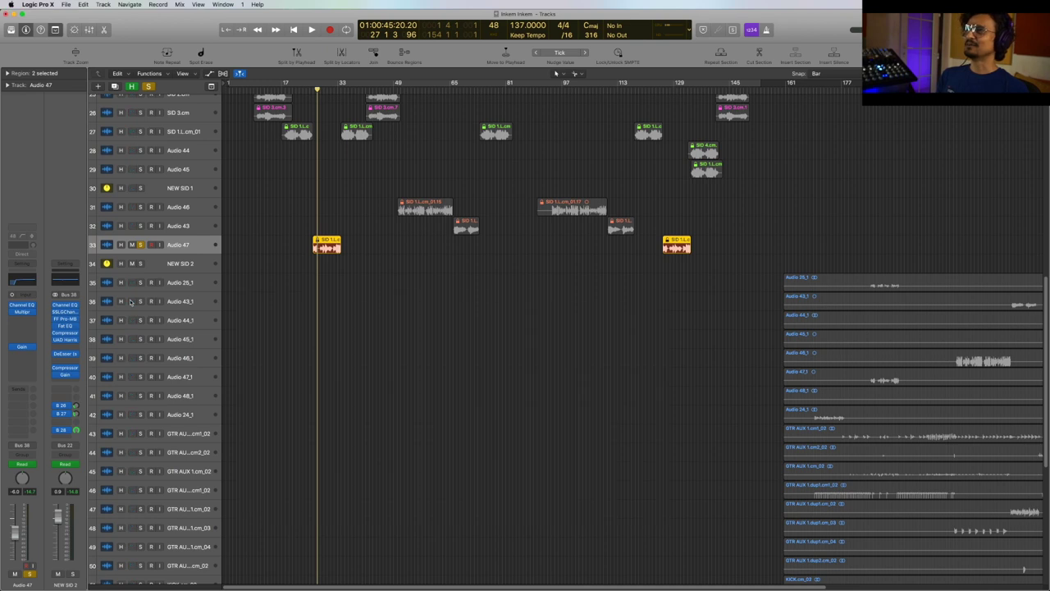
Step: Examine the SSLGChannel settings on the NEW SID 2 bus and close the plug-in
left_click(66, 315)
left_click_drag(113, 15, 470, 217)
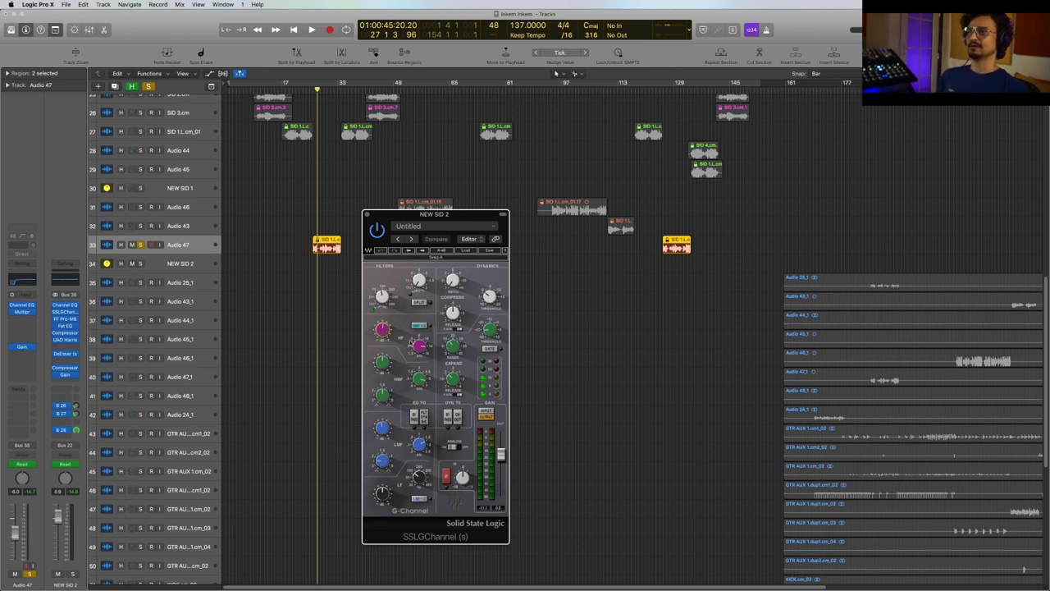
left_click(367, 215)
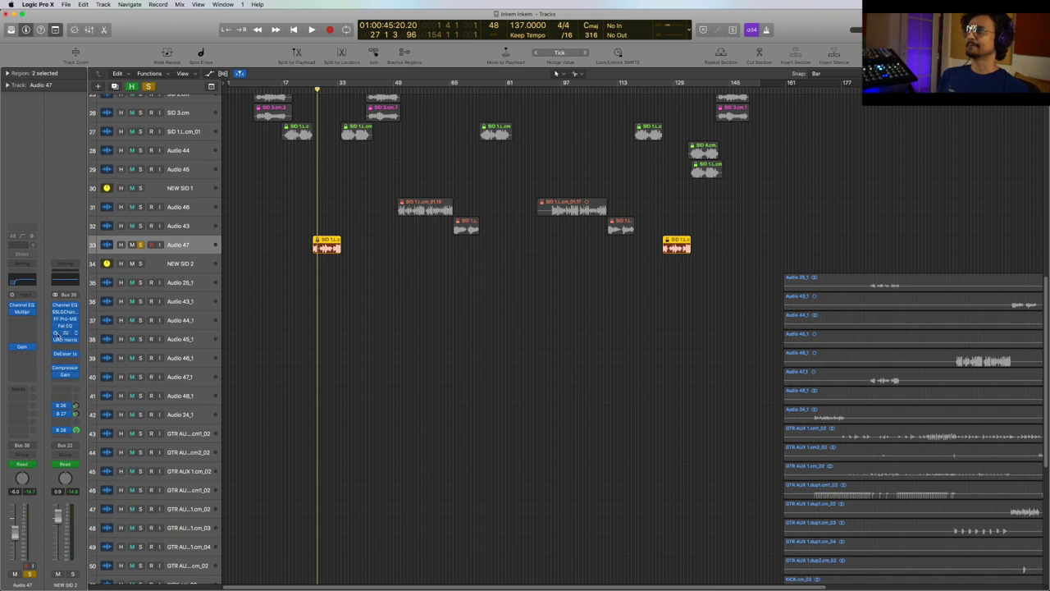
Step: Examine the Fat EQ on the NEW SID 2 bus, pointing out the vocal regions in the arrangement, and close the plug-in
left_click(65, 326)
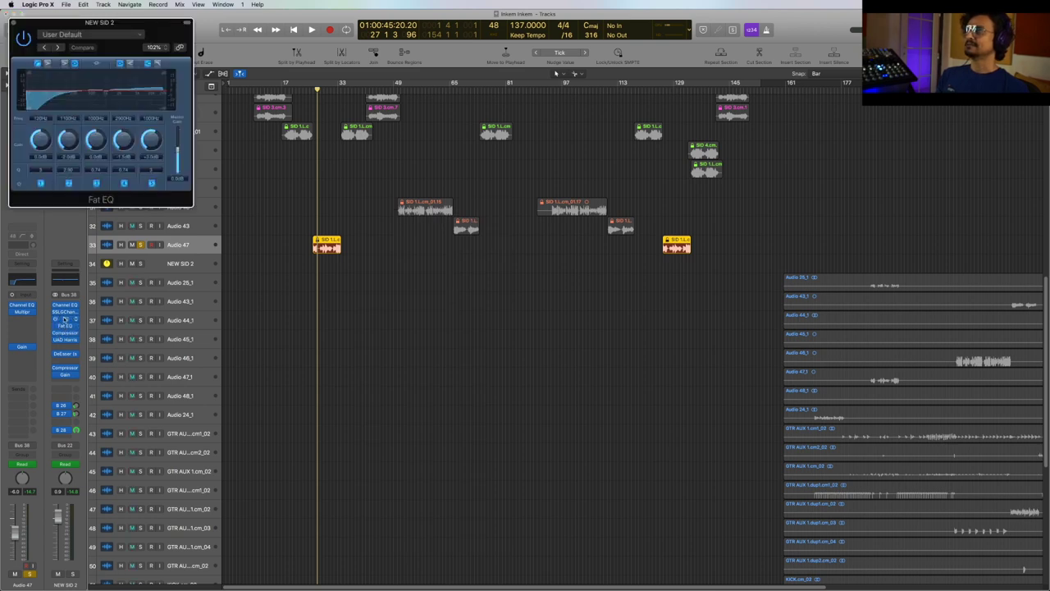
left_click_drag(168, 35, 539, 235)
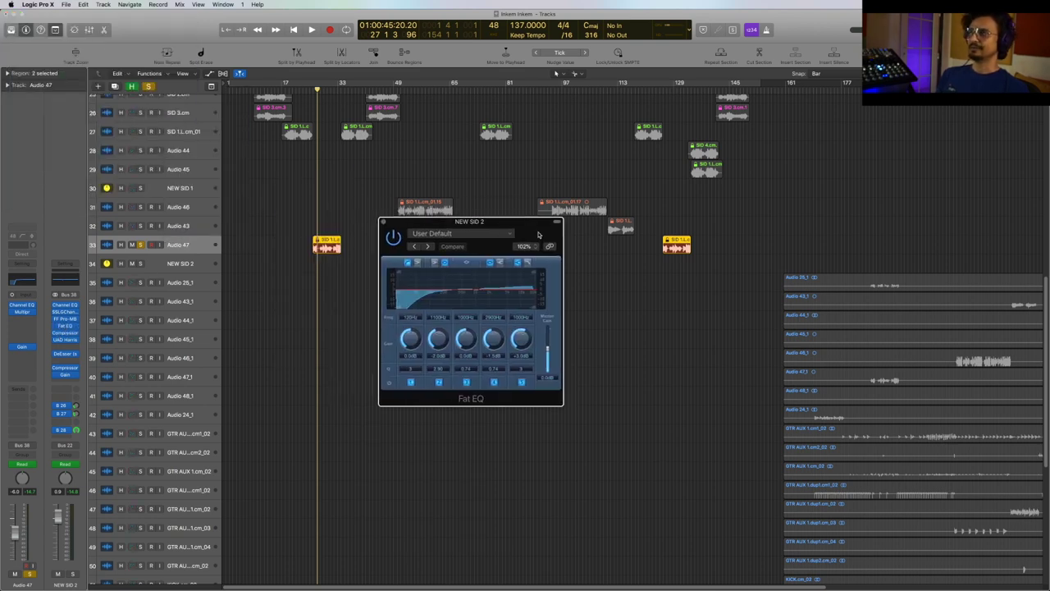
left_click(296, 149)
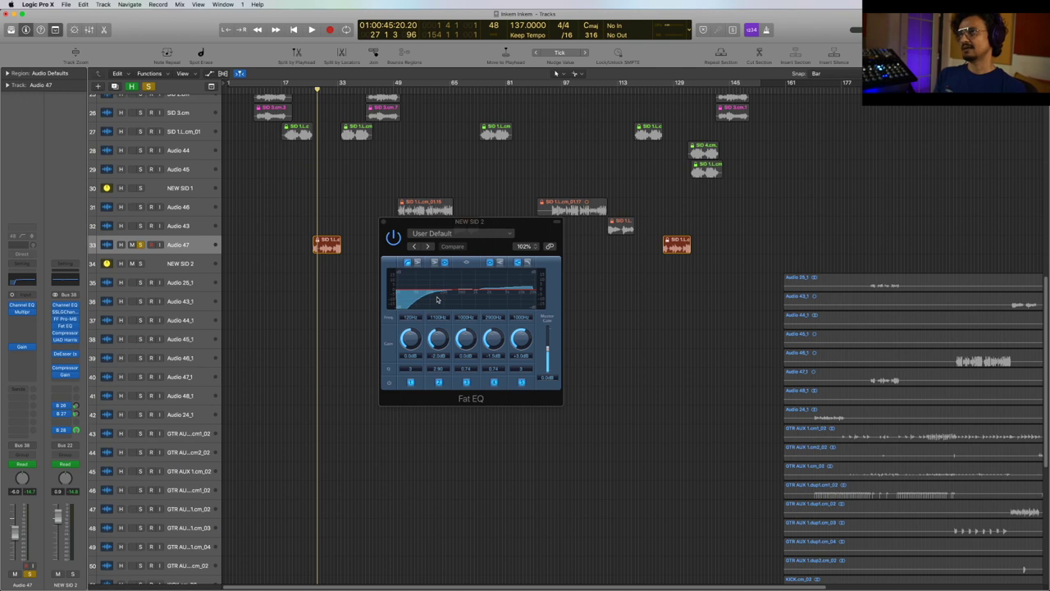
left_click_drag(291, 157, 645, 139)
left_click_drag(285, 212, 347, 276)
left_click_drag(541, 227, 543, 233)
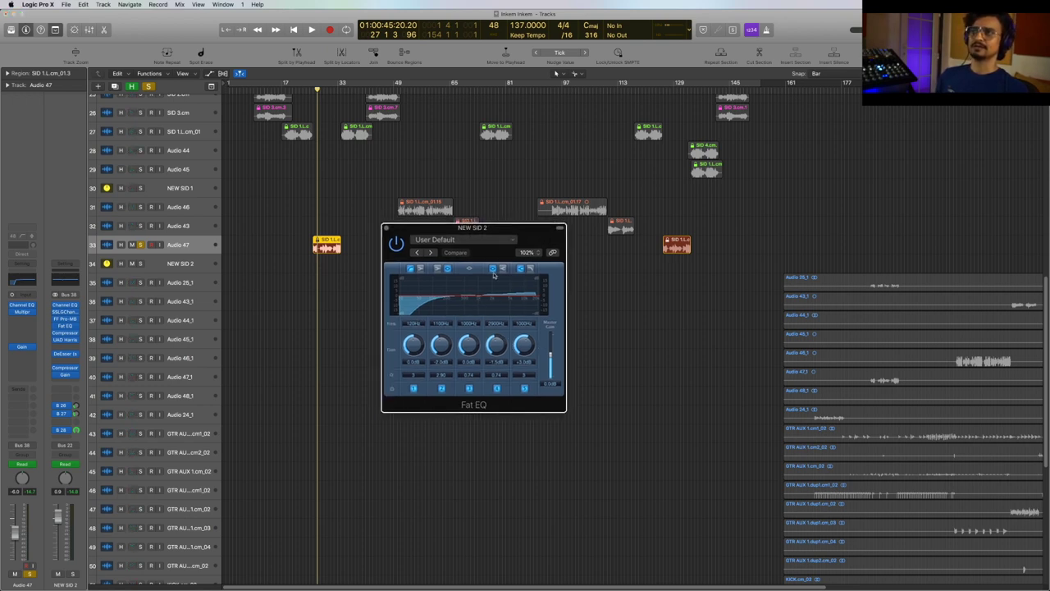
left_click(387, 228)
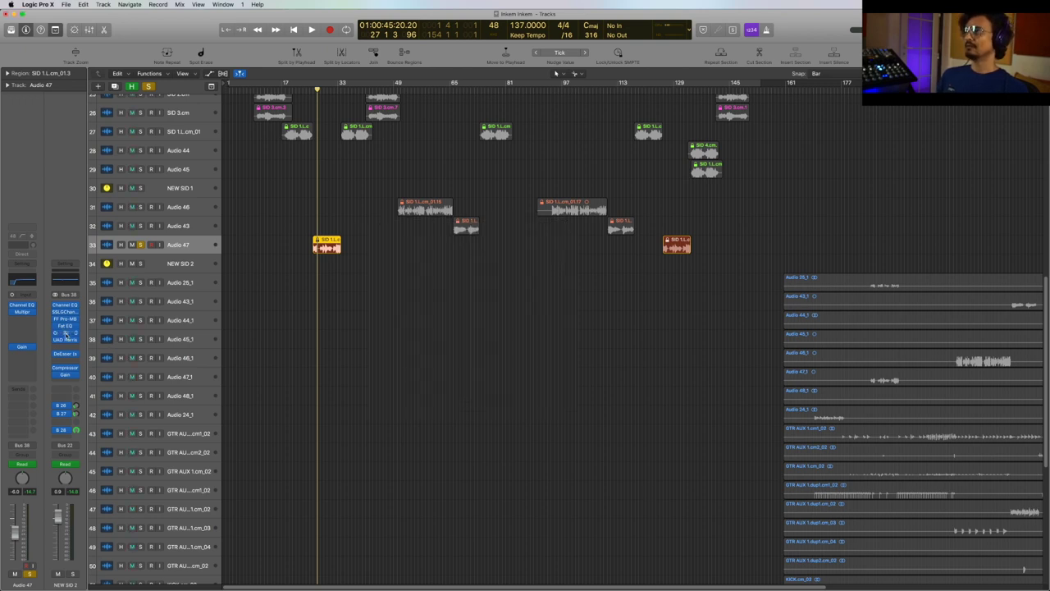
Step: Play the soloed vocal through the first Compressor on the NEW SID 2 bus and check its attack setting
left_click(65, 333)
left_click_drag(307, 37, 605, 207)
key("space")
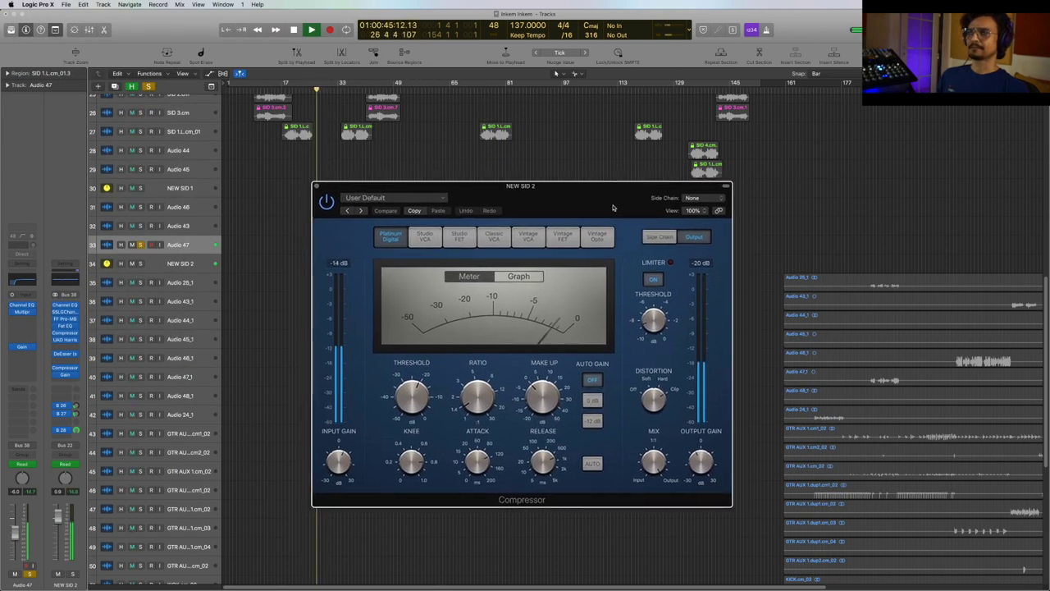
key("space")
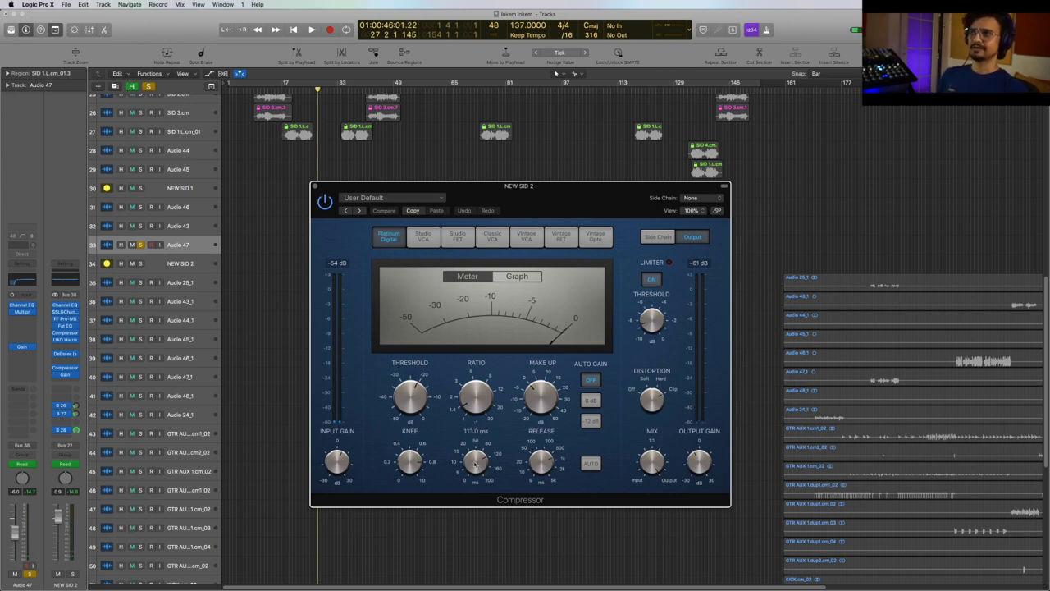
left_click(315, 186)
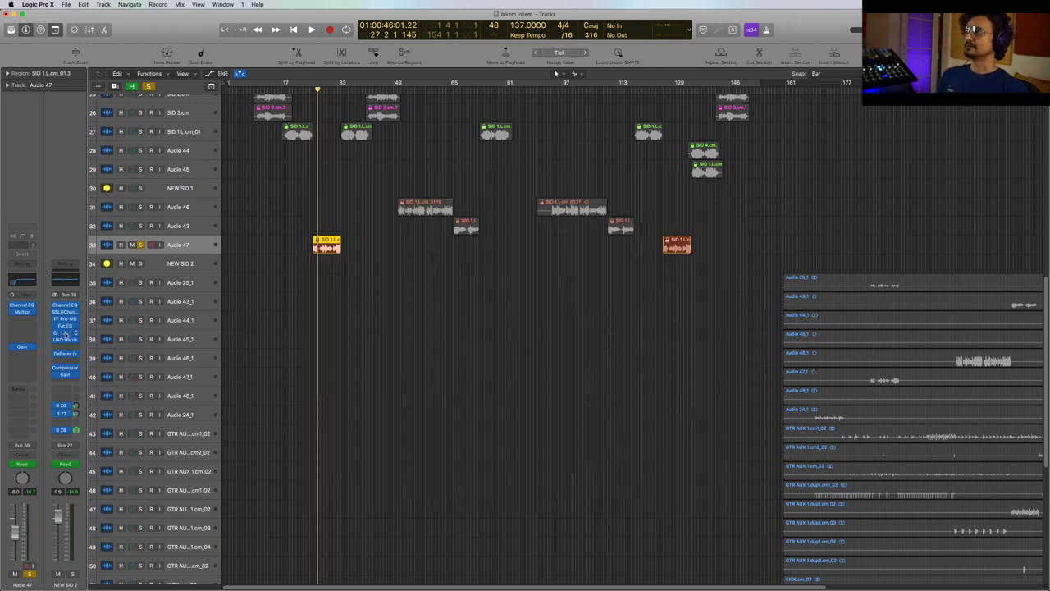
left_click(65, 332)
left_click(65, 333)
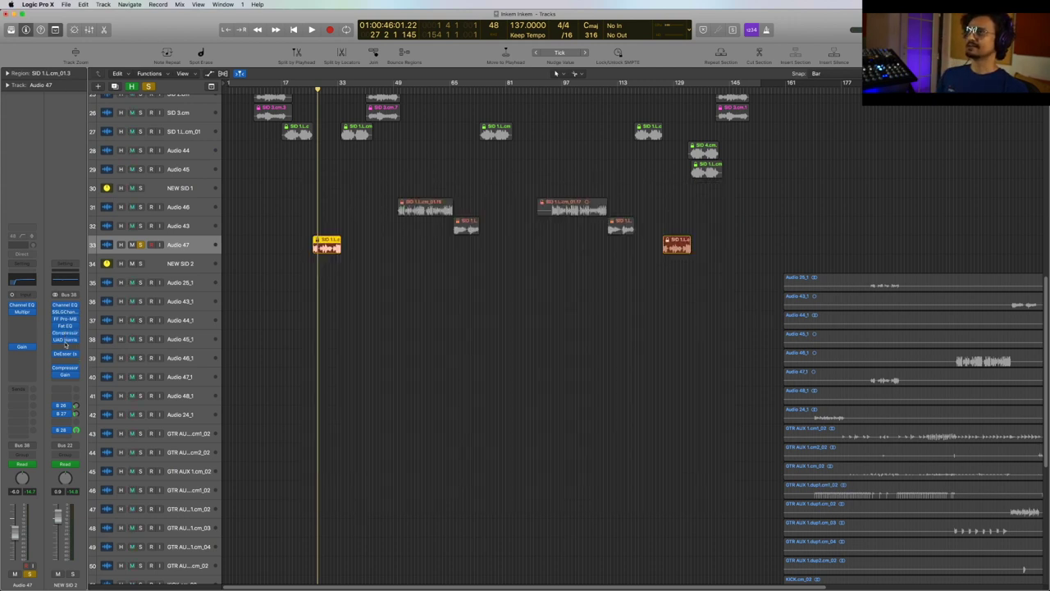
Step: Examine the UAD Harrison 32C SE equalizer on the NEW SID 2 bus and close it
left_click(66, 339)
left_click_drag(183, 33, 488, 311)
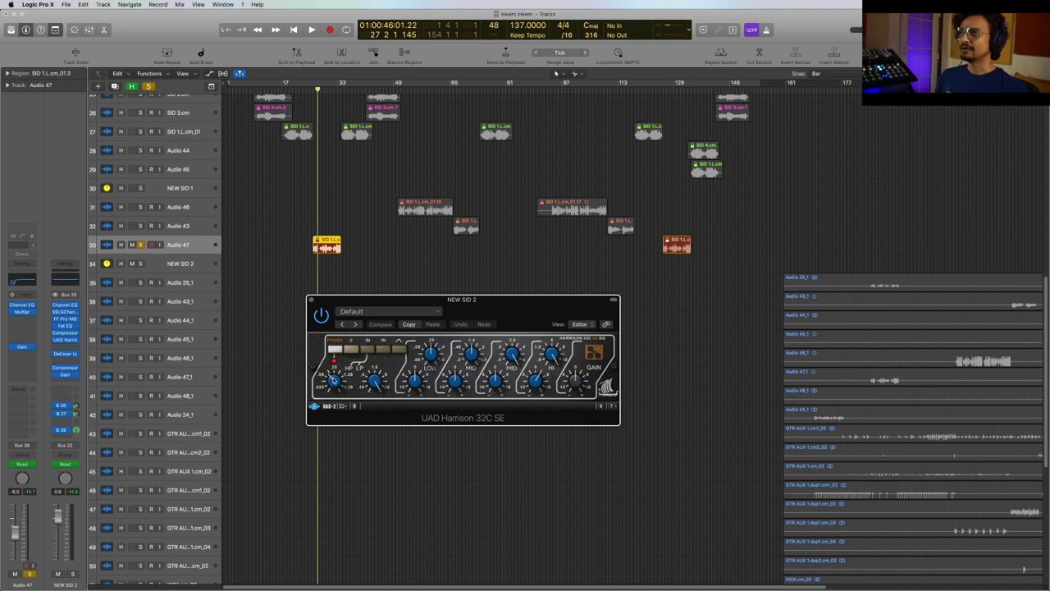
left_click(311, 301)
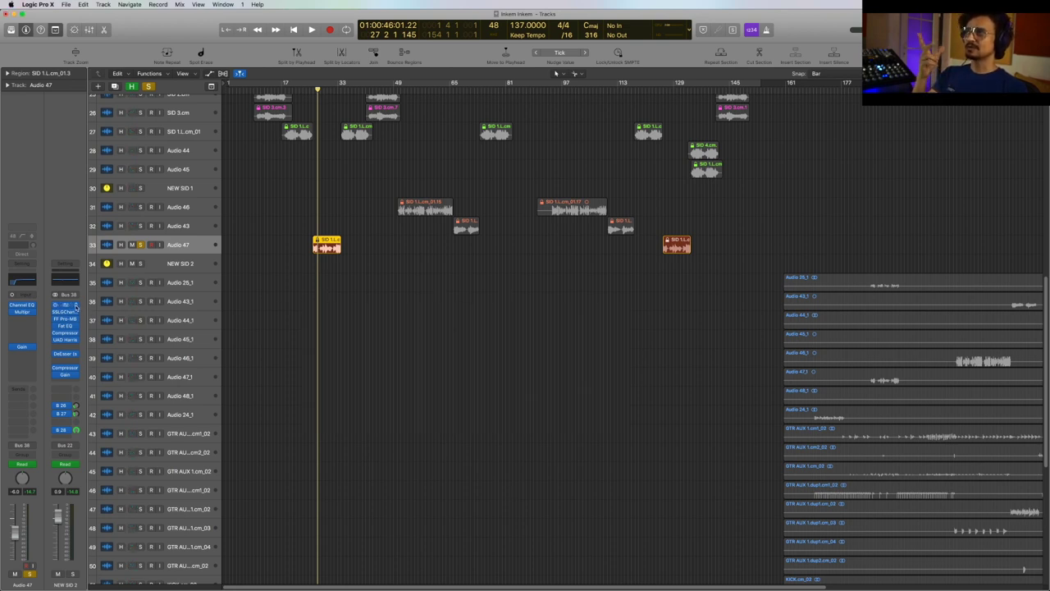
Step: Briefly revisit the Channel EQ and Fat EQ on the NEW SID 2 bus, closing each one
left_click(66, 306)
left_click(66, 305)
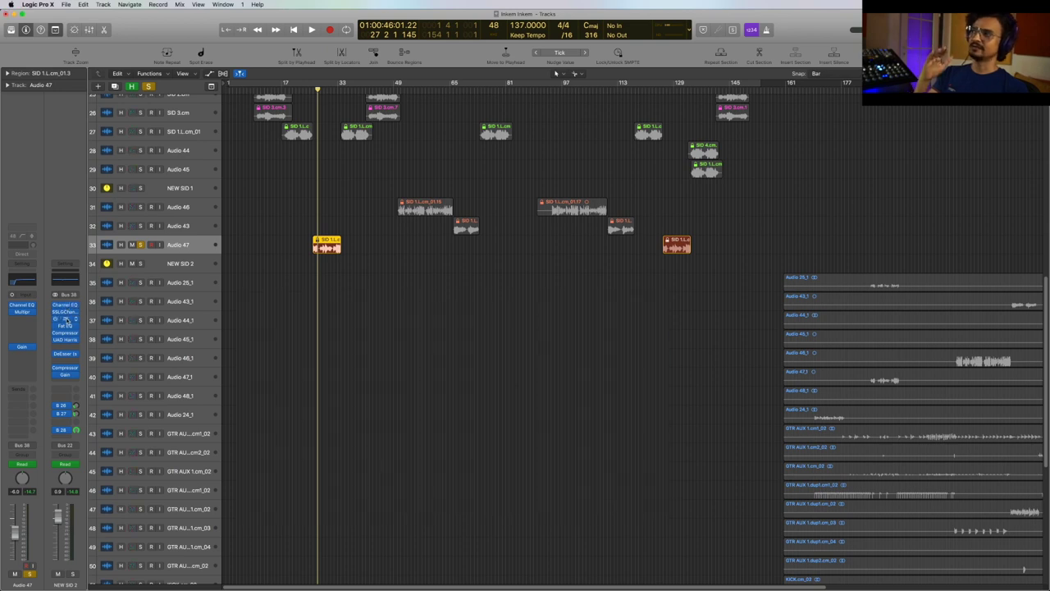
left_click(66, 327)
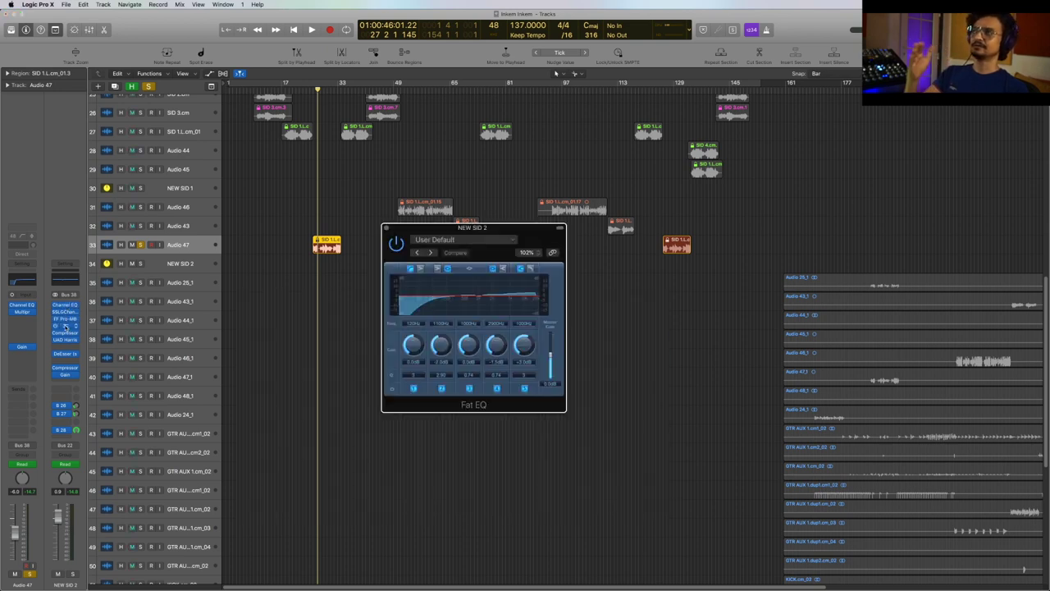
left_click(65, 327)
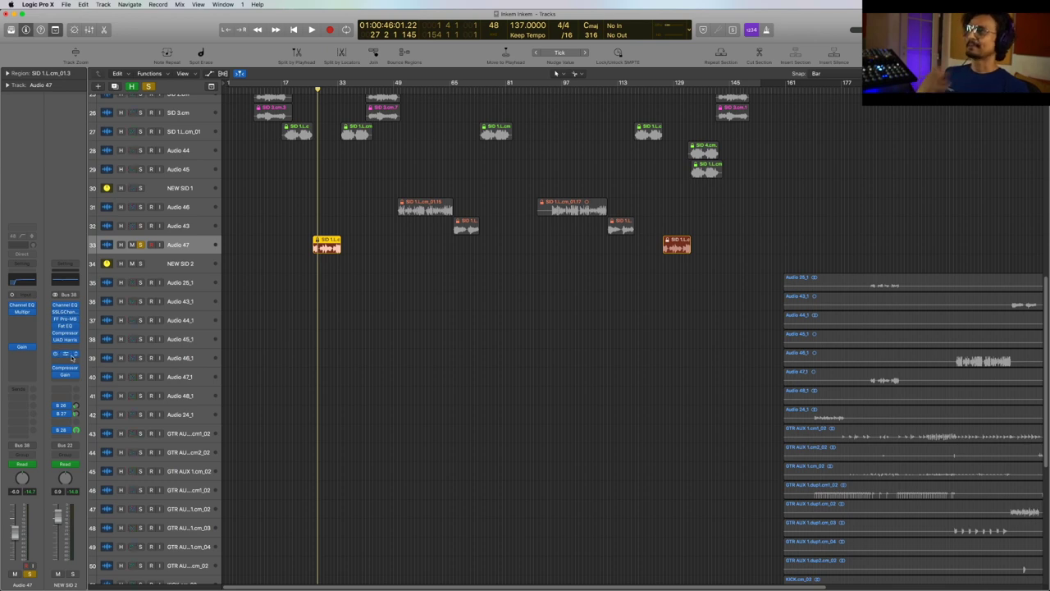
Step: Open the DeEsser on the NEW SID 2 bus and play the soloed Audio 47 vocal through it
left_click(65, 354)
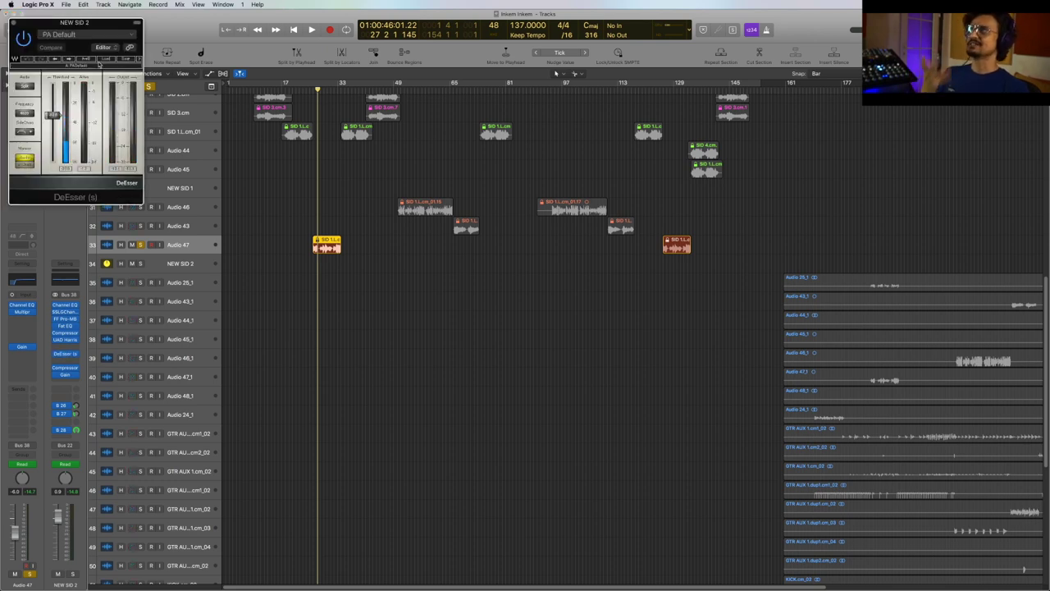
left_click_drag(115, 20, 516, 304)
key("space")
left_click_drag(516, 305, 519, 301)
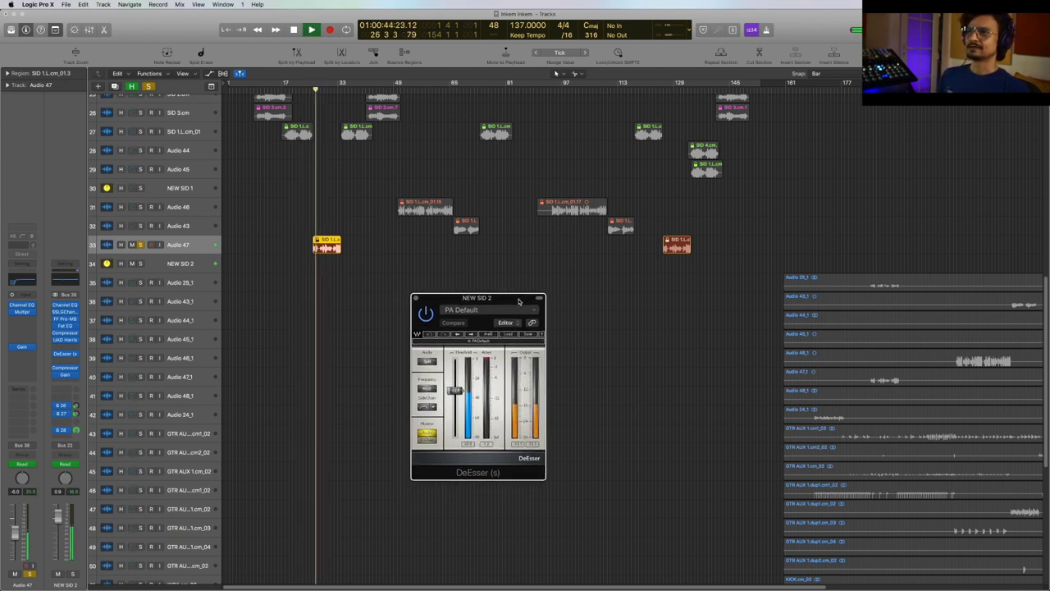
Step: Solo Audio 46 and Audio 43 as well and play them from about bar 50 through the DeEsser, closing it when done
left_click_drag(140, 206, 140, 226)
key("space")
left_click_drag(426, 90, 397, 90)
key("space")
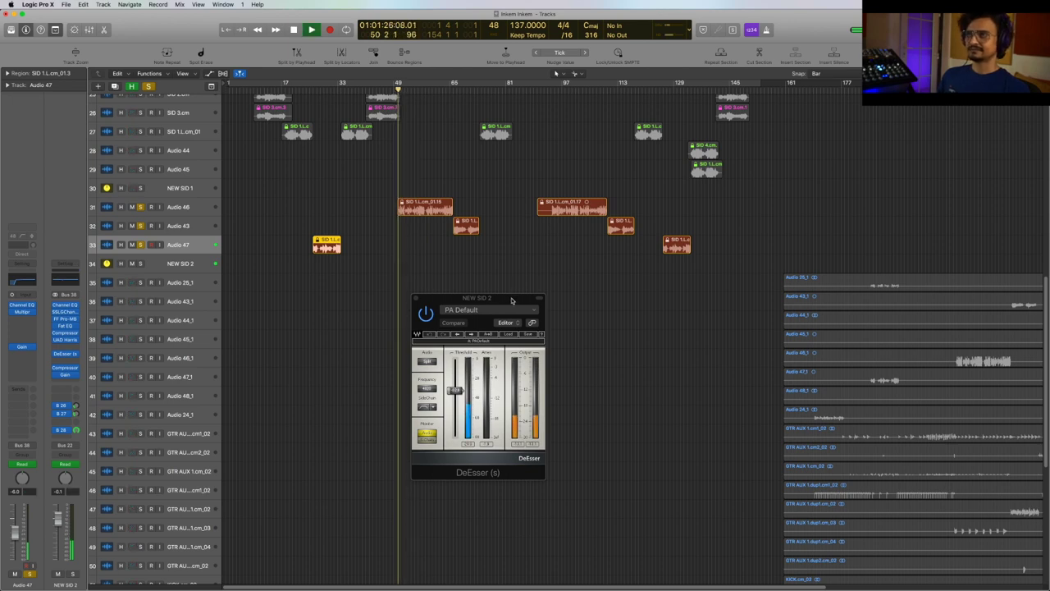
left_click_drag(511, 300, 516, 300)
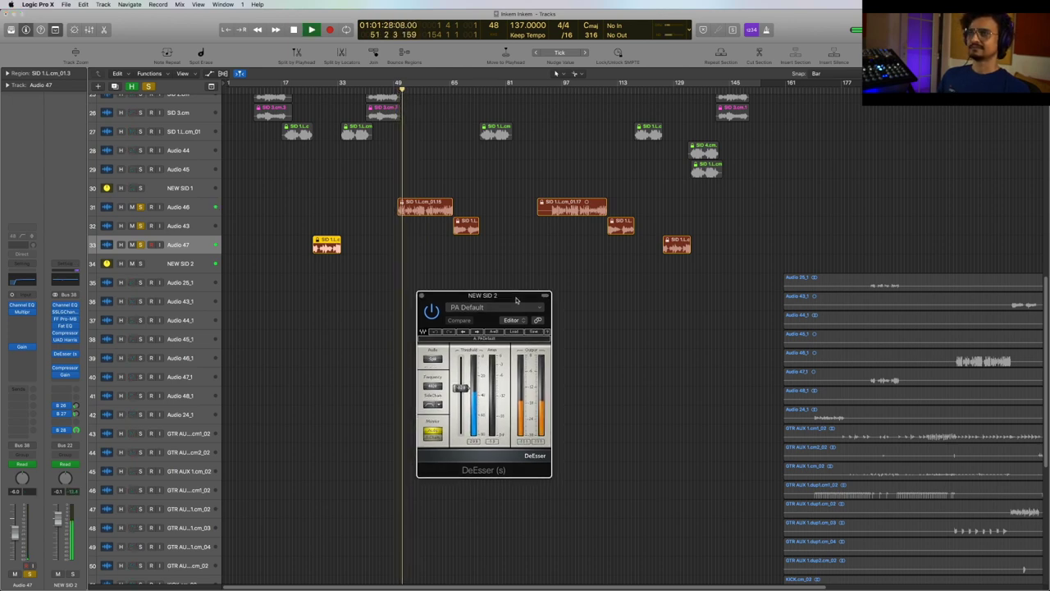
key("space")
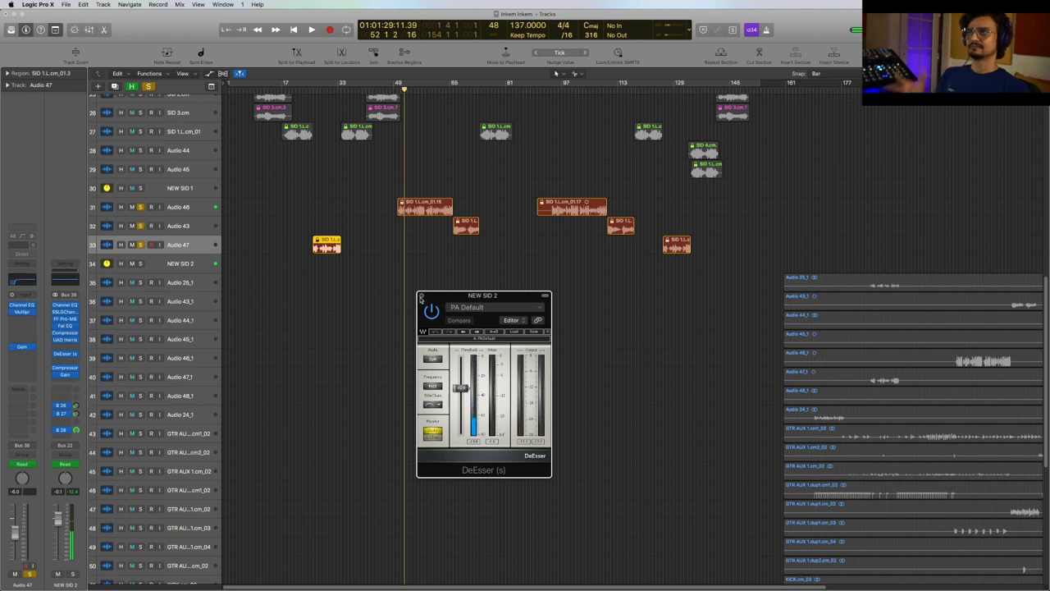
left_click(420, 296)
Step: Play the soloed vocals through the second Compressor on the NEW SID 2 bus, then check the bus's Gain plug-in
left_click(64, 369)
left_click_drag(257, 33, 558, 218)
mouse_move(534, 400)
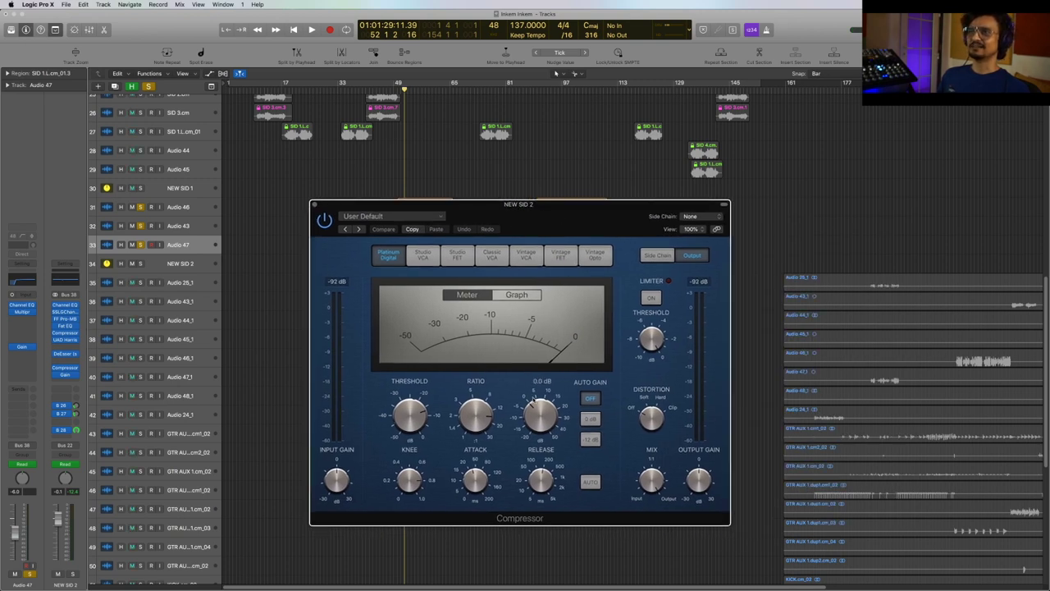
key("space")
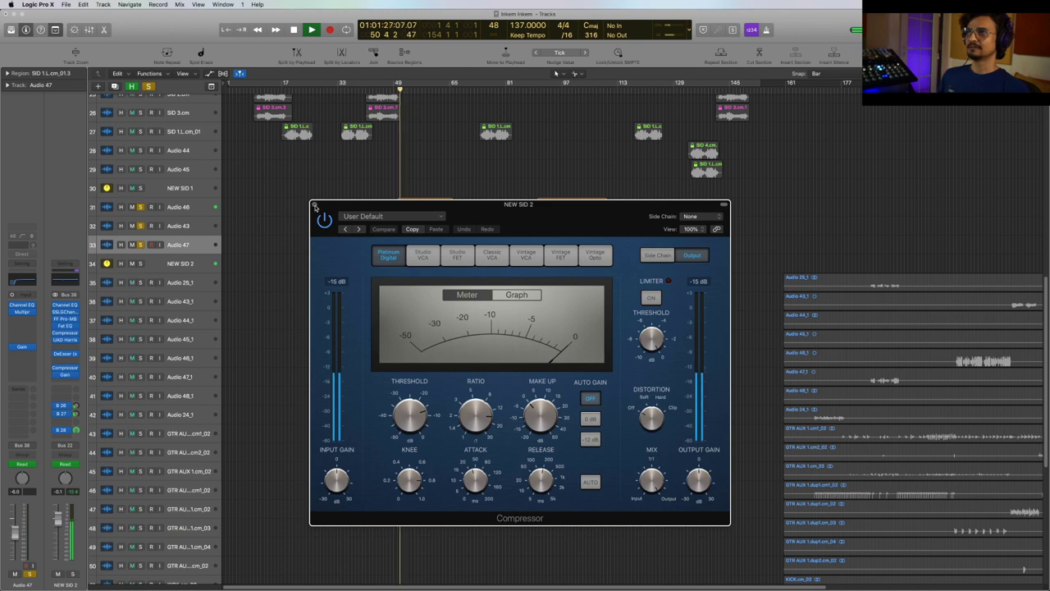
left_click(315, 205)
key("space")
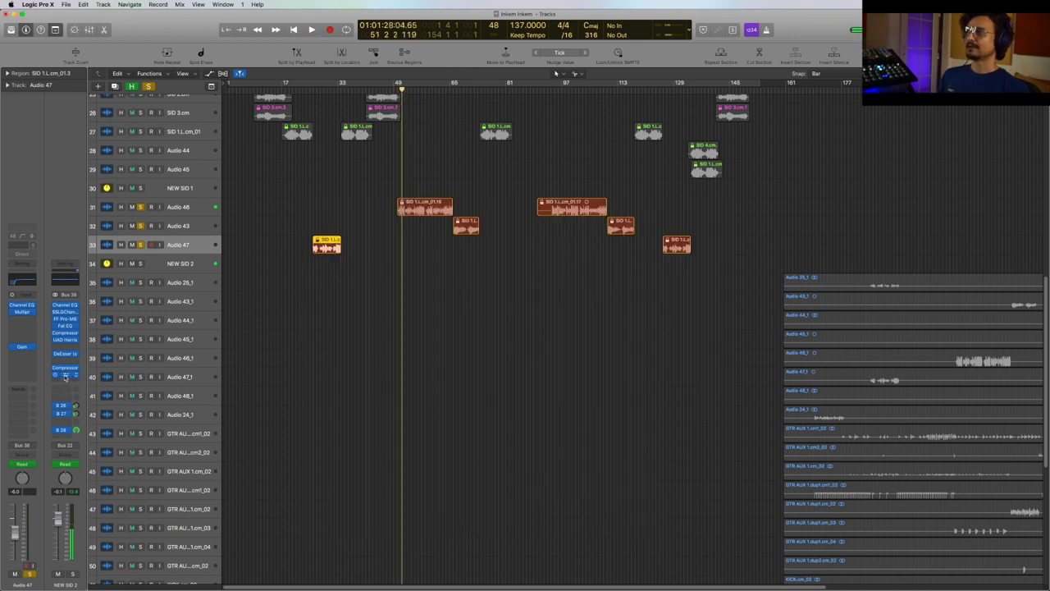
left_click(64, 376)
key("super+w")
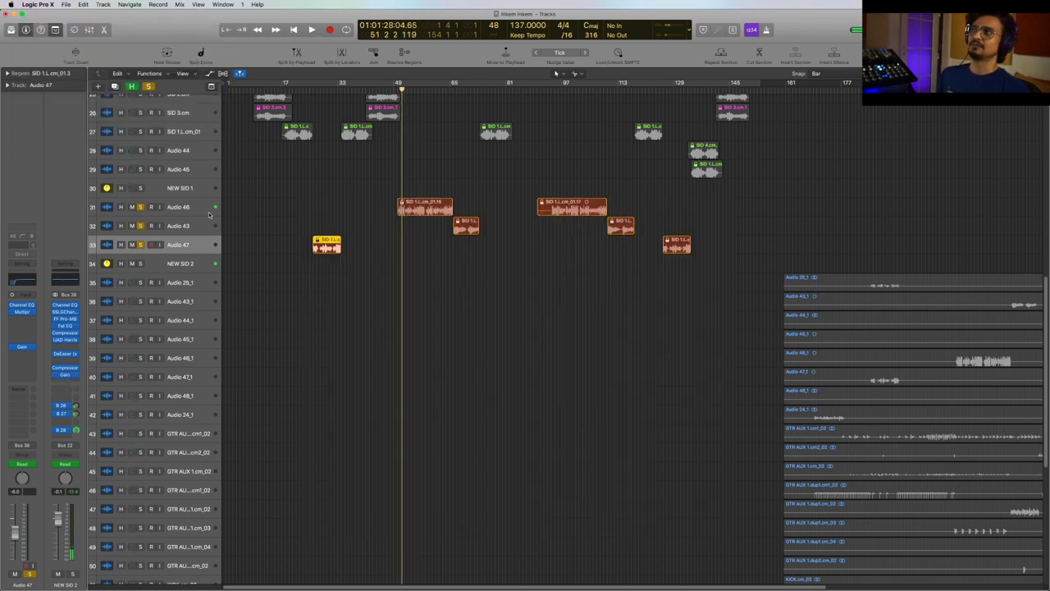
Step: Clear all track solos, park the playhead at bar 18, and open the Mixer with the Audio 47 track selected
left_click(149, 86)
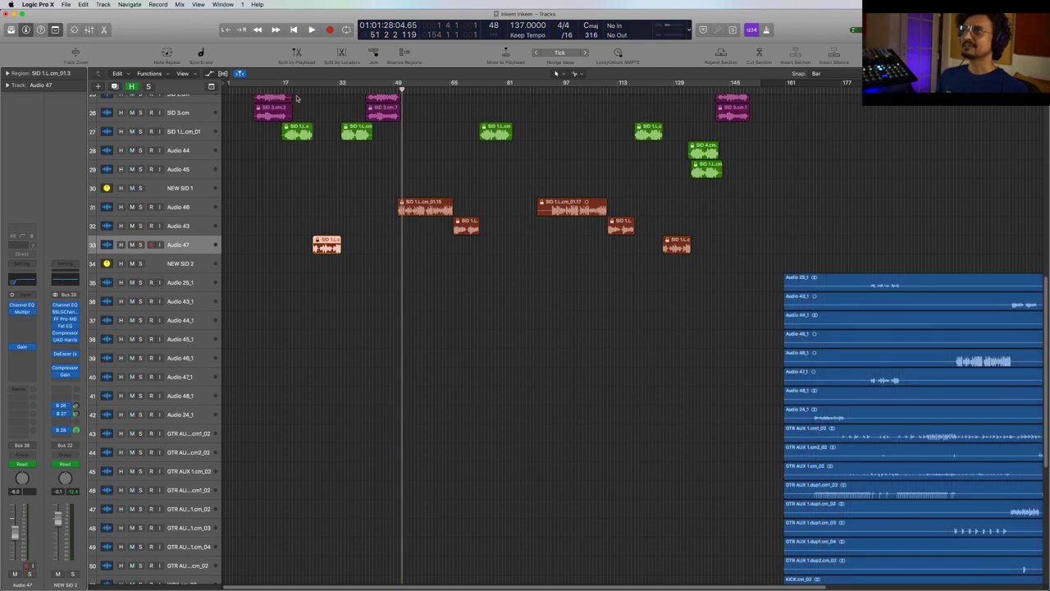
left_click_drag(295, 90, 286, 90)
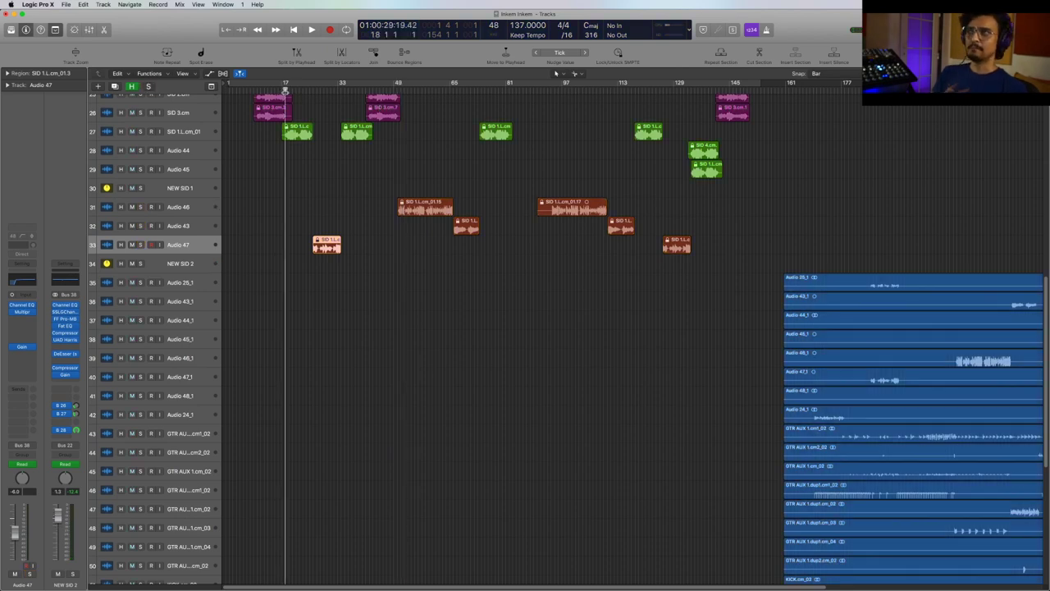
scroll(359, 263, "up", 6)
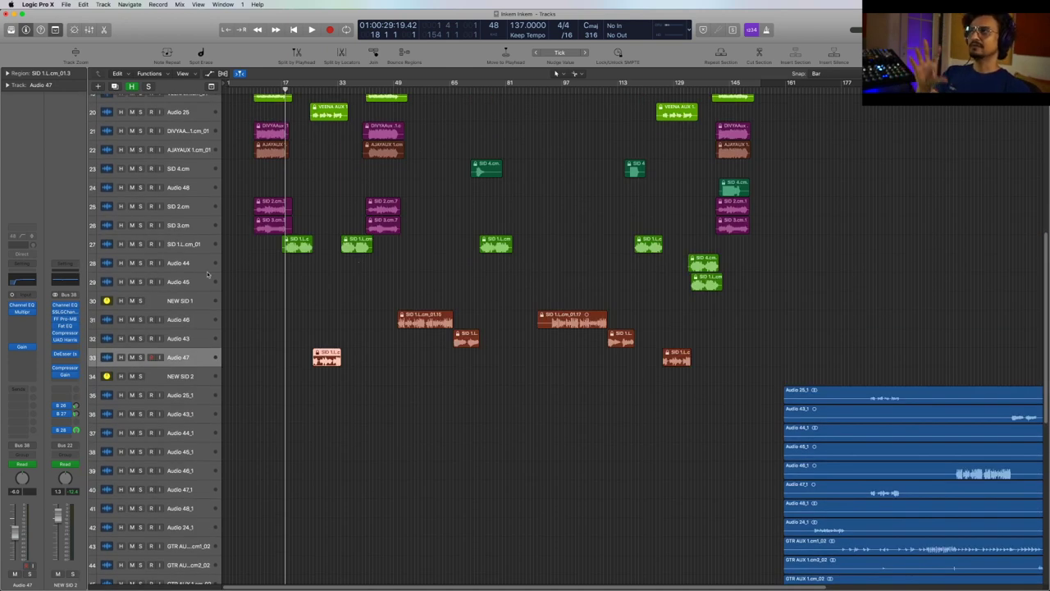
left_click(189, 363)
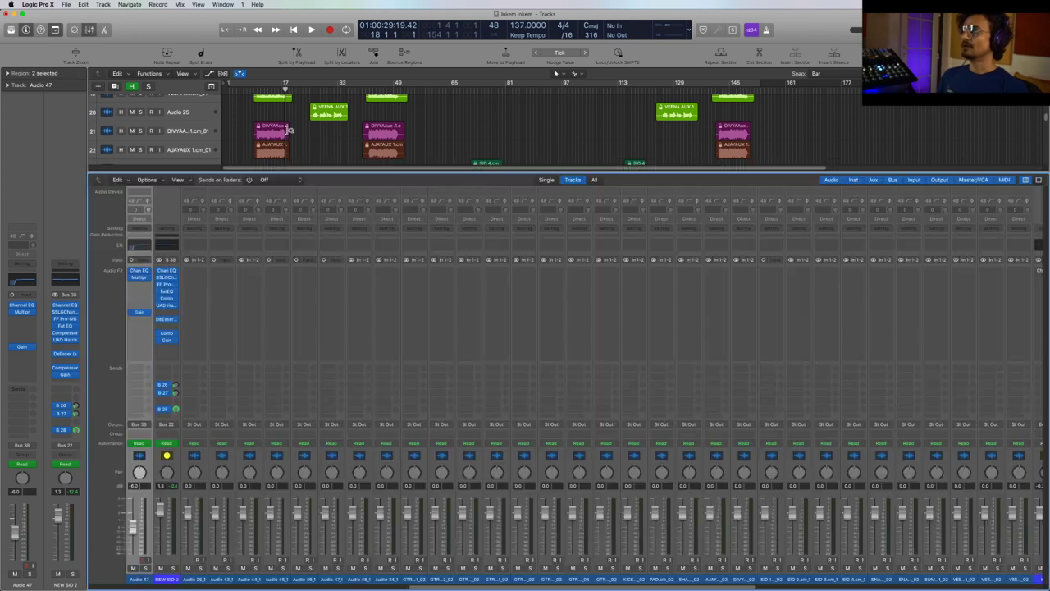
left_click(90, 29)
Step: Solo the NEW SID 2 bus and play it from bar 24 with the Mixer's bus and effect-return channels in view
left_click_drag(303, 93, 305, 92)
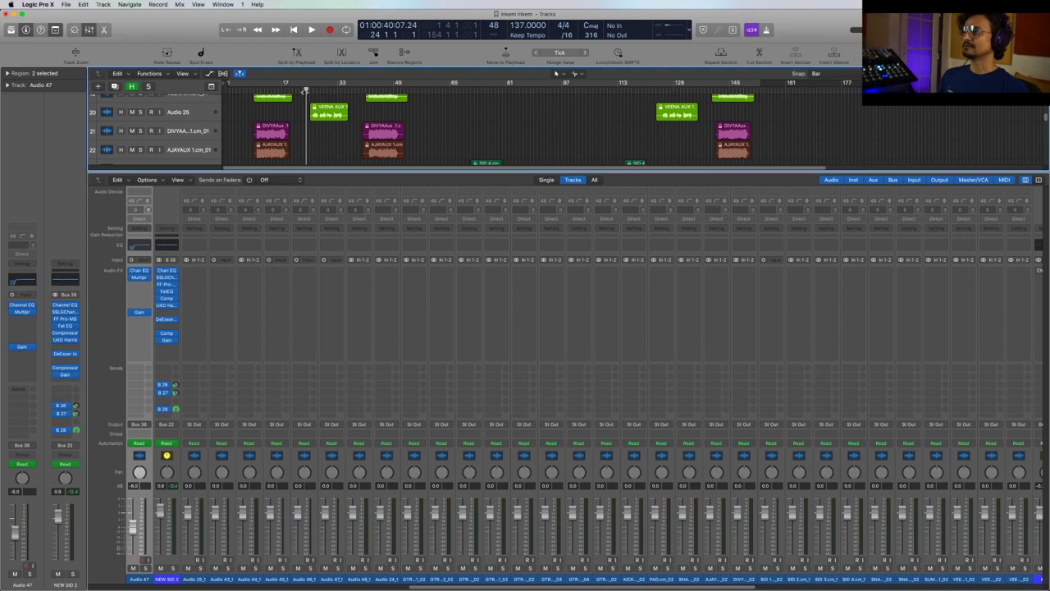
left_click(72, 573)
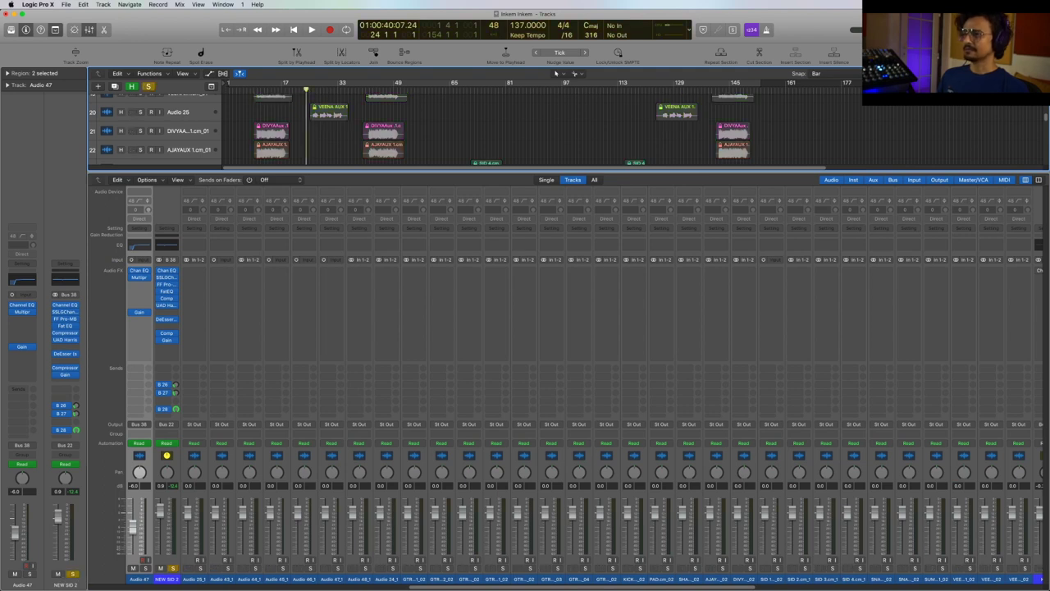
left_click_drag(478, 585, 730, 586)
key("space")
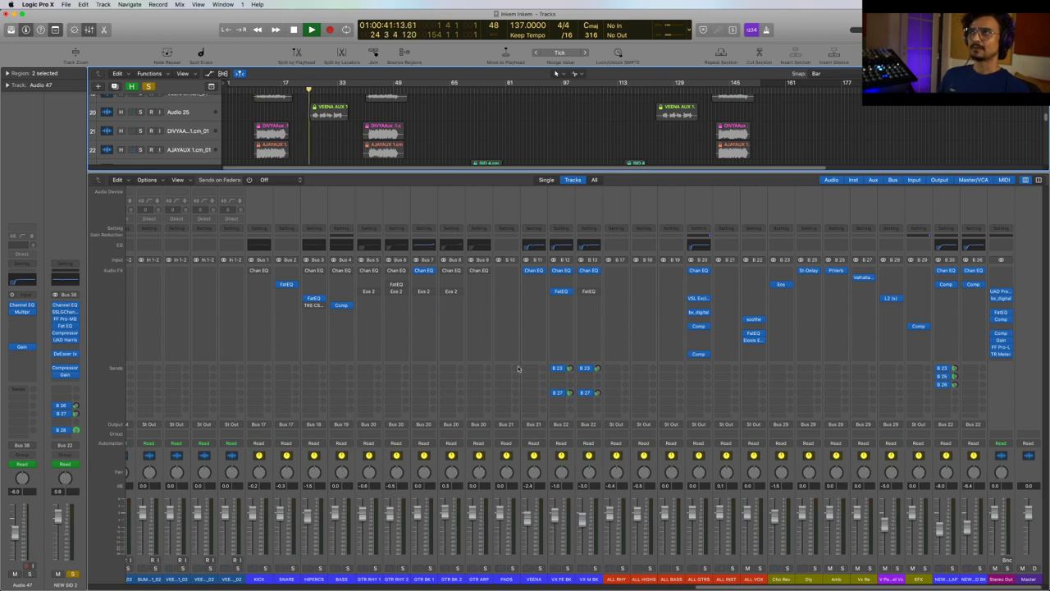
left_click(452, 130)
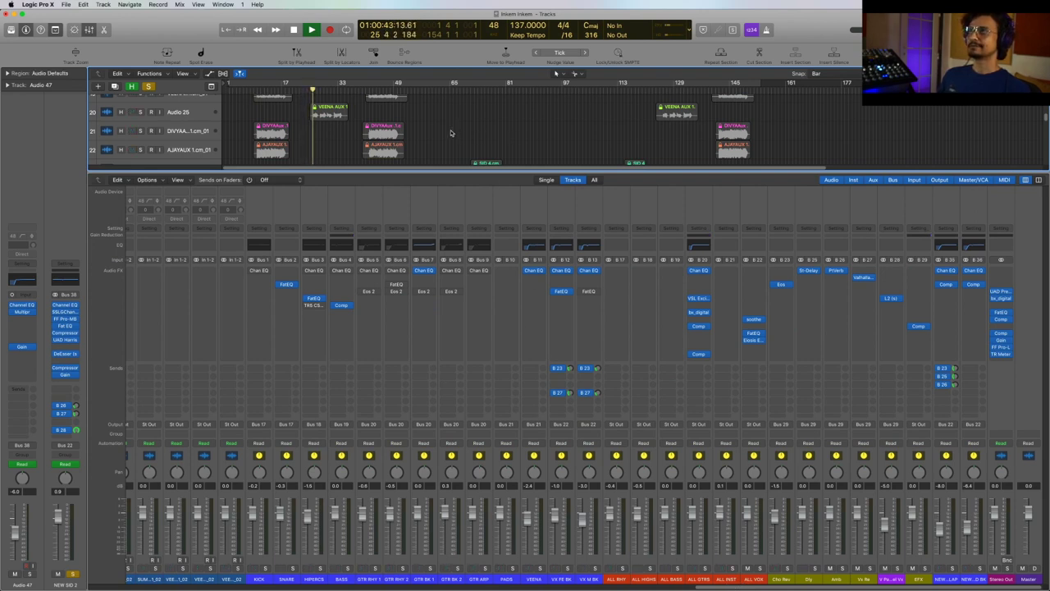
Step: Audition the Vx Re and Amb returns one after the other by soloing and unsoloing each during playback
left_click(872, 568)
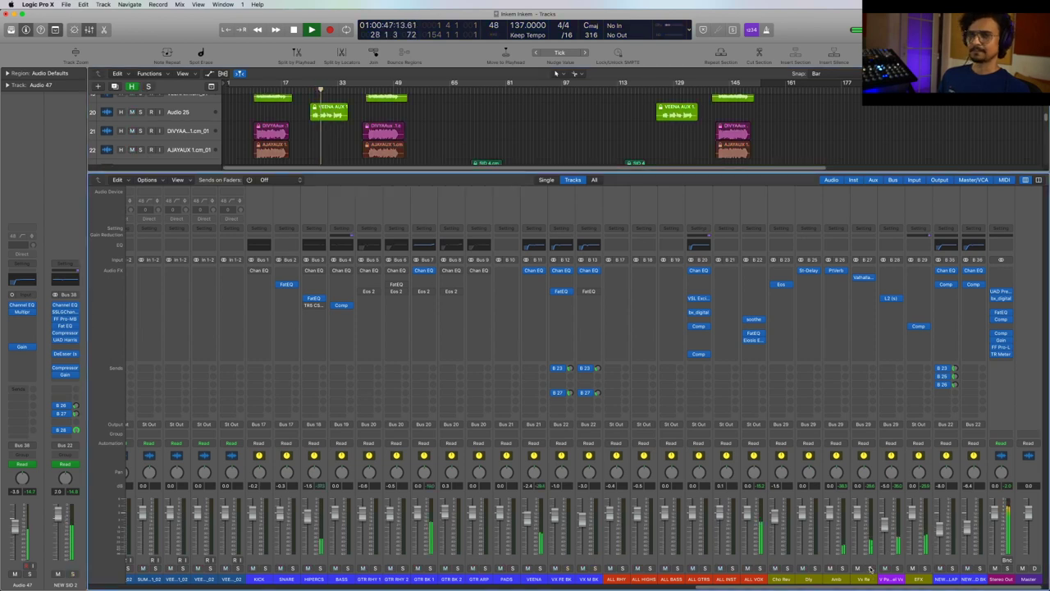
left_click(872, 569)
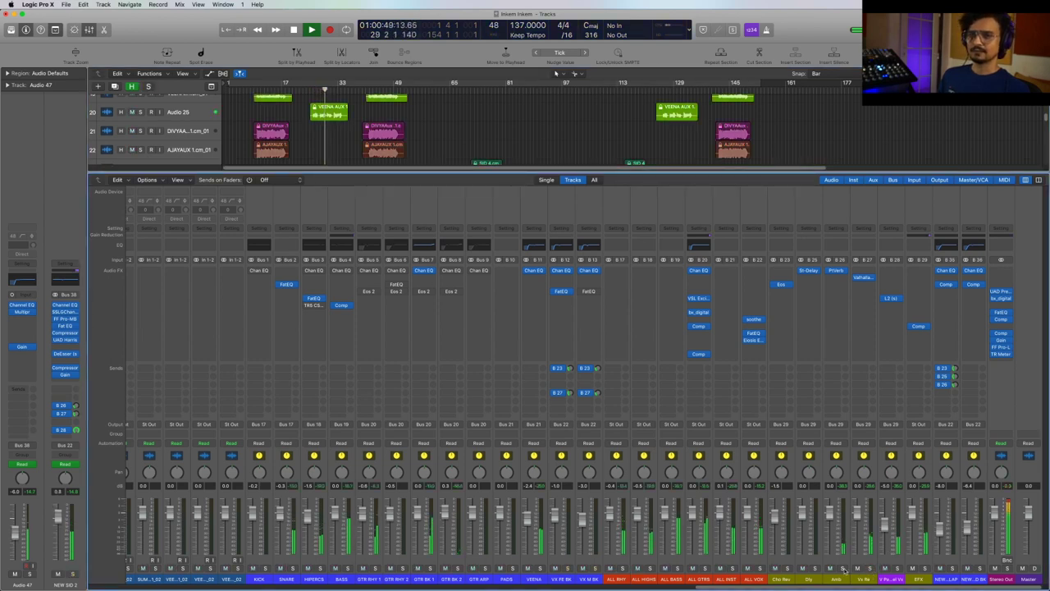
left_click(843, 569)
left_click(842, 569)
Step: Solo the V Parallel Vx channel and play it with its L2 Ultramaximizer open in the middle of the Mixer
left_click(898, 568)
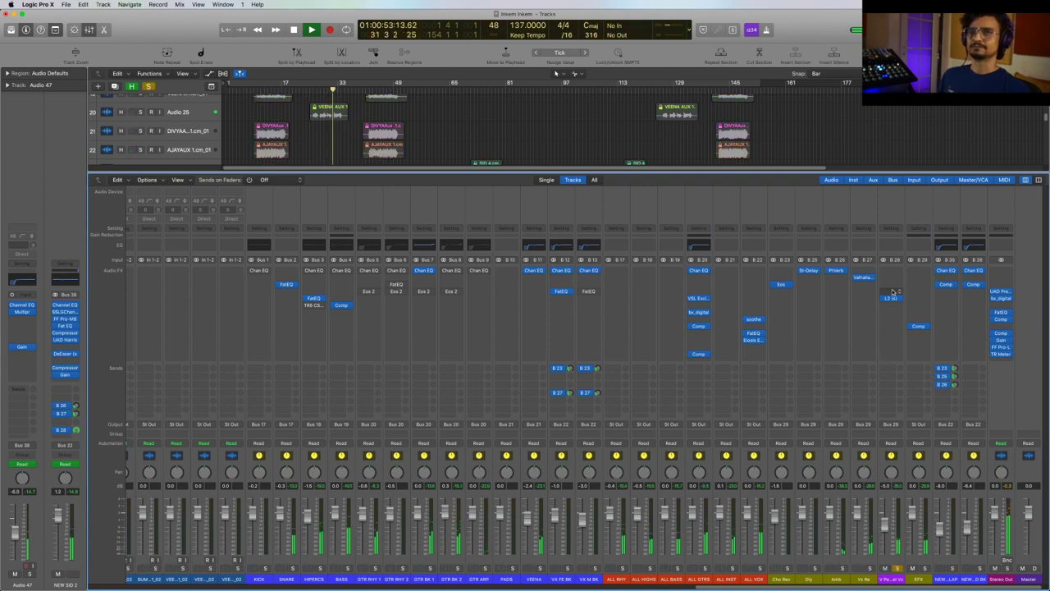
left_click(891, 299)
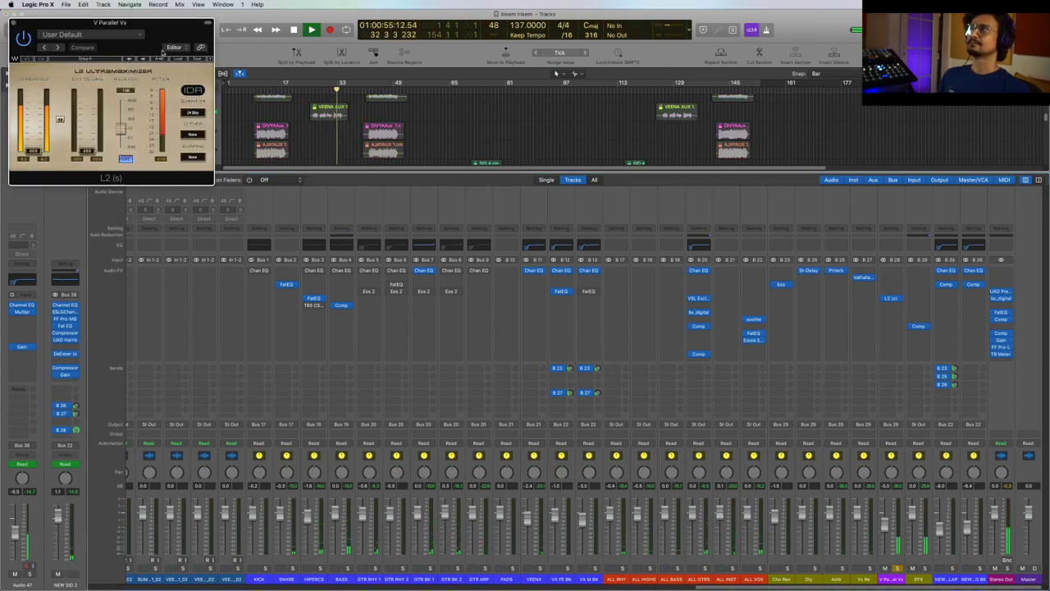
left_click_drag(155, 39, 539, 291)
key("space")
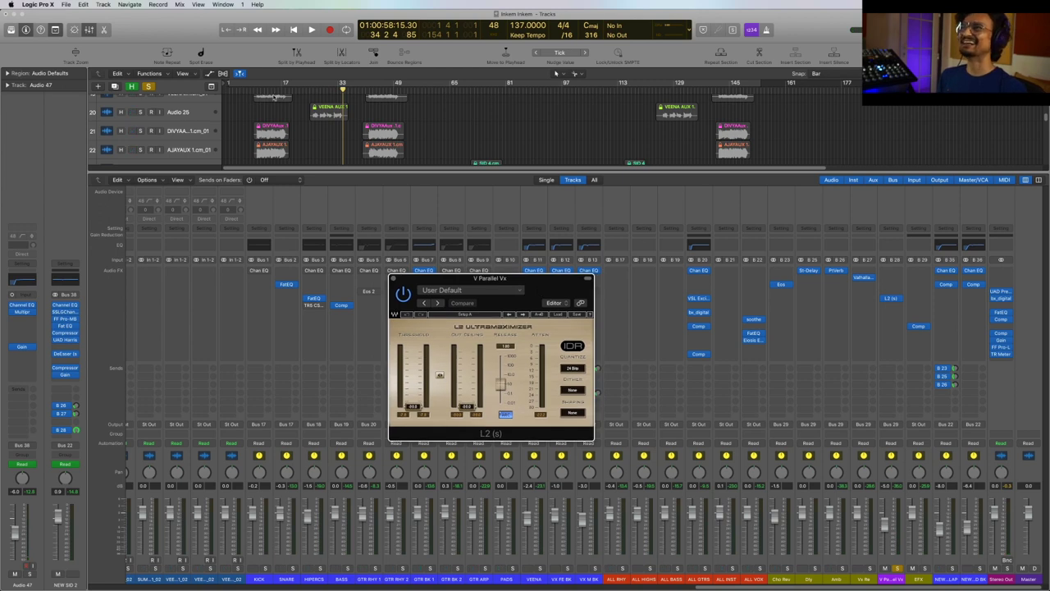
Step: Compare the soloed V Parallel Vx channel from bar 26 with the L2 Ultramaximizer bypassed and re-enabled
left_click(315, 90)
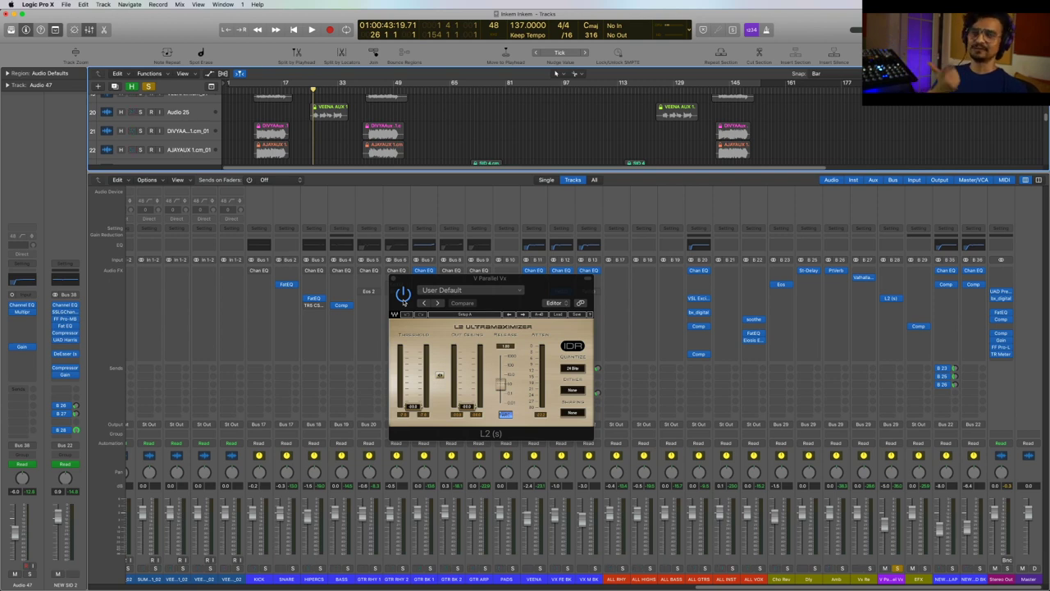
left_click(402, 296)
key("space")
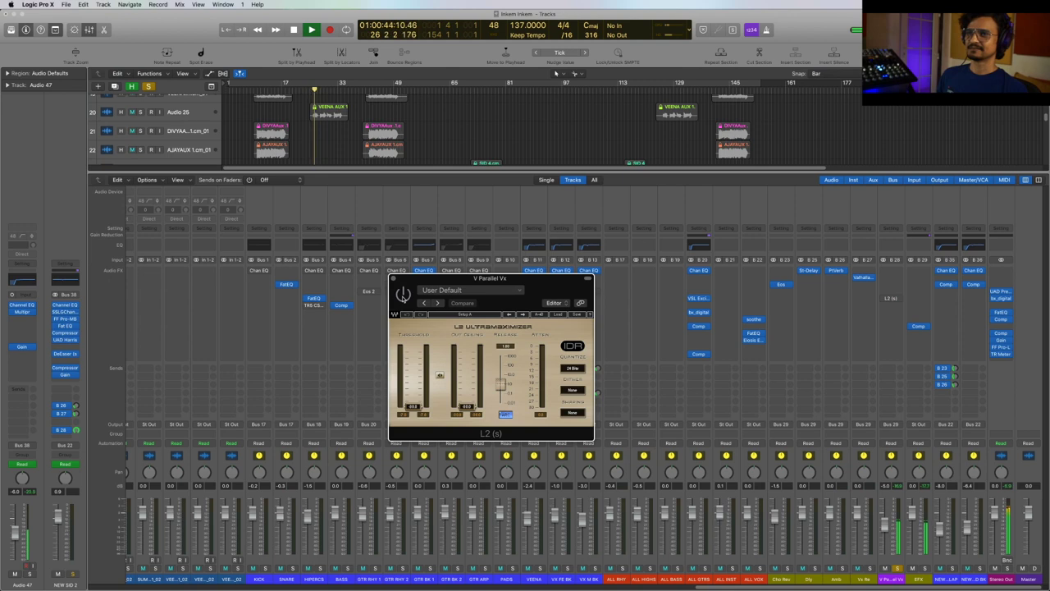
key("space")
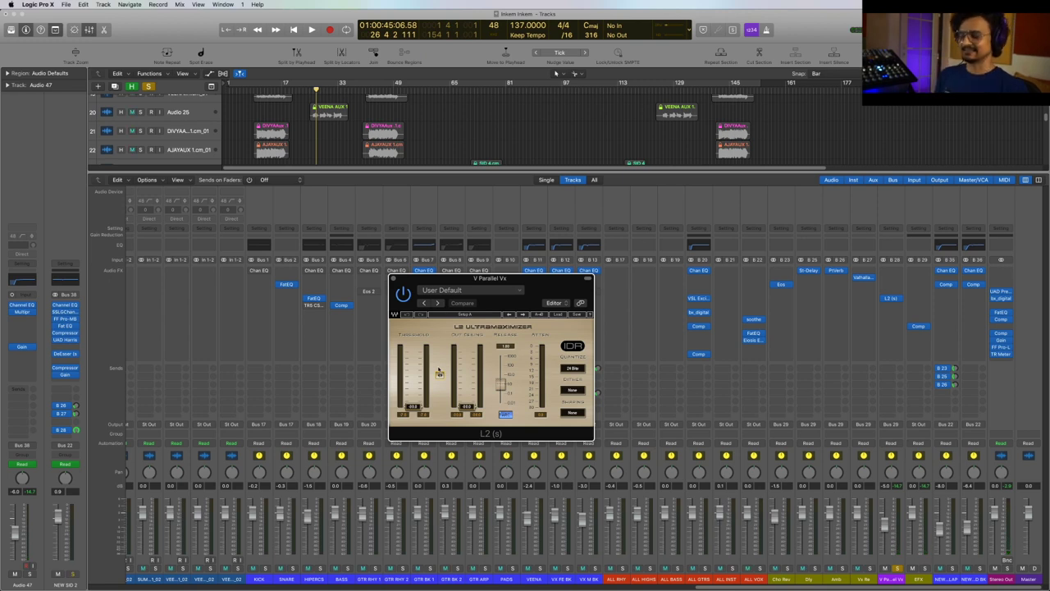
key("space")
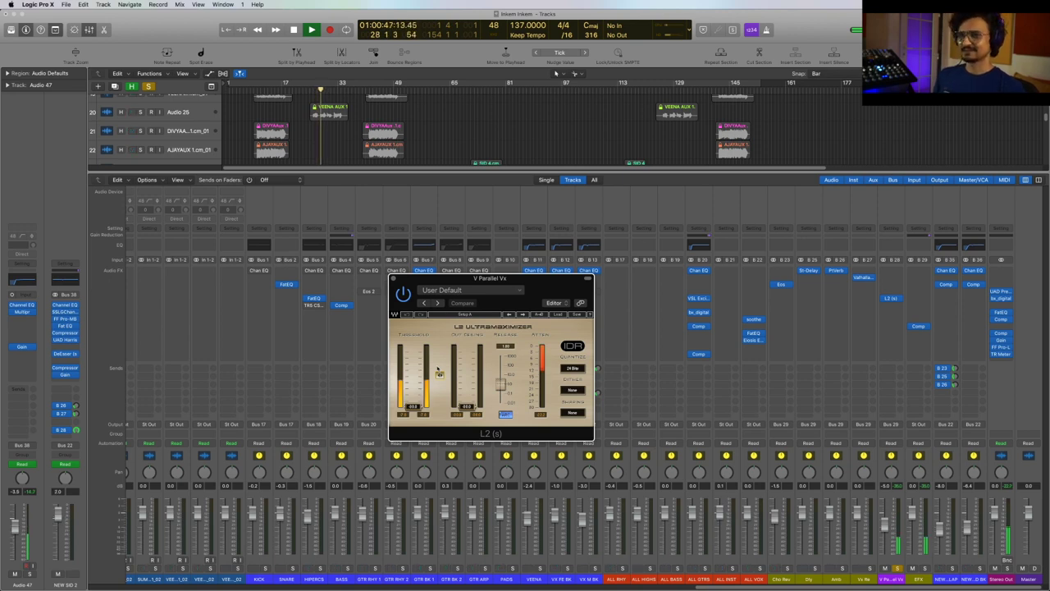
key("space")
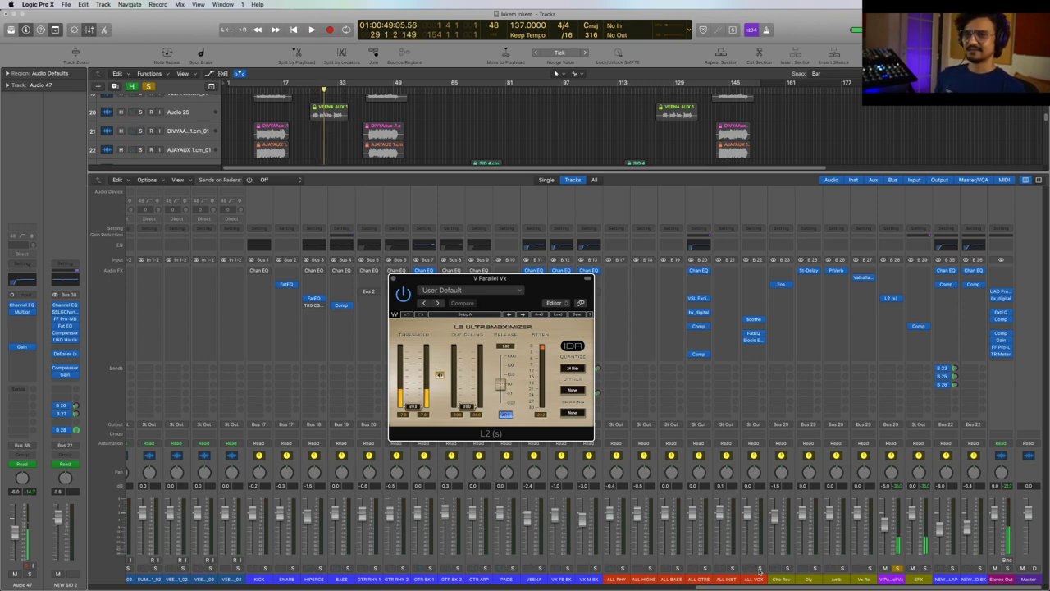
Step: Solo ALL VOX as well and compare playback with V Parallel Vx muted and unmuted, closing the L2 along the way
left_click(760, 568)
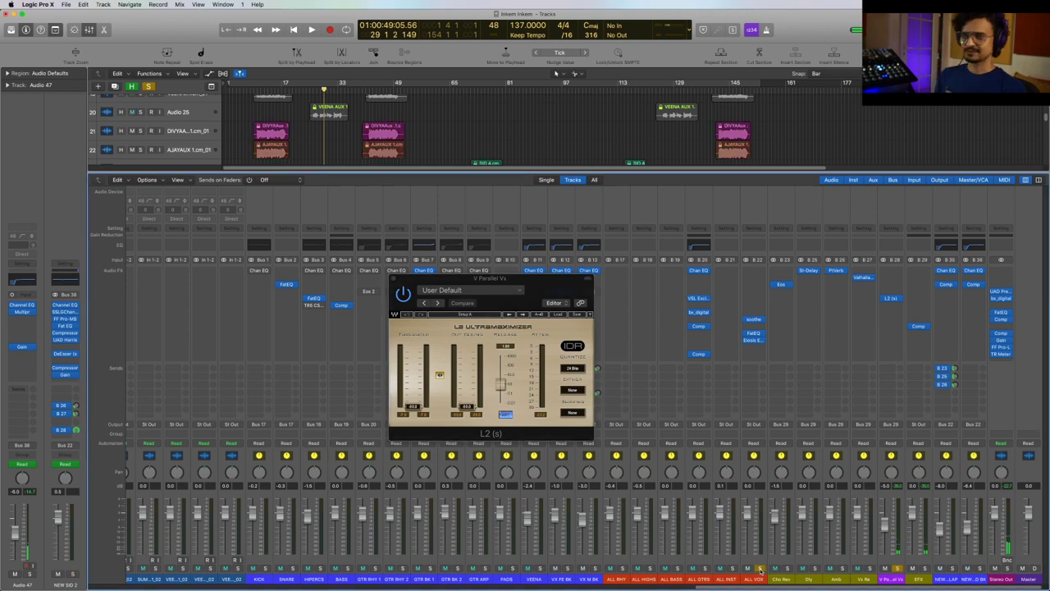
key("space")
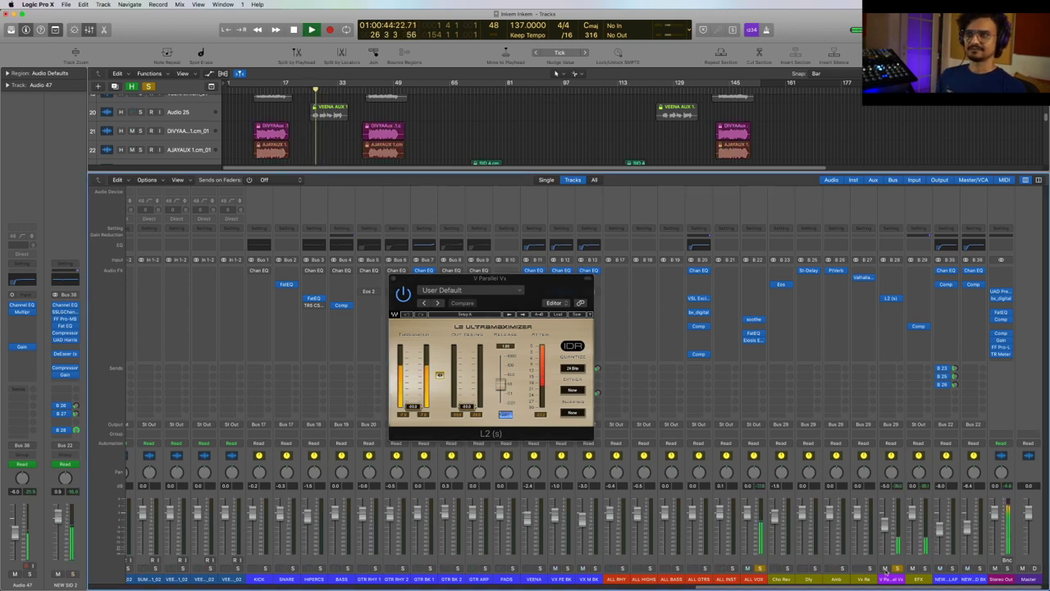
key("space")
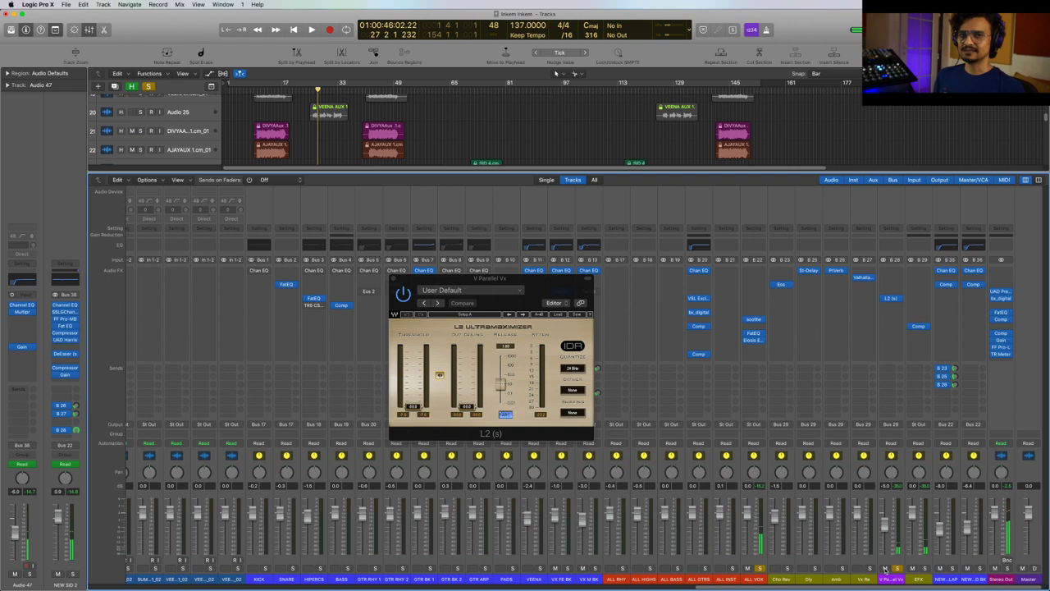
key("space")
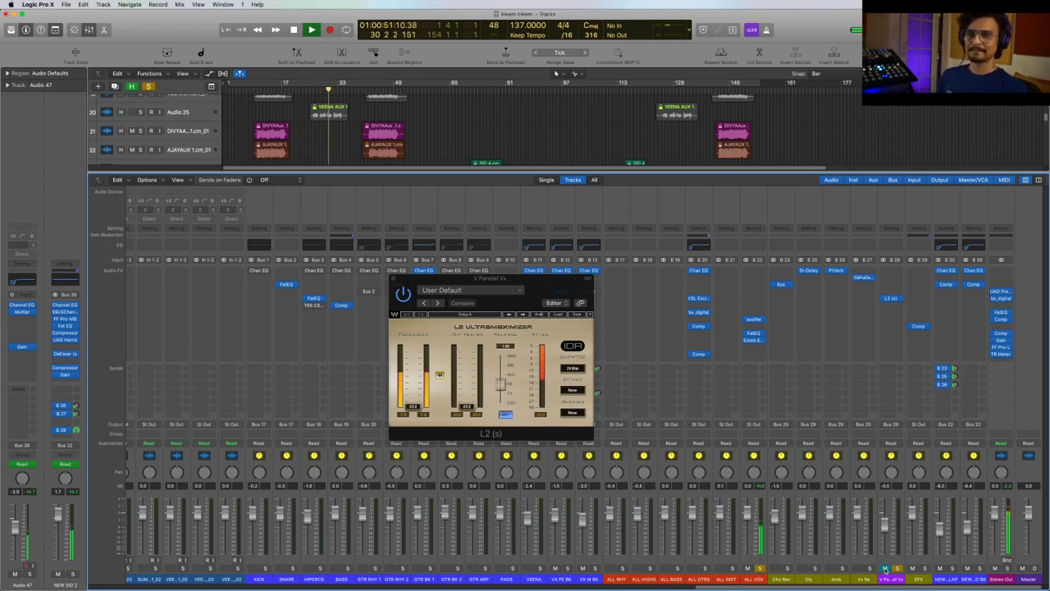
key("space")
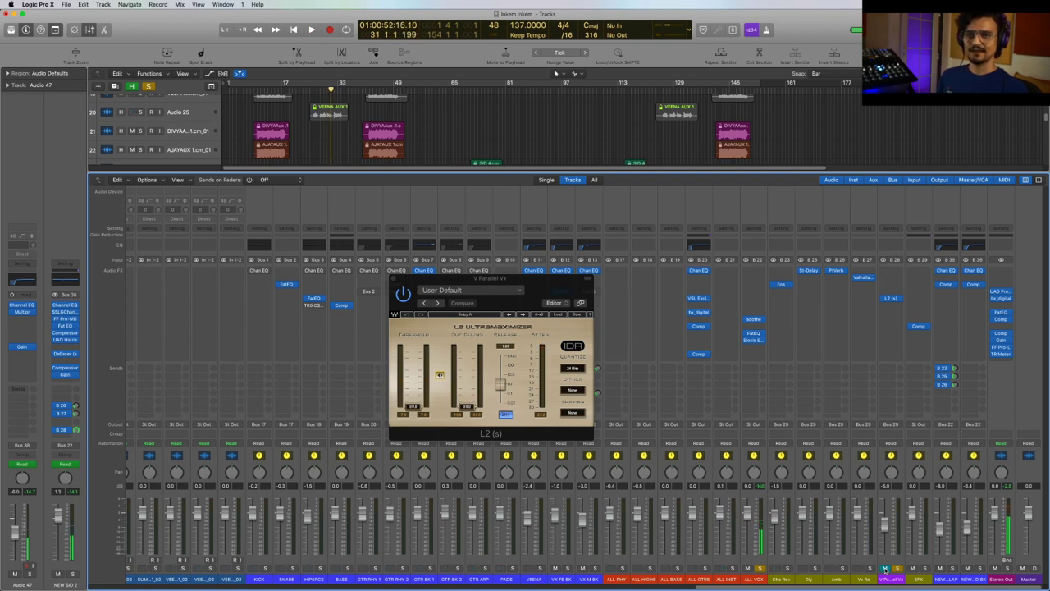
key("space")
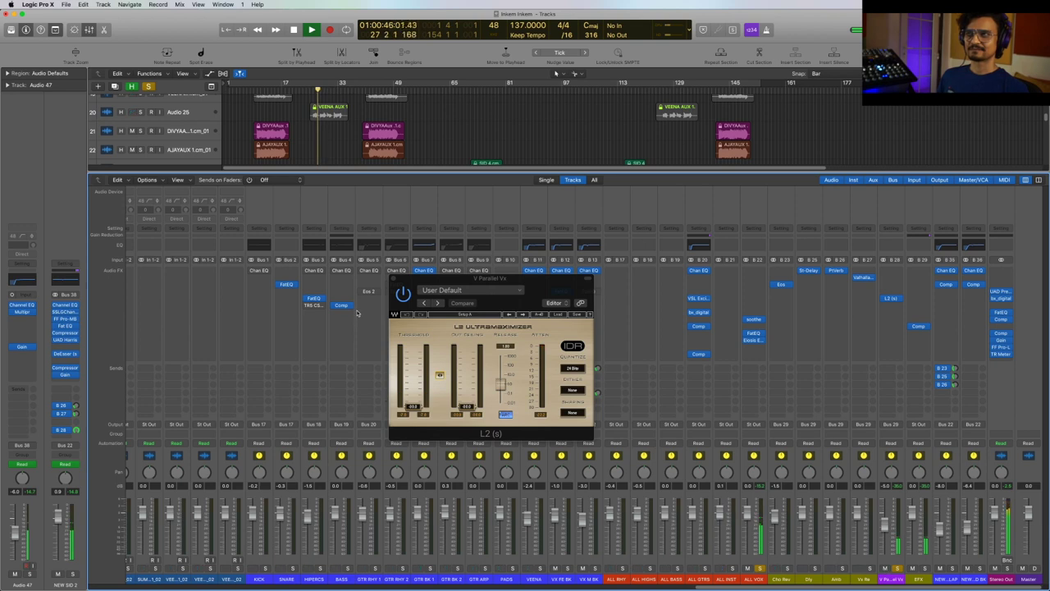
left_click(394, 279)
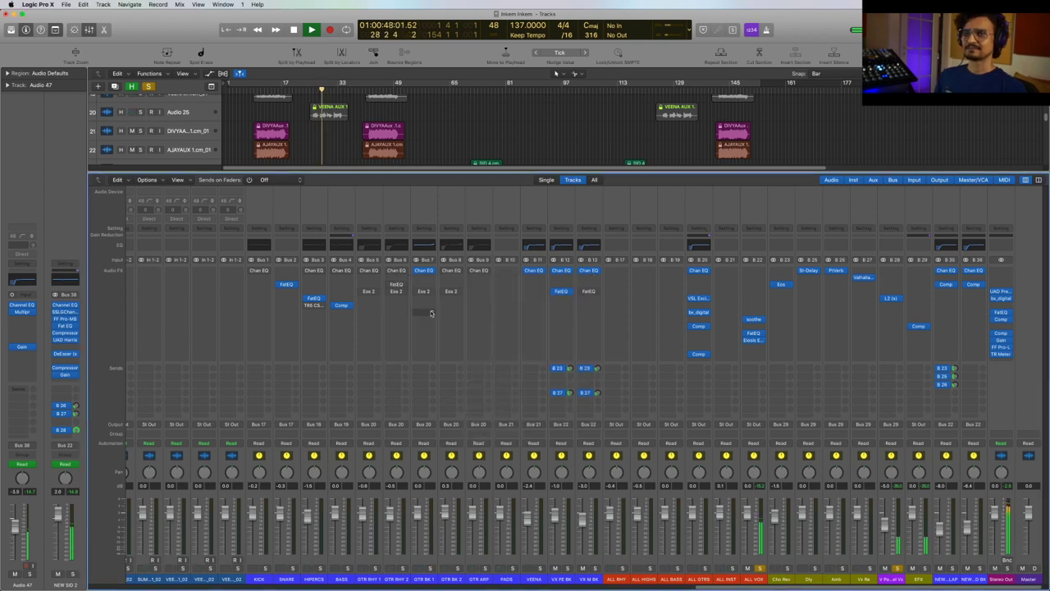
key("space")
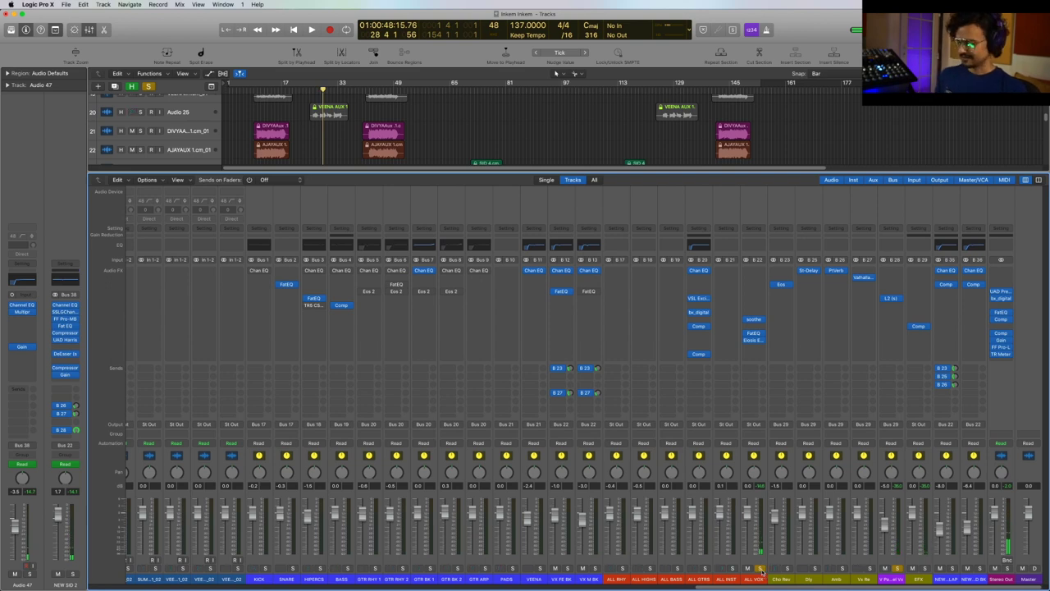
Step: Clear all solos, hide the Mixer, select the SID 1.L.cm_01 track and put the playhead at bar 18
left_click(760, 567)
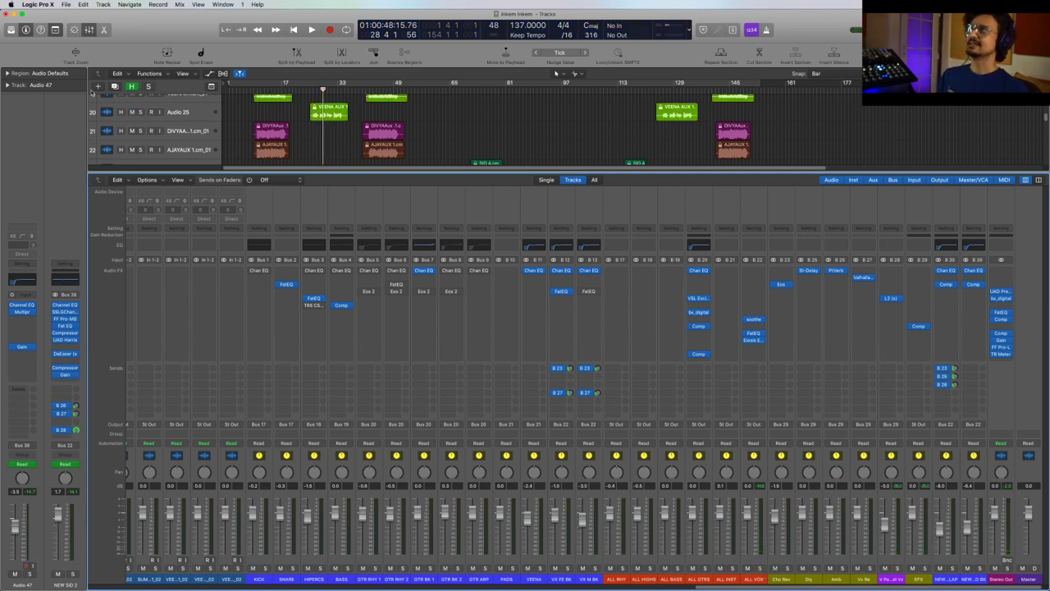
left_click(92, 31)
scroll(381, 335, "down", 1)
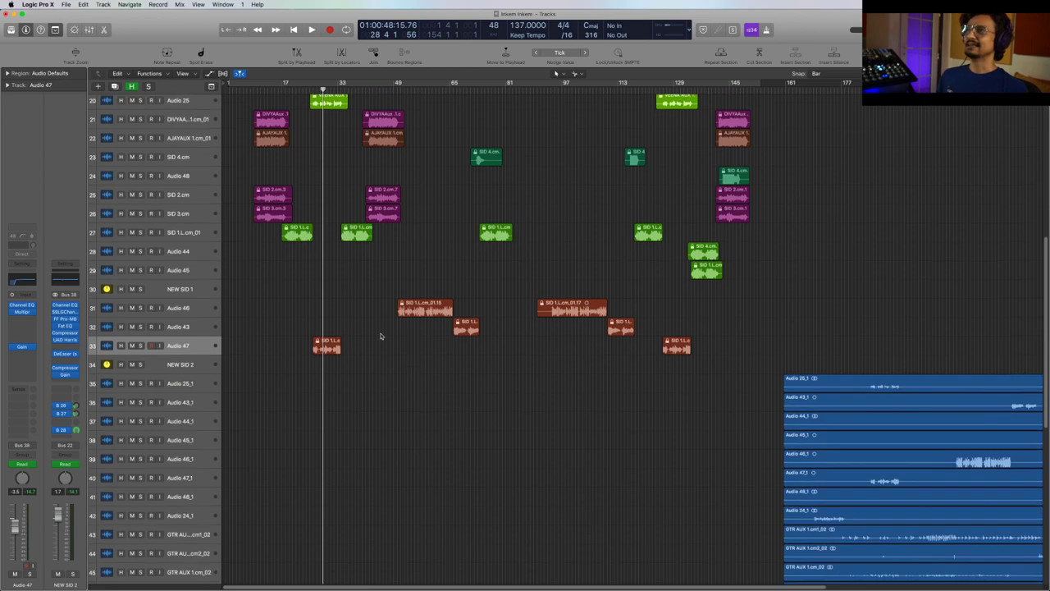
left_click(197, 233)
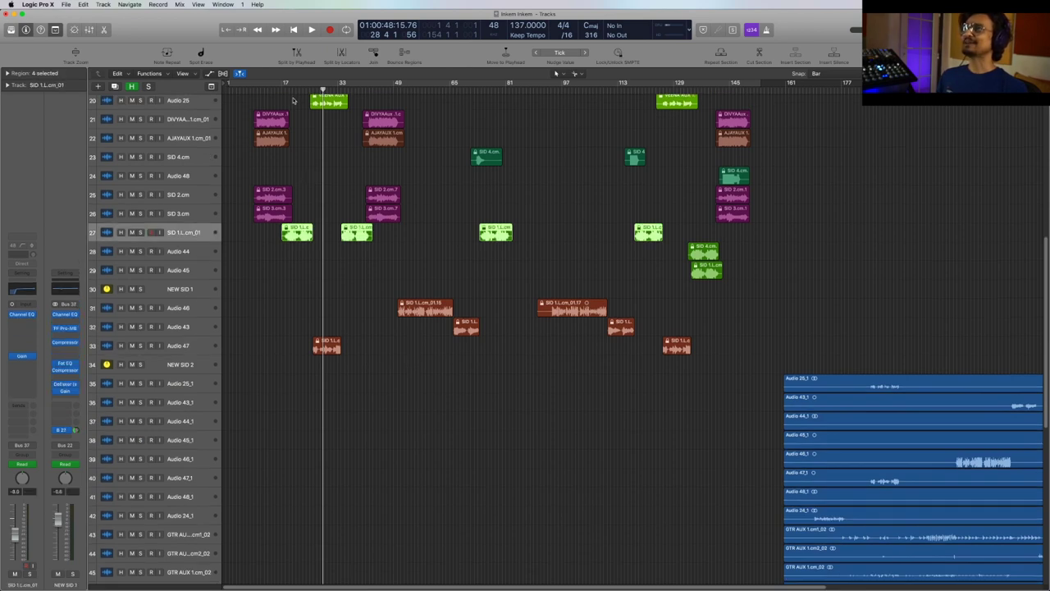
key("space")
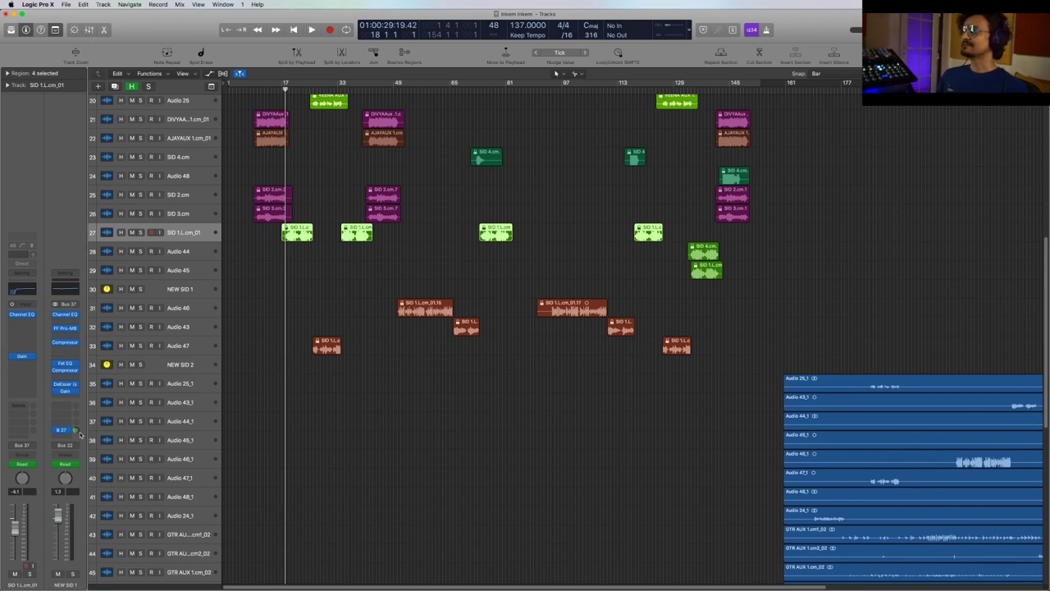
Step: Reopen the Mixer, solo SID 1.L.cm_01 and play it from bar 18 while watching the effect-return channels
left_click(88, 29)
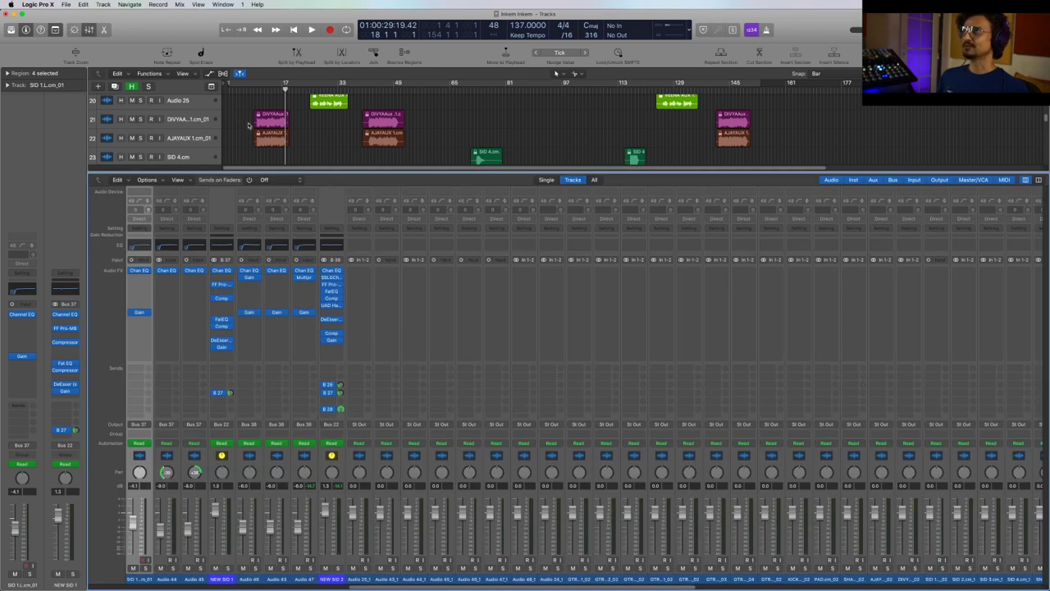
scroll(248, 124, "down", 5)
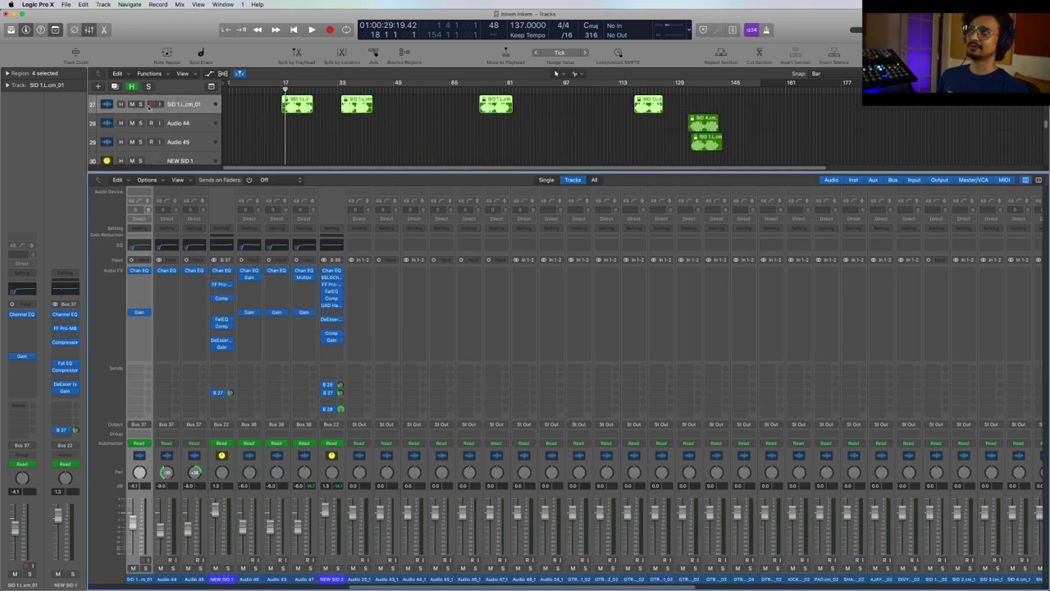
left_click(141, 104)
key("space")
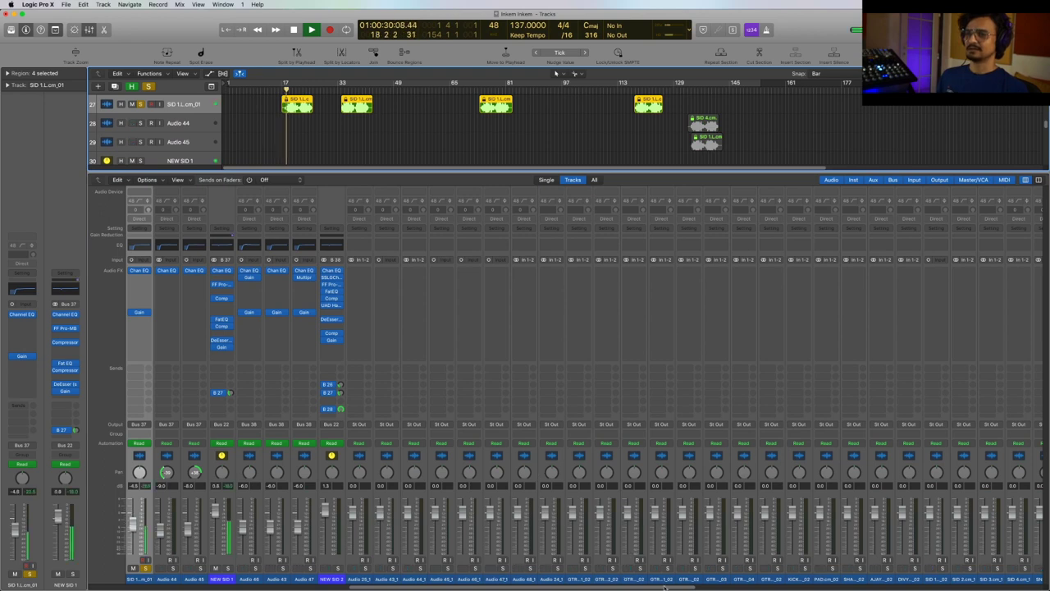
left_click_drag(665, 587, 1011, 588)
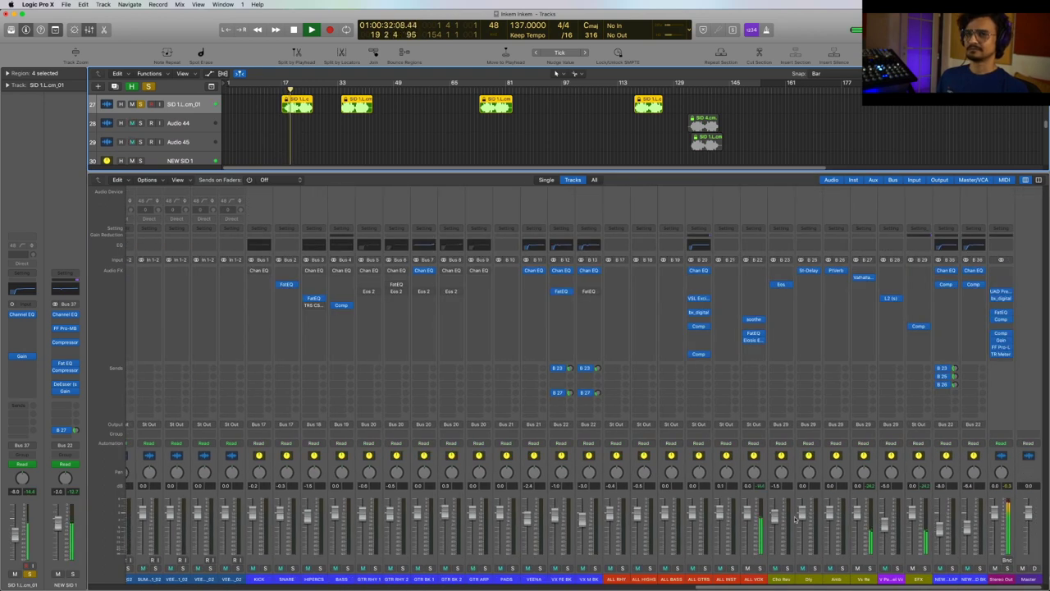
key("space")
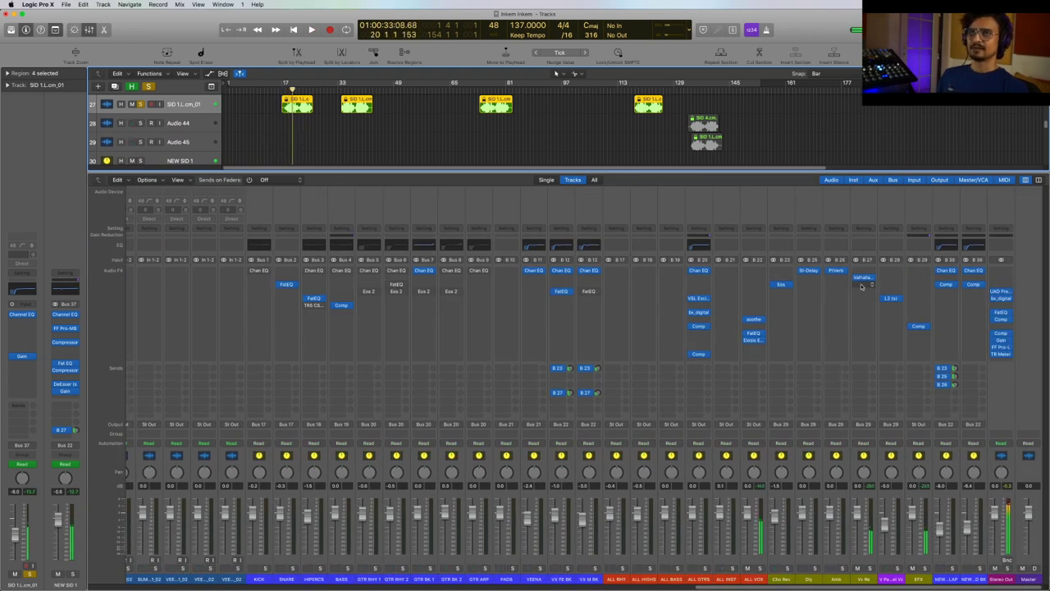
Step: Open the ValhallaRoom reverb on the Vx Re channel, check its predelay with a burst of playback and close it
left_click(865, 278)
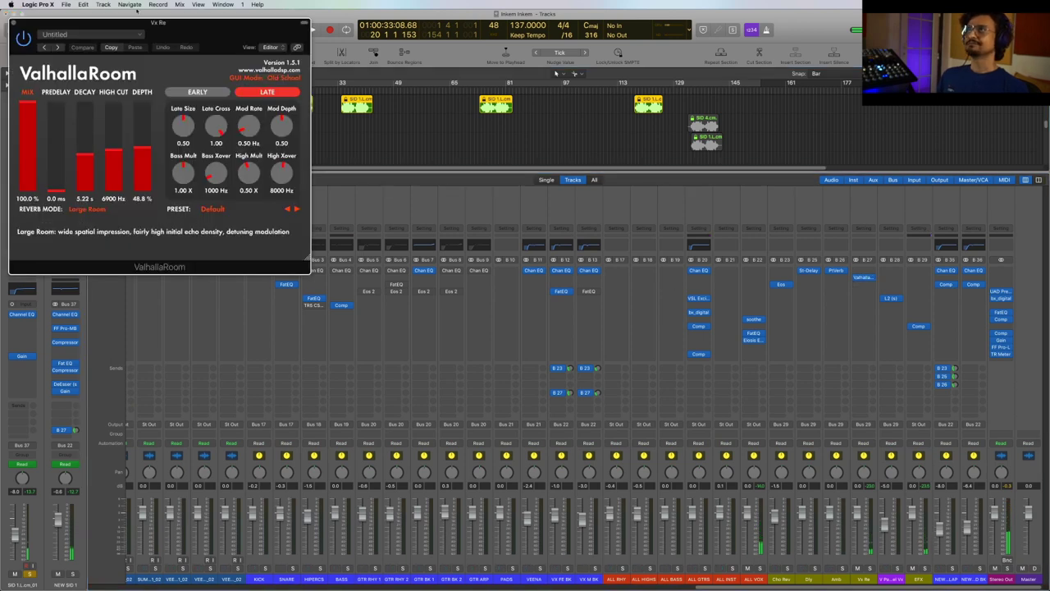
left_click_drag(185, 32, 527, 254)
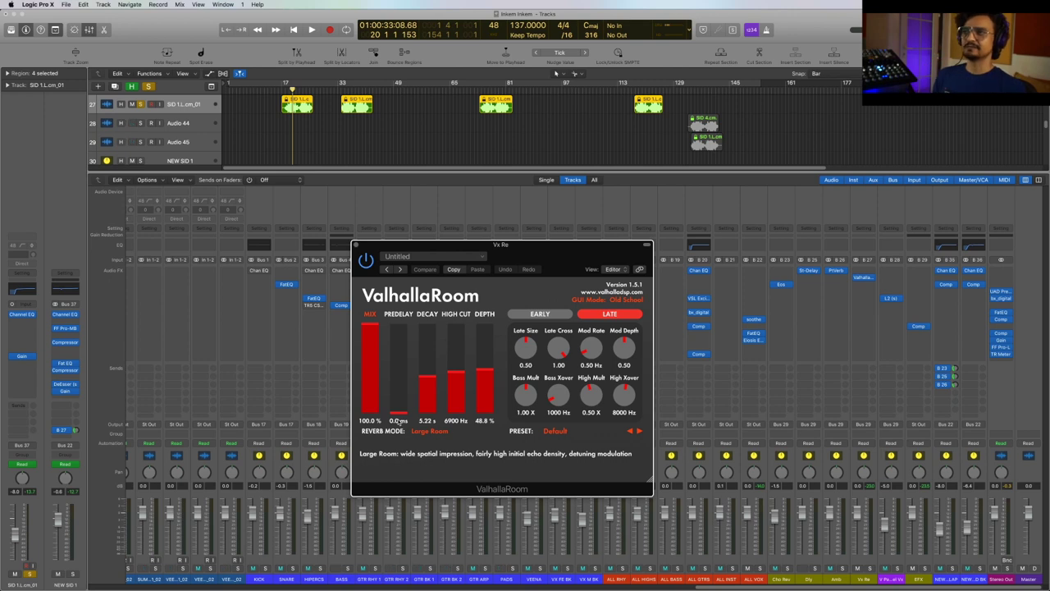
mouse_move(398, 414)
left_mouse_down()
mouse_move(402, 377)
mouse_move(402, 417)
left_mouse_up()
key("space")
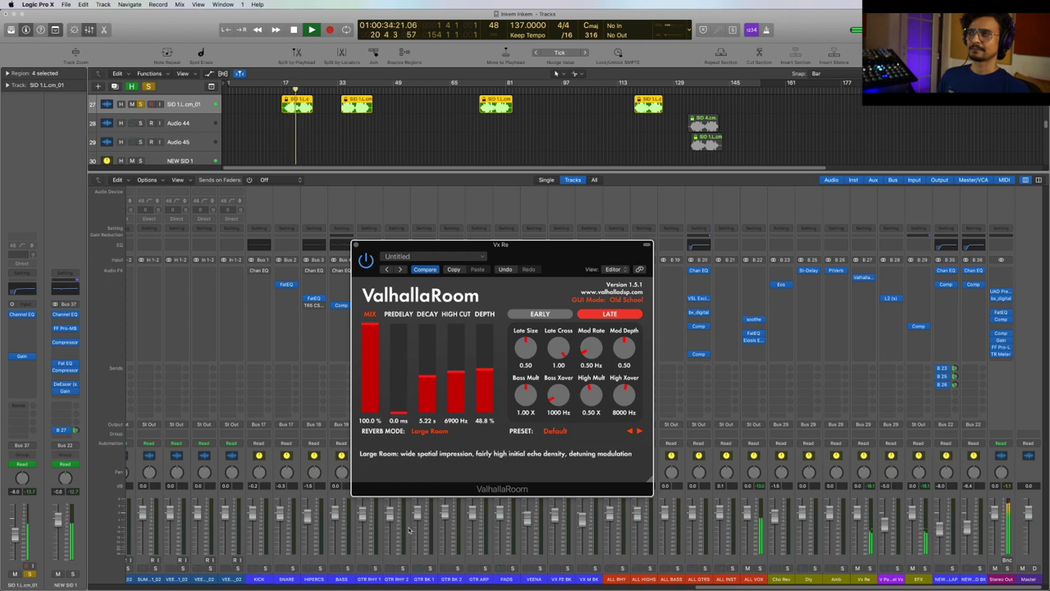
key("space")
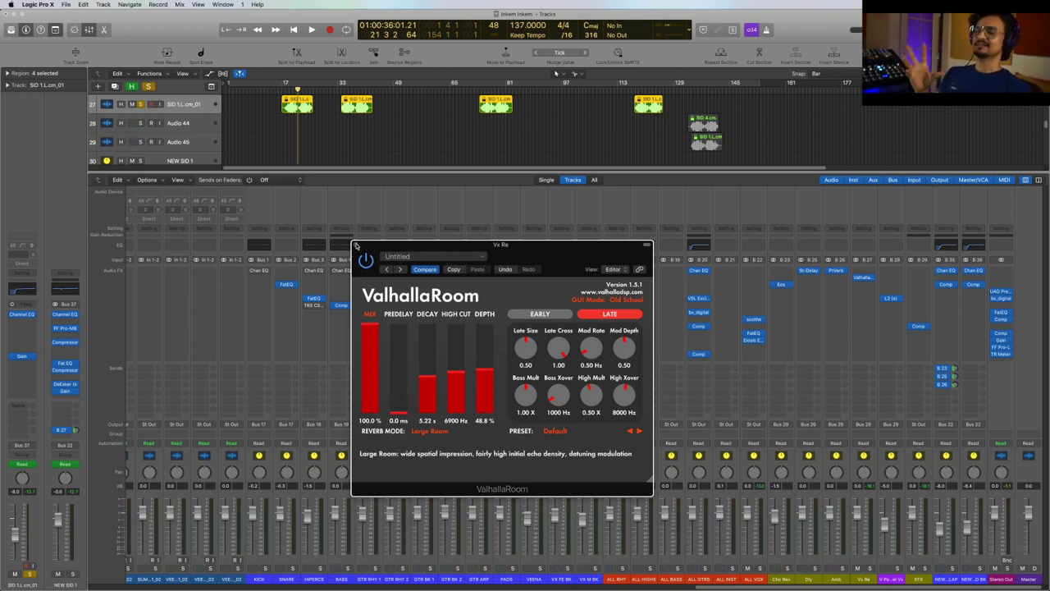
left_click(355, 245)
Step: Replay the soloed vocal from about bar 18, solo NEW SID 1 too, and toggle the mute on Vx Re for comparison
key("space")
key("space")
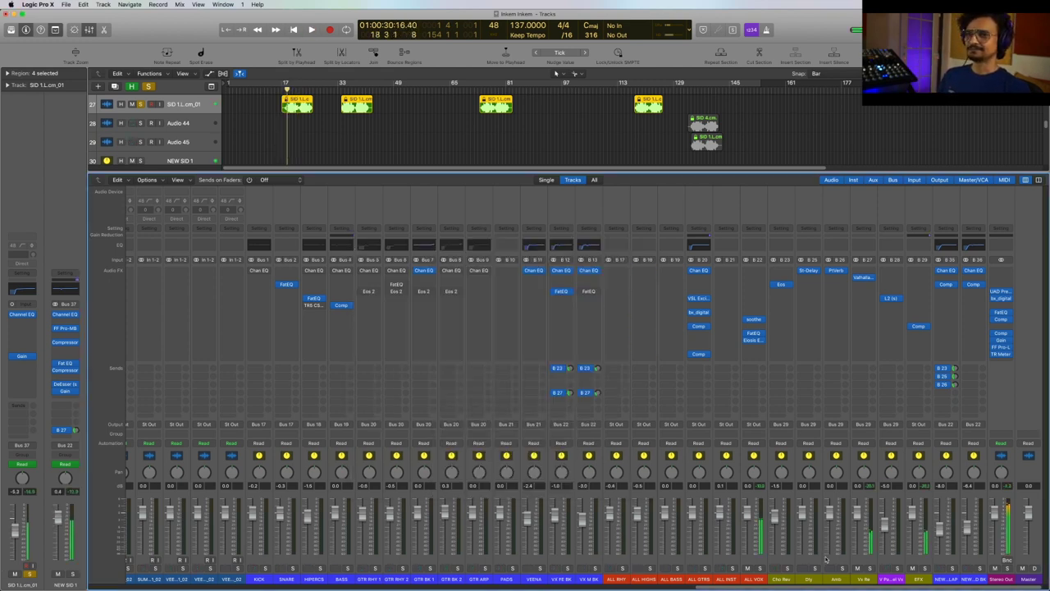
key("space")
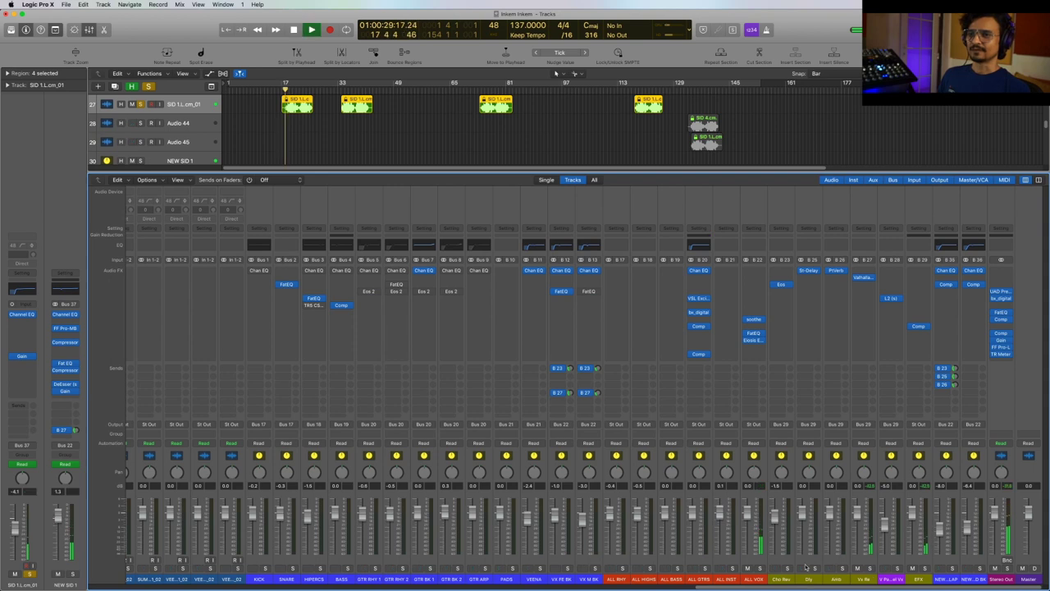
scroll(338, 139, "down", 1)
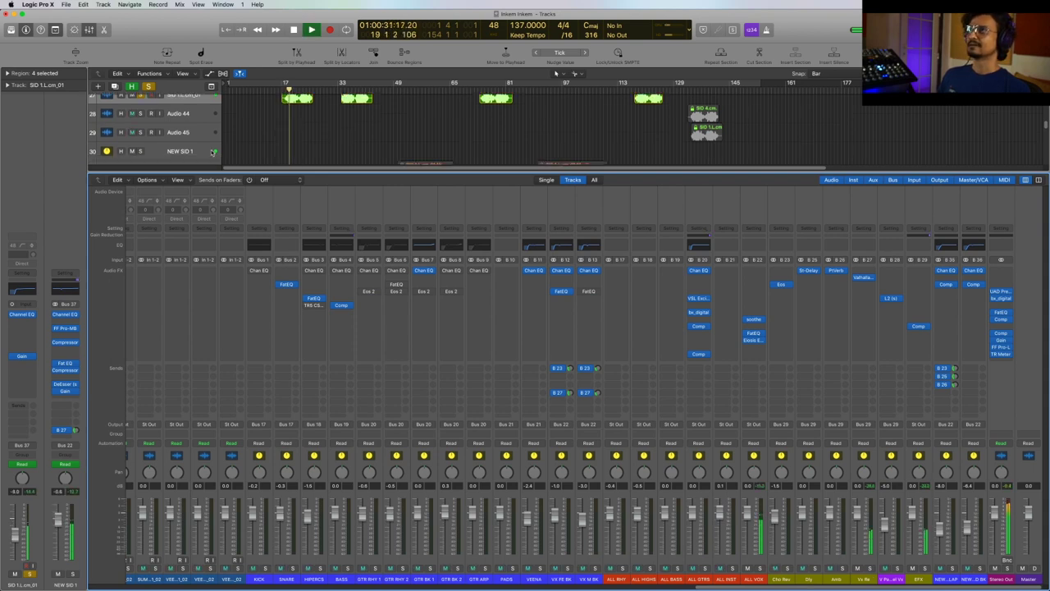
left_click(150, 156)
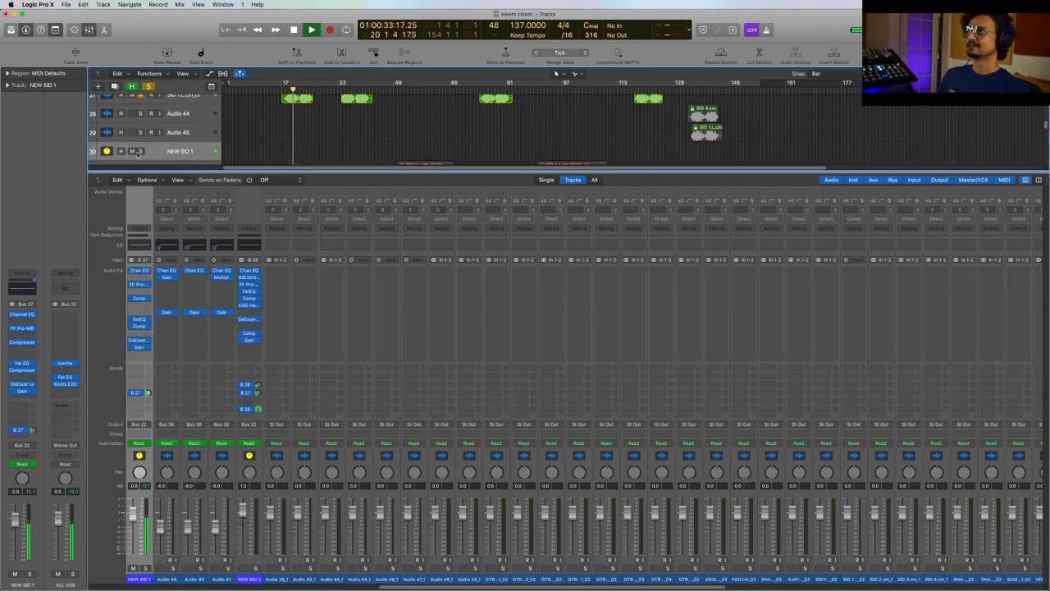
left_click(140, 151)
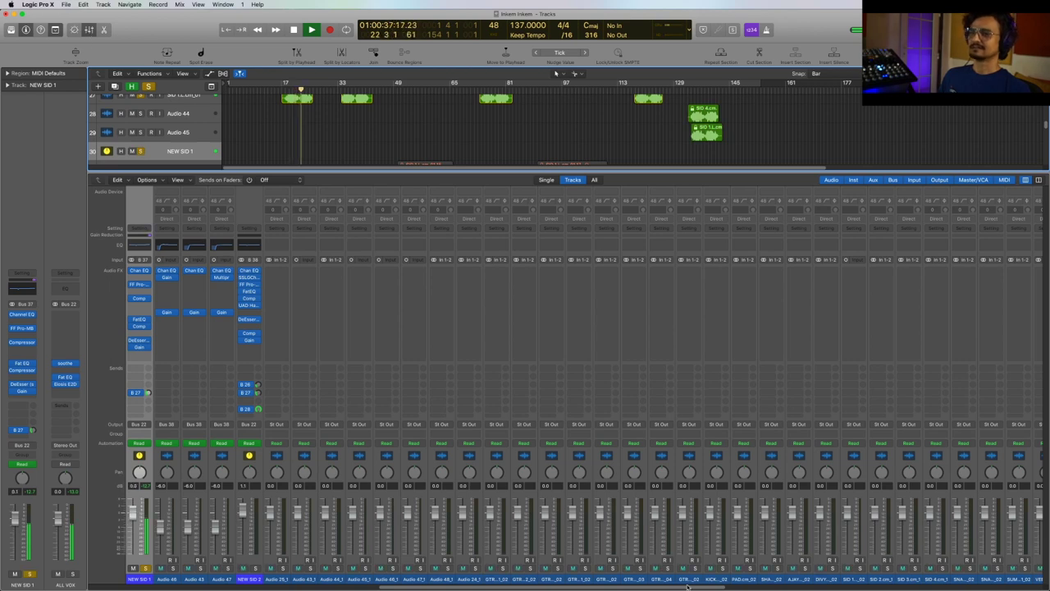
scroll(822, 545, "right", 15)
left_click(857, 569)
key("space")
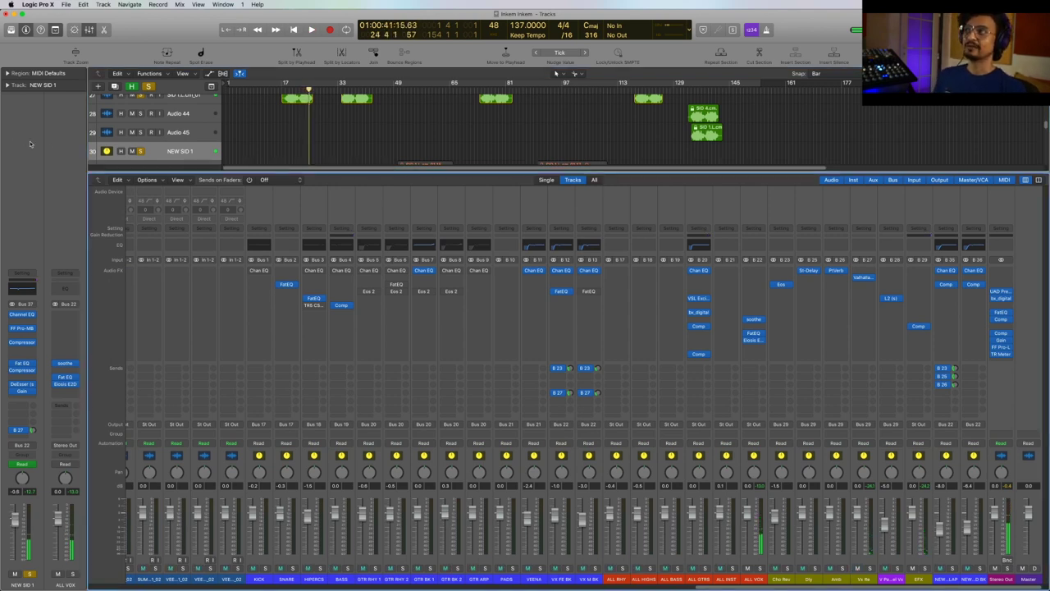
Step: Clear all solos and play the full mix through the Audio 47 vocal region
left_click(148, 86)
key("space")
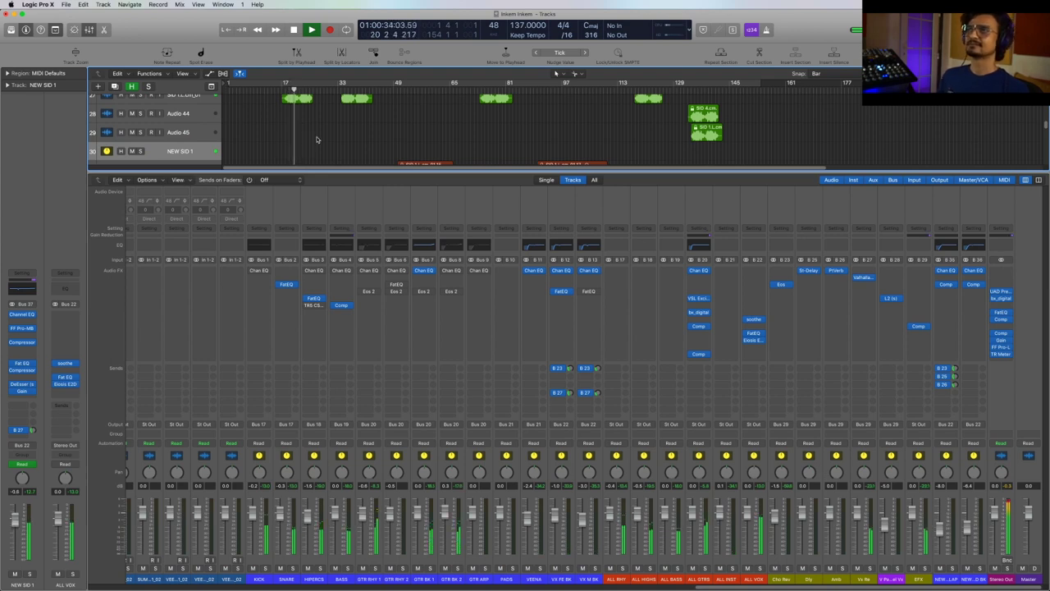
scroll(356, 134, "down", 1)
scroll(356, 134, "down", 3)
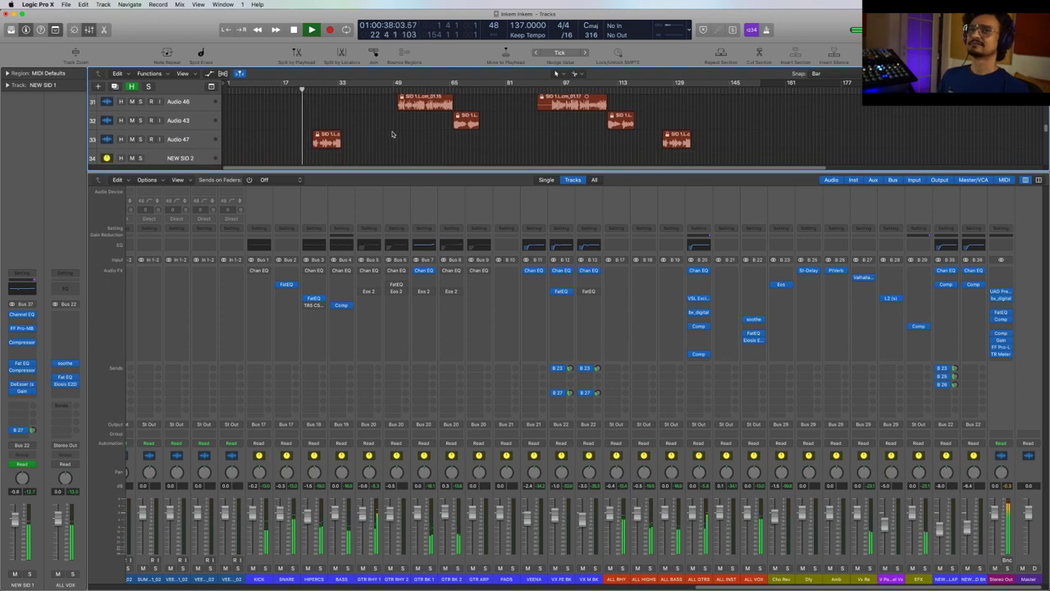
scroll(393, 135, "down", 1)
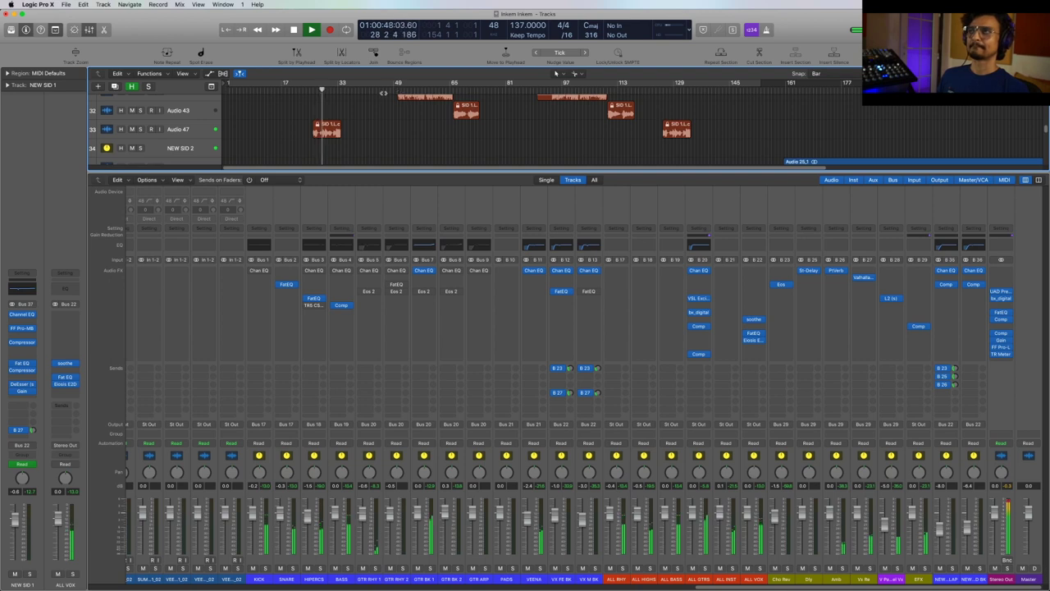
key("space")
Step: Put the playhead at bar 26, solo and play the Amb channel, and inspect its PlatinumVerb before closing it
left_click(314, 91)
key("comma")
key("comma")
key("period")
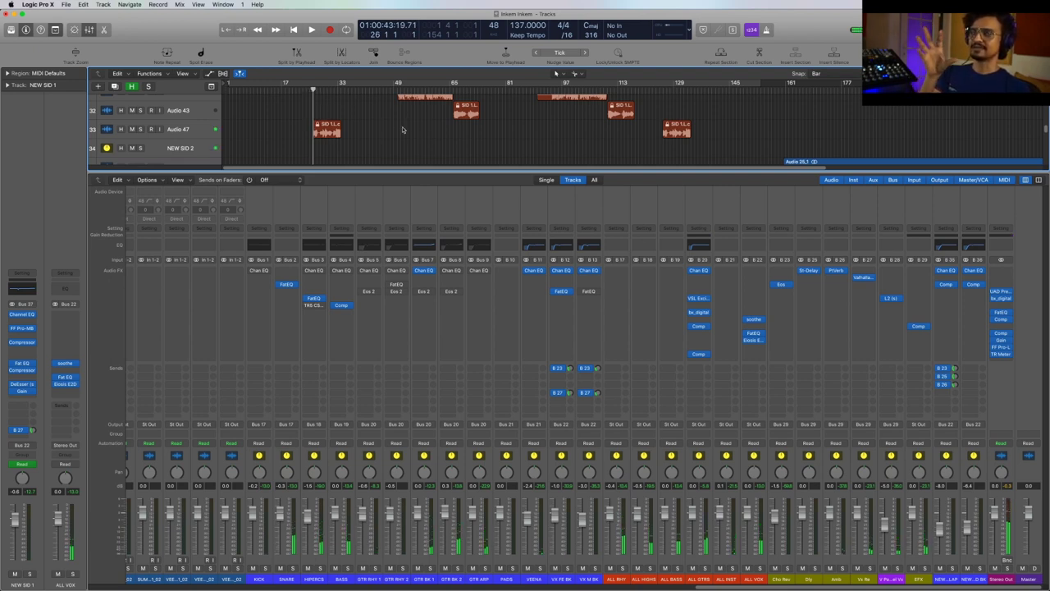
left_click(843, 569)
key("space")
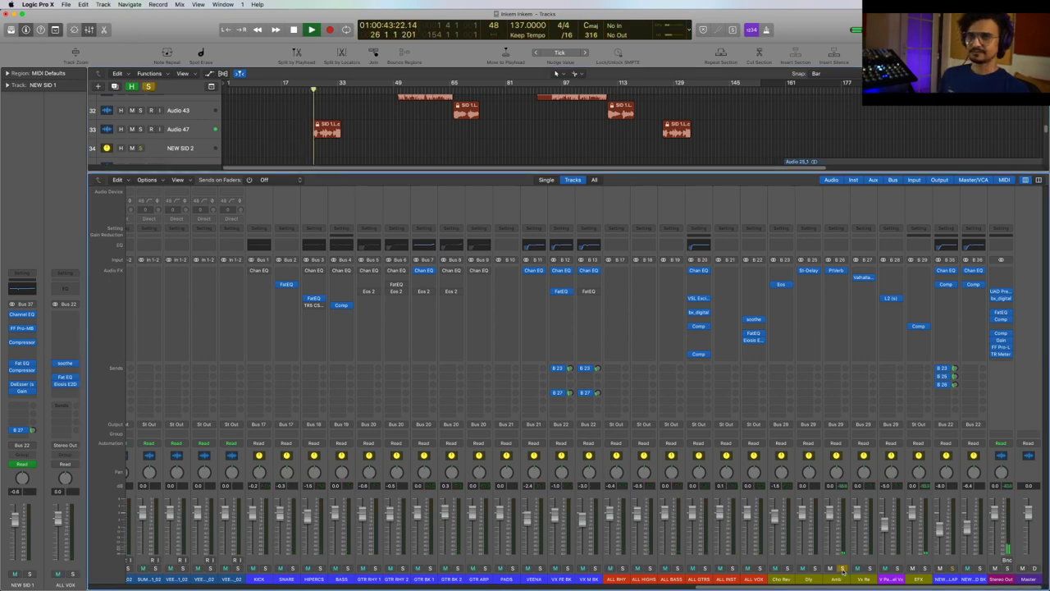
left_click(836, 270)
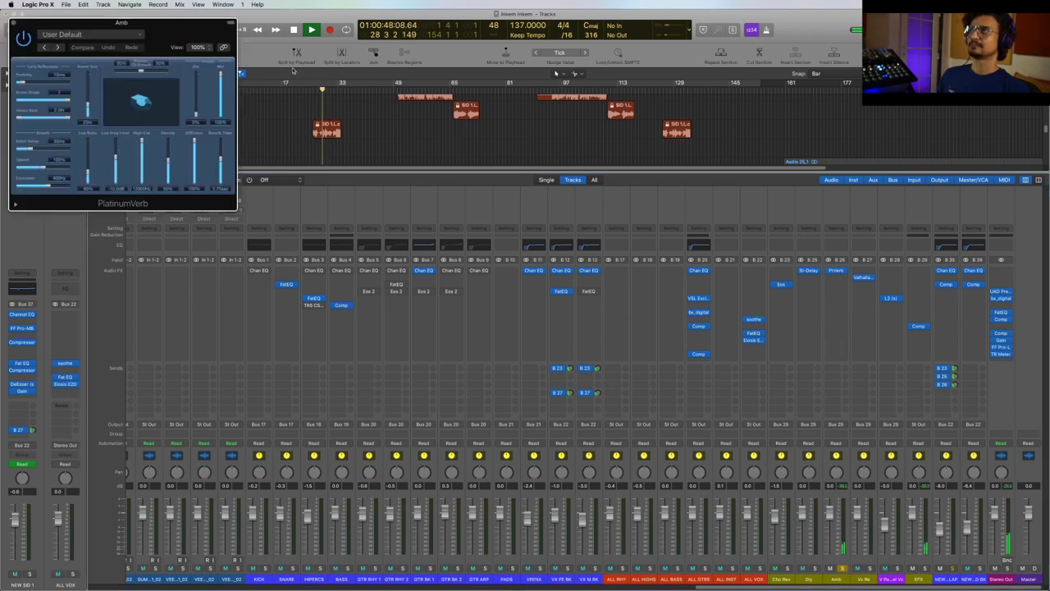
left_click_drag(180, 33, 606, 244)
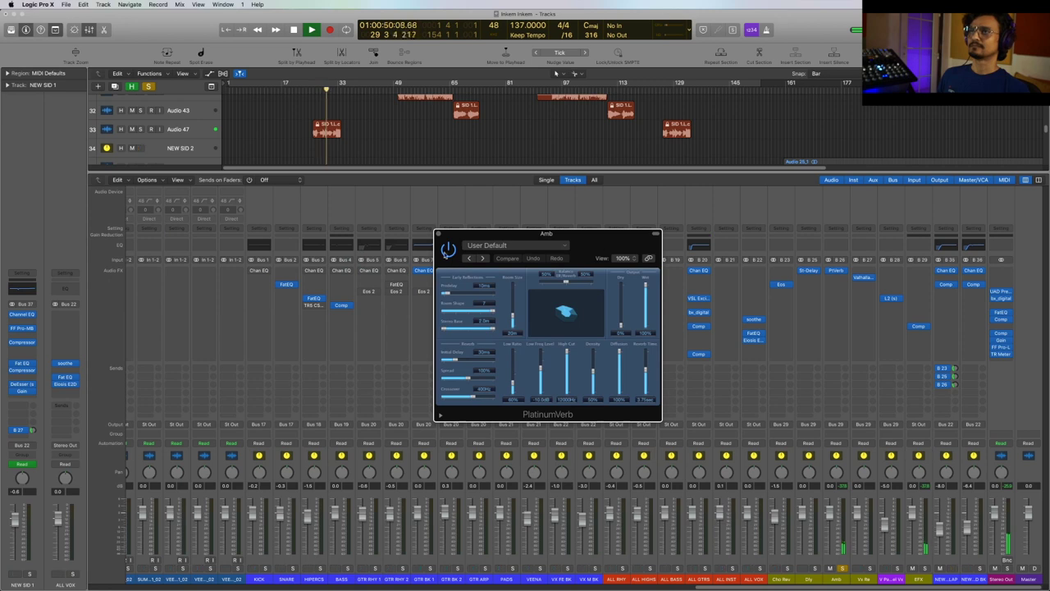
left_click(440, 235)
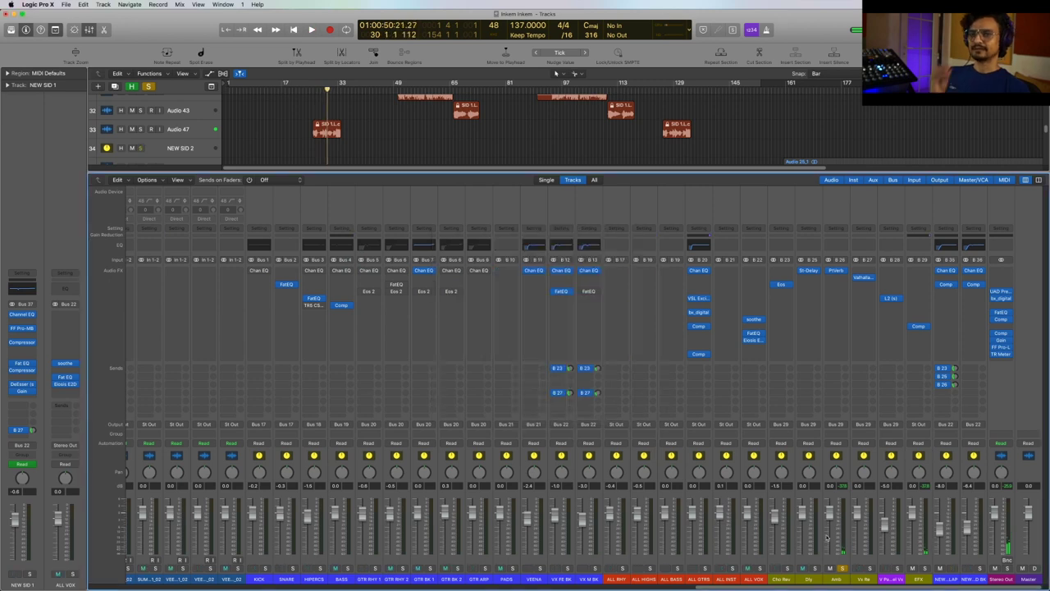
Step: Select the Amb channel and audition the Vx Re and Amb returns soloed in turn from bar 26
left_click(837, 578)
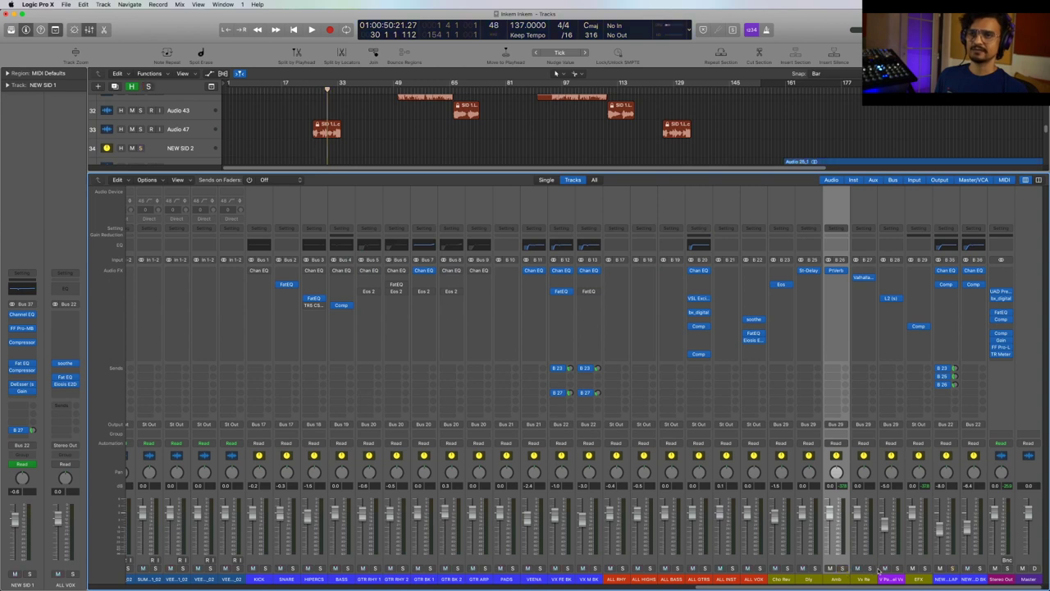
left_click(871, 569)
key("space")
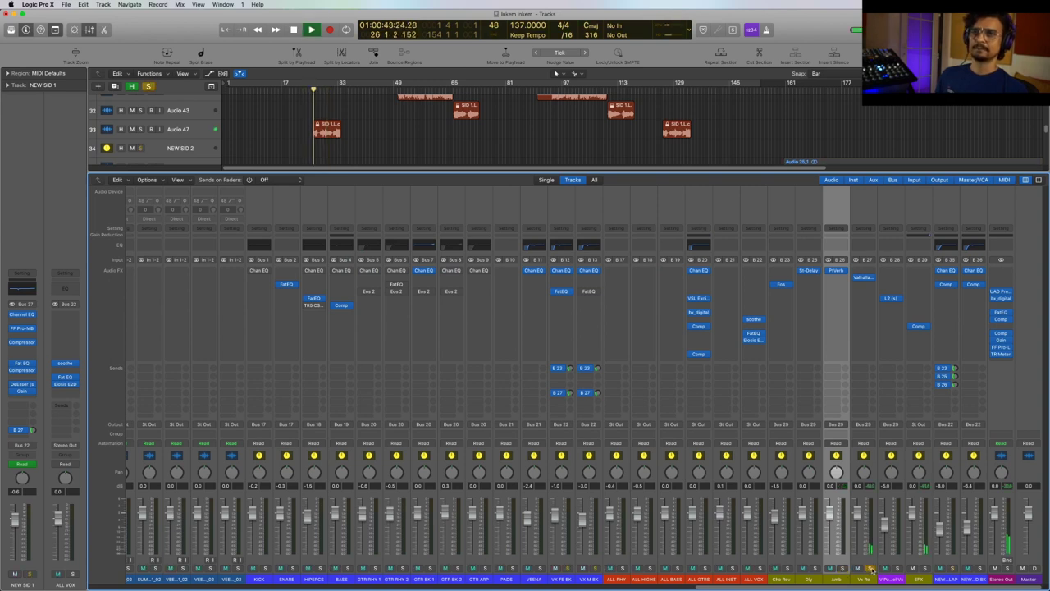
key("space")
left_click(870, 569)
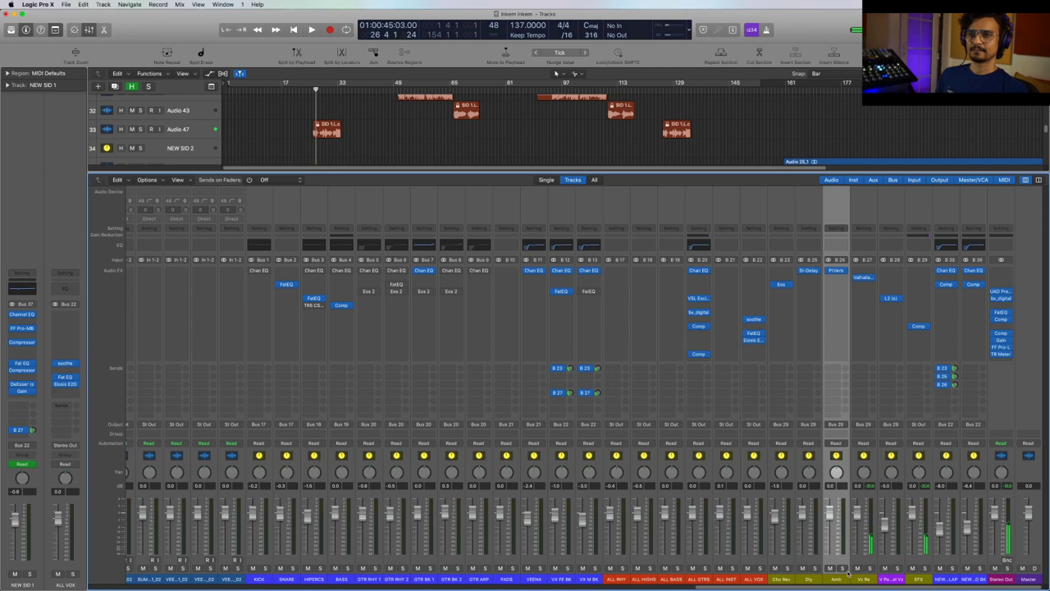
left_click(841, 570)
key("space")
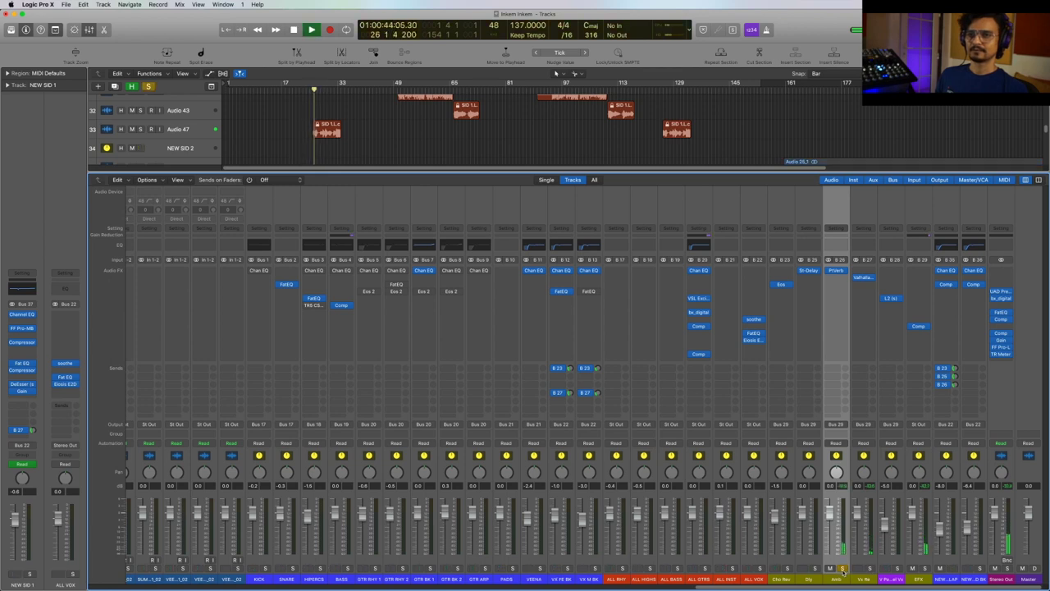
key("space")
Step: Compare the full mix from bar 26 with Amb, Vx Re and V Parallel Vx muted and unmuted
key("space")
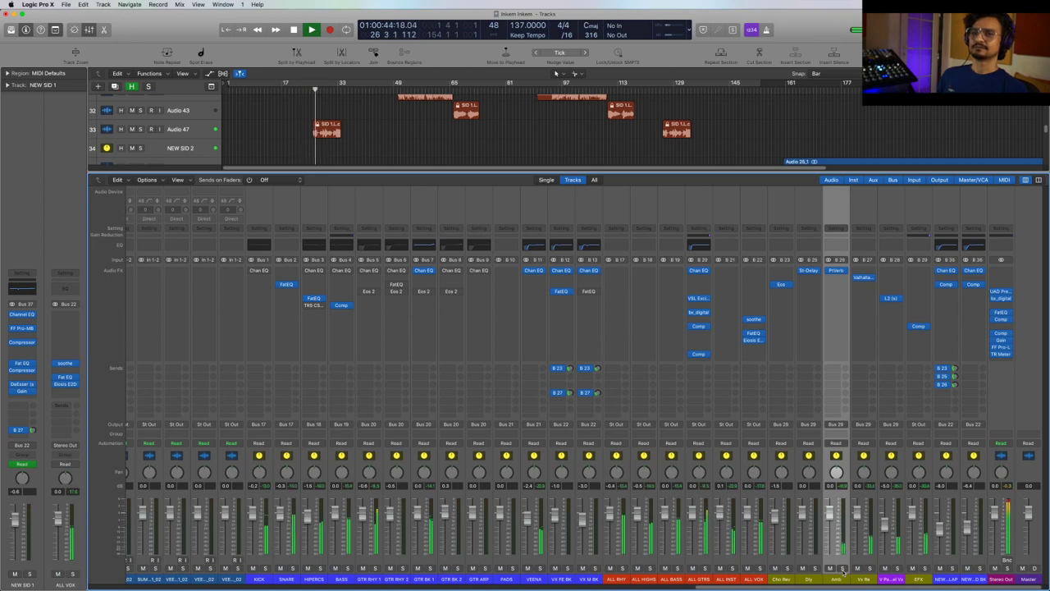
key("space")
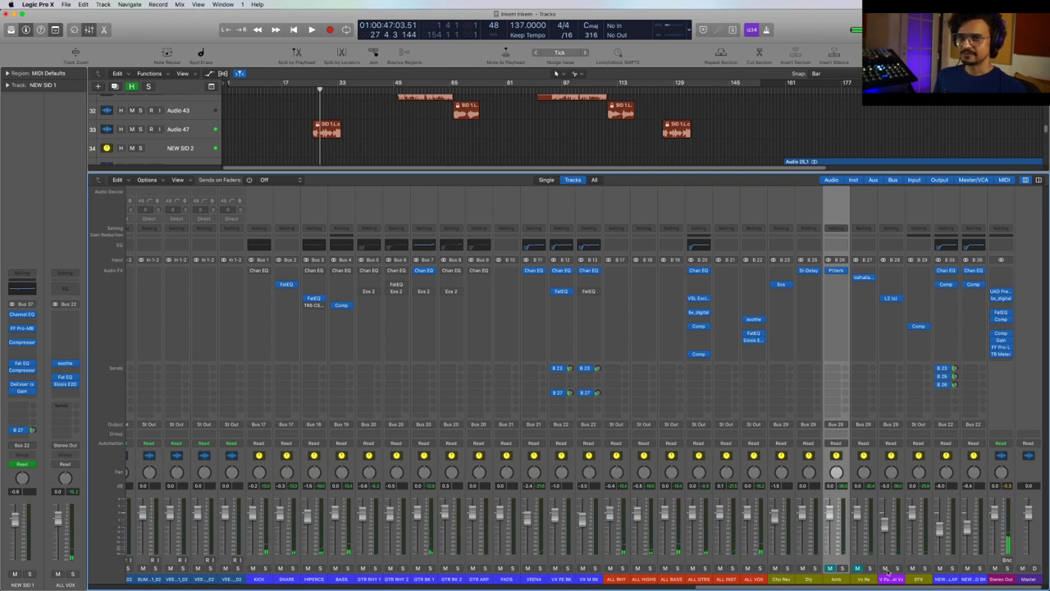
key("space")
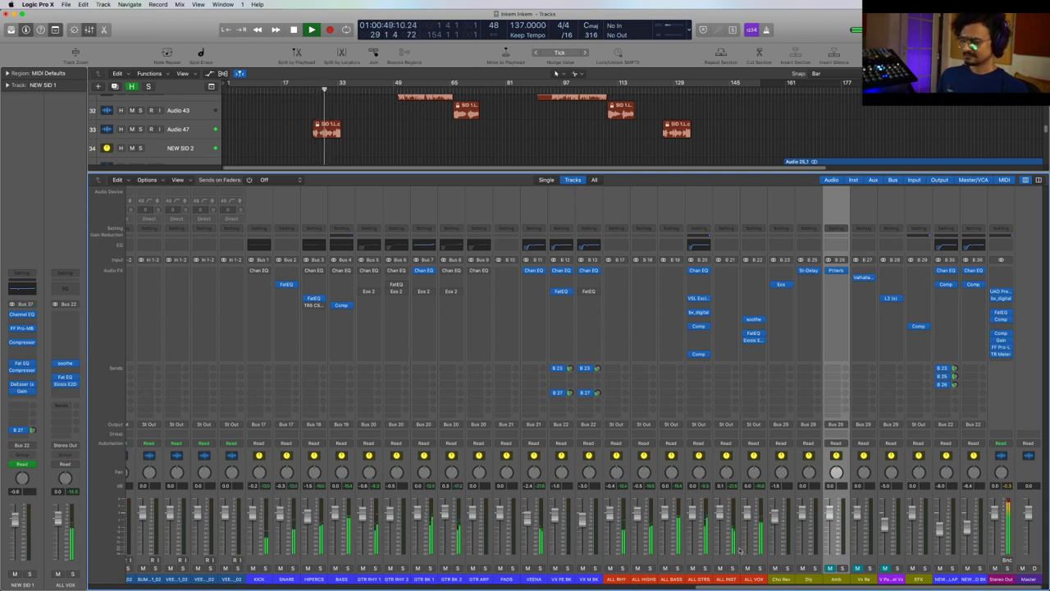
key("space")
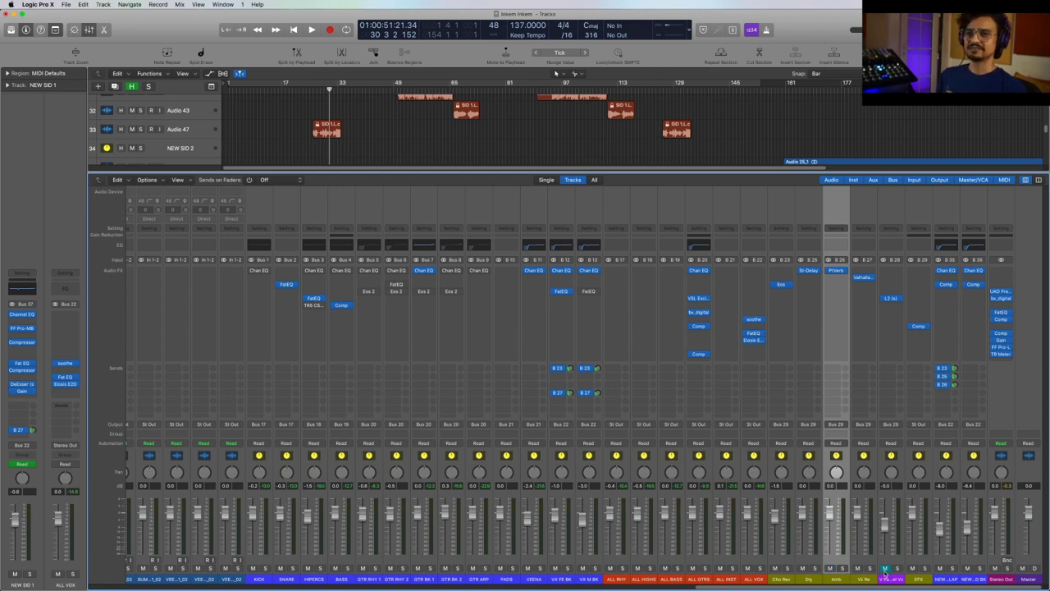
key("space")
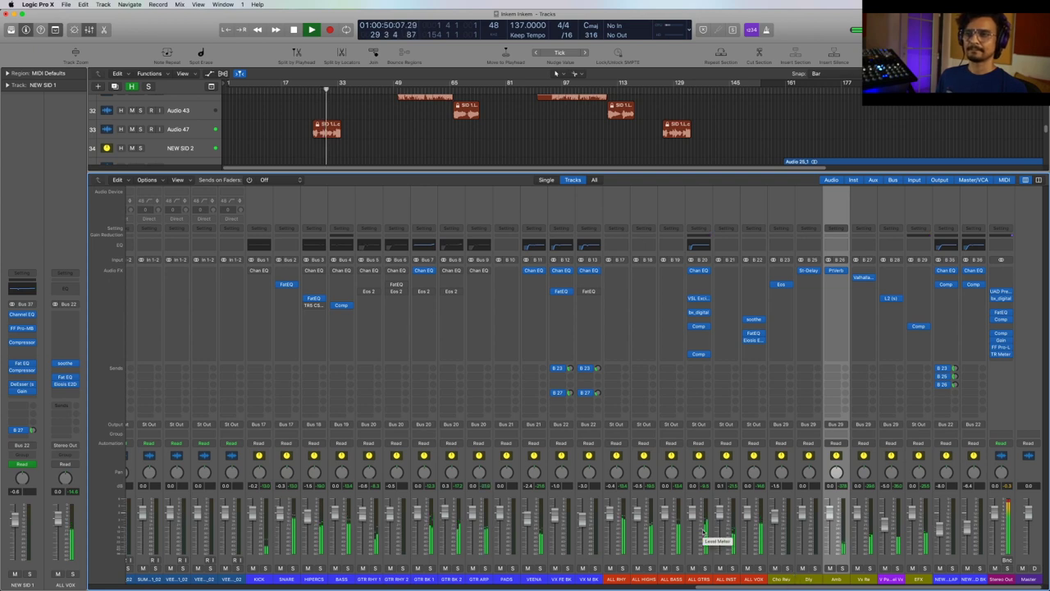
Step: Play the full mix at the second and fourth SID 1.L.cm_01 regions
scroll(348, 162, "up", 1)
scroll(348, 156, "up", 5)
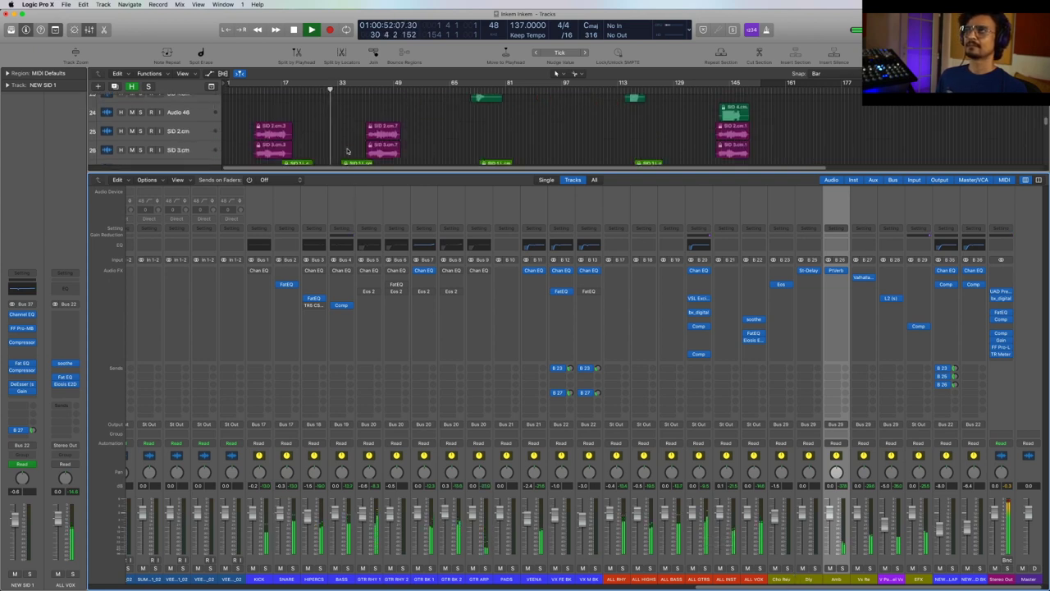
left_click(342, 91)
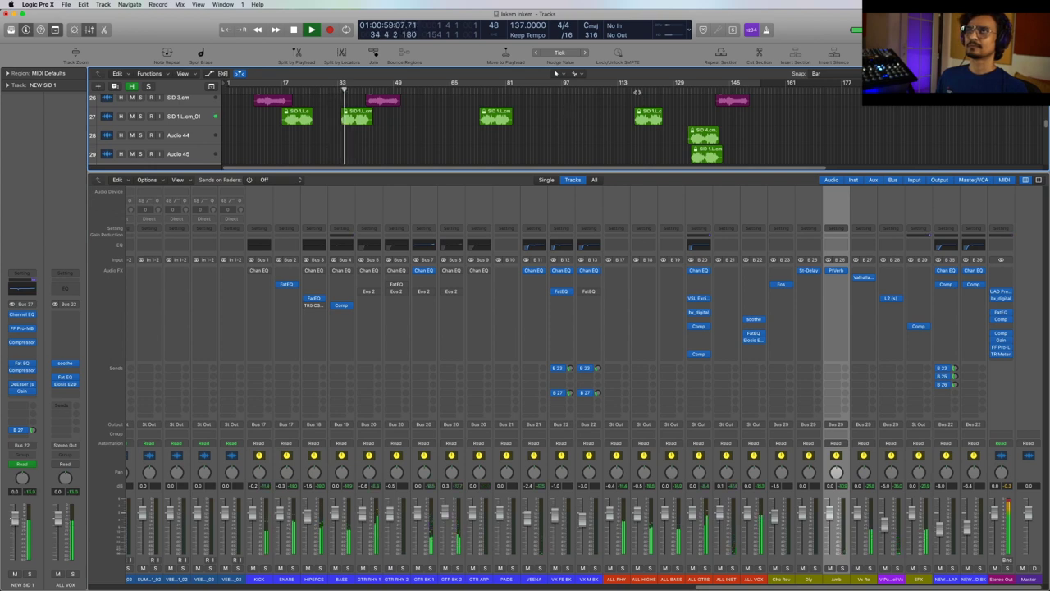
left_click(634, 91)
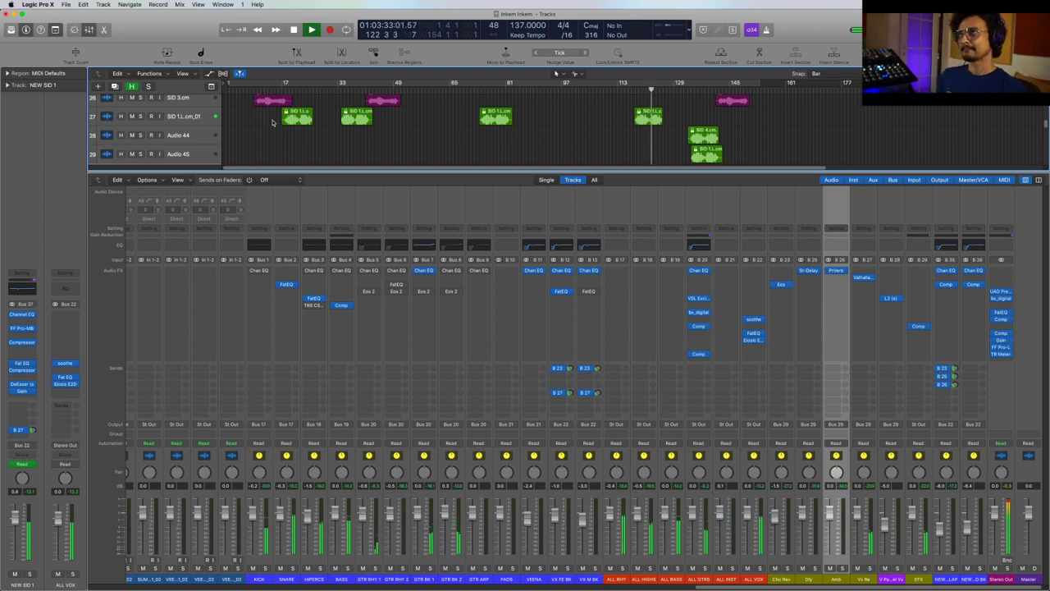
Step: Hide the Mixer, bring the first tracks of the arrangement into view and stop playback
left_click(89, 30)
scroll(584, 296, "up", 15)
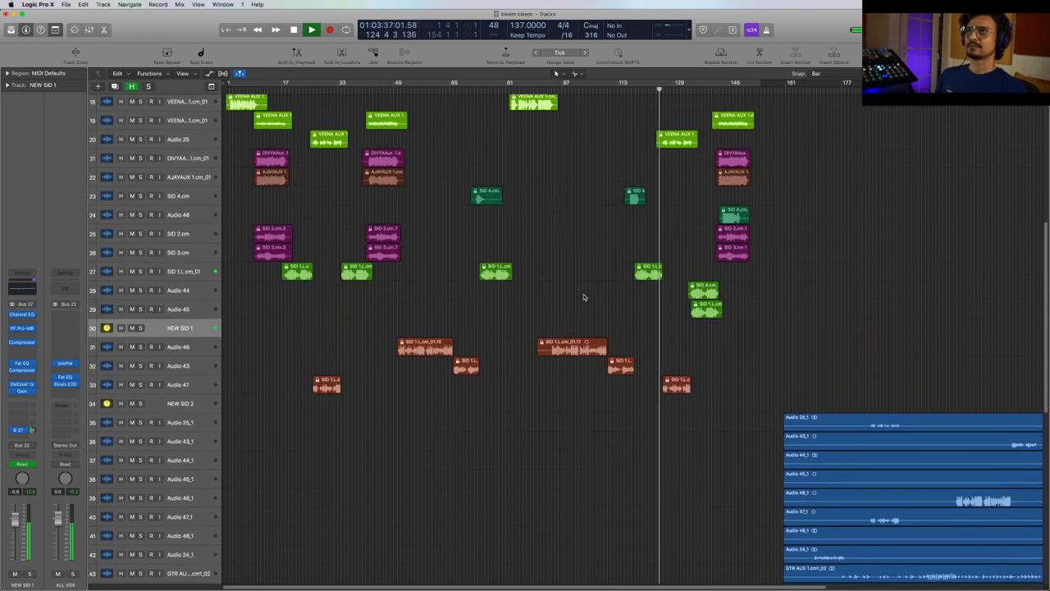
key("space")
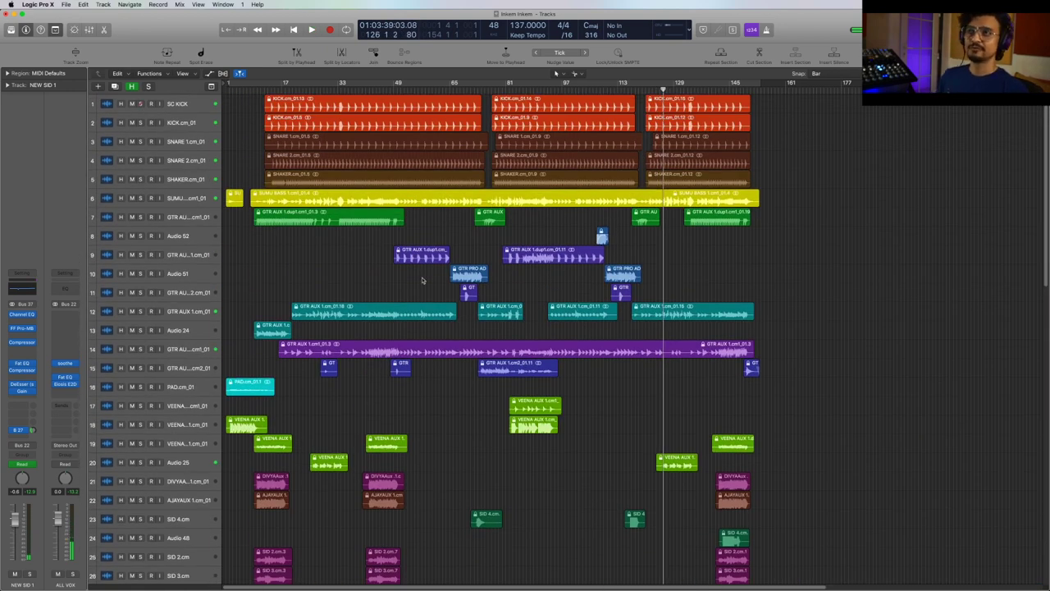
Step: Select the SUMU BASS 1.cm1_01 track, enlarge the track heights and select the GTR AUX 1.cm1_01 track
left_click(185, 198)
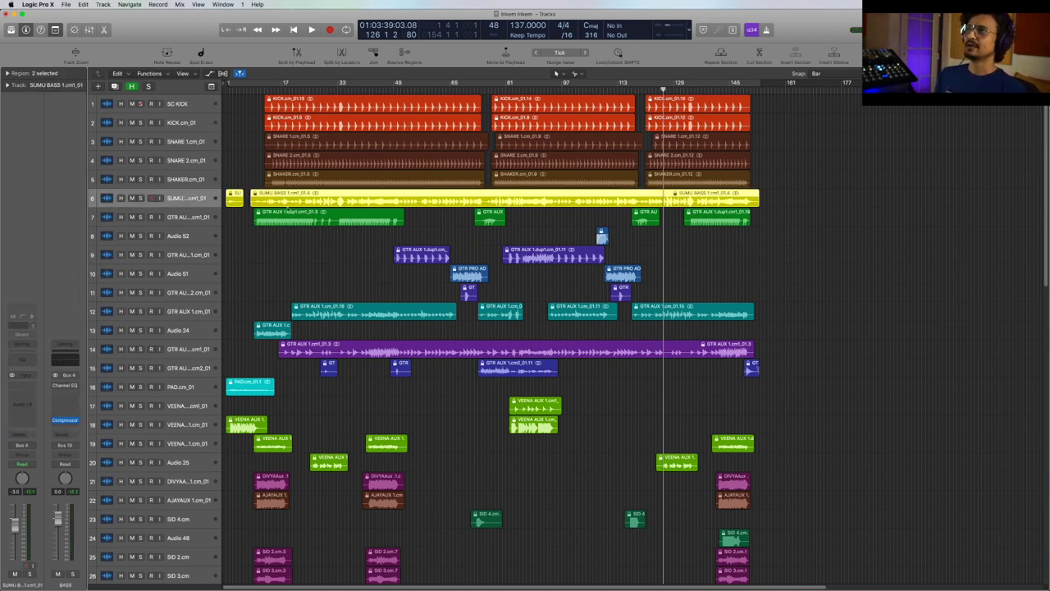
key("super+Down")
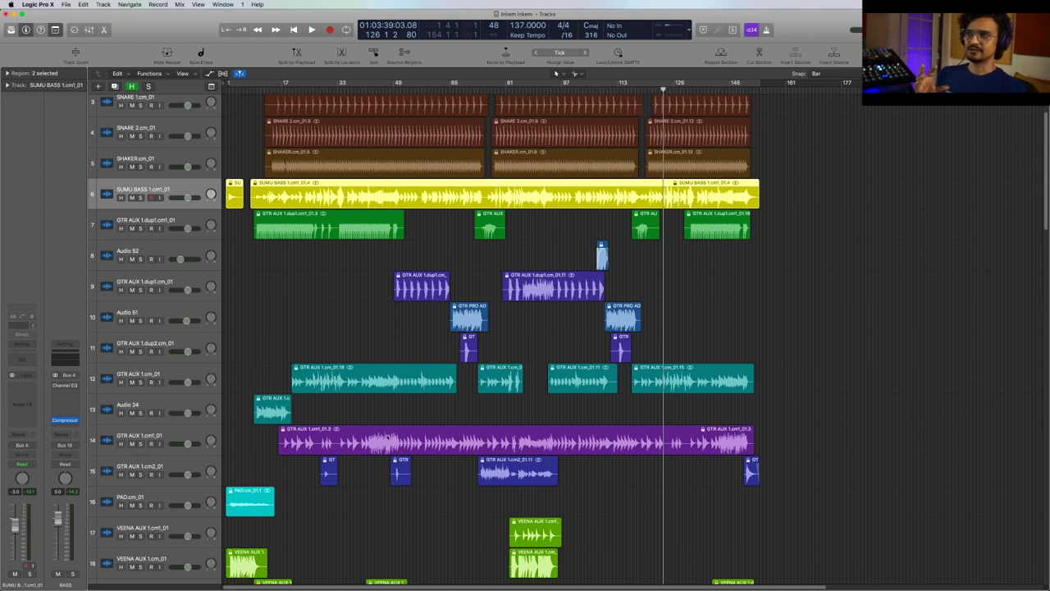
left_click(190, 435)
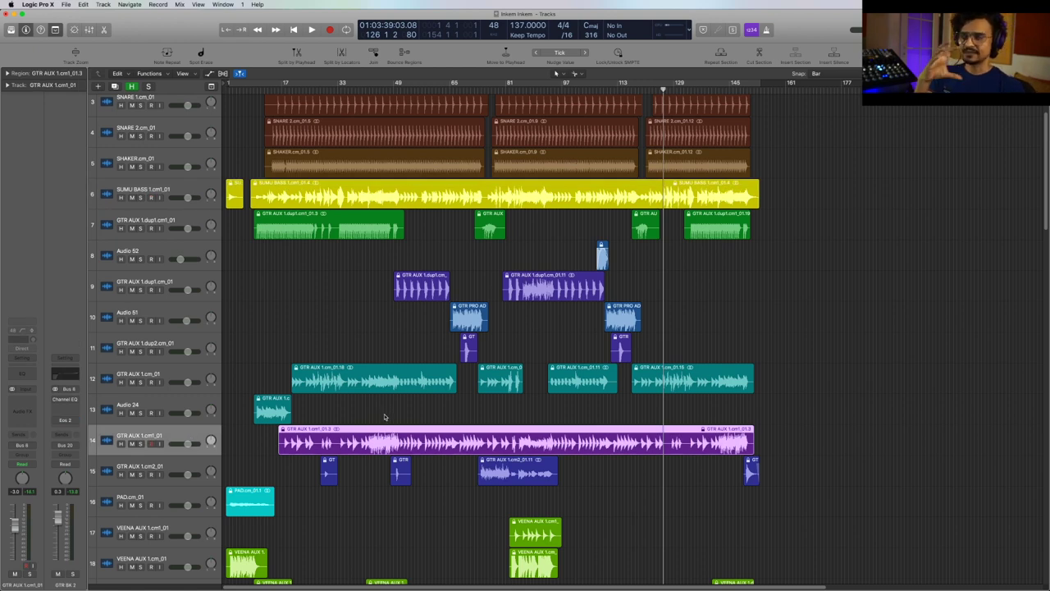
Step: Place the playhead at bar 24, select the SUMU BASS 1.cm1_01 track and examine the BASS bus's Compressor and Channel EQ
left_click(305, 89)
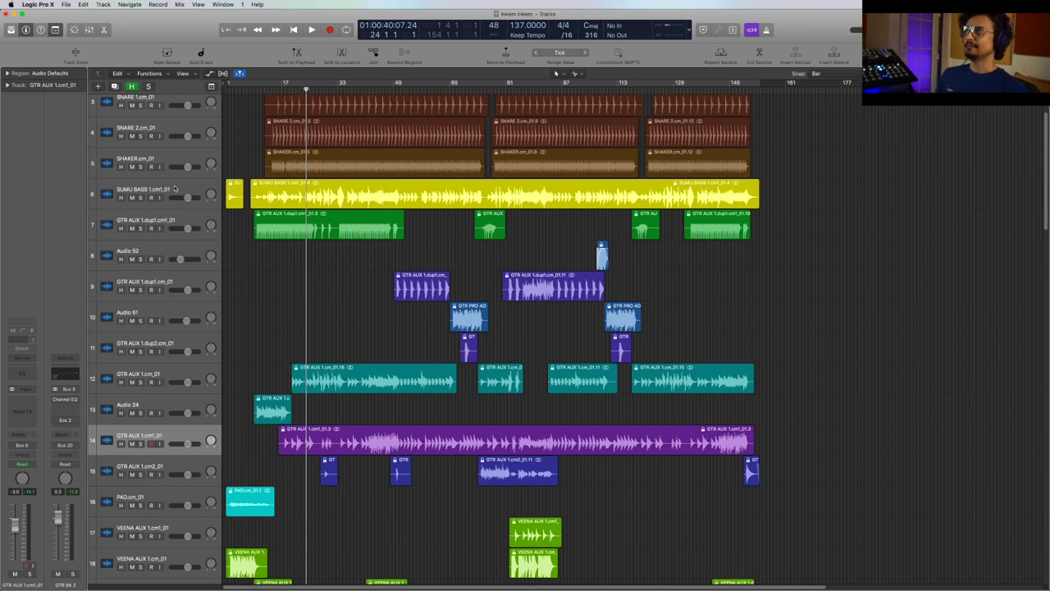
left_click(174, 189)
left_click(66, 420)
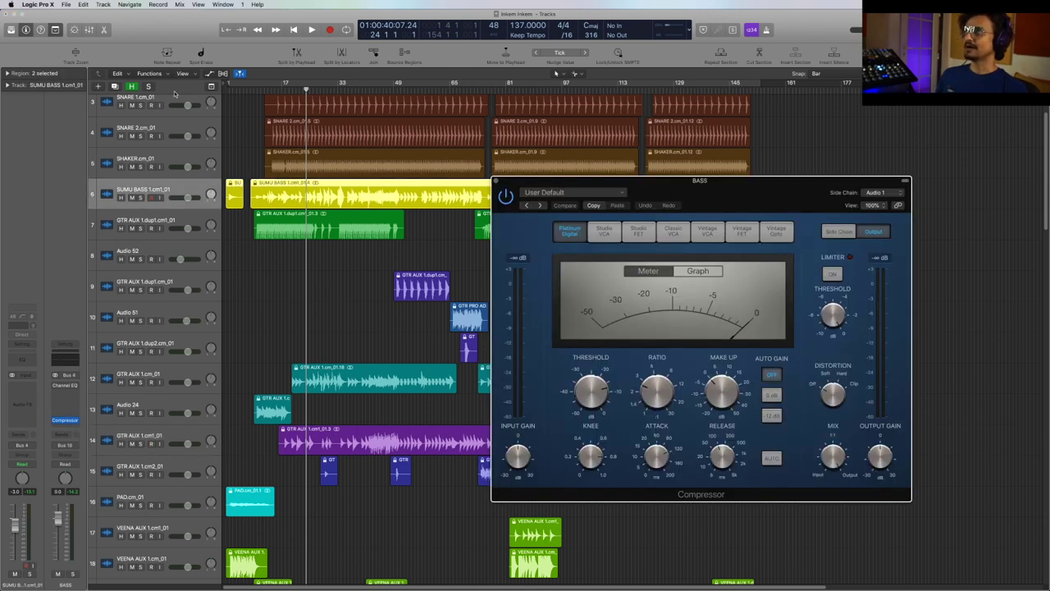
left_click(65, 387)
left_click(65, 386)
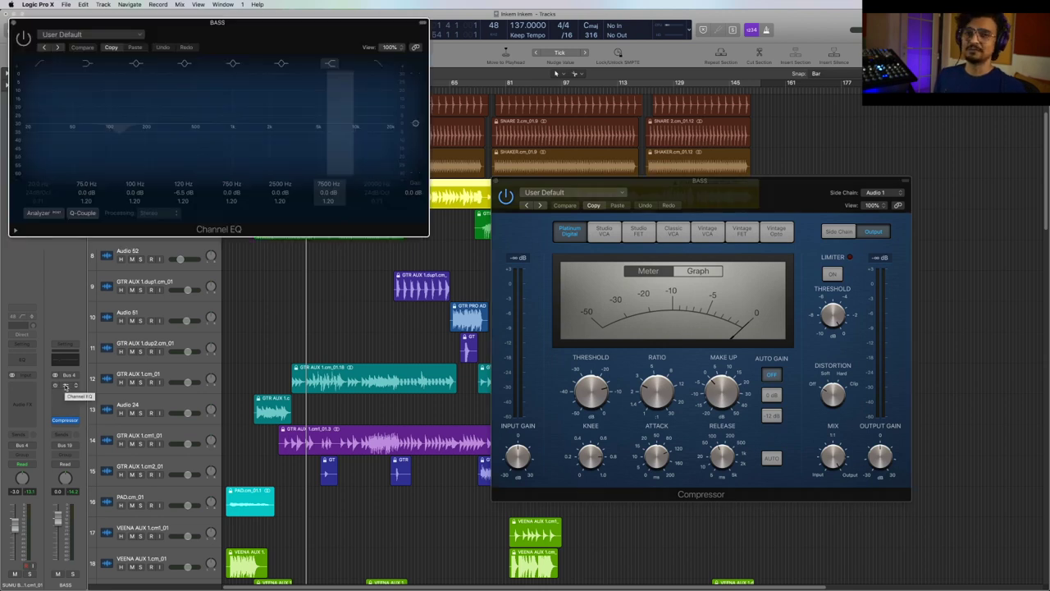
left_click(65, 386)
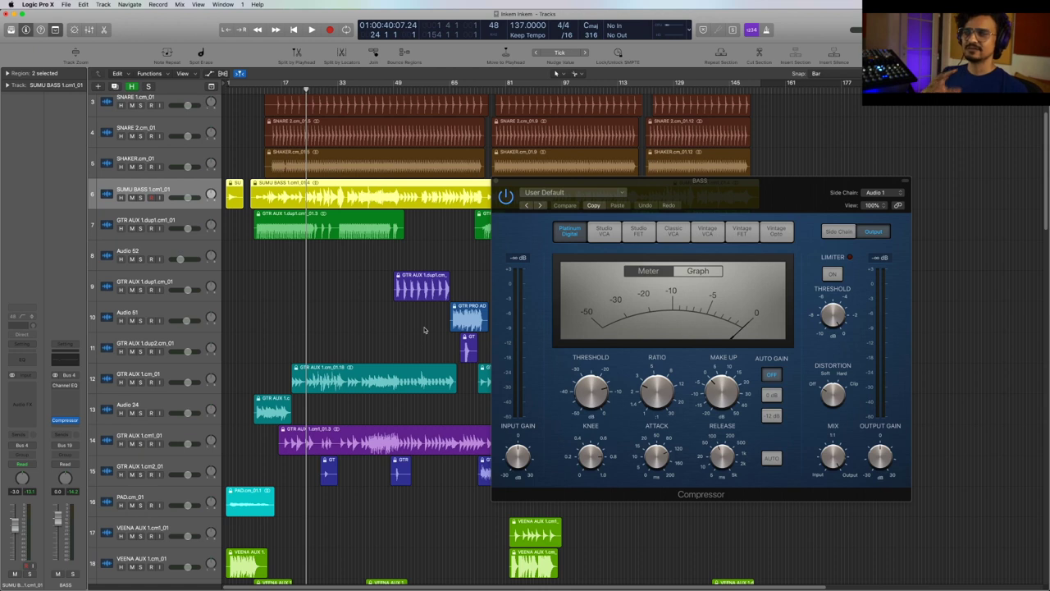
Step: Uncover the bass regions by moving the BASS Compressor window and check the compressor's side chain source options
left_click_drag(679, 190, 527, 233)
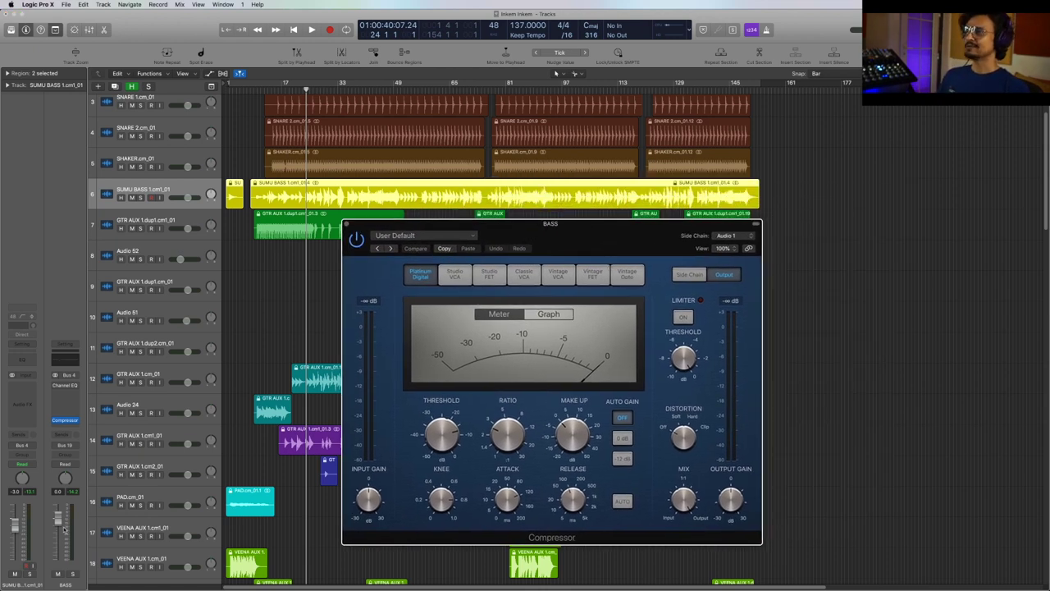
left_click(726, 236)
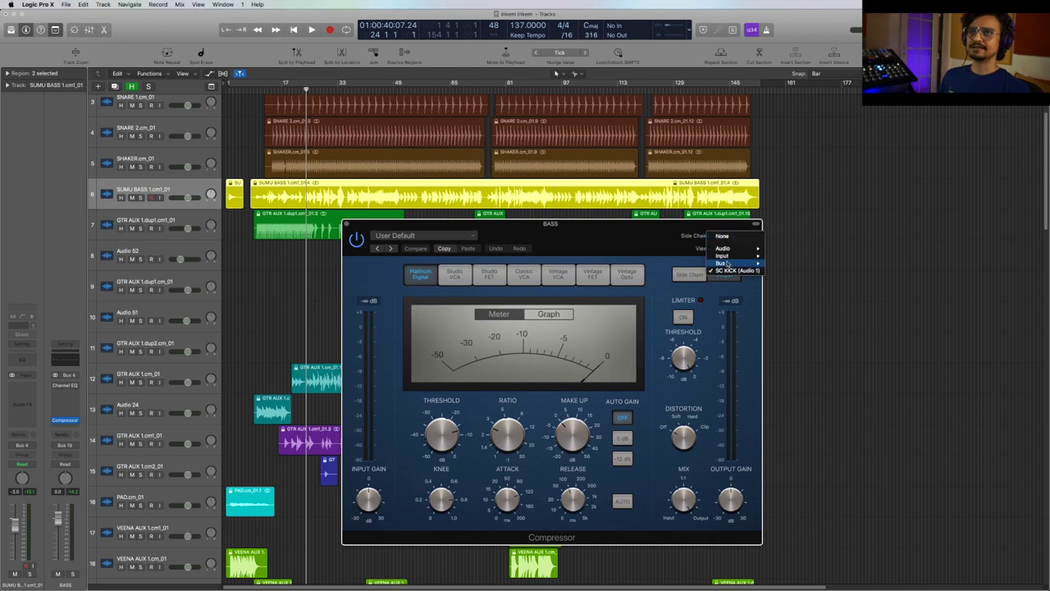
left_click(630, 246)
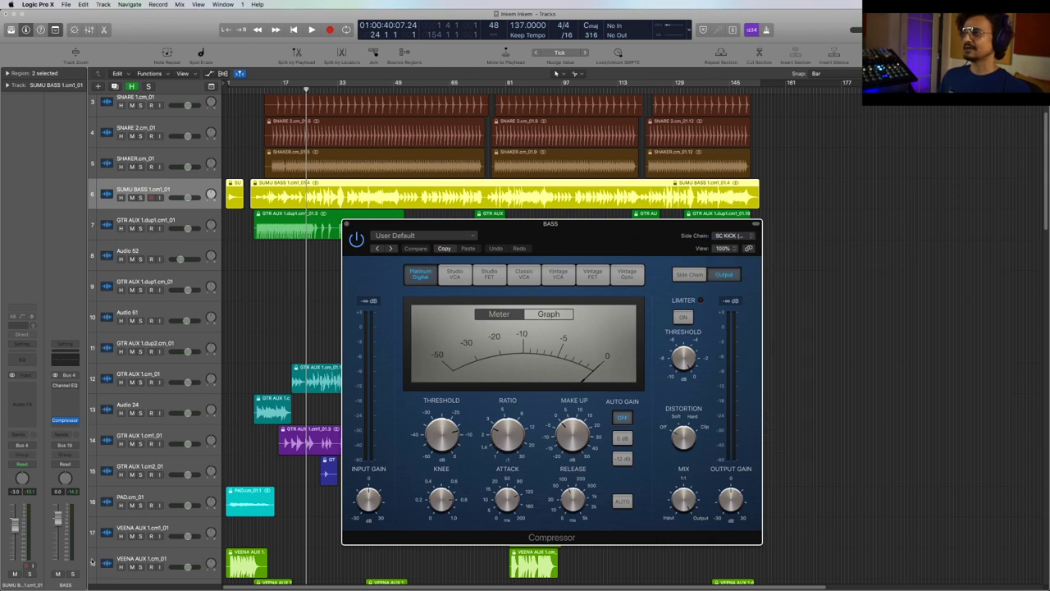
Step: Solo the BASS bus and play it from bar 24 and again from about bar 37 while watching its Compressor
left_click(73, 576)
key("space")
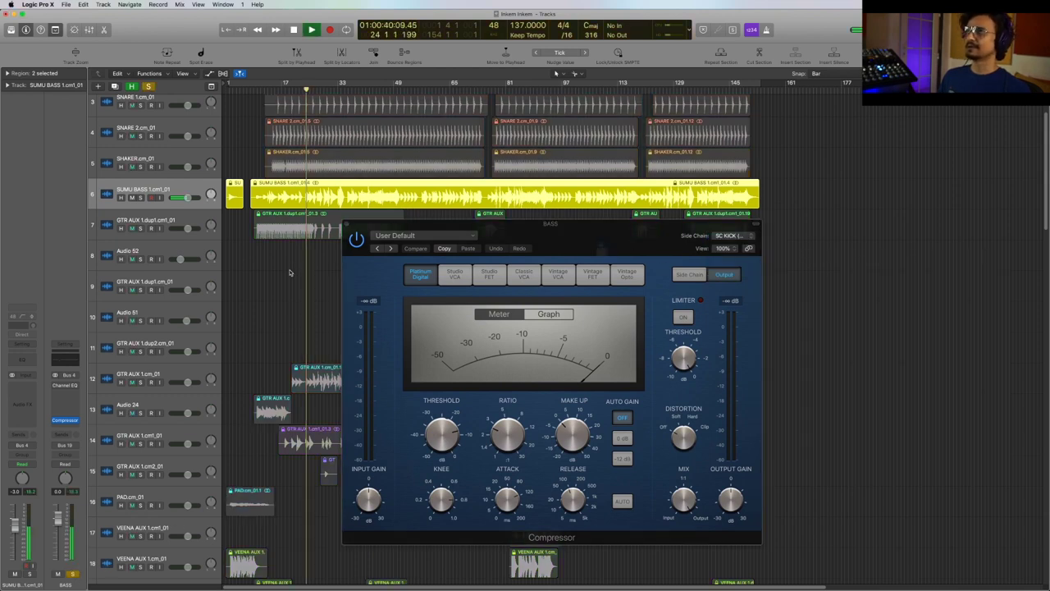
scroll(289, 272, "up", 2)
left_click_drag(574, 234, 603, 262)
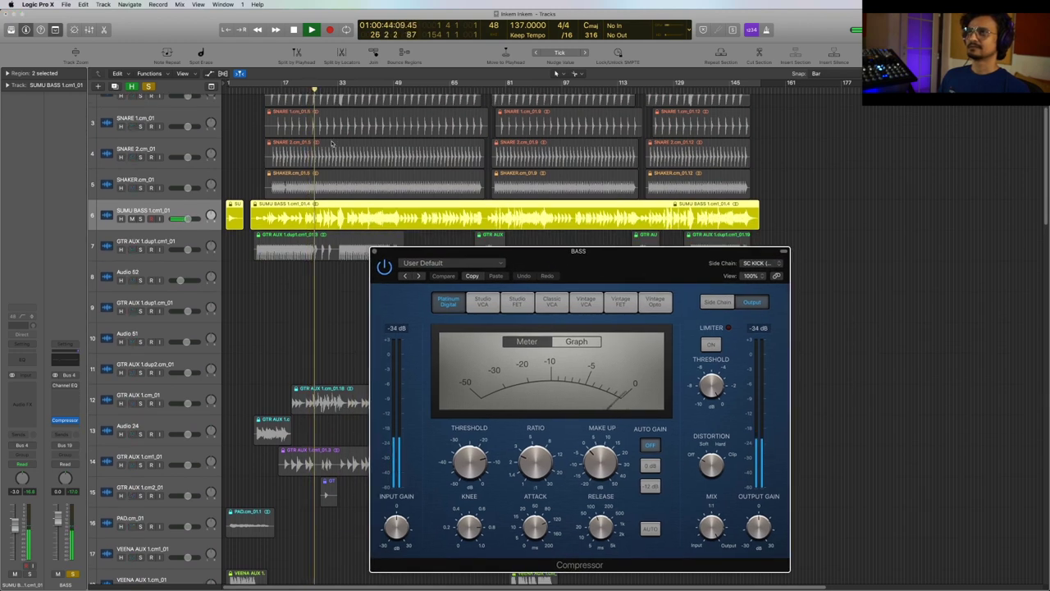
left_click(356, 90)
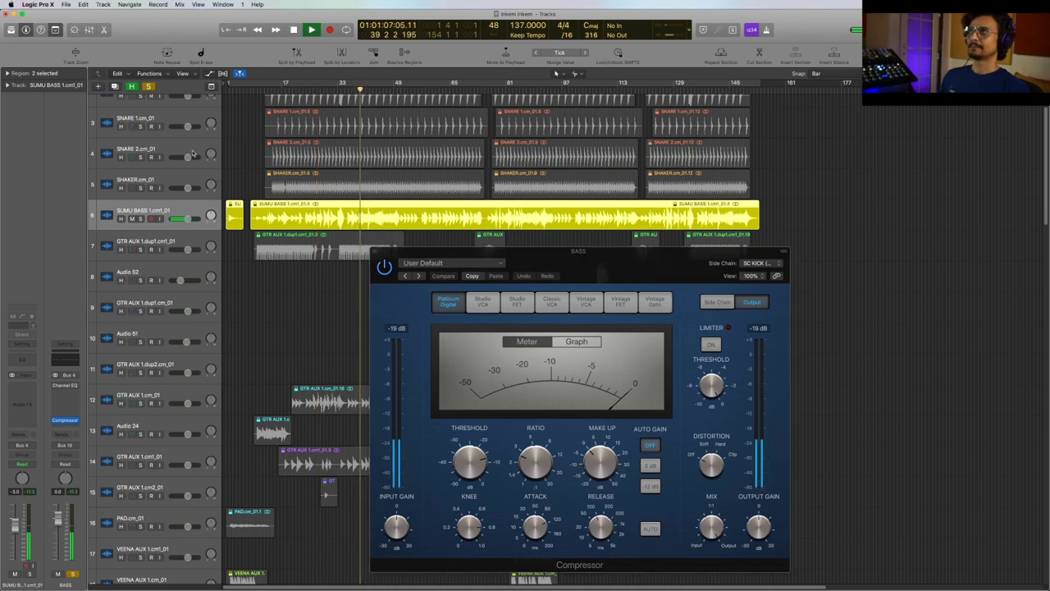
Step: Clear the solo to hear the bass in the full mix, stop playback, close the Compressor and deselect the bass regions
left_click(148, 86)
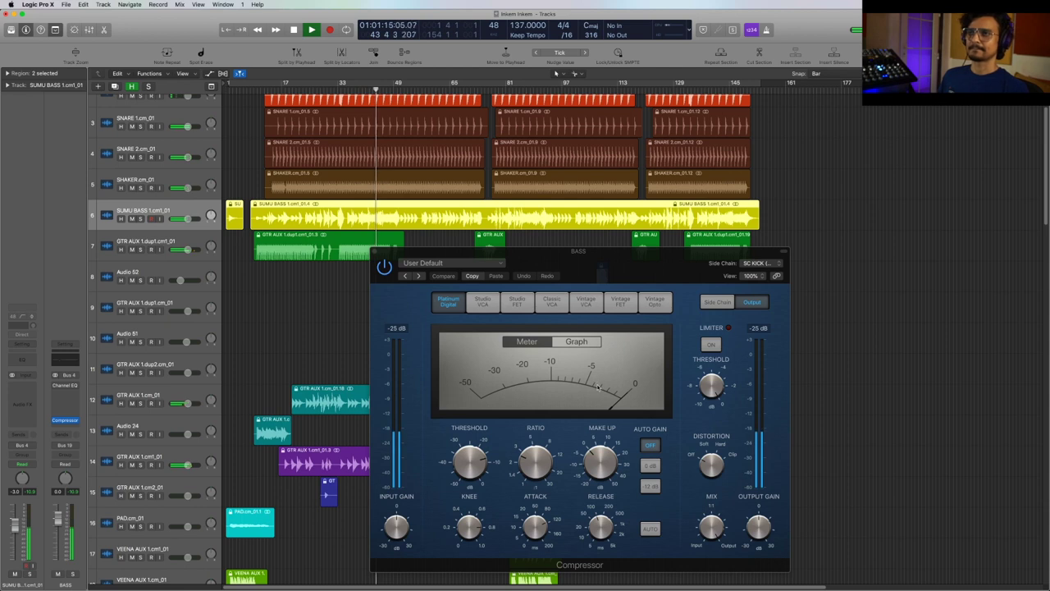
key("space")
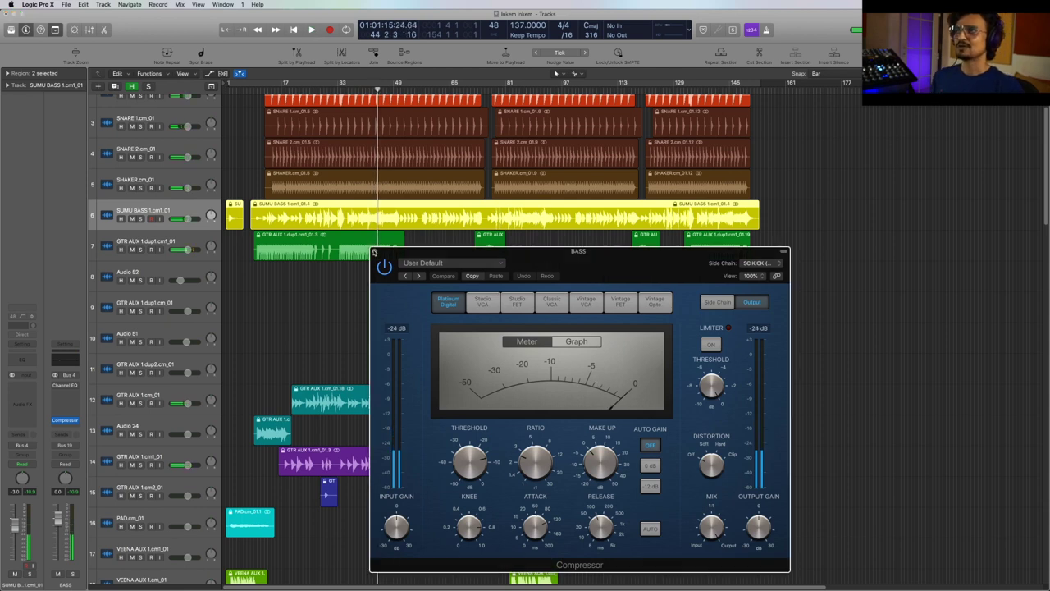
left_click(375, 251)
left_click(921, 309)
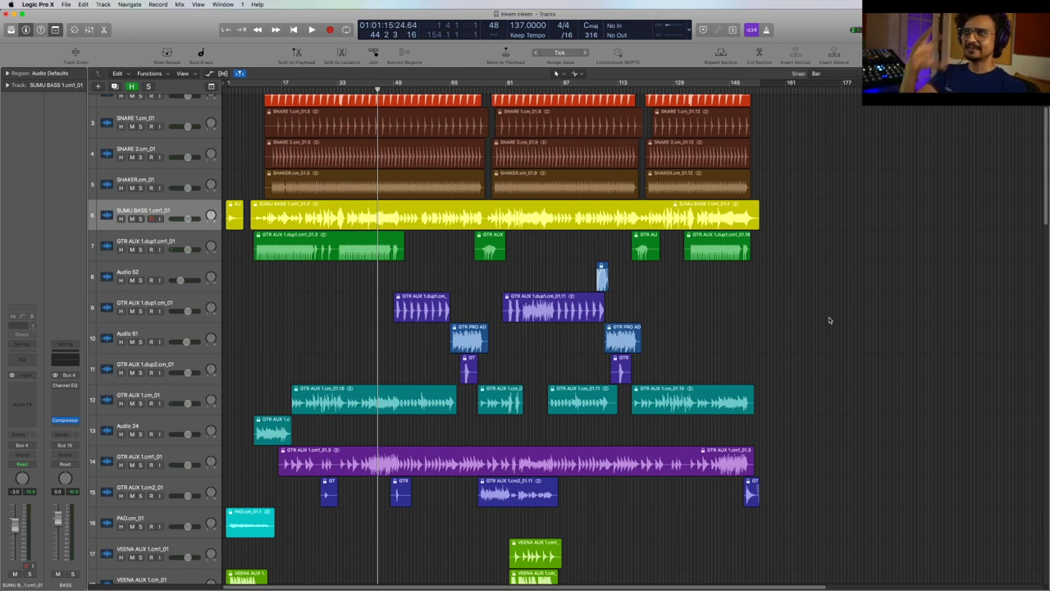
Step: Zoom the arrangement out horizontally, bring the blue unprocessed tracks into view and select the GTR AUX 1.cm_02 track
scroll(829, 322, "down", 15)
scroll(829, 322, "down", 10)
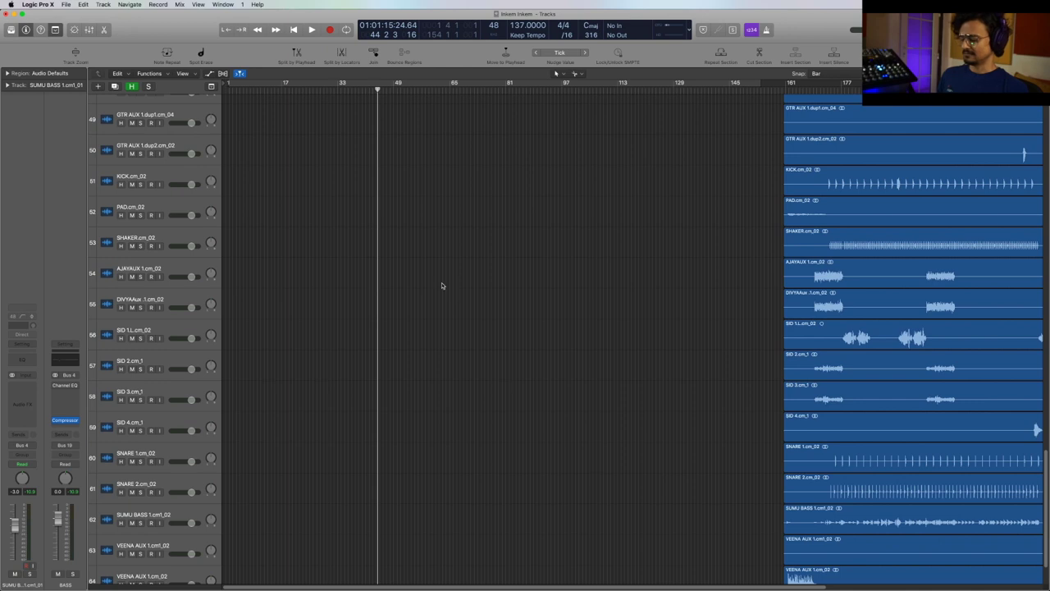
key("super+Left")
scroll(363, 275, "up", 2)
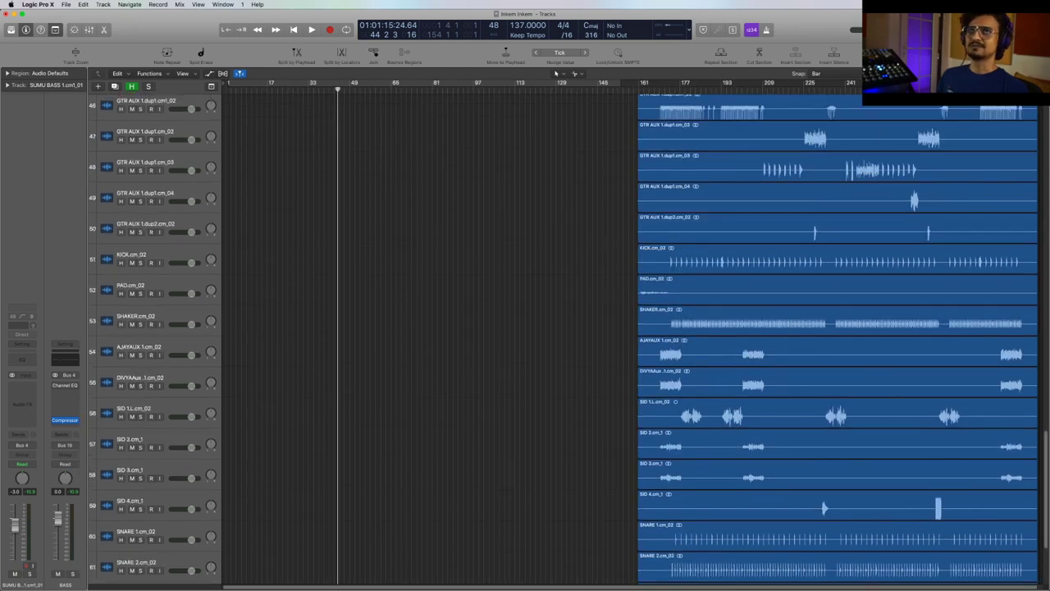
key("super+Up")
key("super+Up")
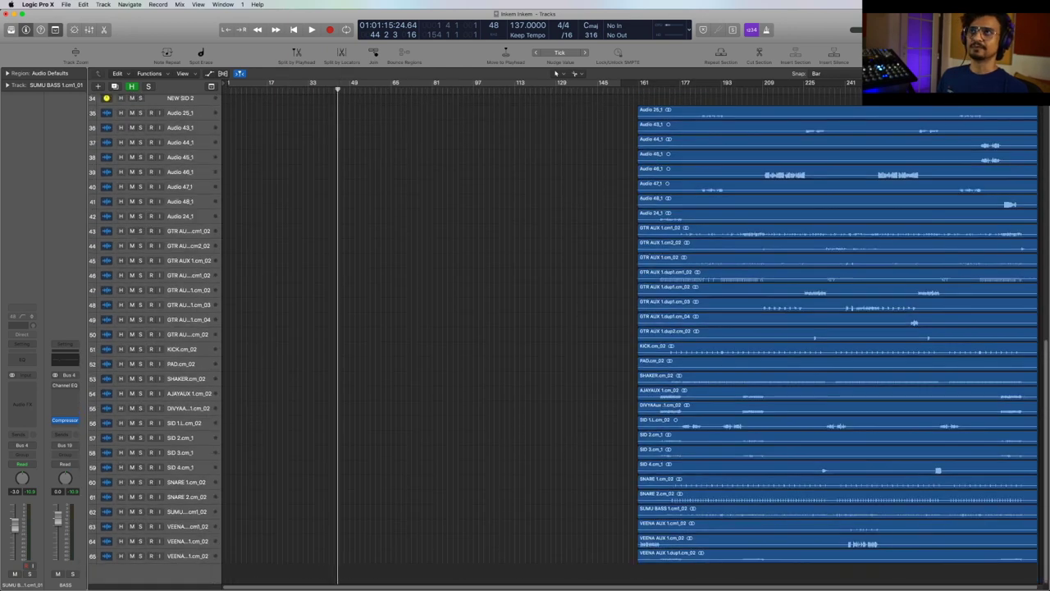
key("super+Down")
key("super+Down")
scroll(500, 274, "down", 10)
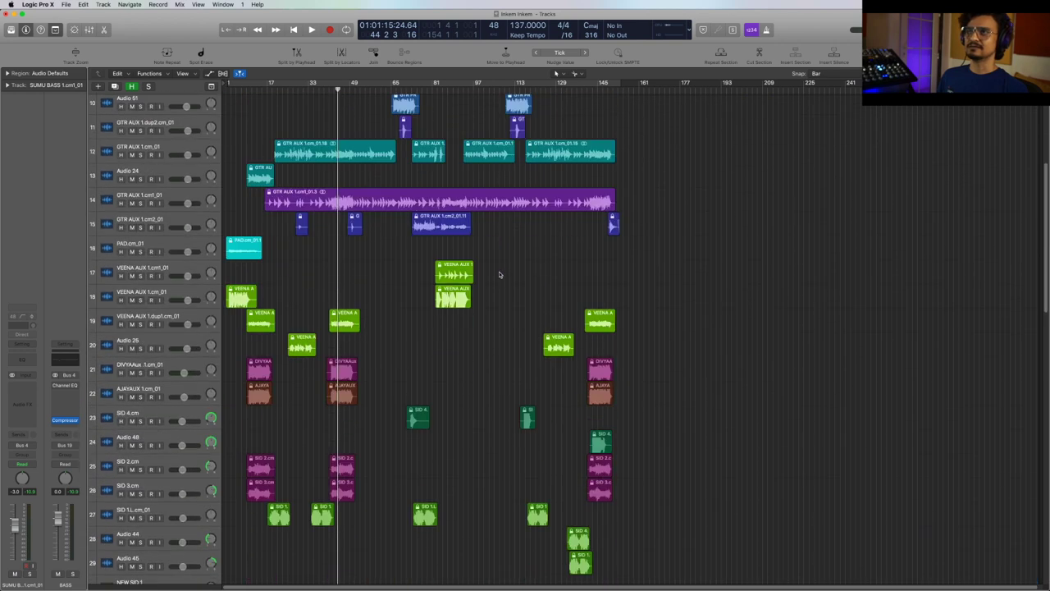
scroll(364, 345, "down", 6)
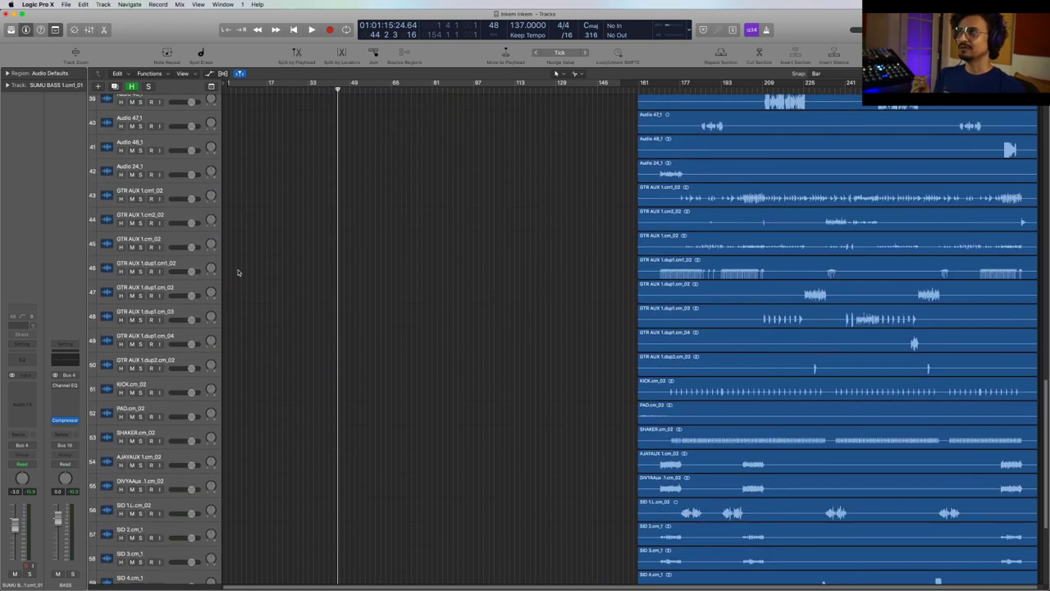
left_click(170, 240)
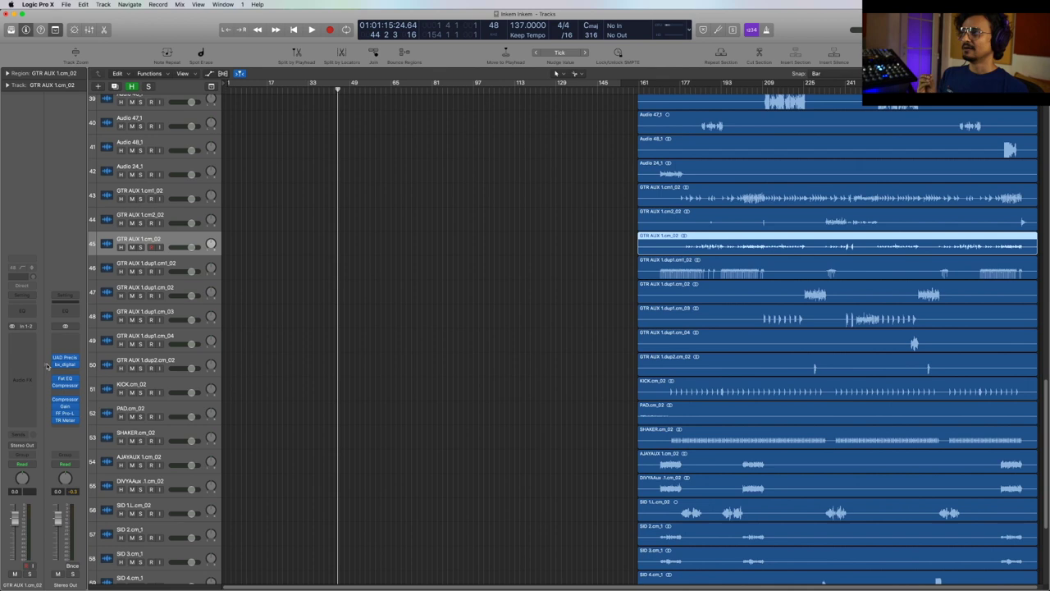
Step: Bypass all Stereo Out plug-ins, play the unprocessed tracks from bar 188 while looking over the tracks, and stop playback
left_click_drag(56, 421, 57, 367)
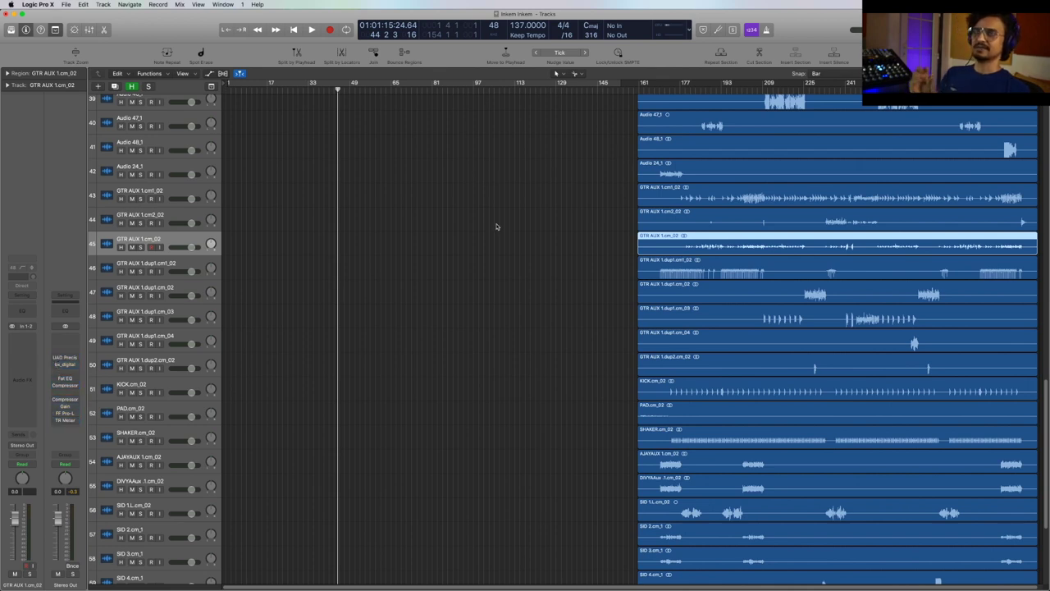
mouse_move(710, 90)
left_mouse_down()
mouse_move(678, 90)
mouse_move(708, 91)
left_mouse_up()
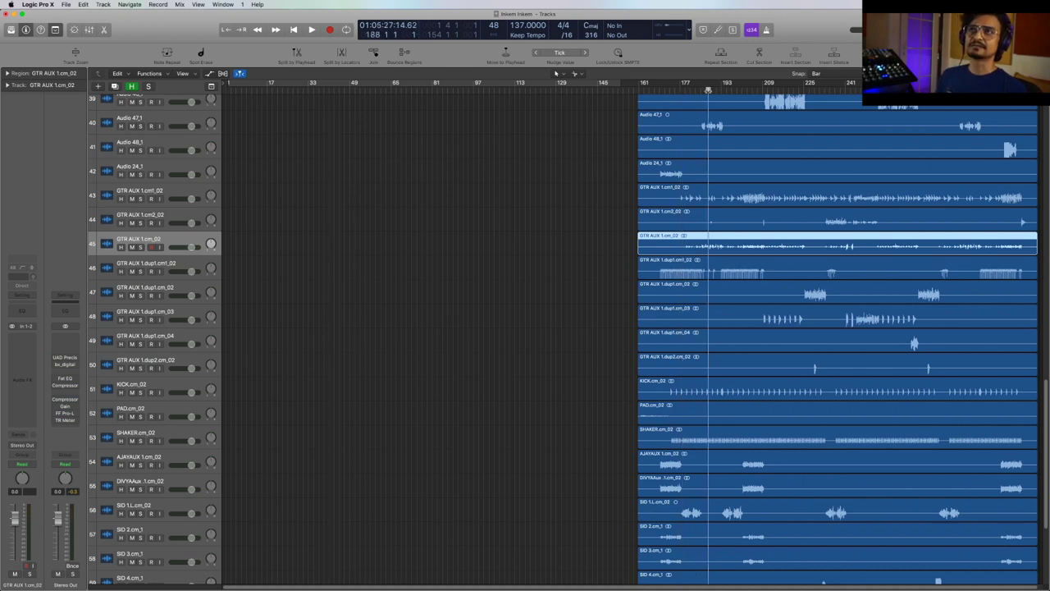
key("space")
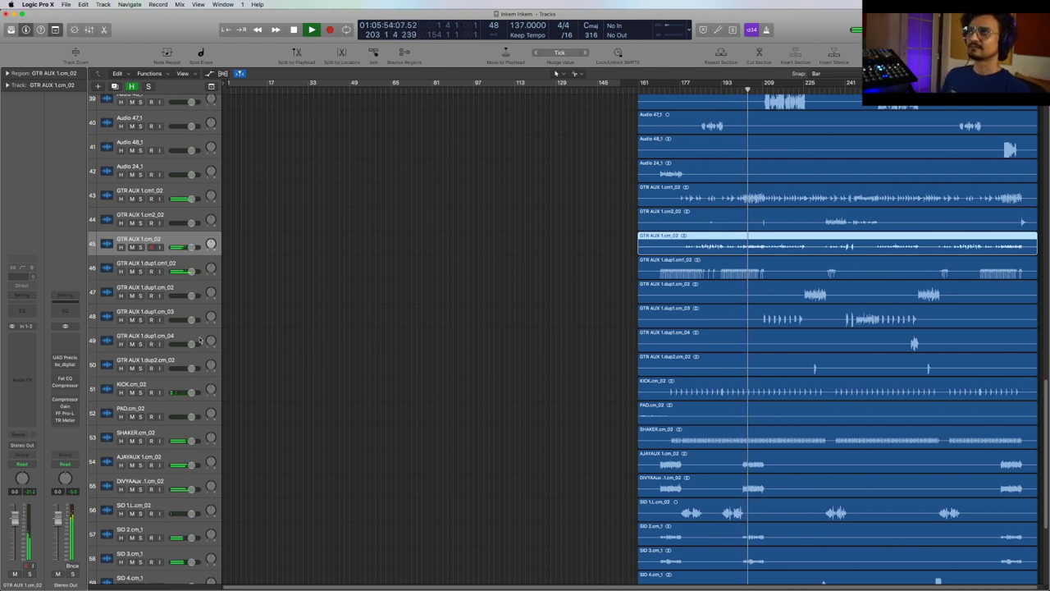
scroll(388, 287, "up", 4)
scroll(388, 289, "up", 10)
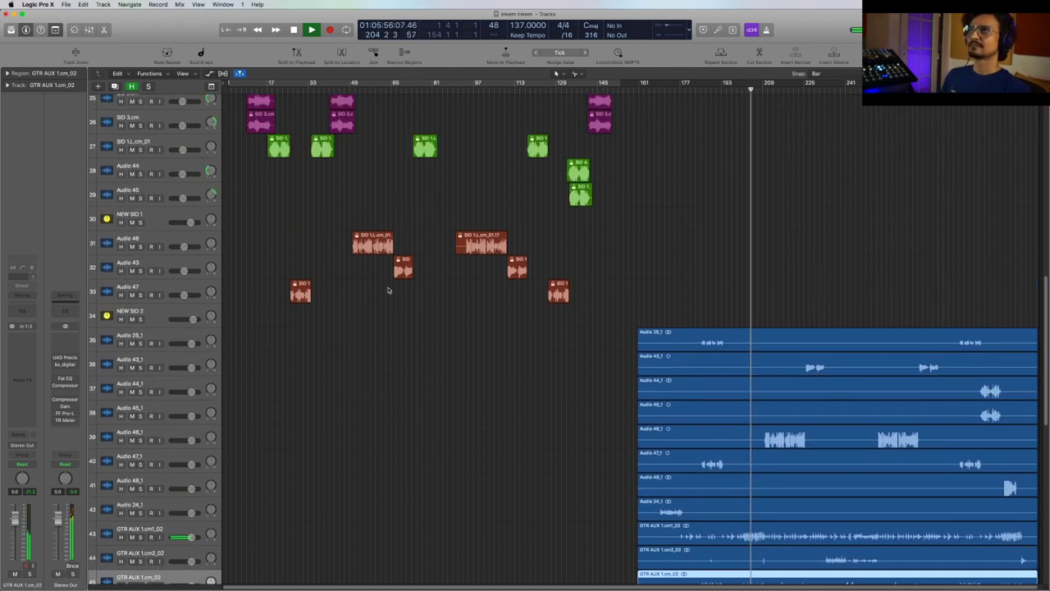
scroll(678, 288, "down", 7)
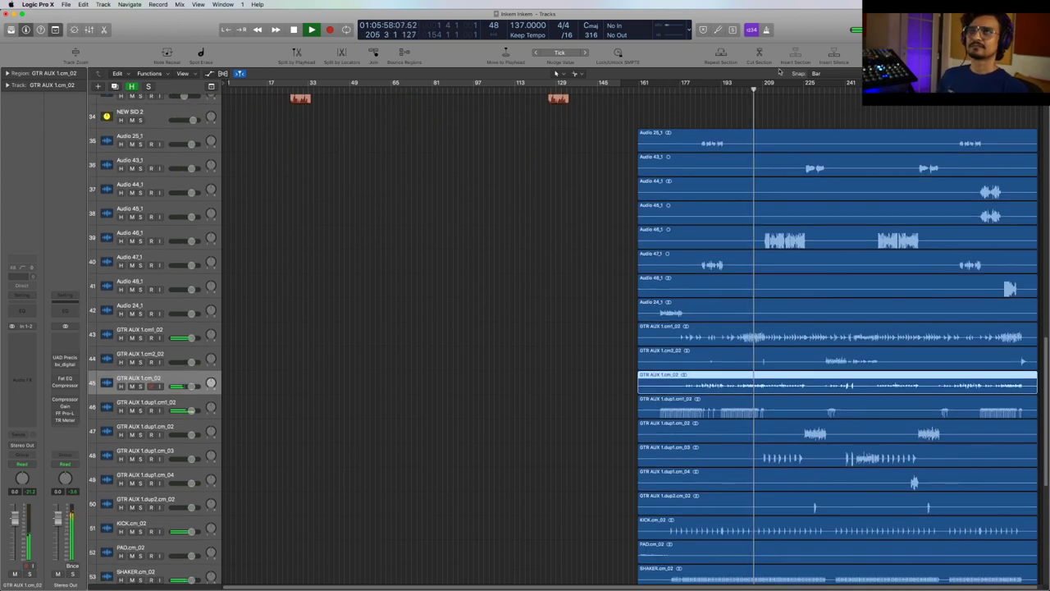
scroll(392, 270, "up", 6)
key("space")
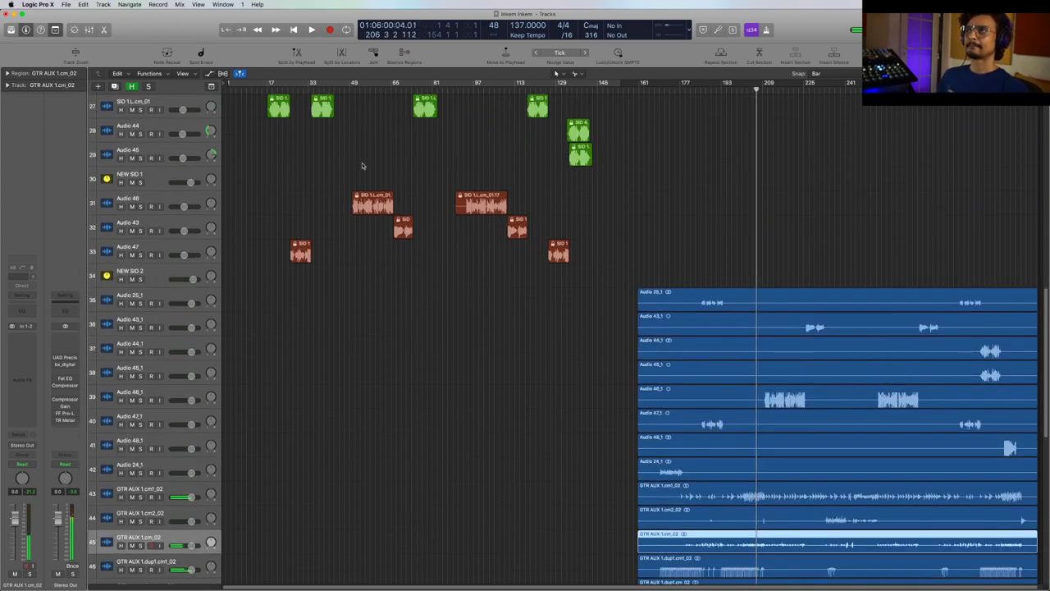
Step: Re-enable the Stereo Out plug-ins, play the processed mix from bar 43 while viewing the buses in the Mixer, and stop playback
left_click(335, 90)
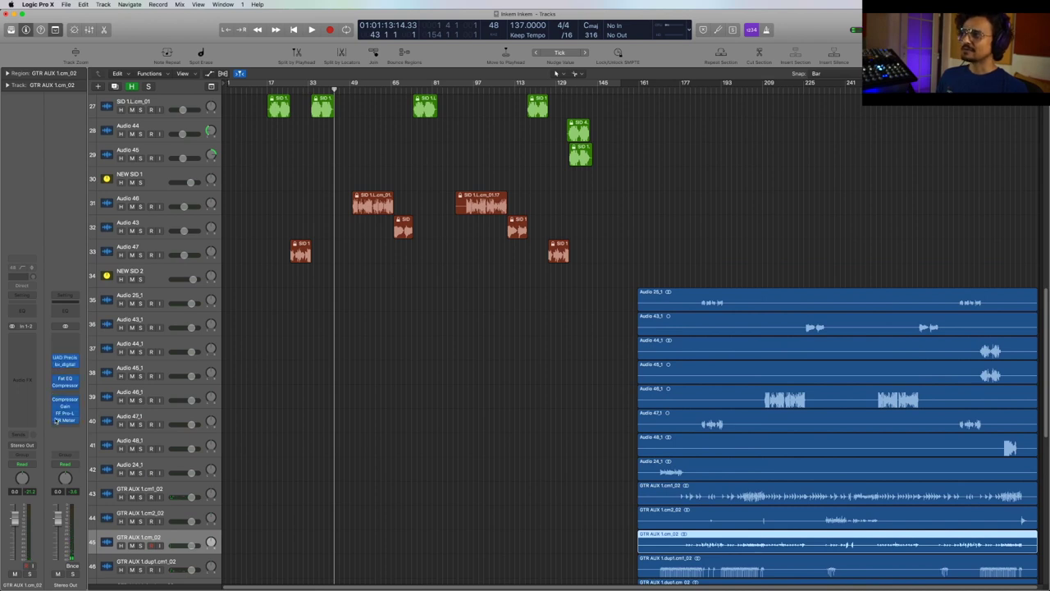
key("space")
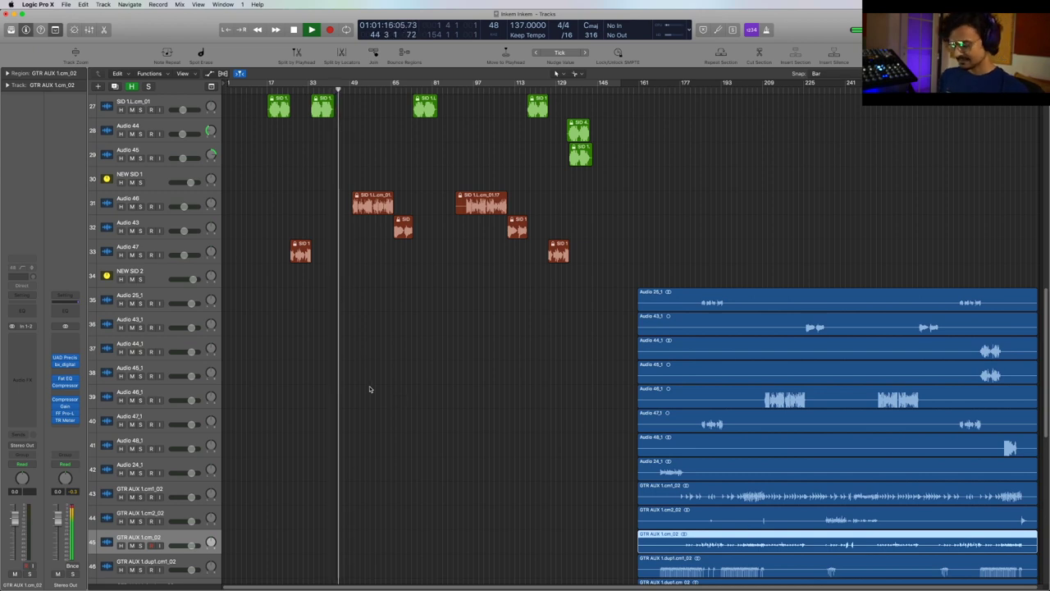
left_click(89, 30)
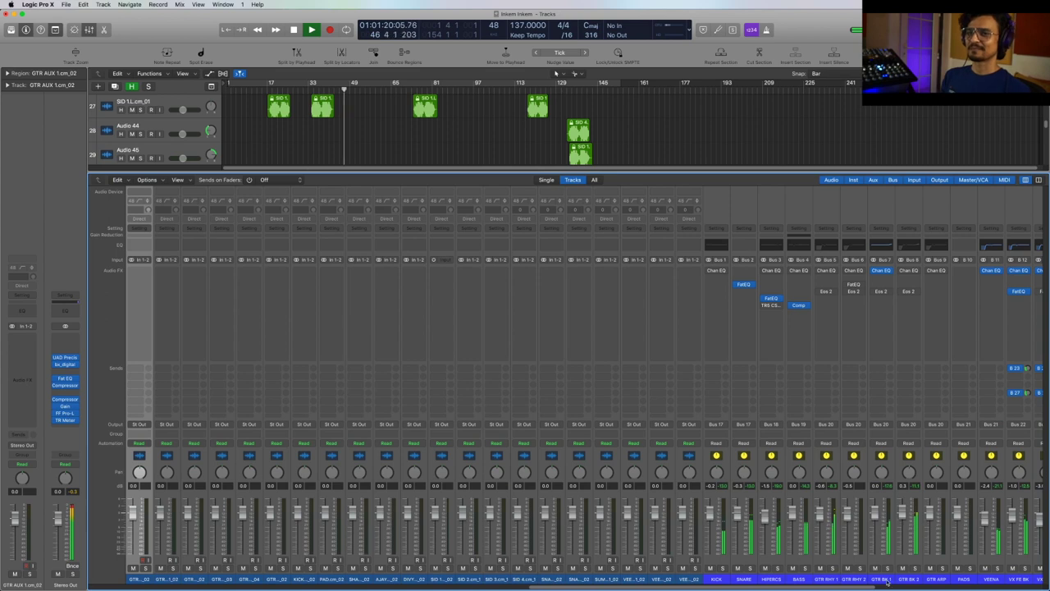
scroll(847, 584, "right", 10)
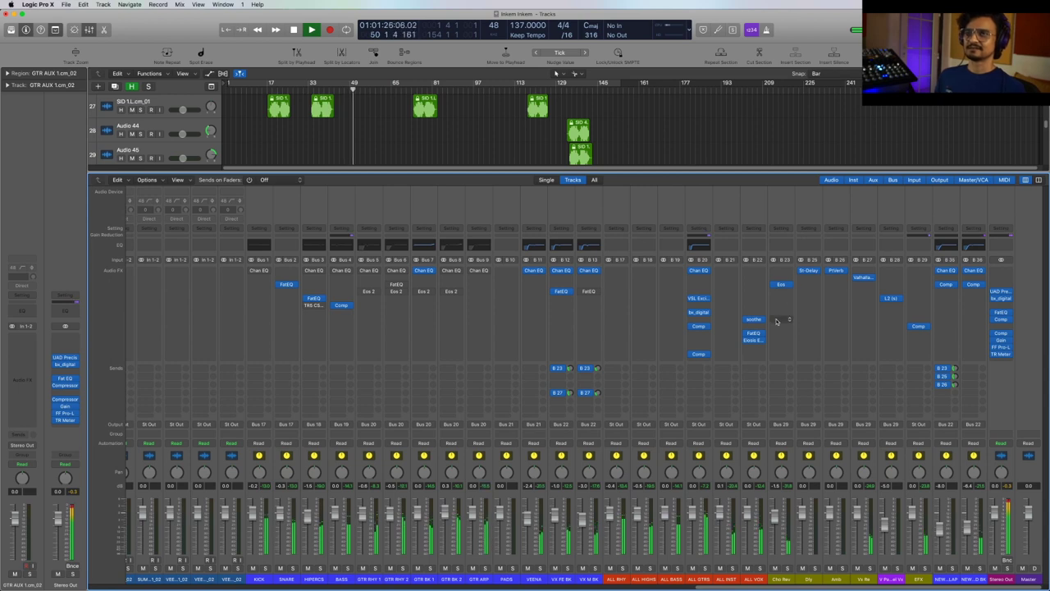
key("space")
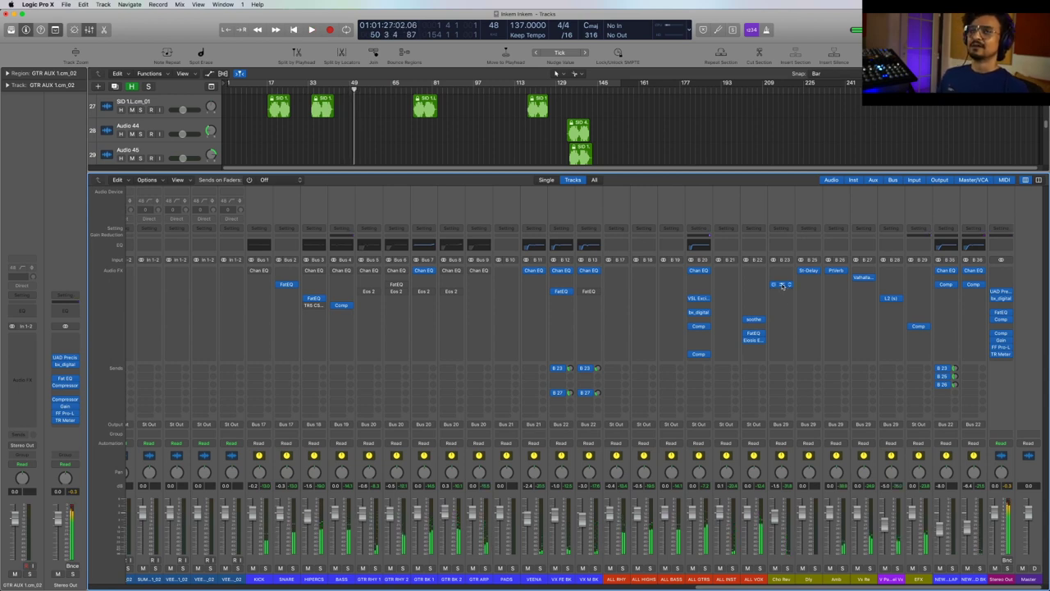
Step: Examine the Eos reverb on Cho Rev and the Stereo Delay on Dly, and close both plug-in windows
left_click(782, 285)
left_click_drag(440, 259, 447, 265)
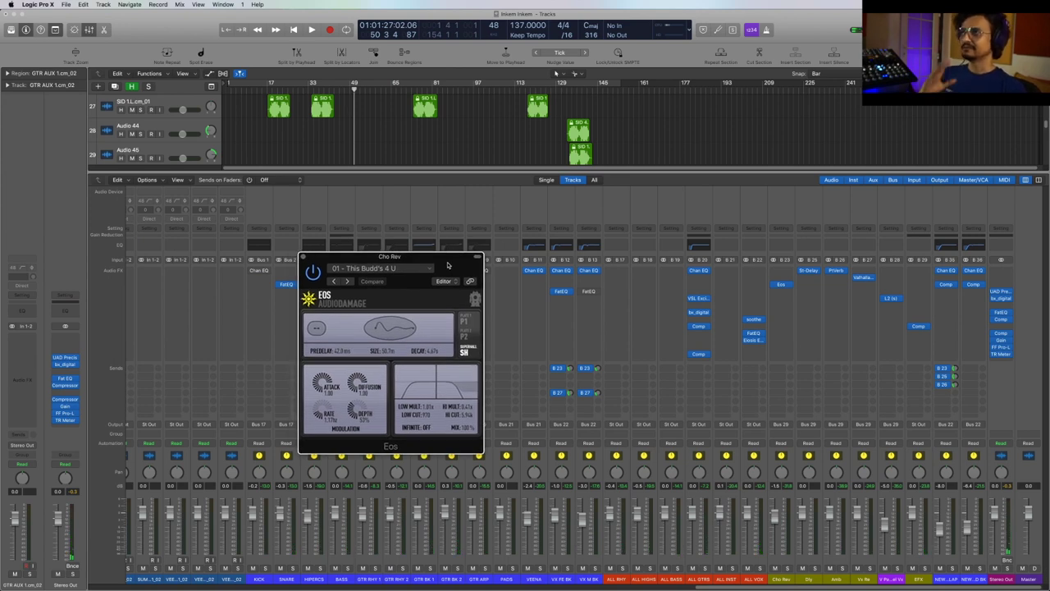
left_click(810, 273)
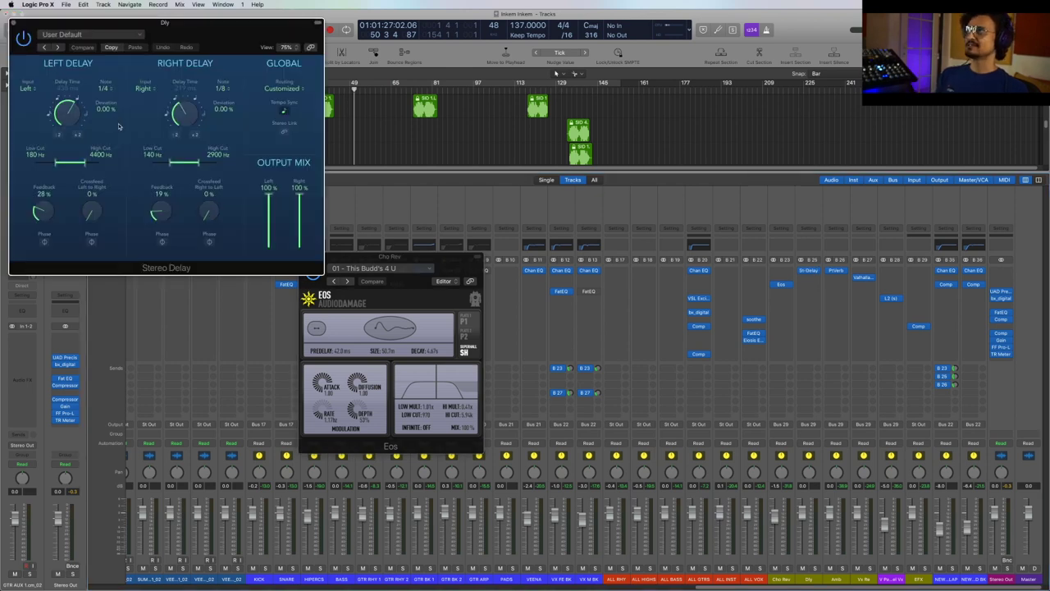
left_click(14, 24)
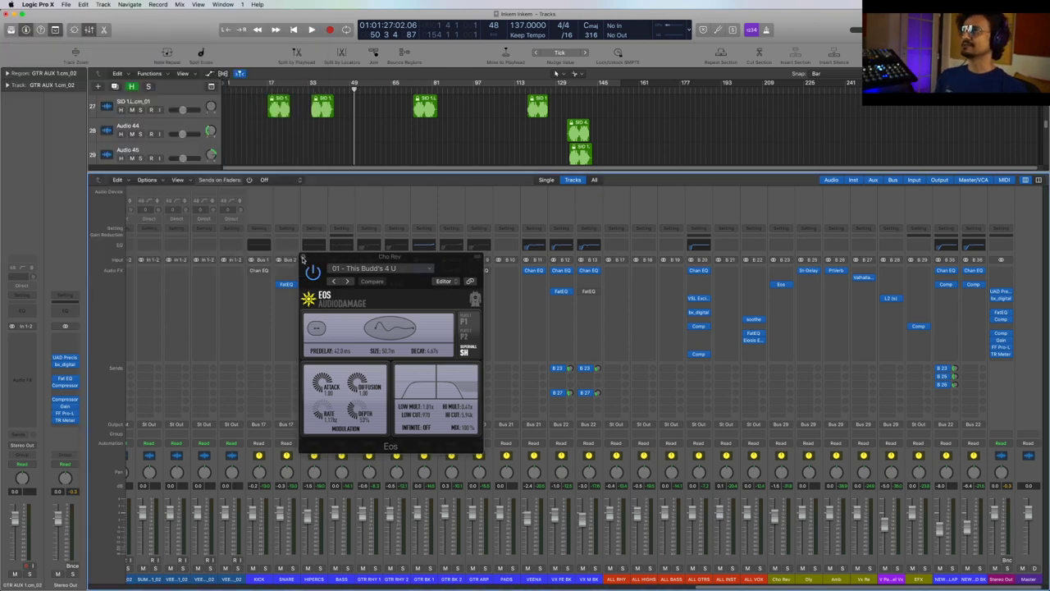
left_click(303, 261)
Step: Hide the Mixer and show the automation on the arrangement's tracks
left_click(89, 29)
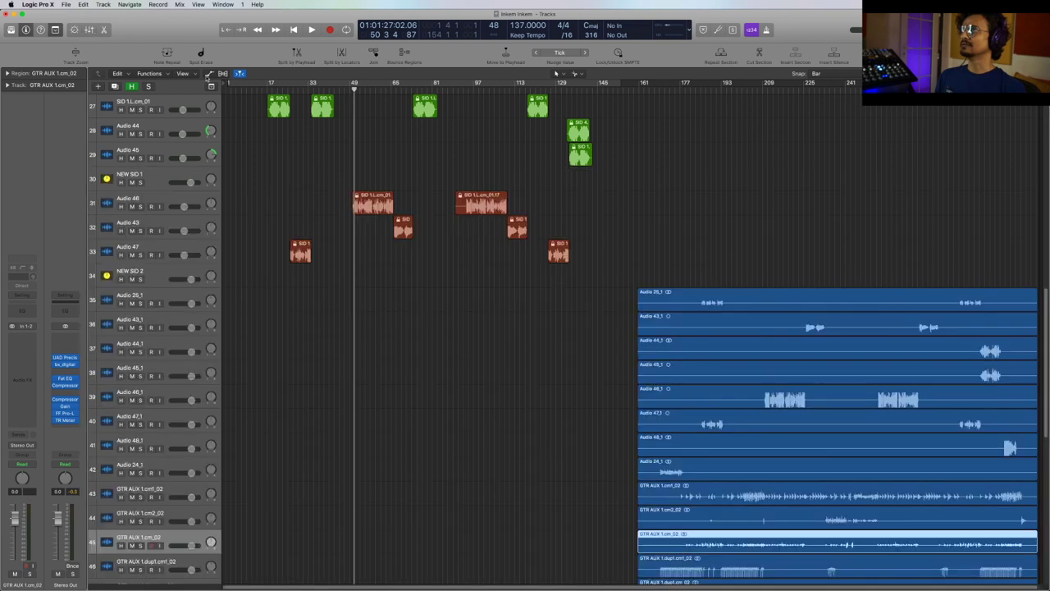
left_click(209, 73)
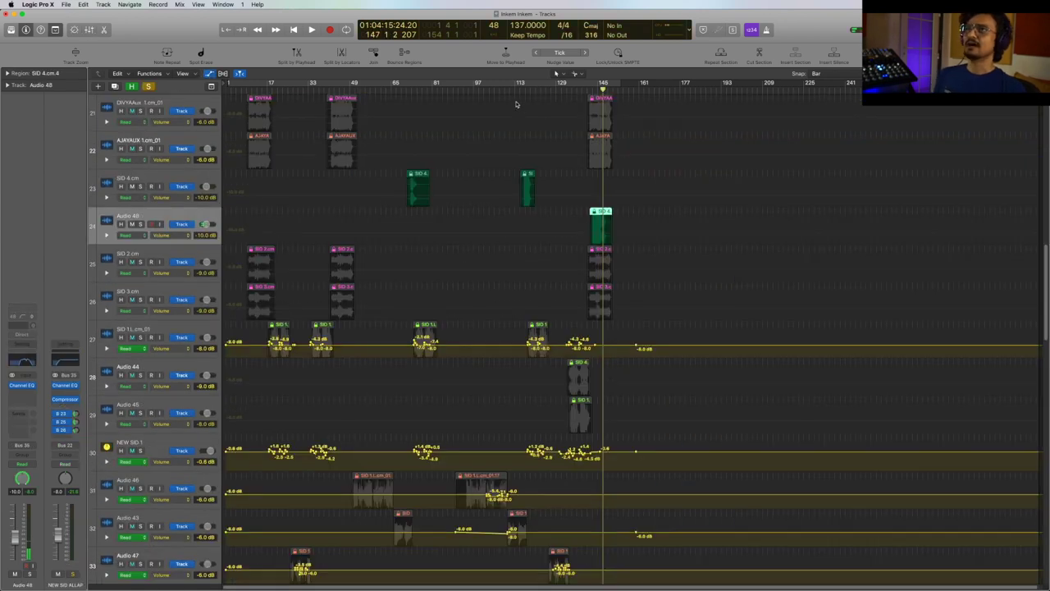
Step: Play the soloed vocals from about bar 117, select the SID 4.cm track, and stop playback
left_click(527, 92)
key("space")
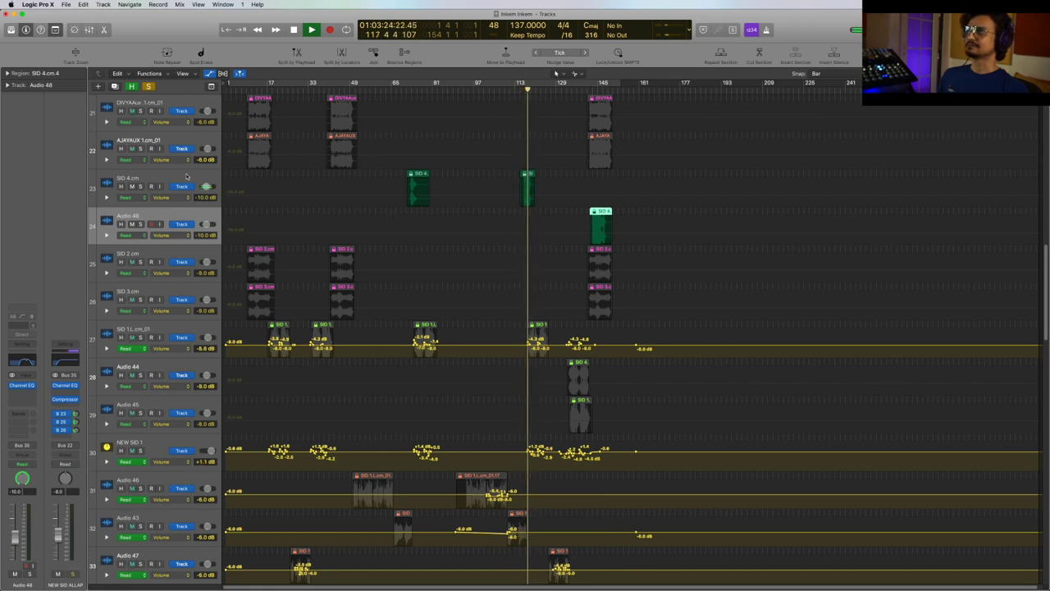
left_click(188, 176)
key("space")
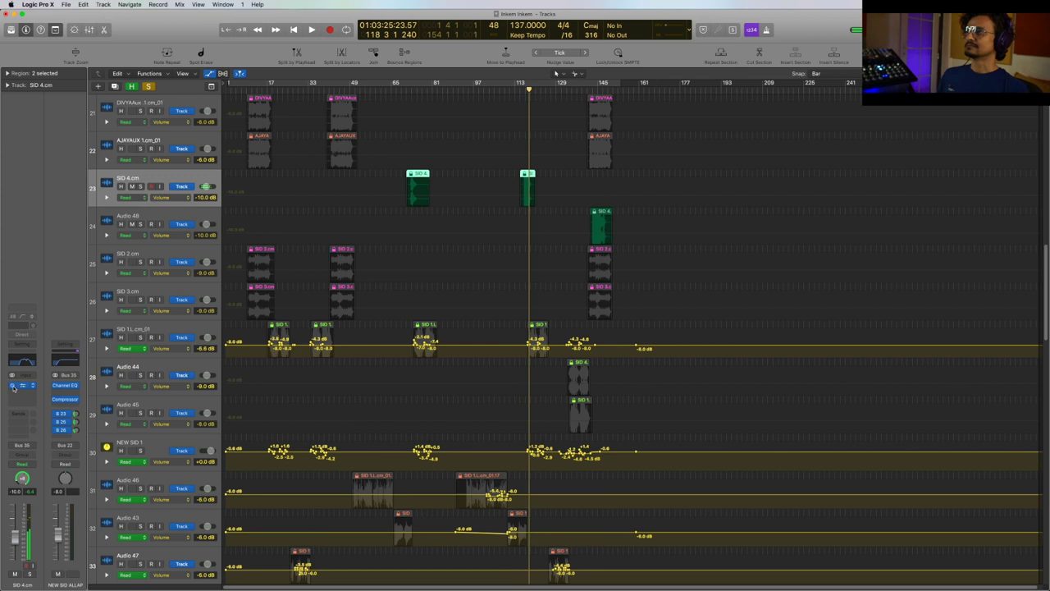
Step: Compare the SID 4.cm vocal with its Channel EQ bypassed and enabled during playback, and examine the EQ curve with playback stopped
left_click(15, 386)
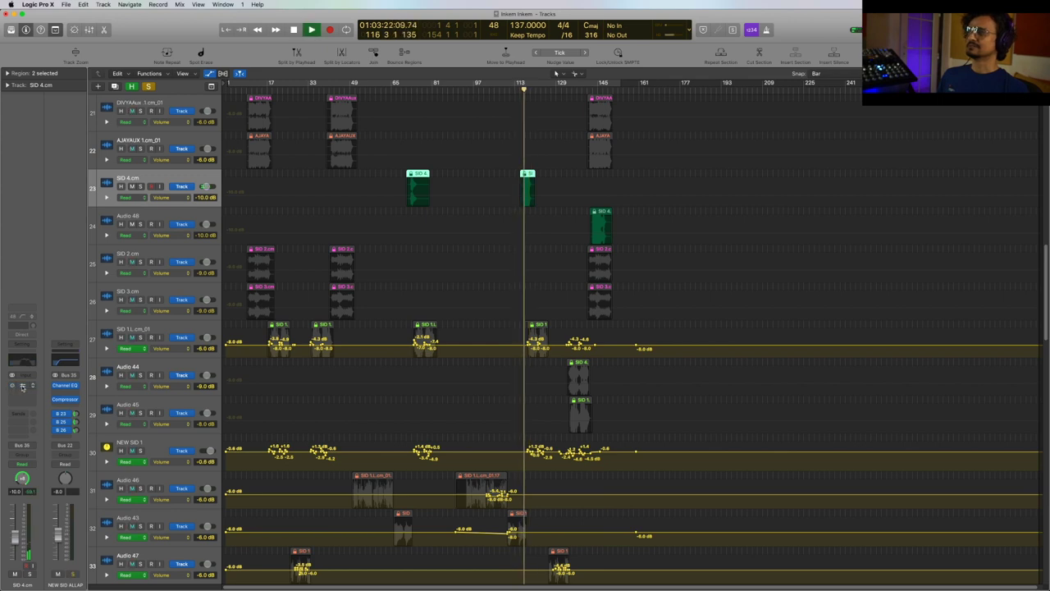
left_click_drag(229, 43, 471, 257)
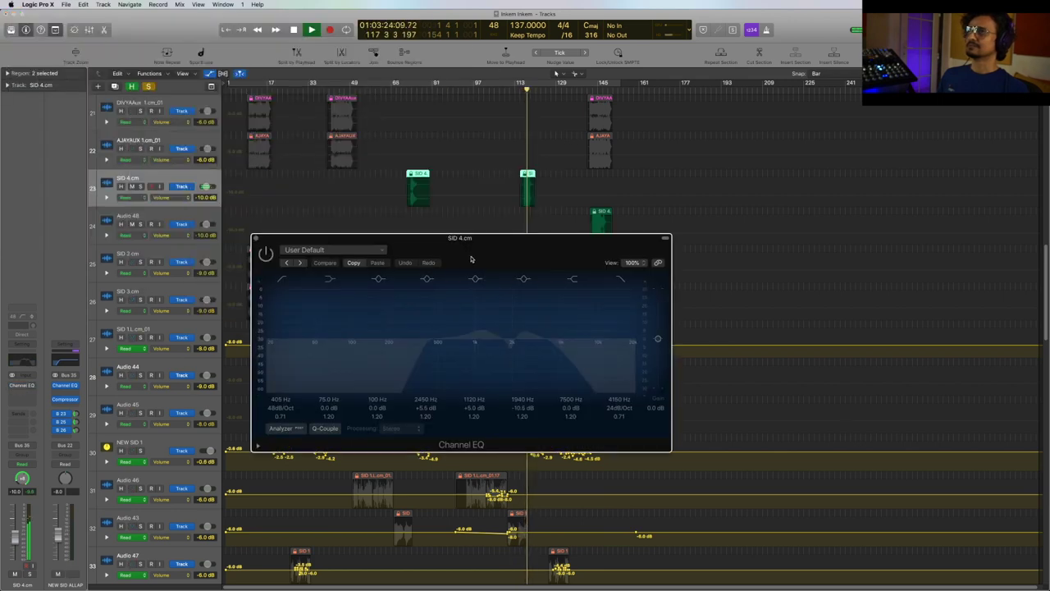
left_click(266, 254)
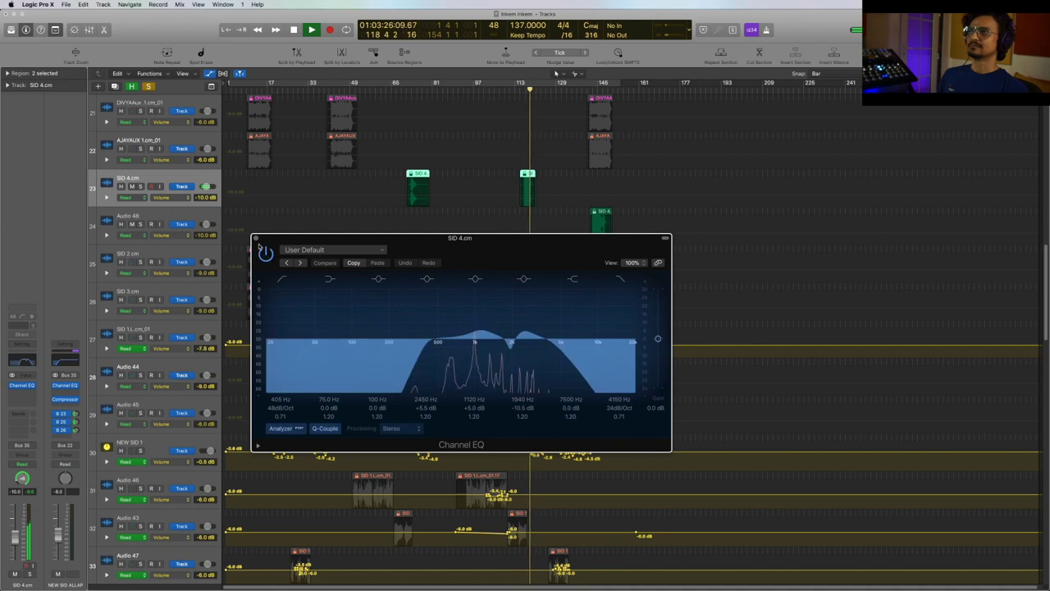
left_click(256, 238)
key("space")
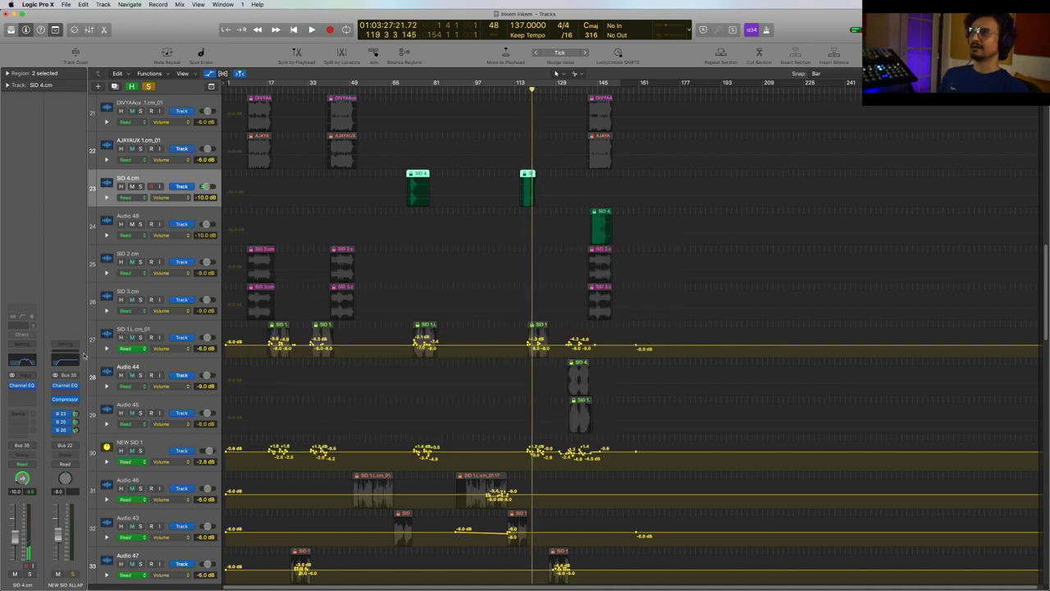
left_click(23, 387)
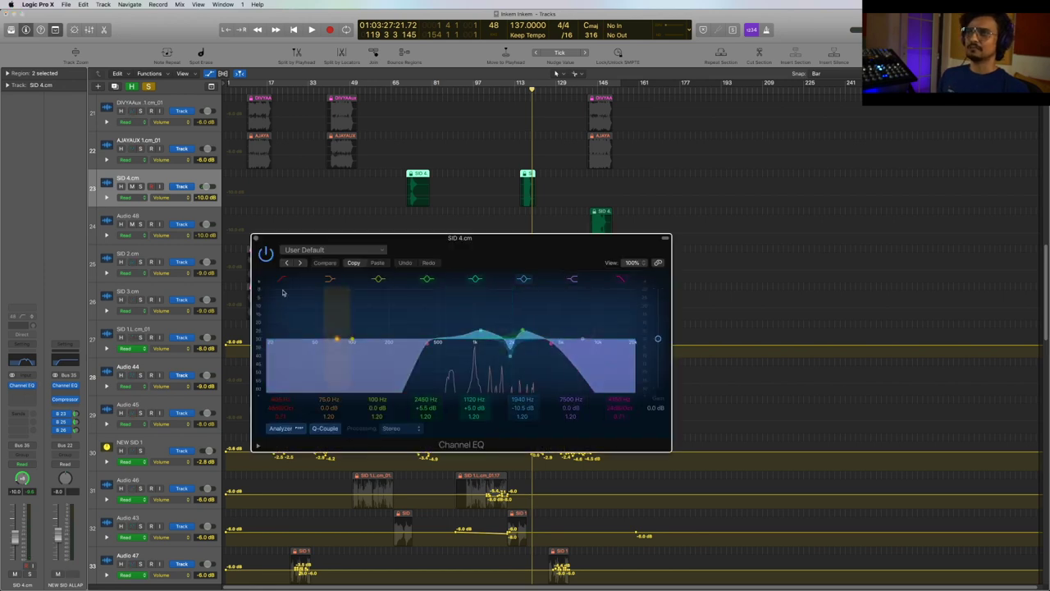
left_click(256, 239)
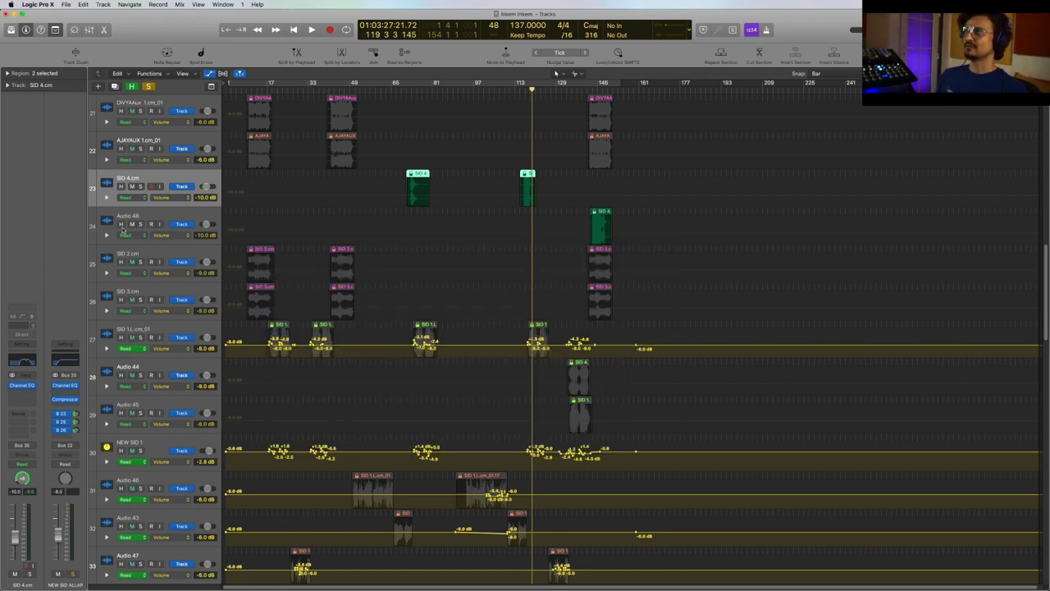
Step: Select the Audio 48 track and audition the vocal with the NEW SID ALLAP bus Compressor enabled and bypassed
left_click(161, 219)
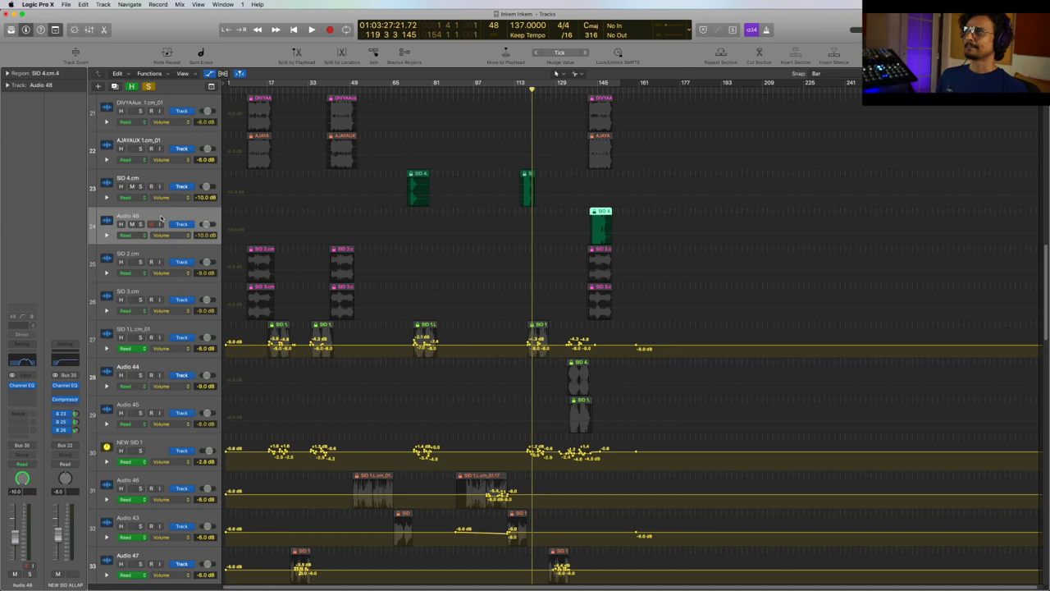
left_click(65, 386)
left_click(66, 385)
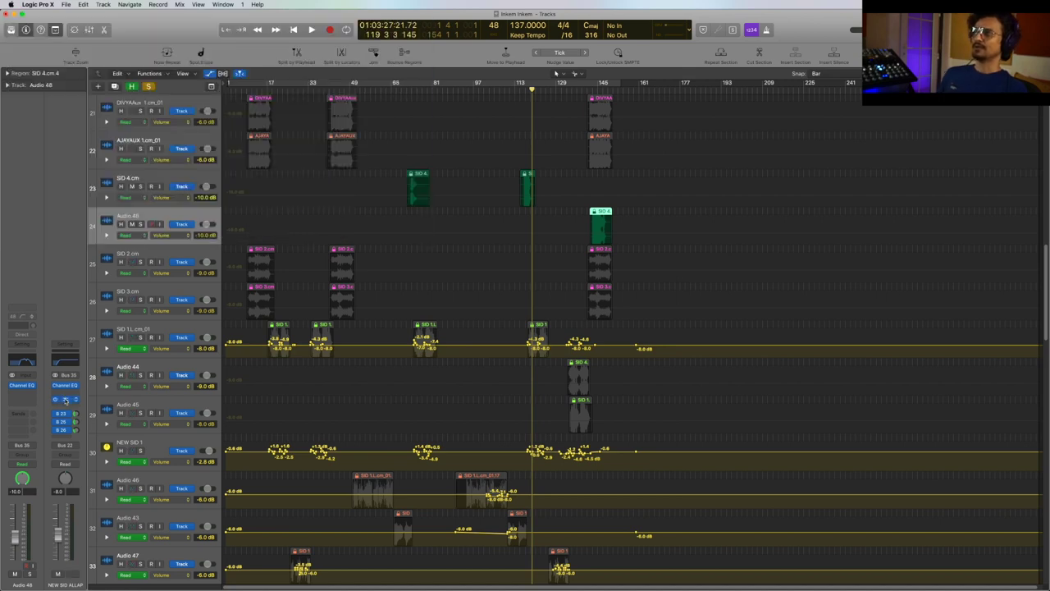
left_click(66, 400)
key("space")
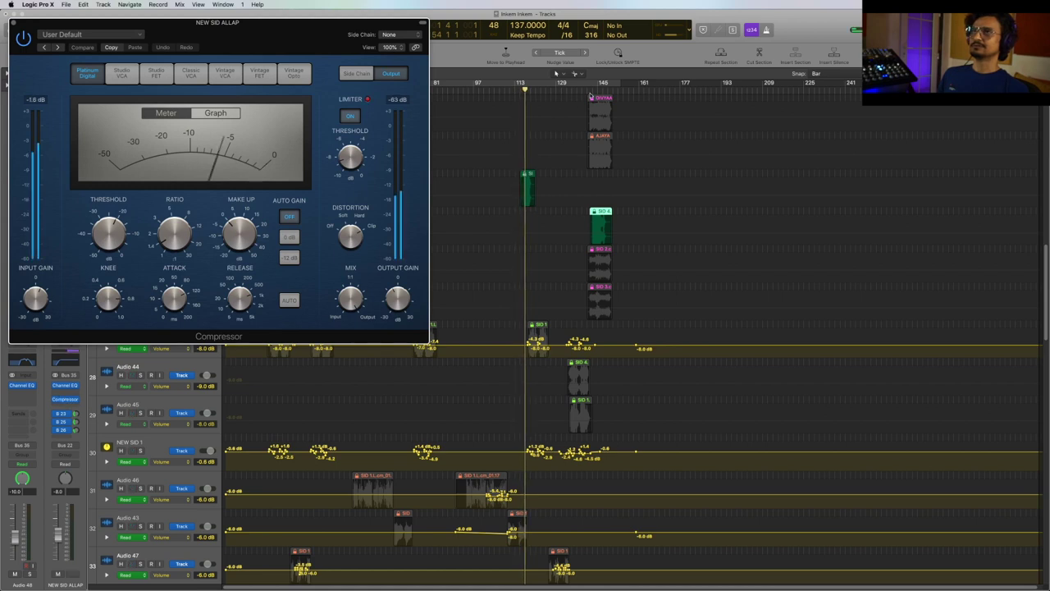
left_click_drag(326, 48, 440, 167)
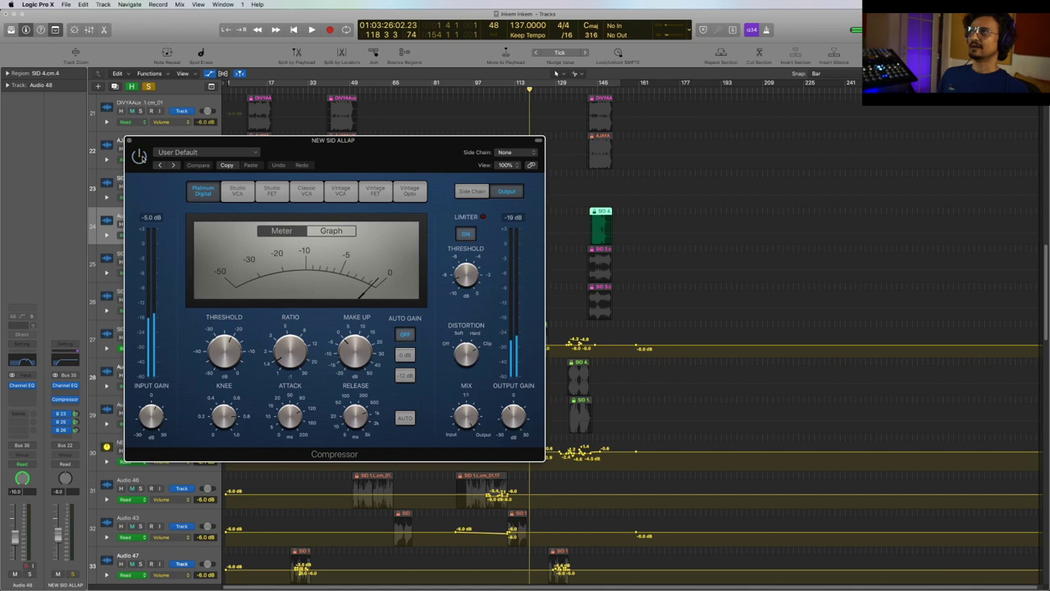
key("space")
left_click_drag(430, 147, 439, 204)
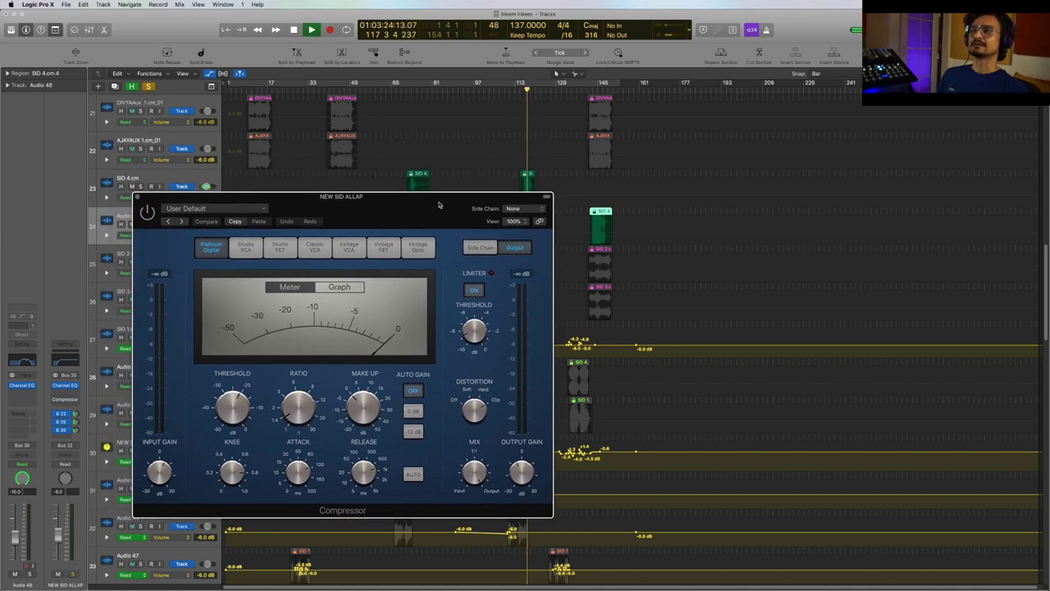
key("space")
Step: Play the soloed vocals from bar 143 with the NEW SID ALLAP Compressor bypassed, and re-enable it during playback
left_click(590, 91)
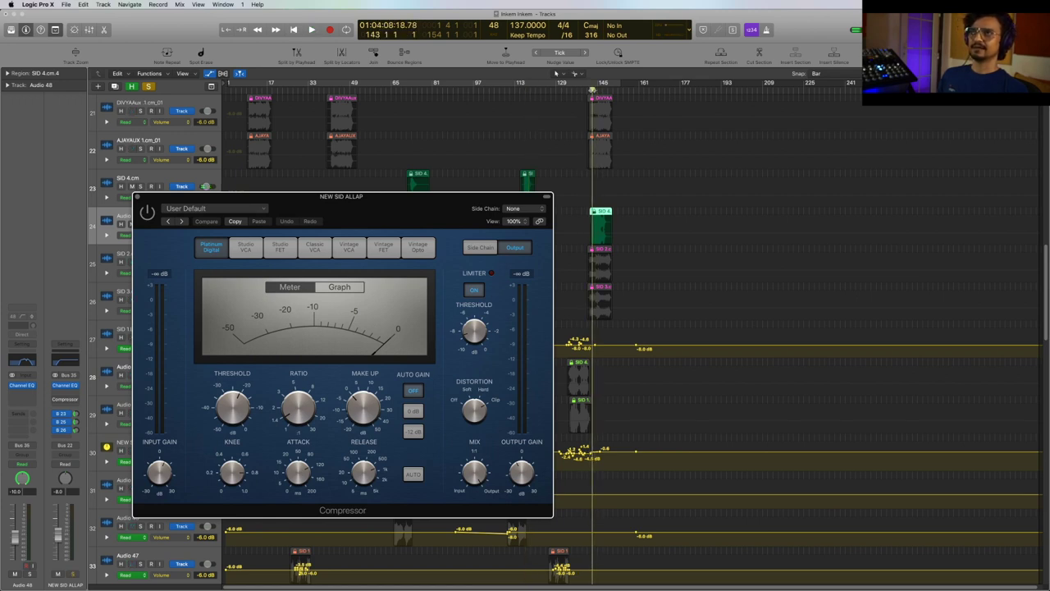
left_click(443, 174)
key("space")
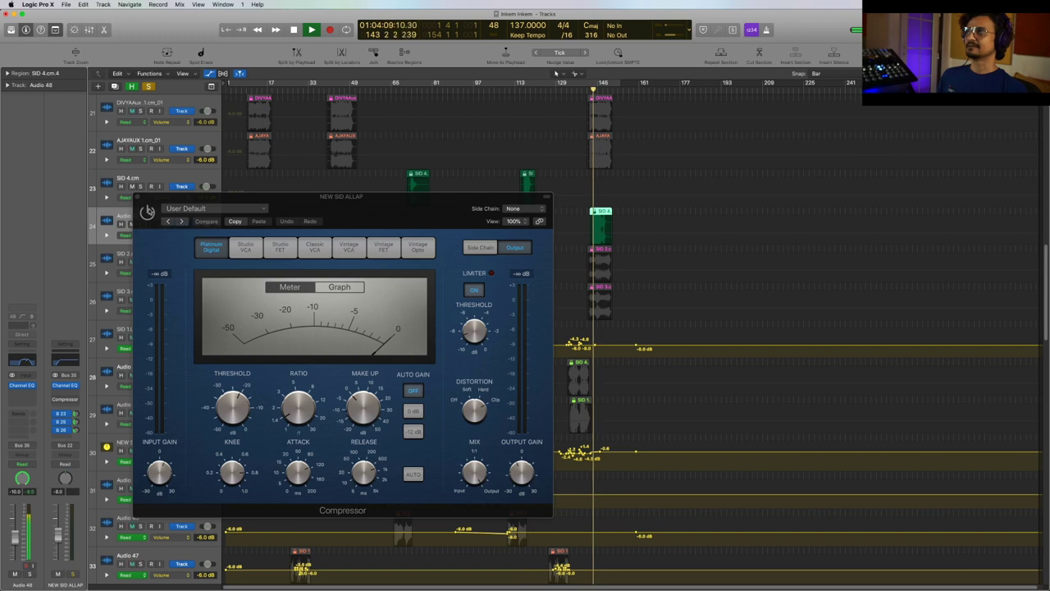
left_click(149, 211)
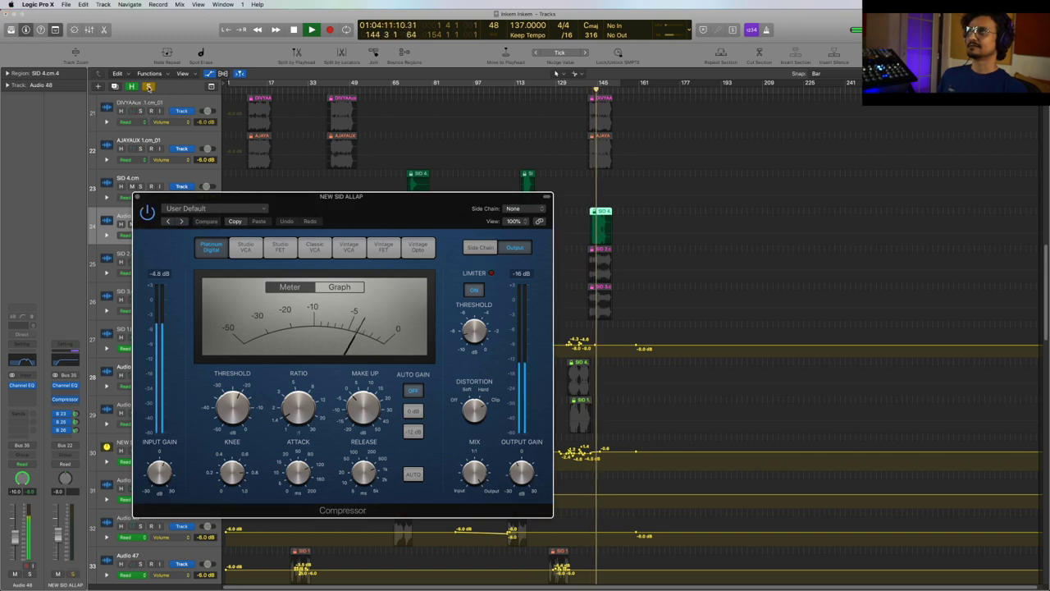
Step: Clear the solo on all tracks while the mix plays, and close the Compressor window
left_click(148, 87)
left_click(401, 212)
key("super+w")
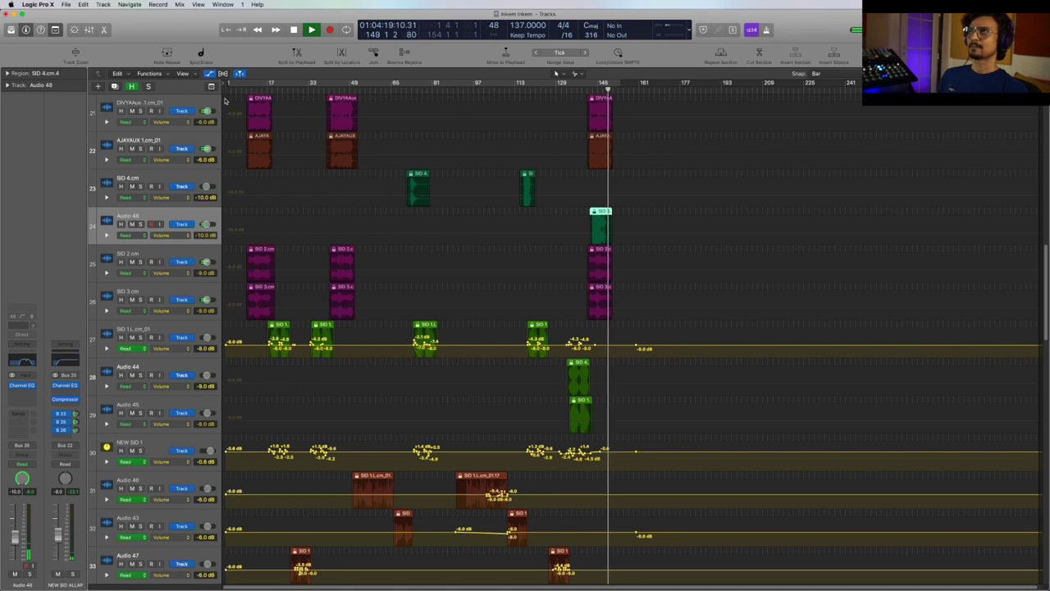
Step: Show the Mixer at the buses and Stereo Out, stop playback, and move the playhead to bar 27
left_click(90, 30)
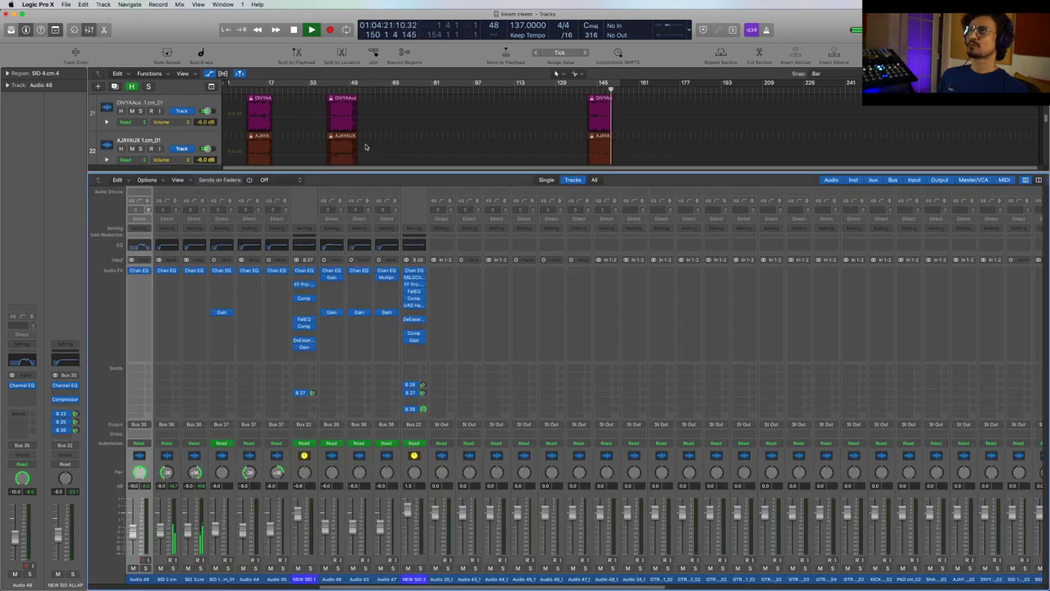
key("space")
left_click_drag(636, 587, 1012, 588)
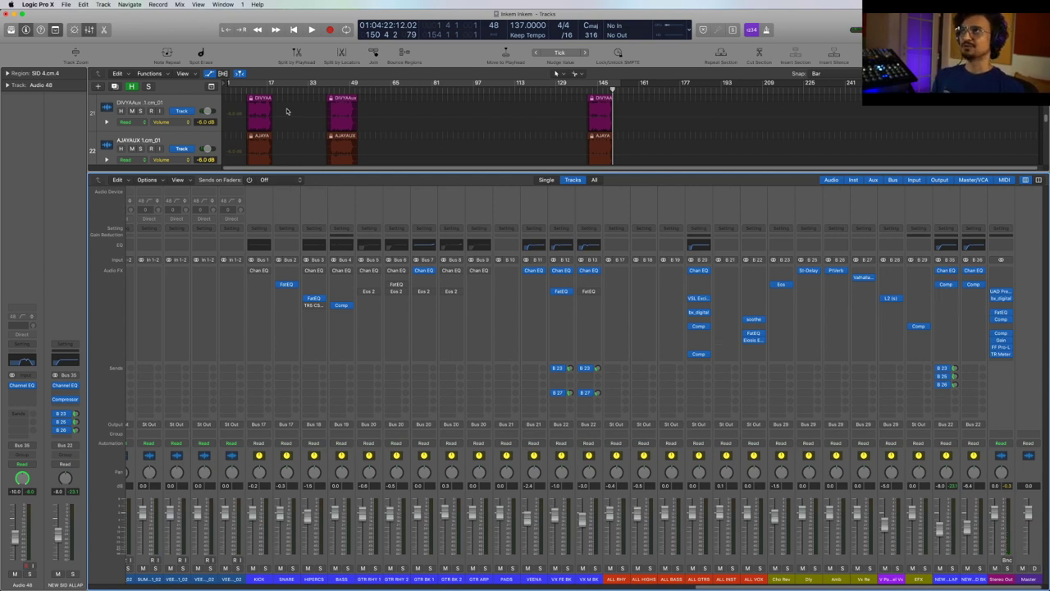
left_click_drag(284, 91, 294, 90)
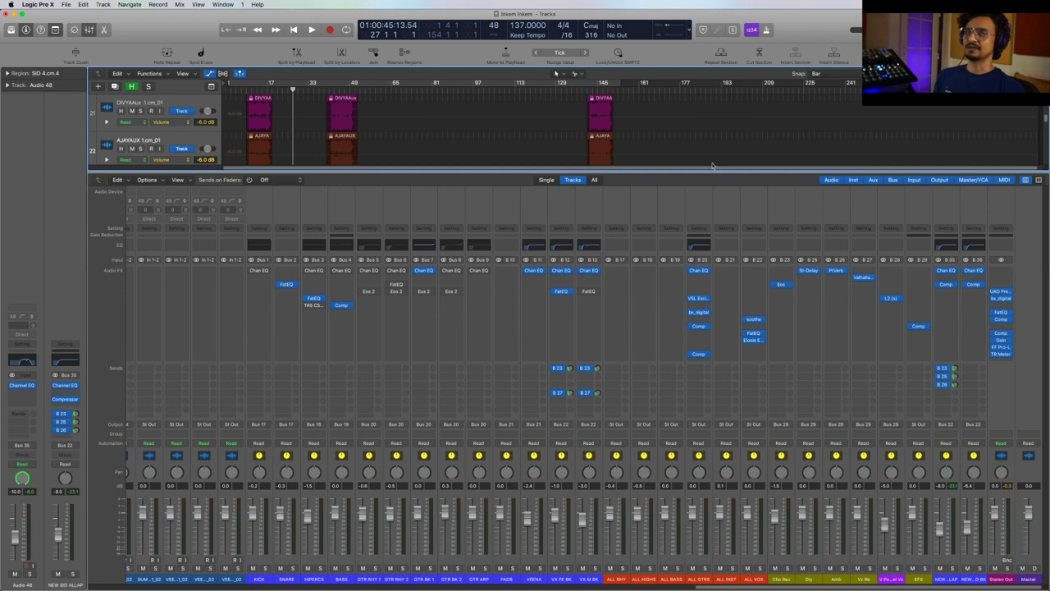
Step: Examine the UAD Precision Multiband on Stereo Out, compare it bypassed and enabled from about bar 28, and close its window
left_click(1002, 293)
left_click_drag(560, 190, 550, 273)
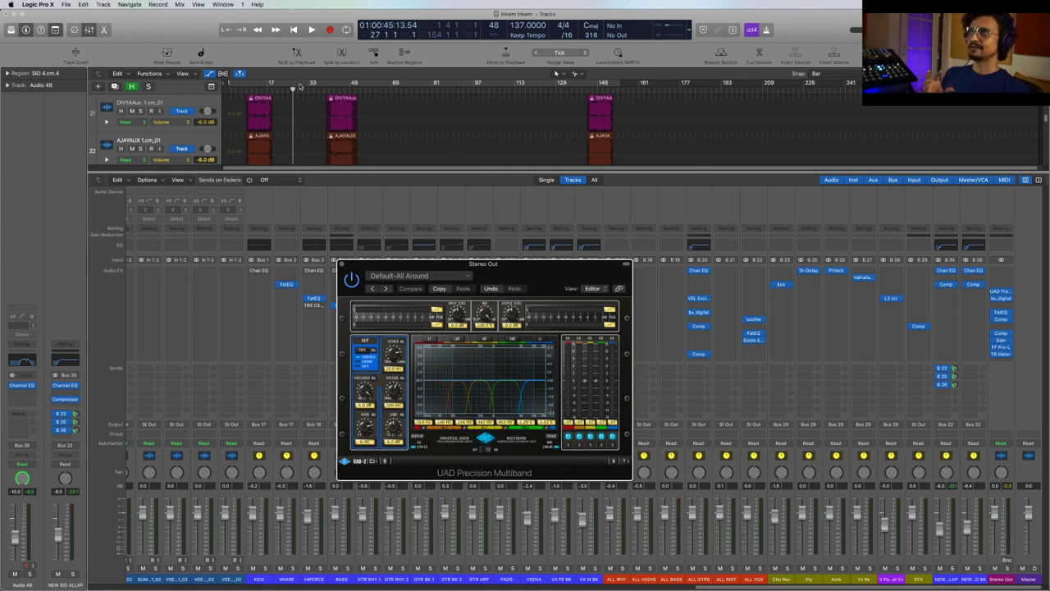
left_click_drag(296, 91, 298, 90)
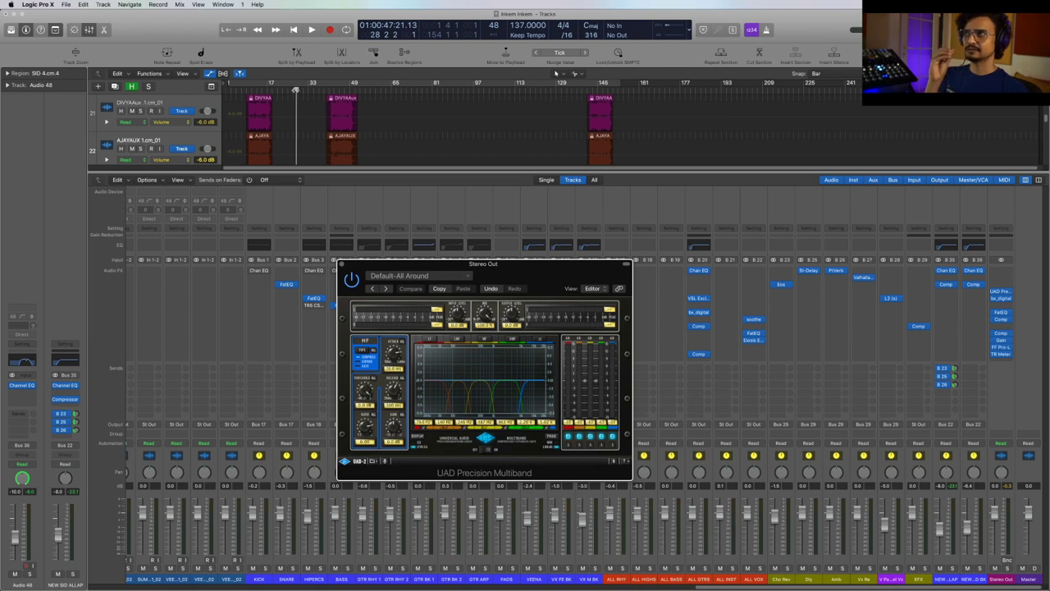
left_click(298, 90)
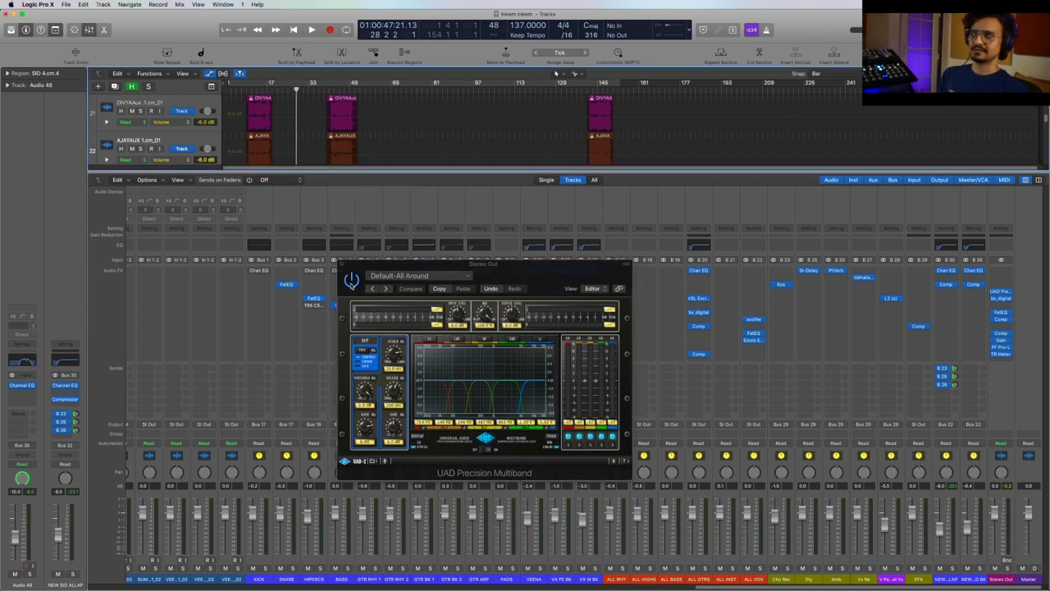
key("space")
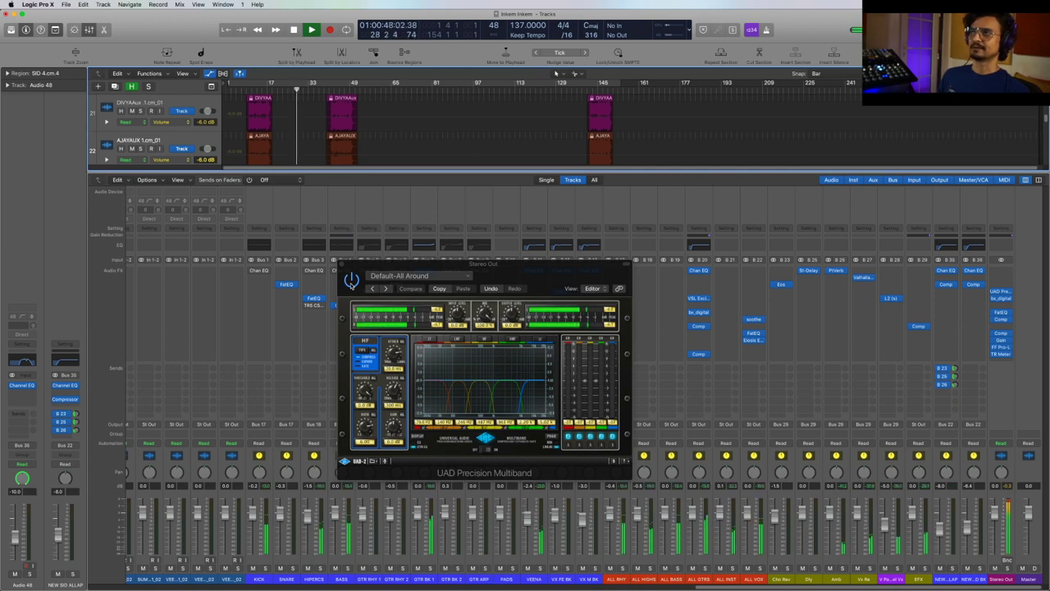
left_click(352, 283)
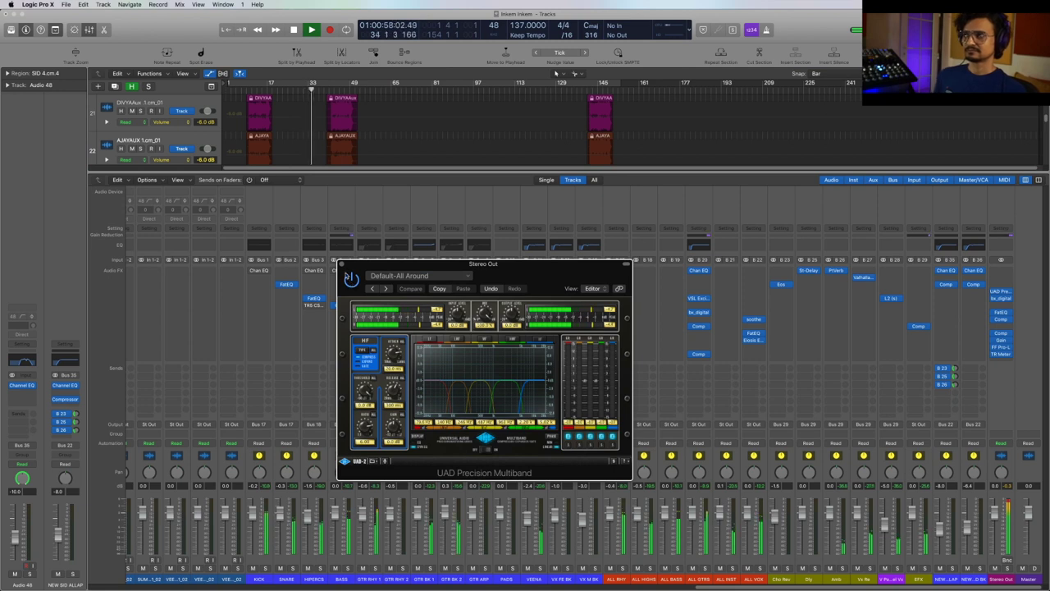
key("space")
left_click(341, 264)
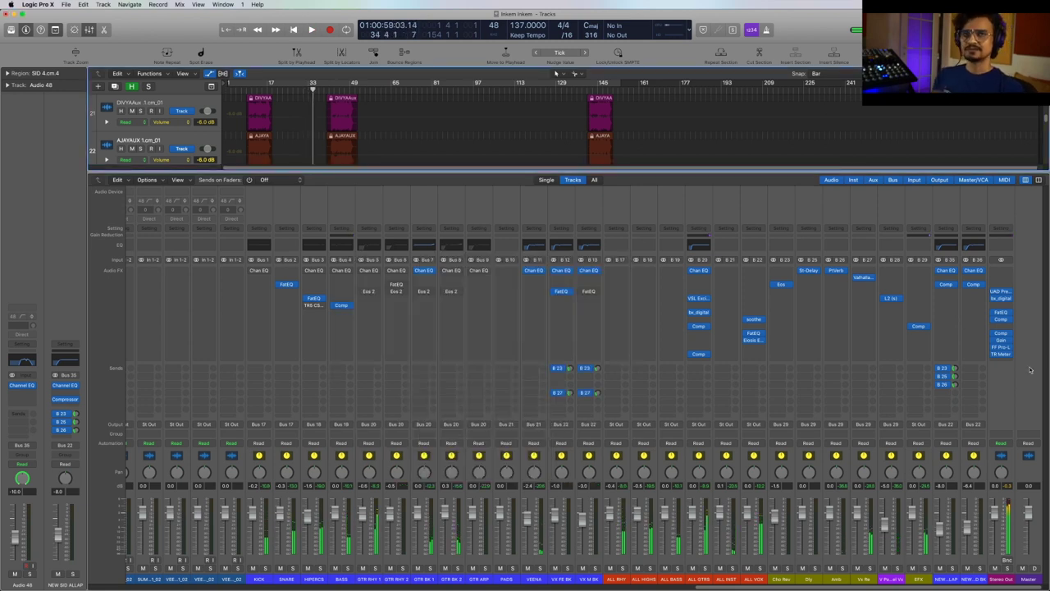
Step: Open bx_digital V2 on Stereo Out, audition its De-Esser solo while the mix plays, and stop playback
left_click(1001, 298)
left_click_drag(334, 60, 594, 246)
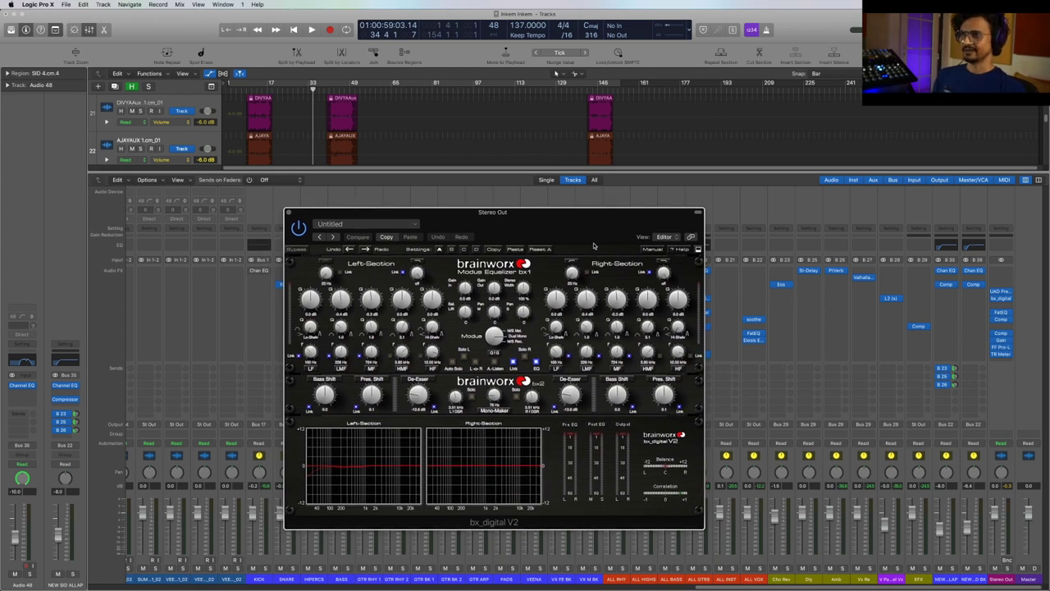
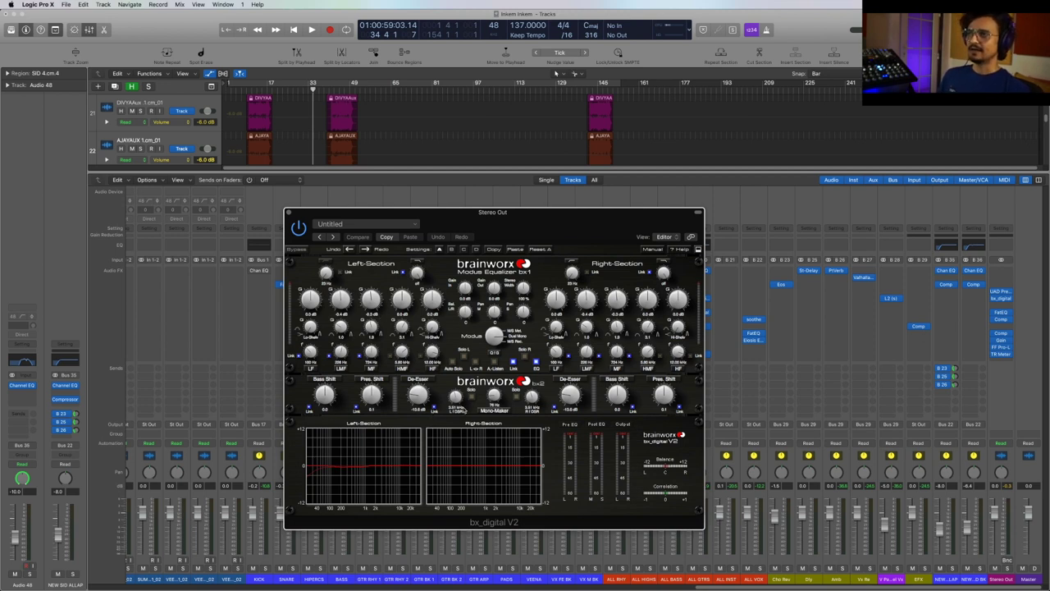
key("space")
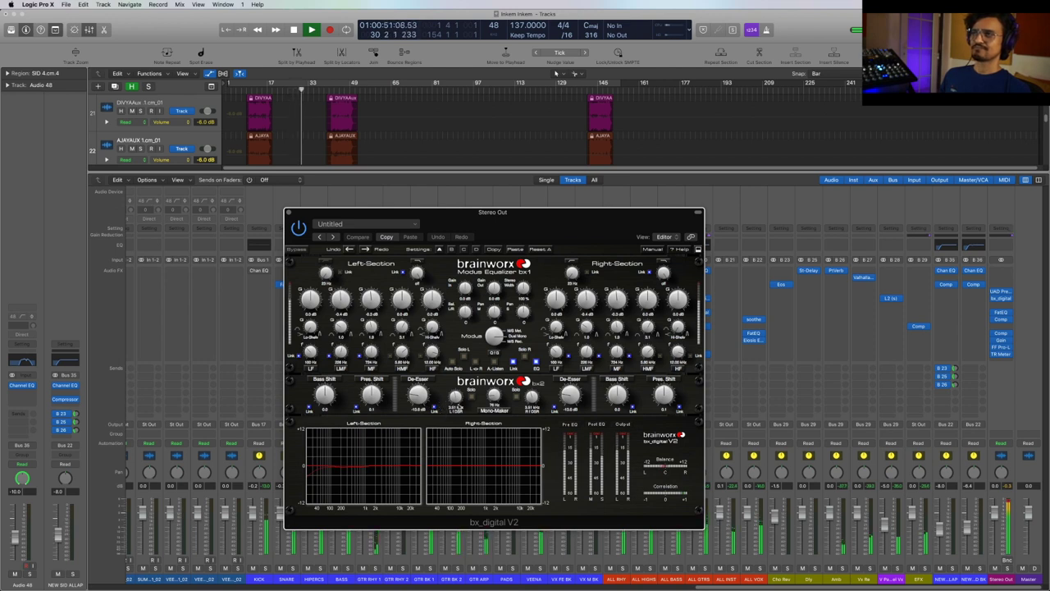
left_click(472, 397)
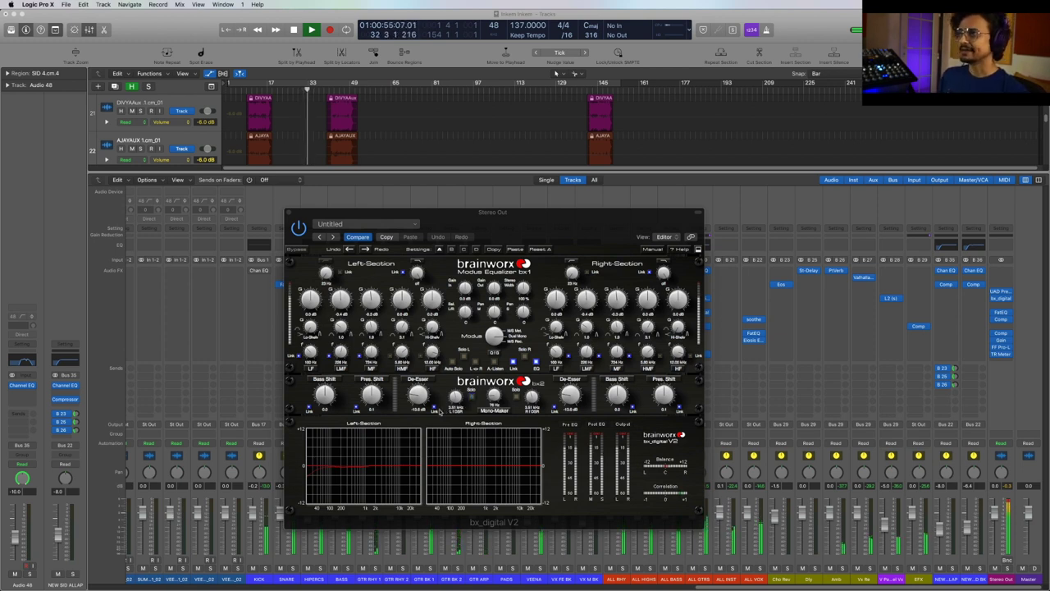
key("space")
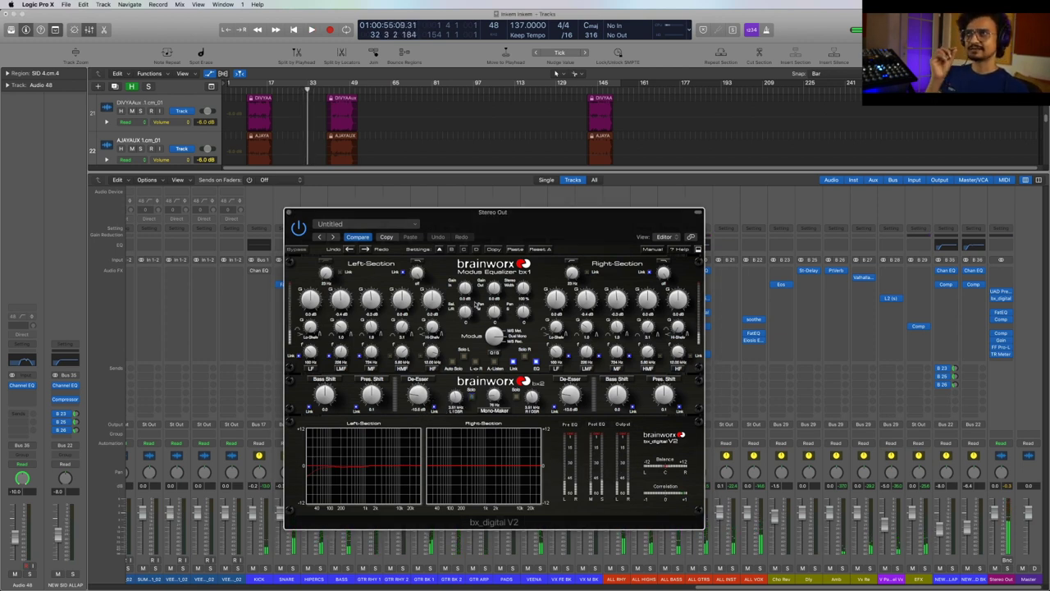
Step: Compare bx_digital V2 on Stereo Out bypassed and enabled over several short playbacks, and close its window
left_click_drag(519, 216, 534, 235)
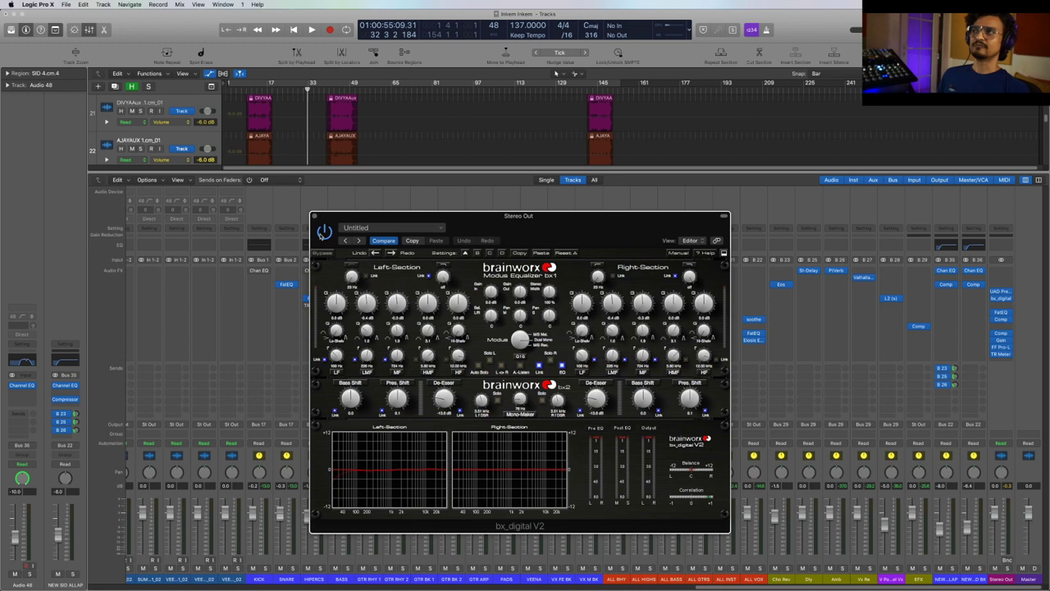
key("space")
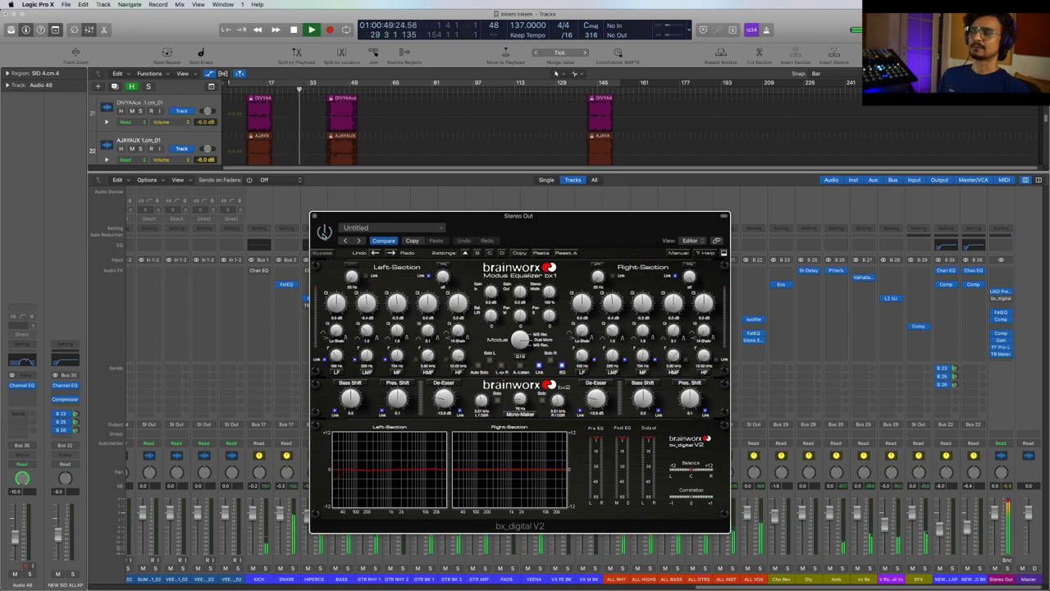
key("space")
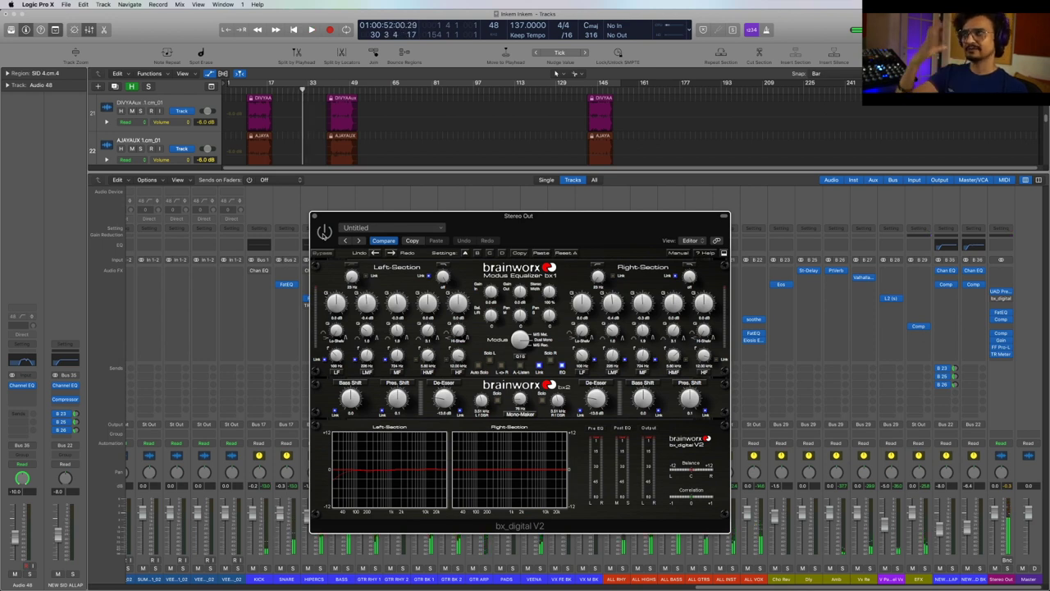
key("space")
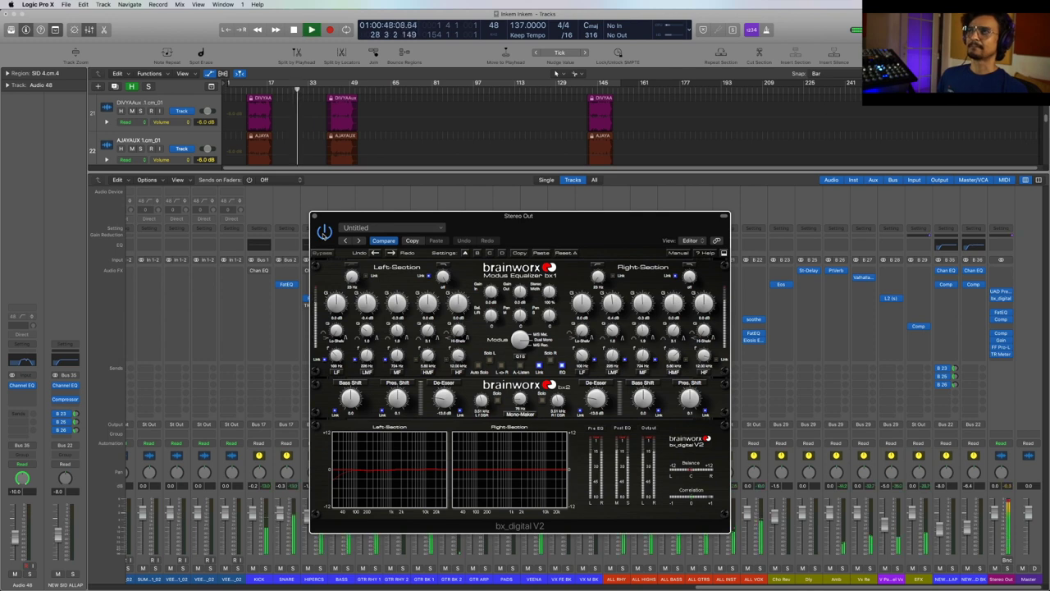
key("space")
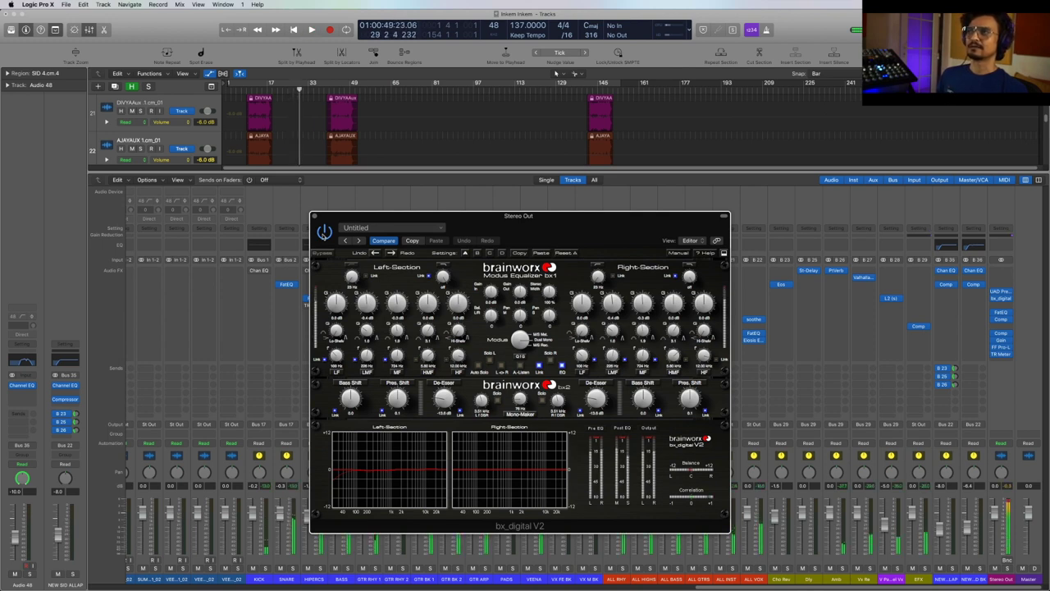
key("space")
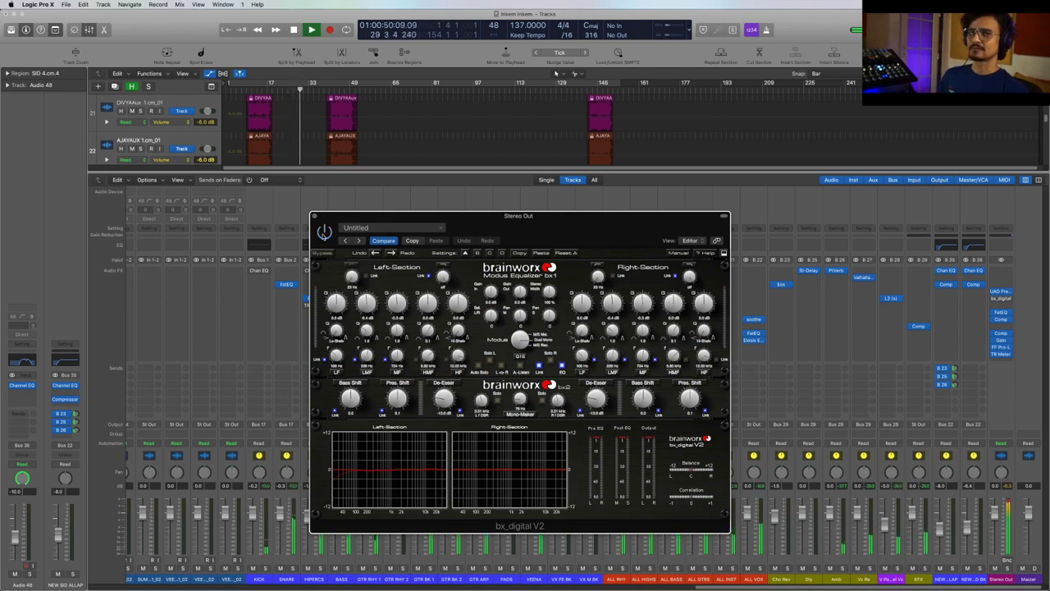
key("space")
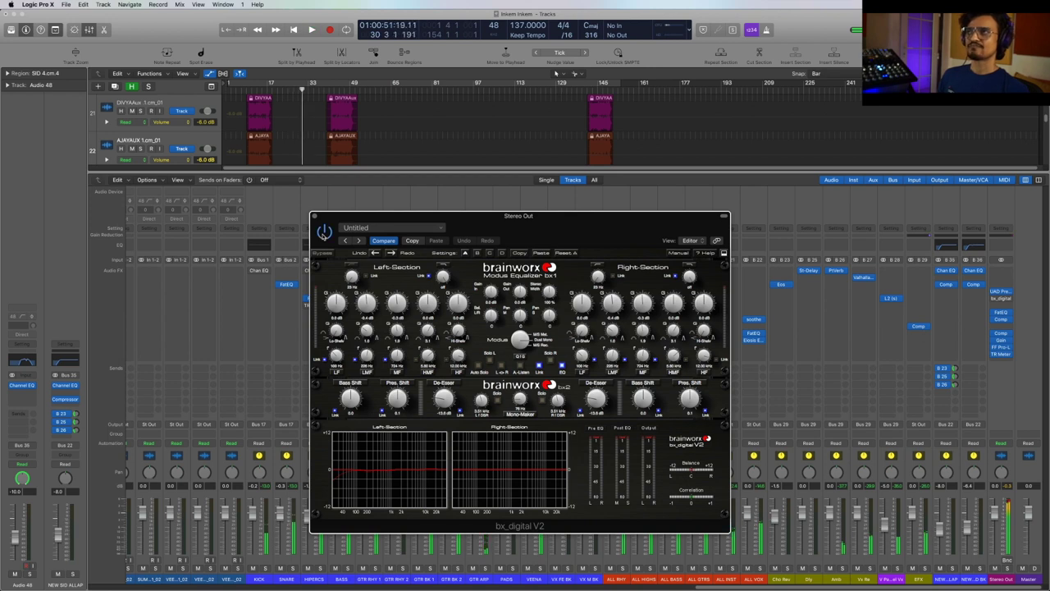
left_click(314, 216)
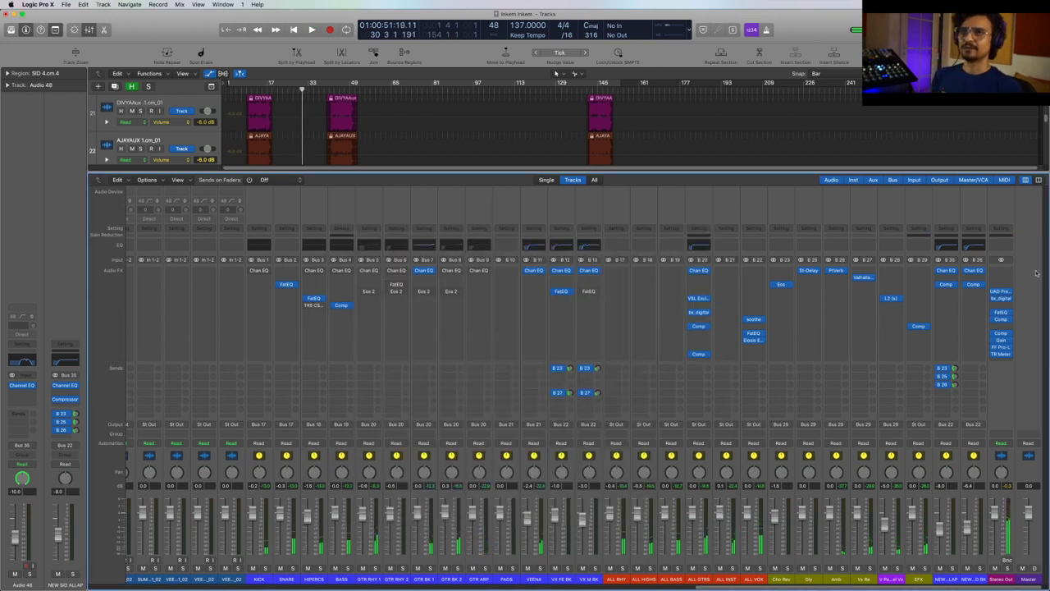
Step: Open the Fat EQ on Stereo Out, compare it bypassed and enabled during playback, close its window, and stop playback
left_click(1001, 313)
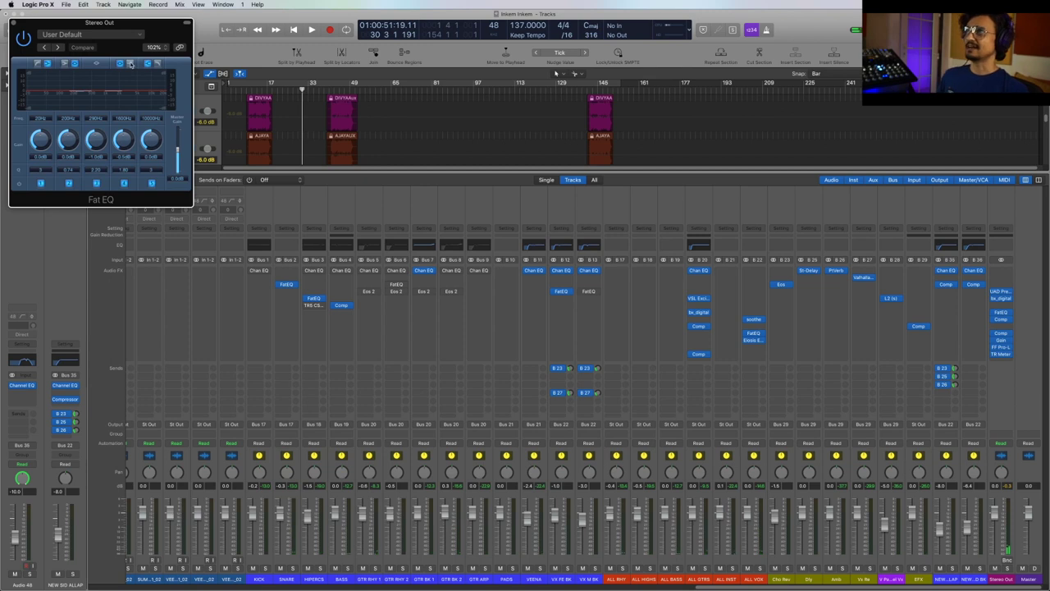
left_click_drag(152, 27, 505, 250)
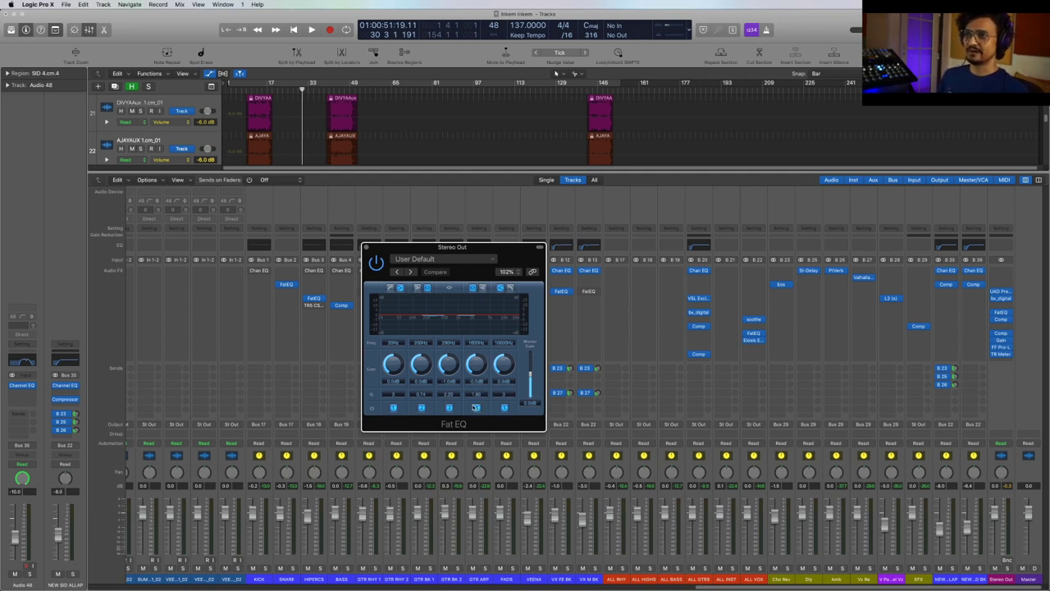
key("space")
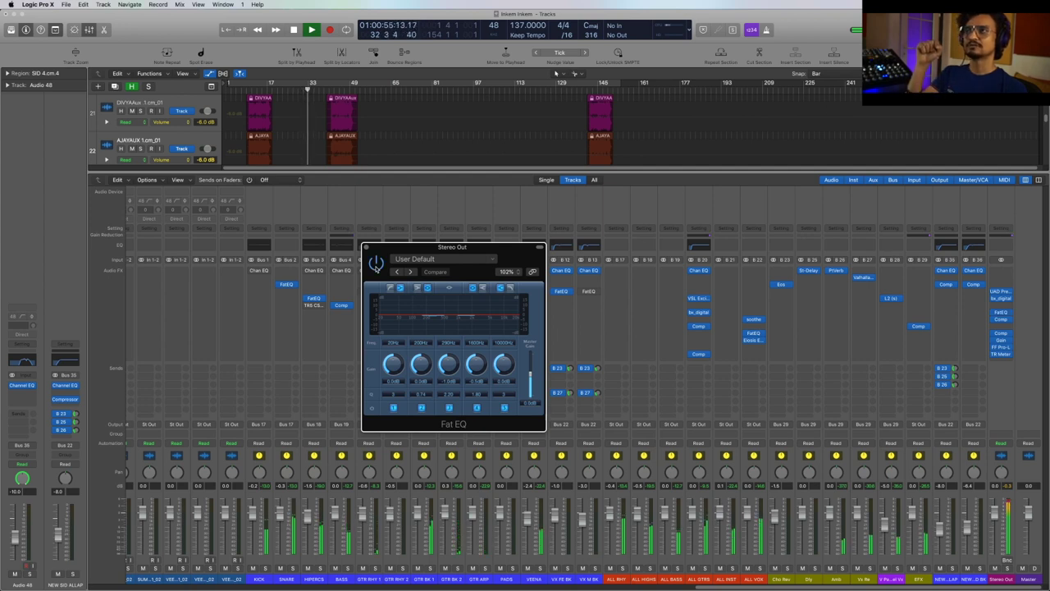
left_click(376, 263)
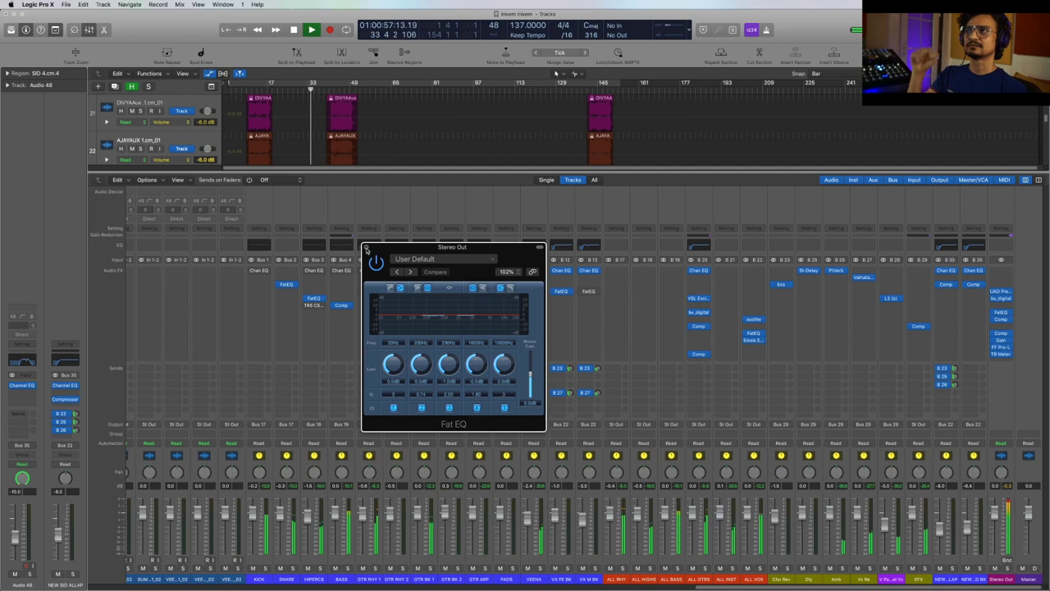
left_click(367, 247)
key("space")
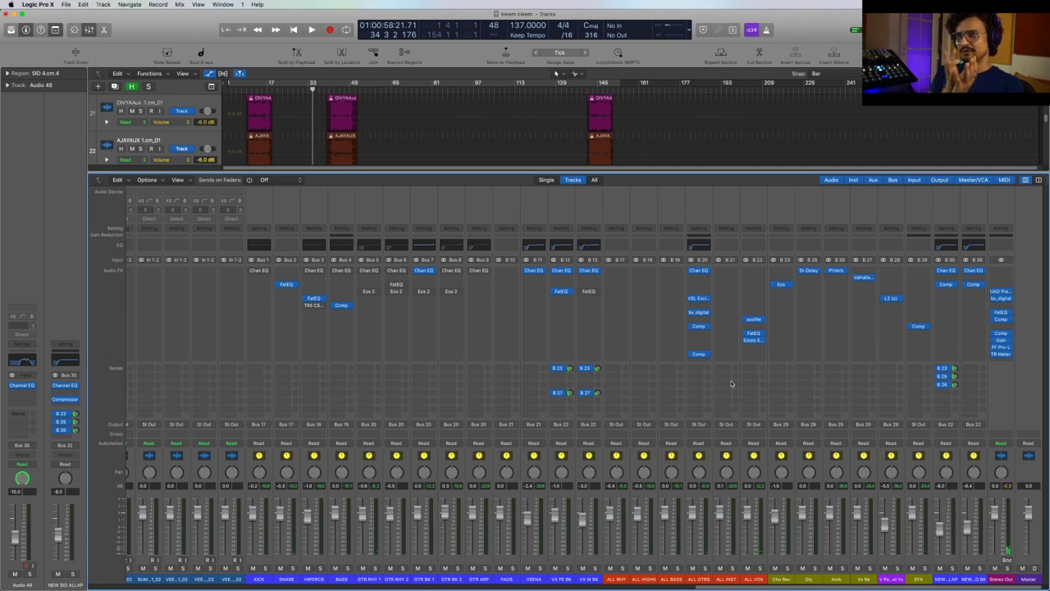
Step: Open the Platinum Digital Compressor on Stereo Out, watch its gain reduction while the mix plays, and stop playback
mouse_move(1010, 334)
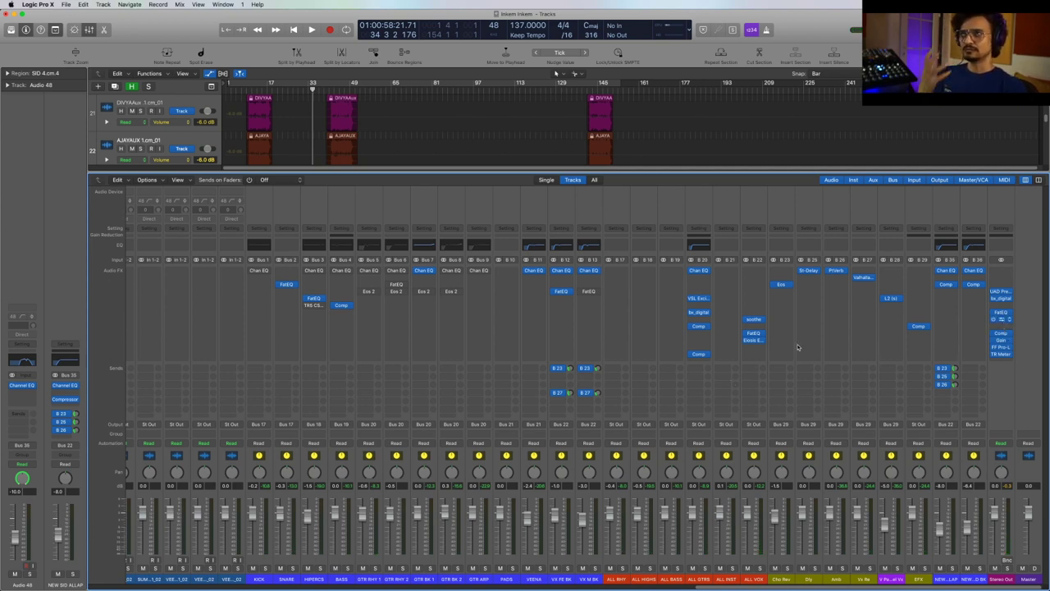
left_click_drag(275, 41, 527, 217)
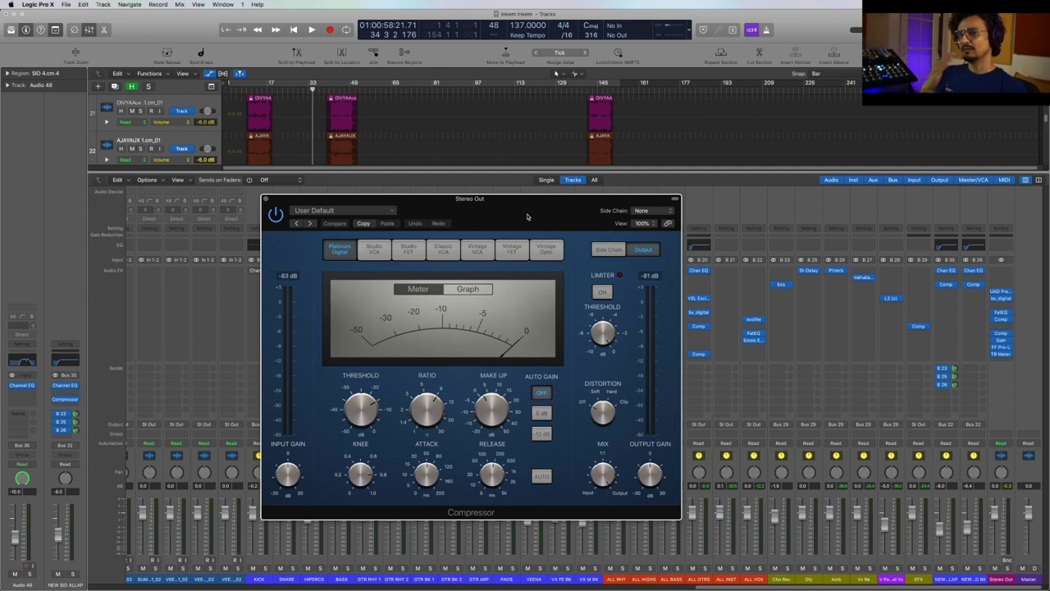
left_click_drag(527, 216, 537, 215)
key("space")
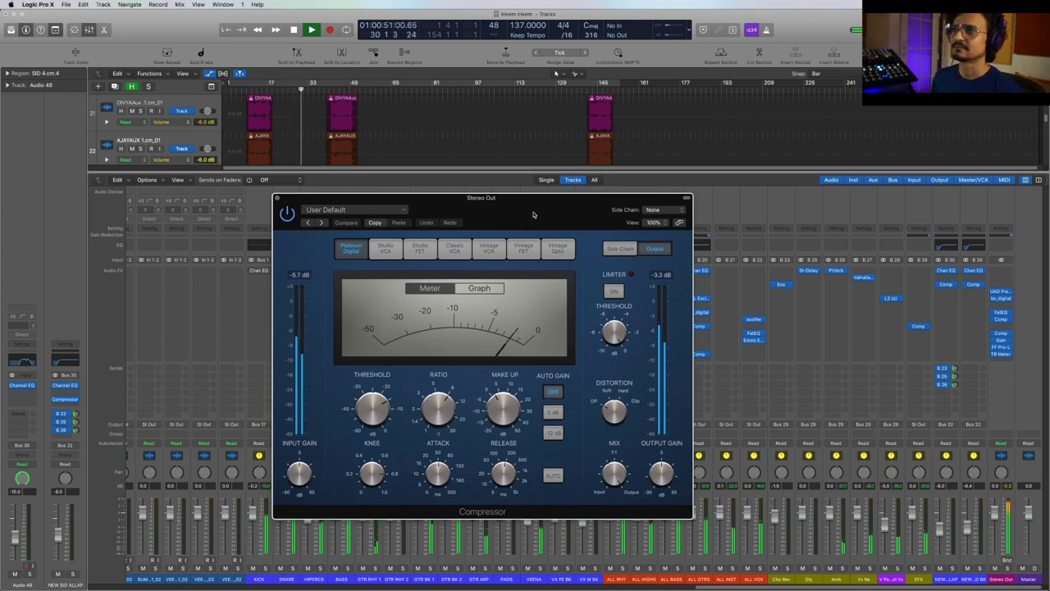
left_click_drag(534, 215, 535, 214)
key("space")
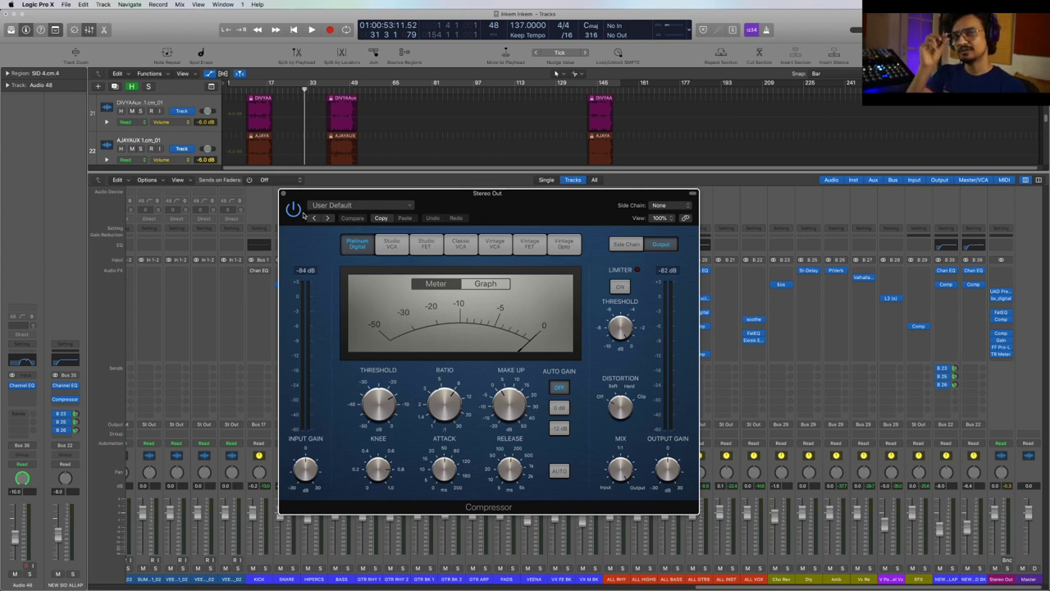
Step: Compare the Platinum Digital Compressor bypassed and enabled, check its make-up gain, close its window, and stop playback
key("space")
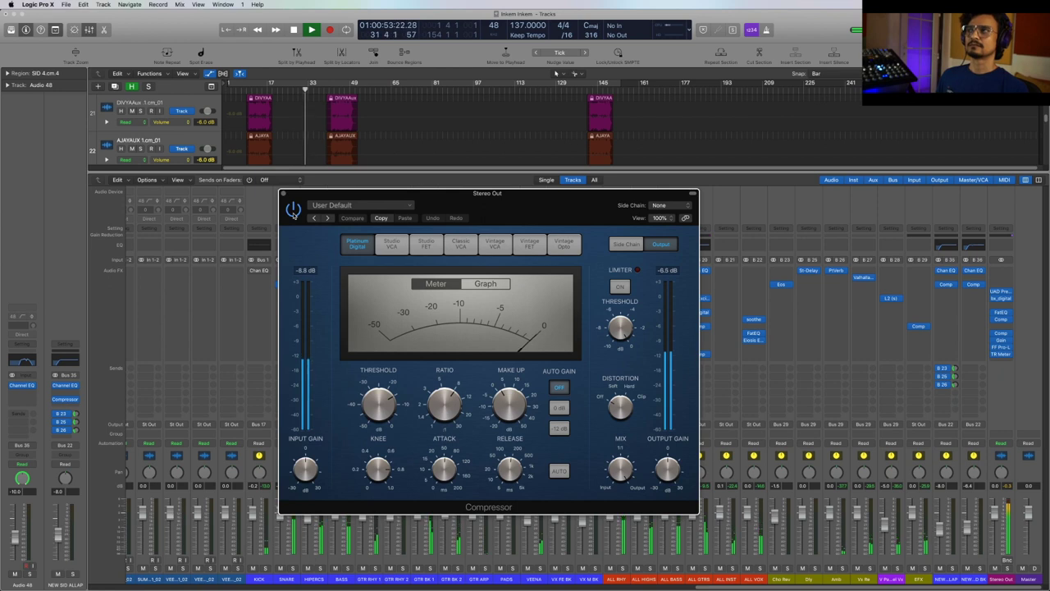
key("space")
mouse_move(513, 406)
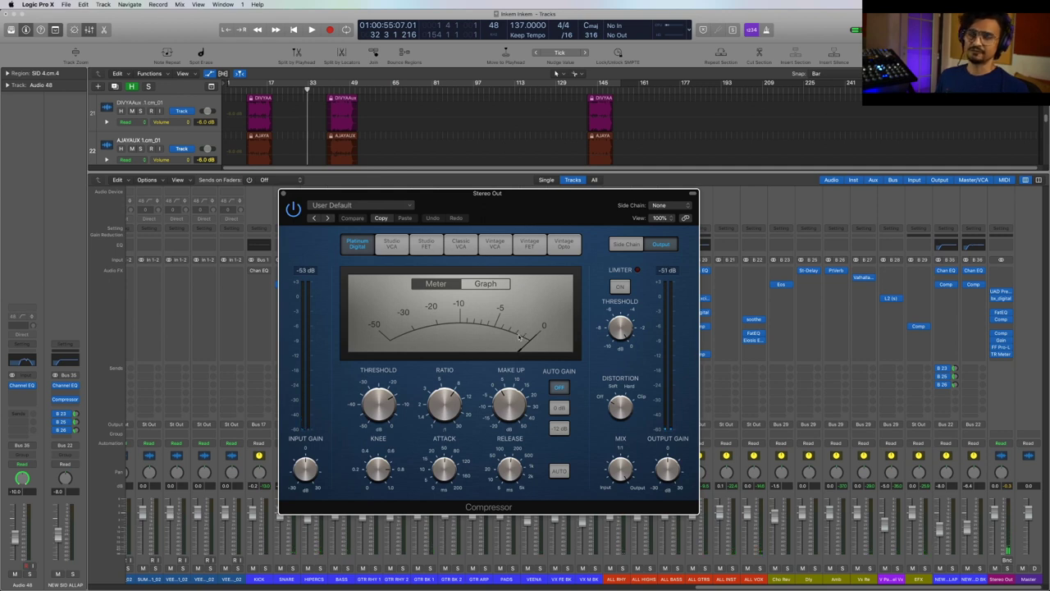
key("space")
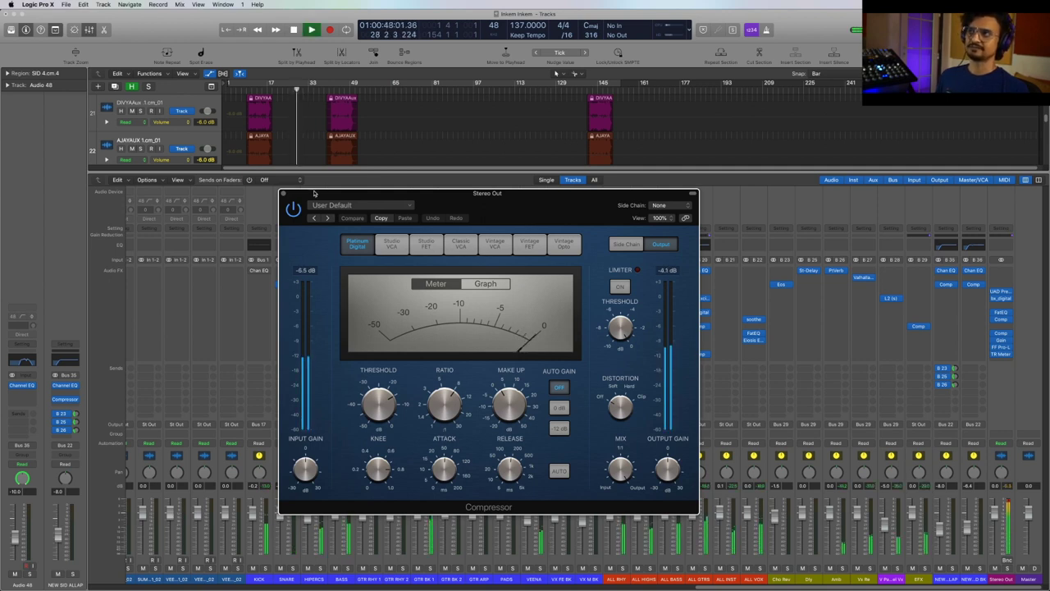
left_click(284, 195)
key("space")
Step: Open the Studio FET Compressor on Stereo Out, audition it with the mix, check its attack and ratio, and close it
left_click(994, 333)
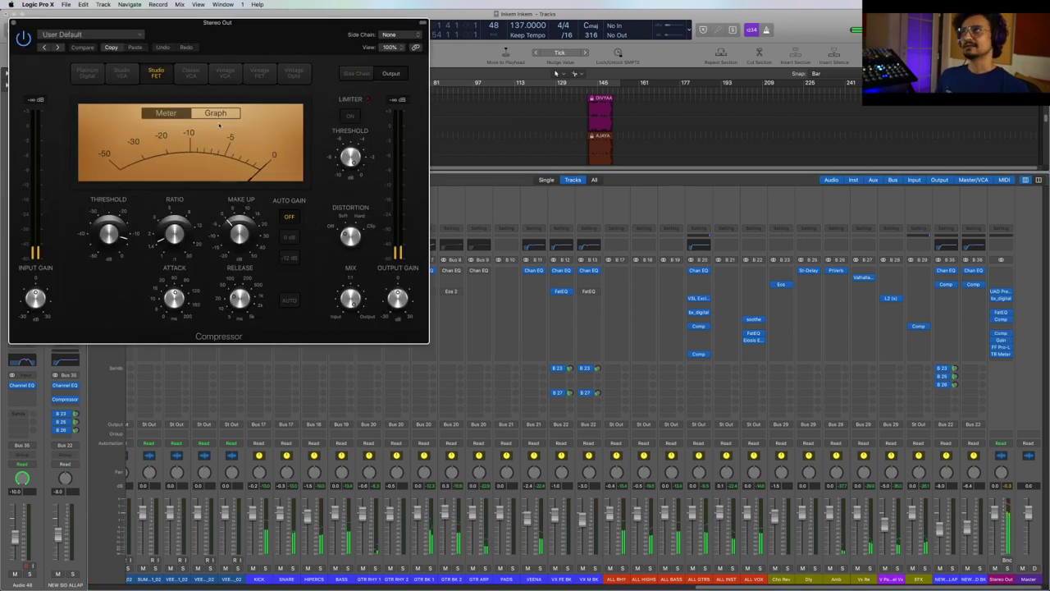
left_click_drag(271, 48, 552, 221)
key("space")
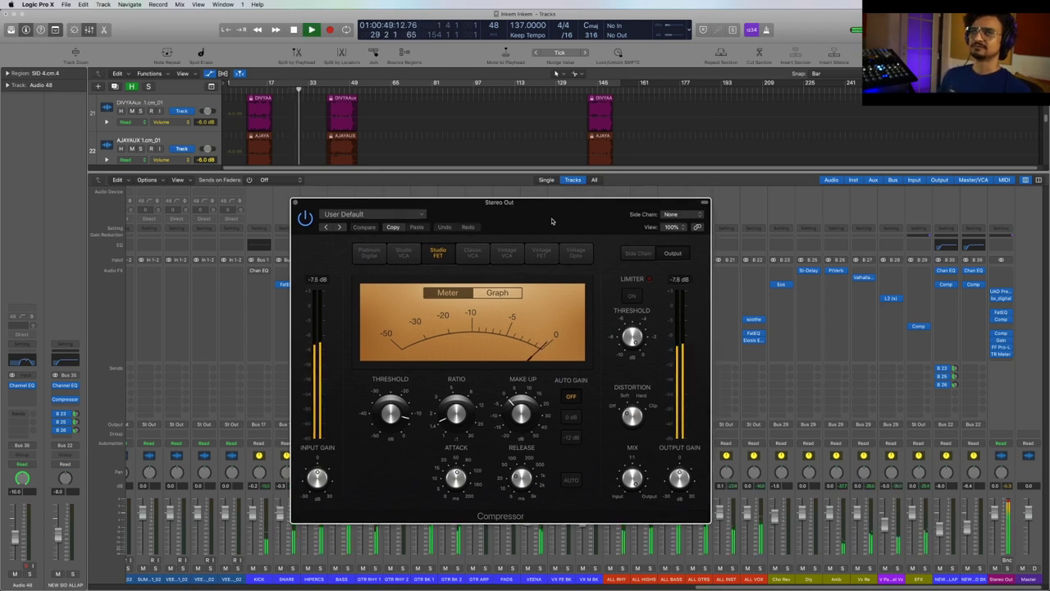
key("space")
mouse_move(462, 460)
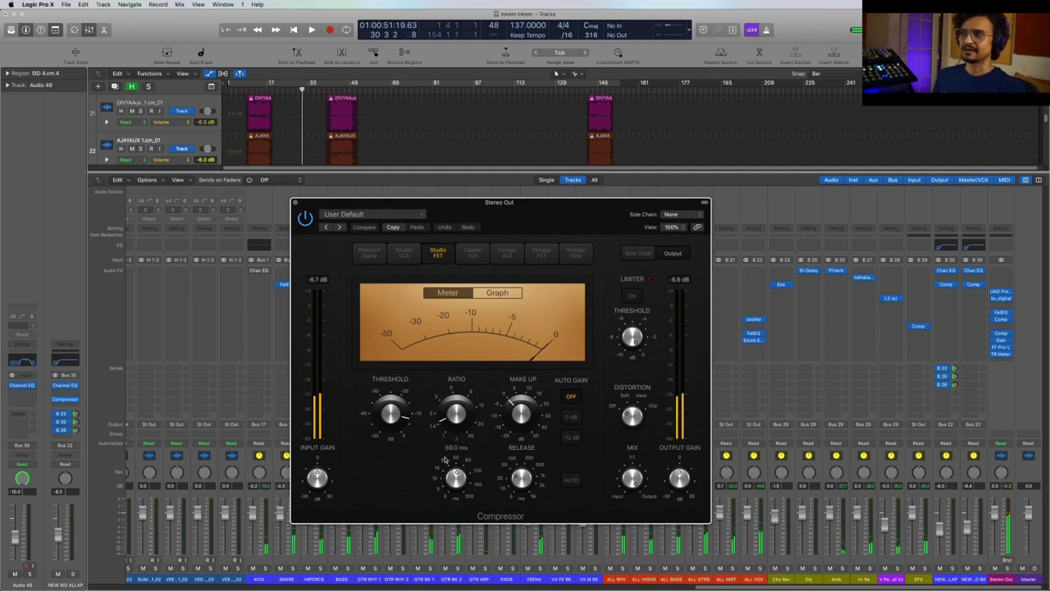
mouse_move(469, 405)
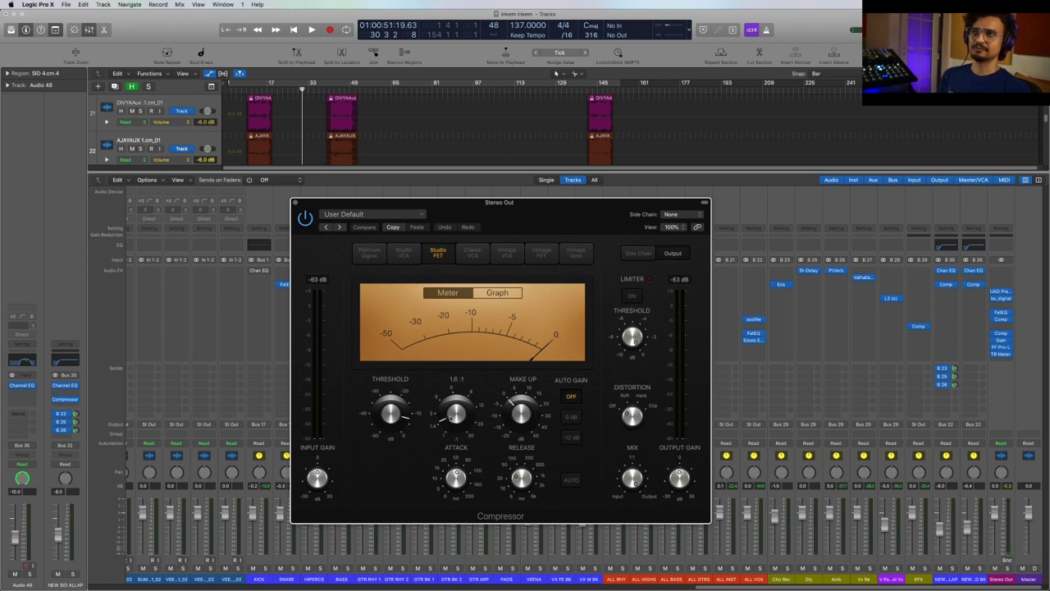
left_click(296, 203)
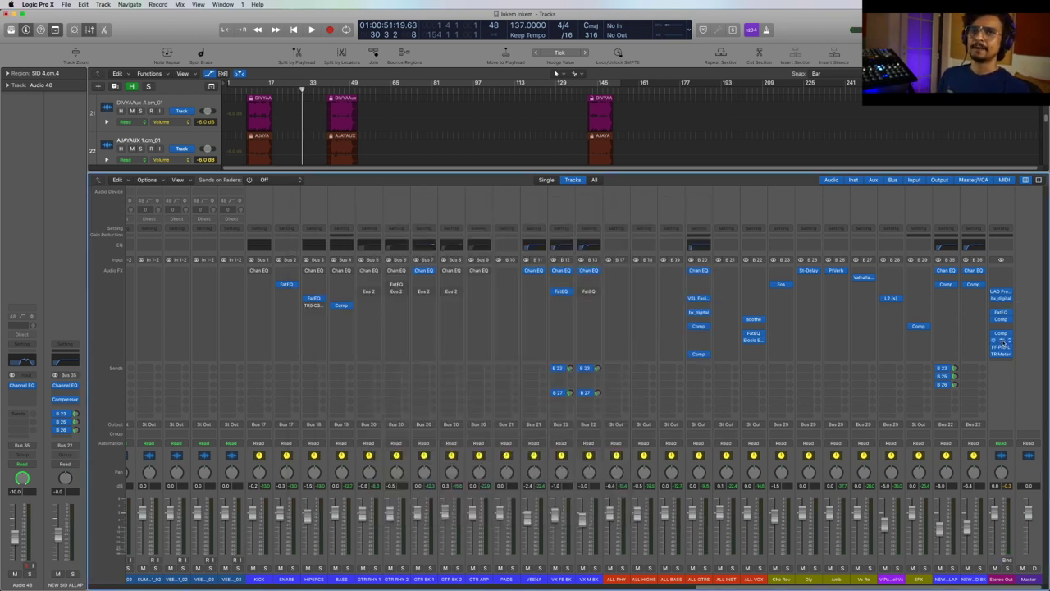
Step: Open the Gain and FabFilter Pro-L plug-ins on Stereo Out, watch the limiting while the mix plays, and close both windows
left_click(1002, 340)
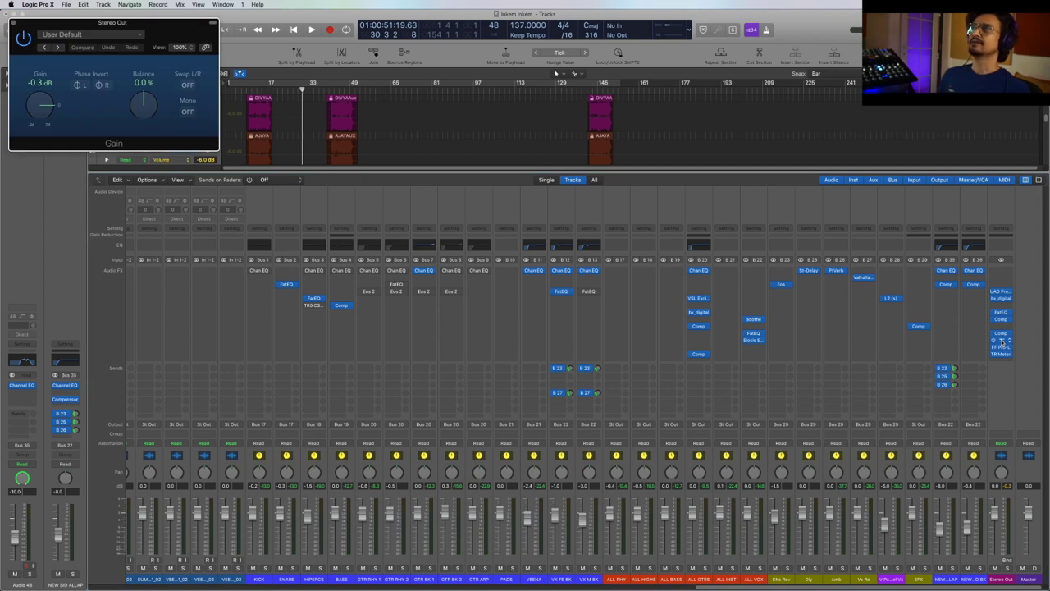
left_click(1001, 348)
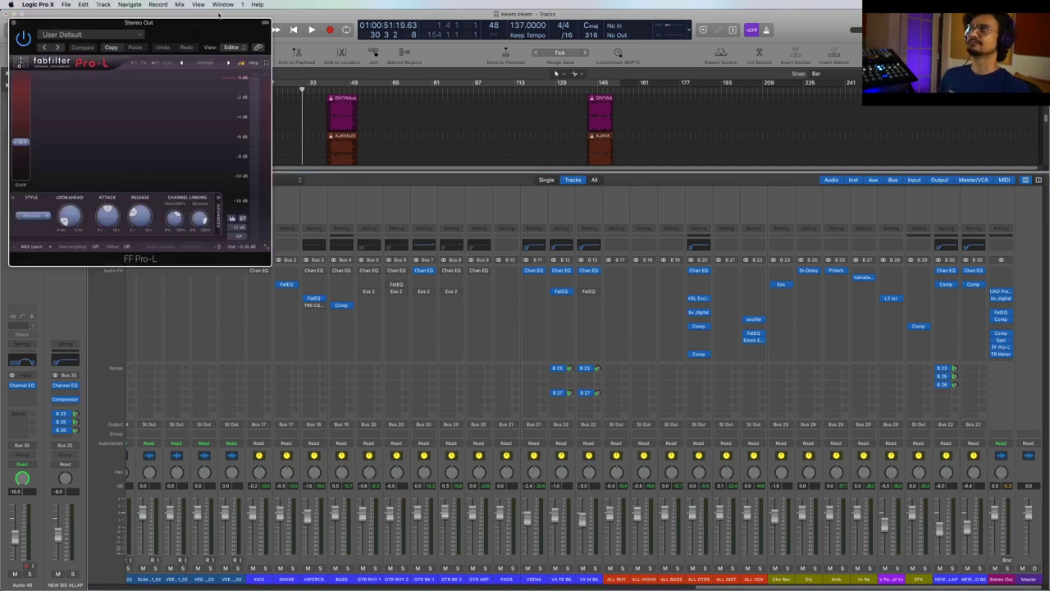
left_click_drag(215, 33, 563, 204)
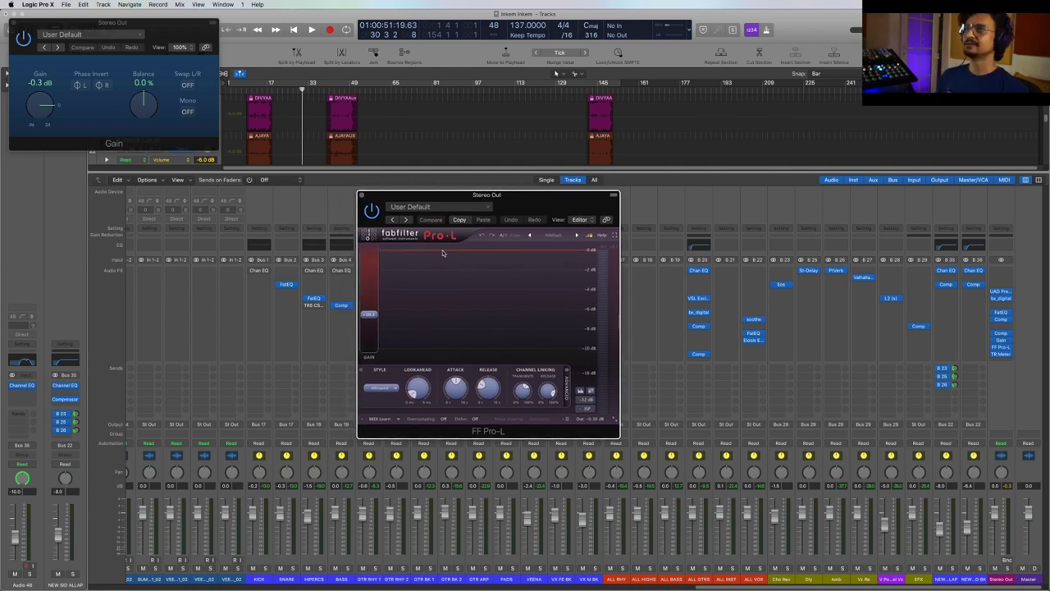
left_click_drag(196, 28, 286, 184)
key("space")
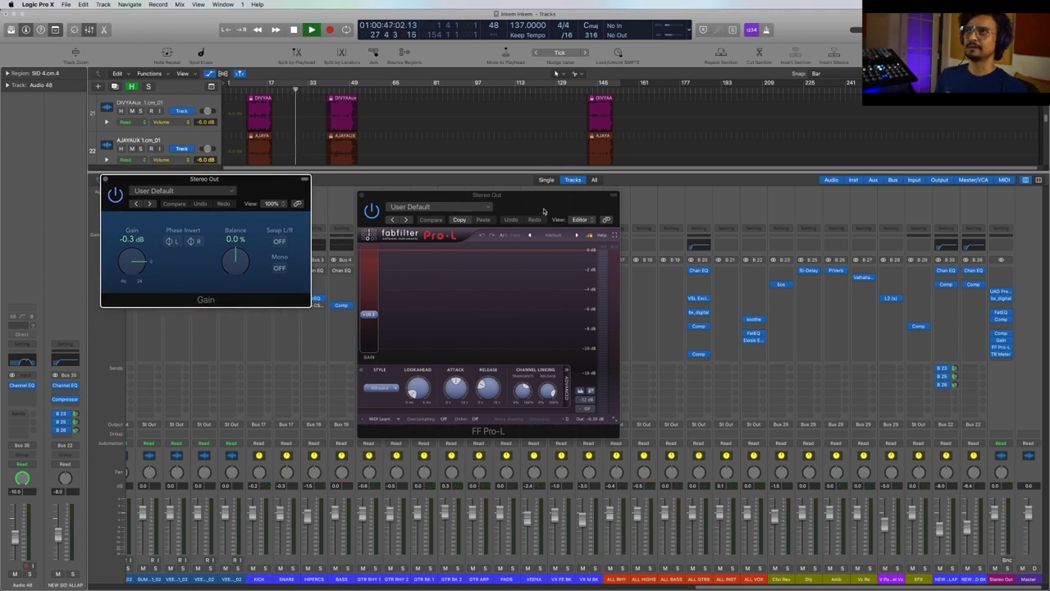
left_click_drag(544, 209, 544, 206)
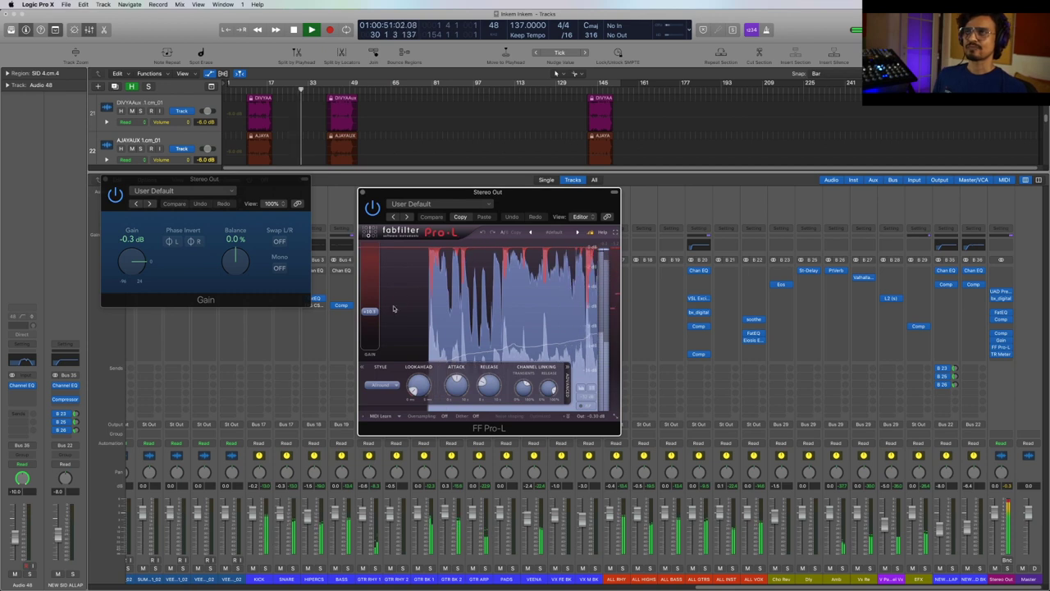
key("space")
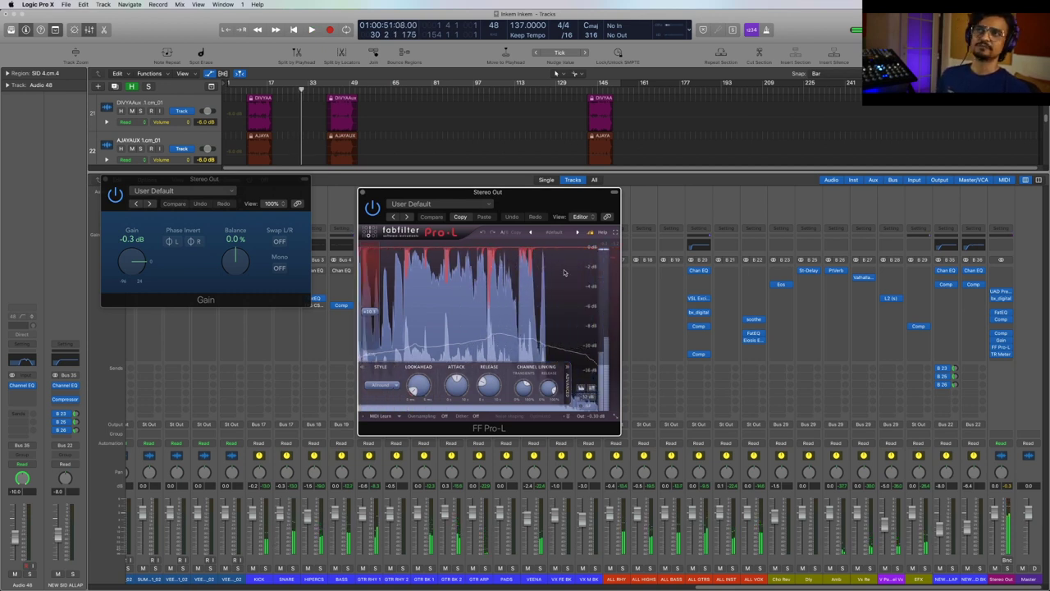
left_click(362, 192)
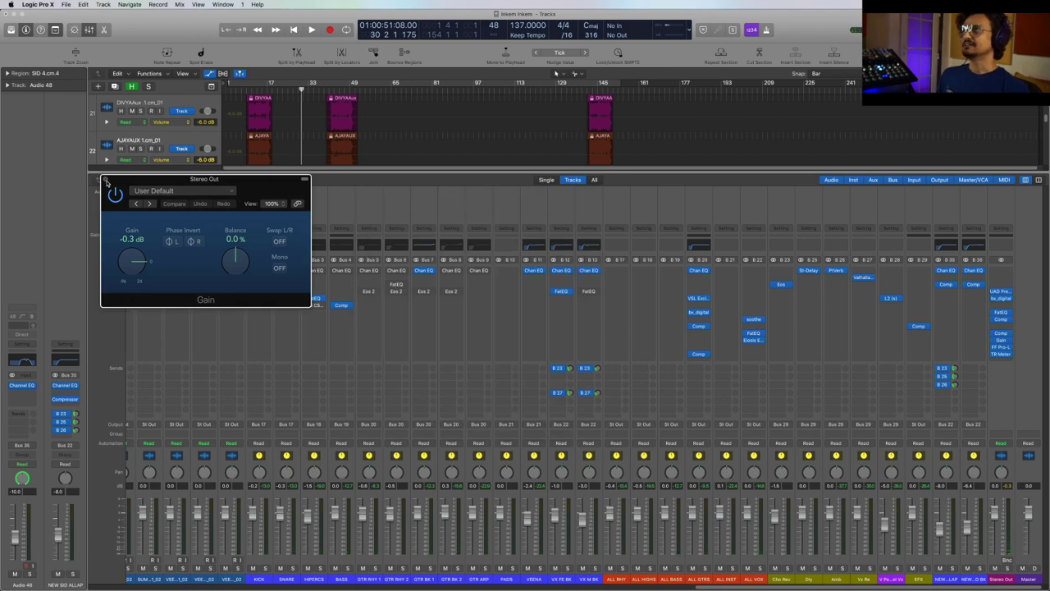
left_click(104, 179)
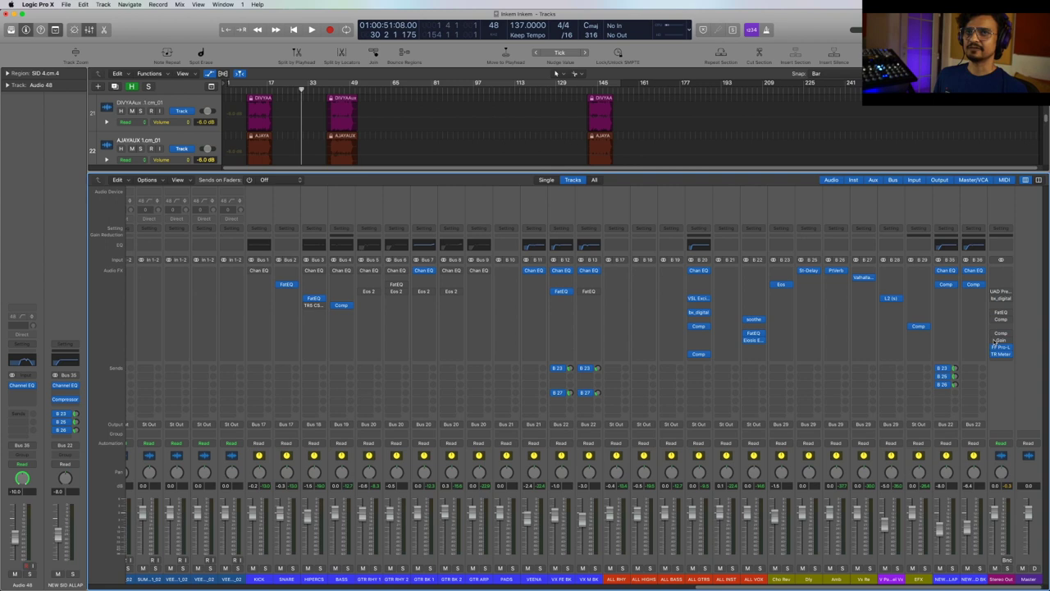
Step: Compare the mix with the Stereo Out chain from UAD Precision Multiband to the second Compressor bypassed and enabled
key("space")
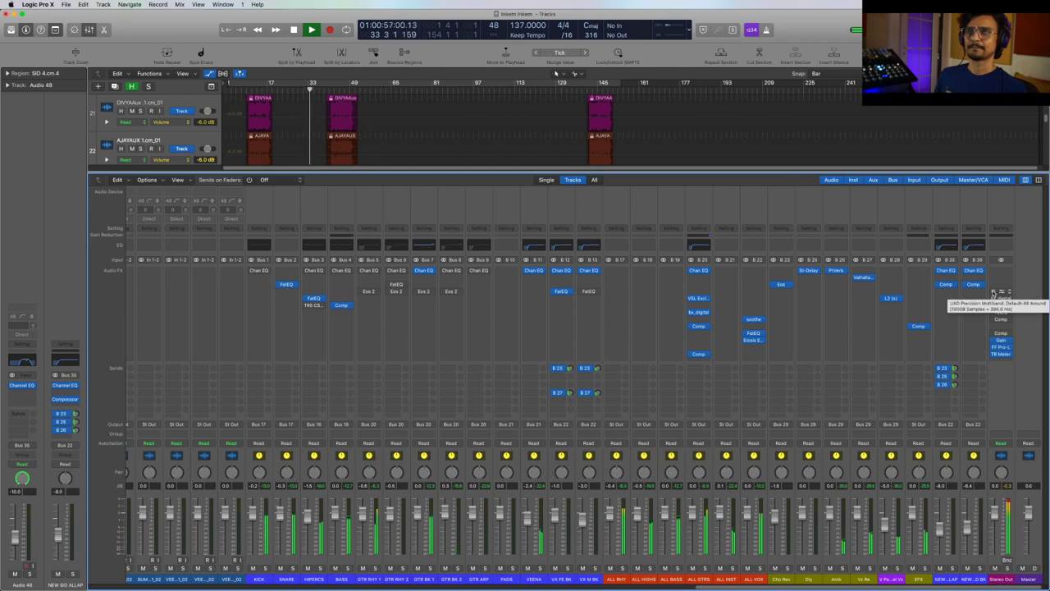
key("space")
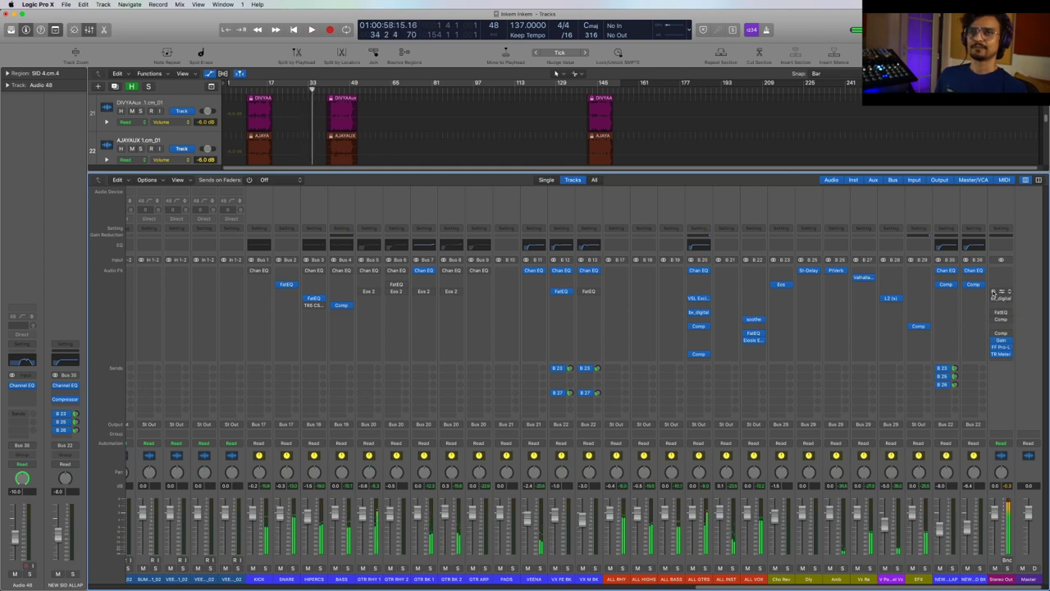
left_click_drag(994, 293, 994, 330)
key("space")
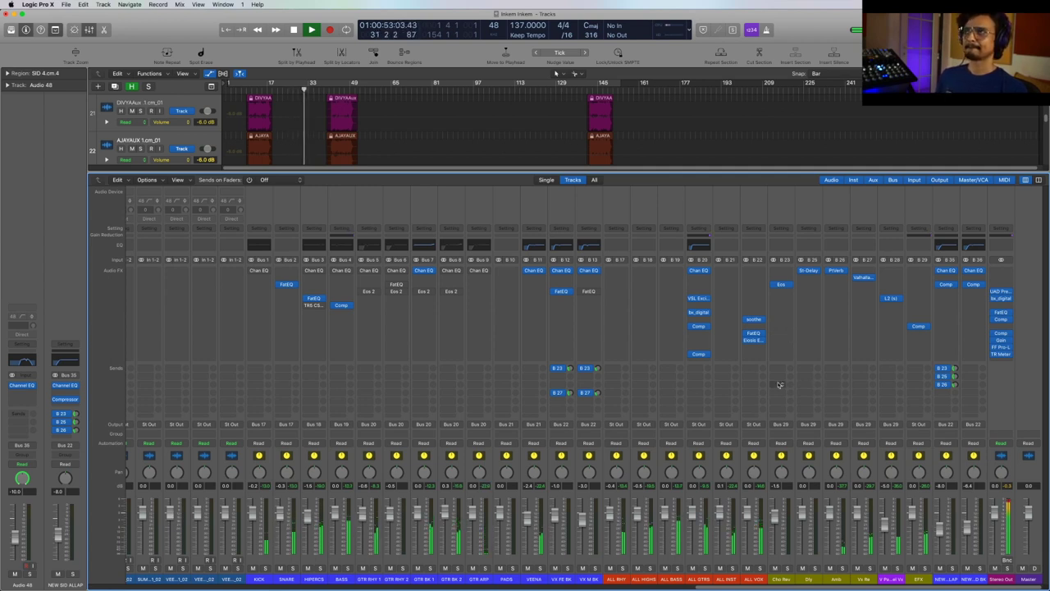
Step: Hide the Mixer and track automation, show the printed audio tracks below NEW SID 2, and stop playback
left_click(90, 31)
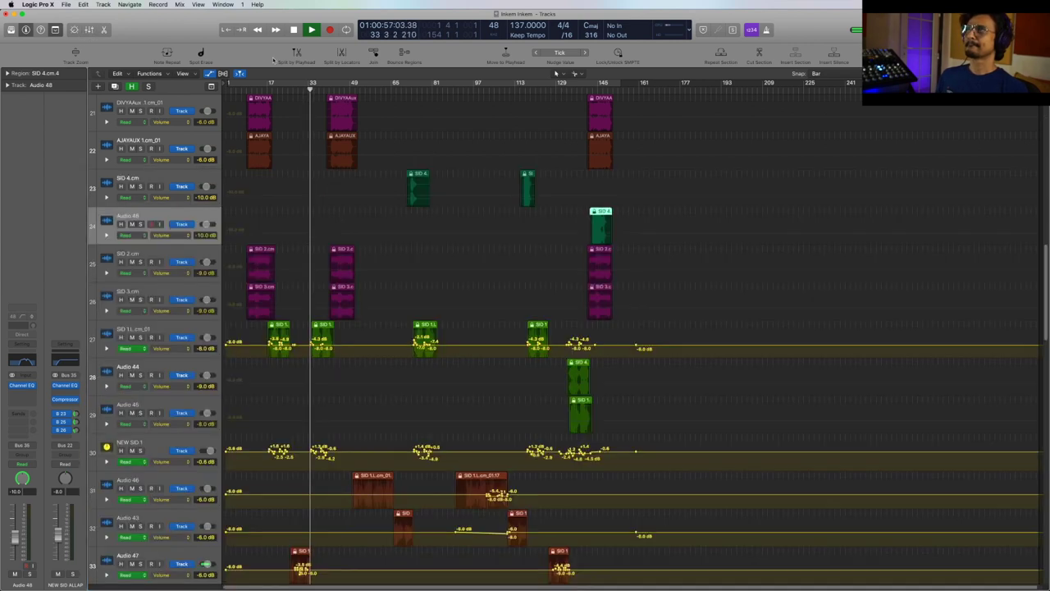
left_click(210, 74)
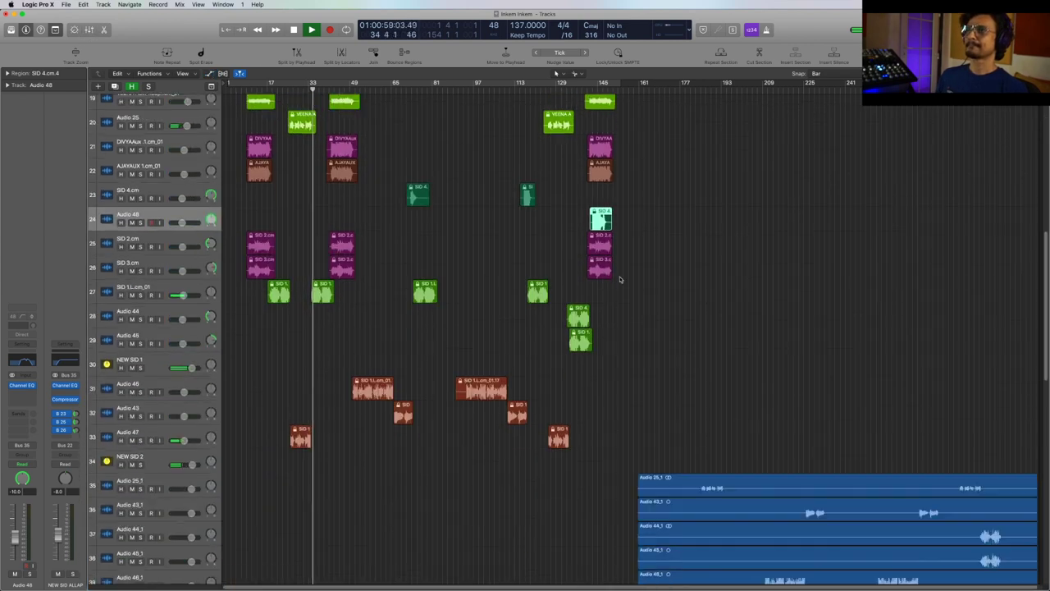
left_click(658, 287)
scroll(654, 289, "down", 5)
scroll(652, 288, "down", 3)
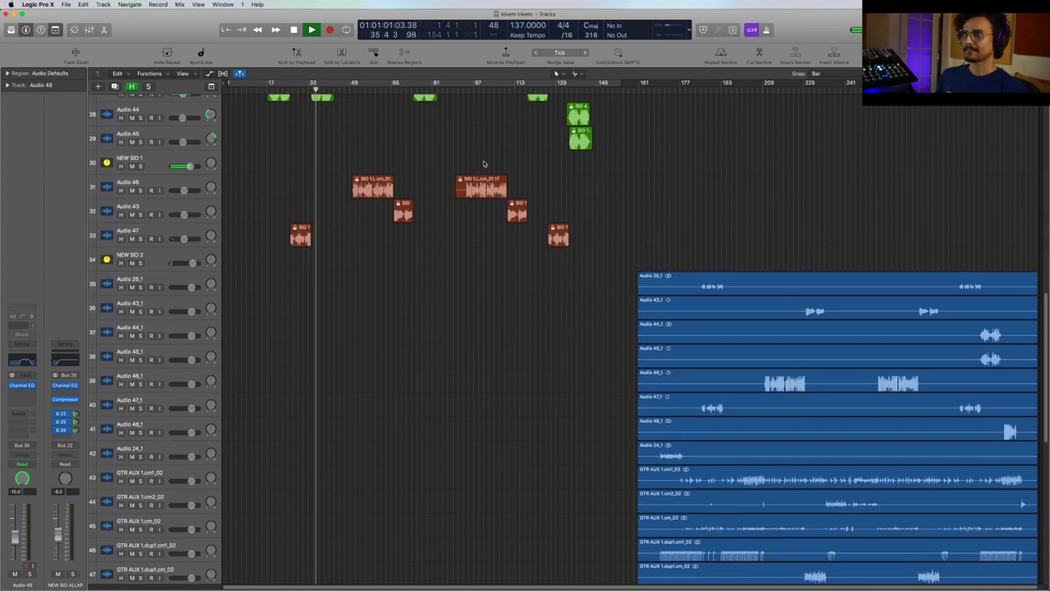
key("space")
scroll(498, 341, "down", 2)
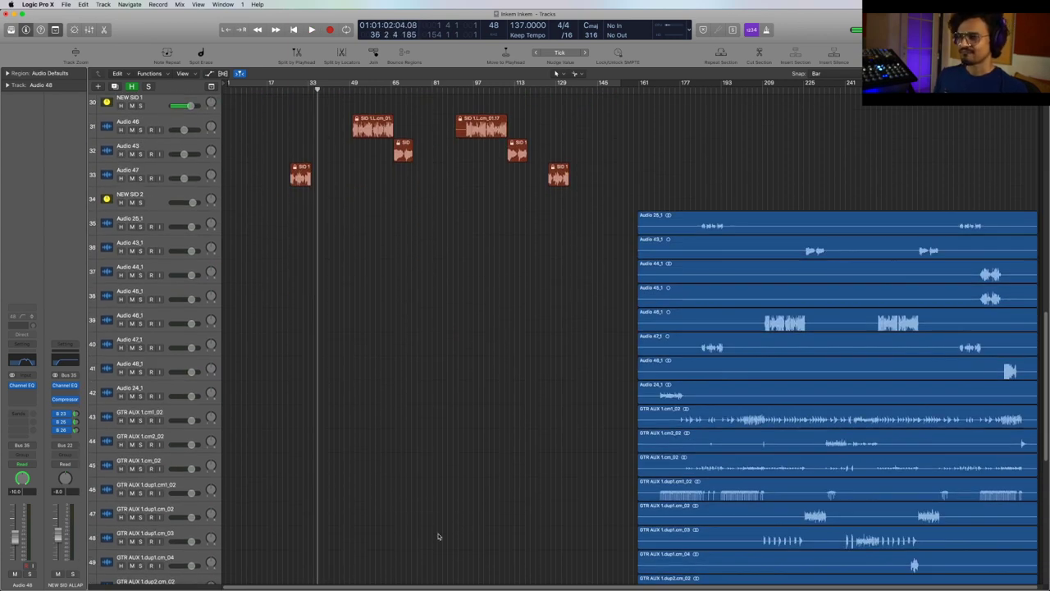